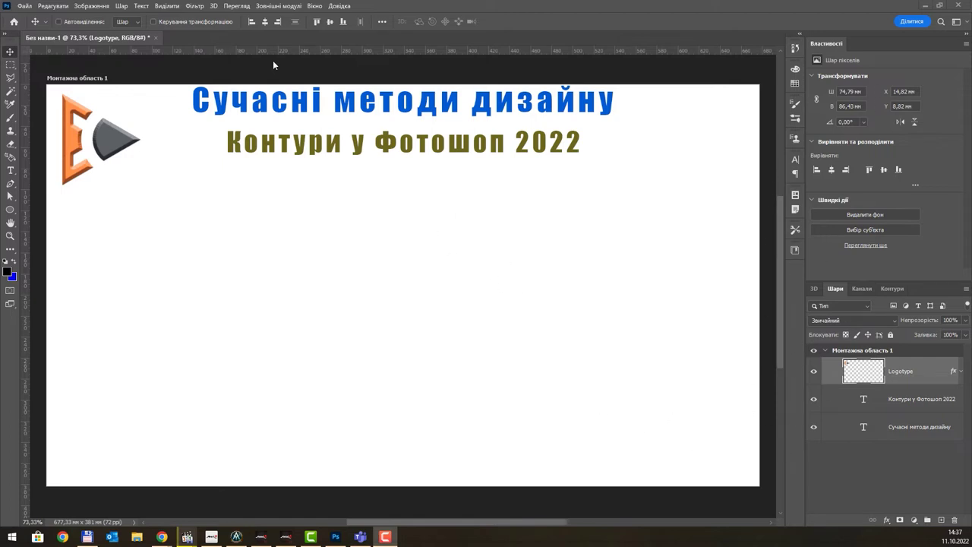
Open the Вікно (Window) menu listing all panels
click(314, 6)
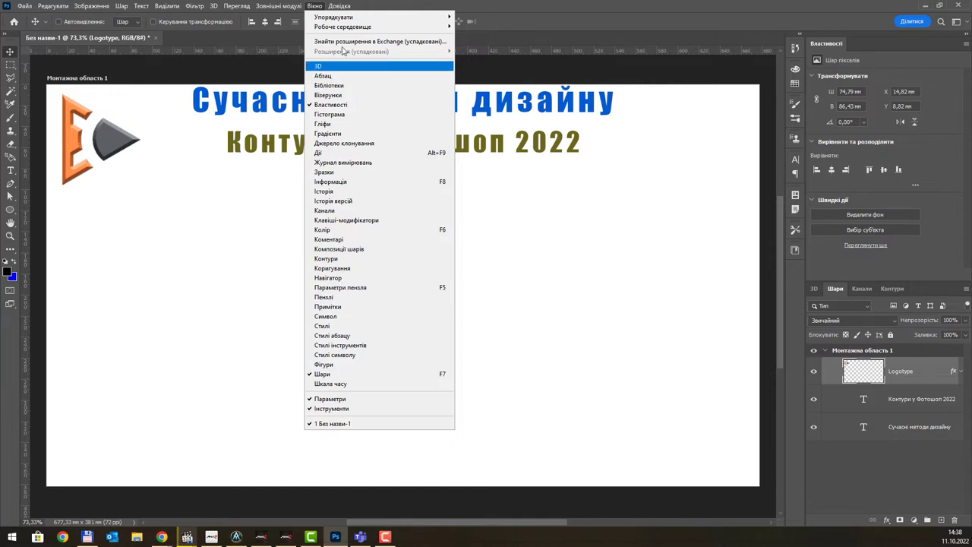
Close the Window menu and open the toolbar's shape tool flyout
click(313, 5)
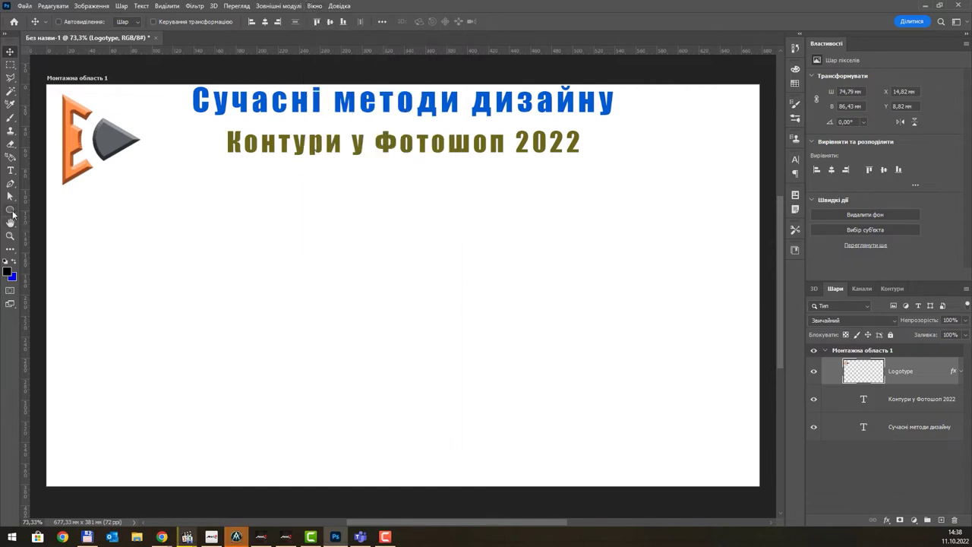
click(11, 211)
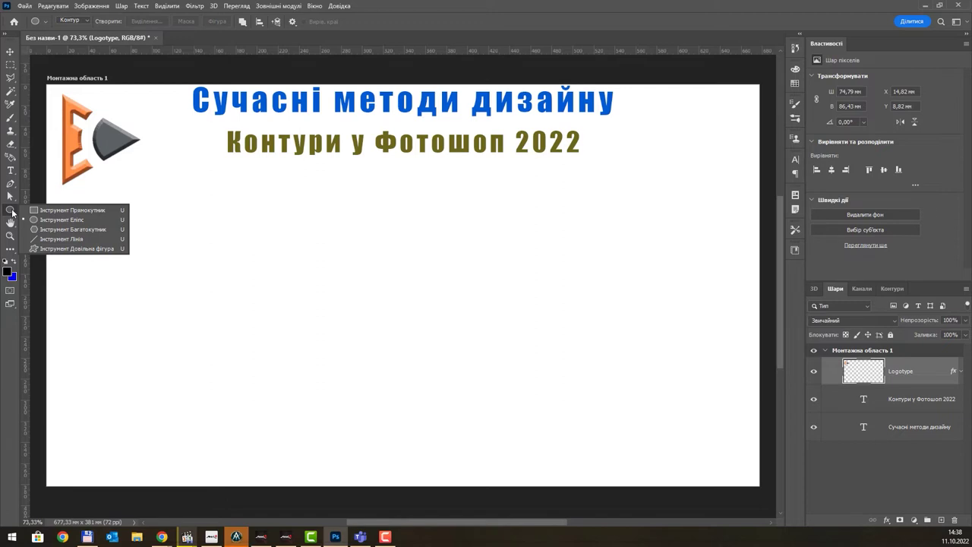
Select the Rectangle tool and set its drawing mode to Фігура (Shape)
click(76, 210)
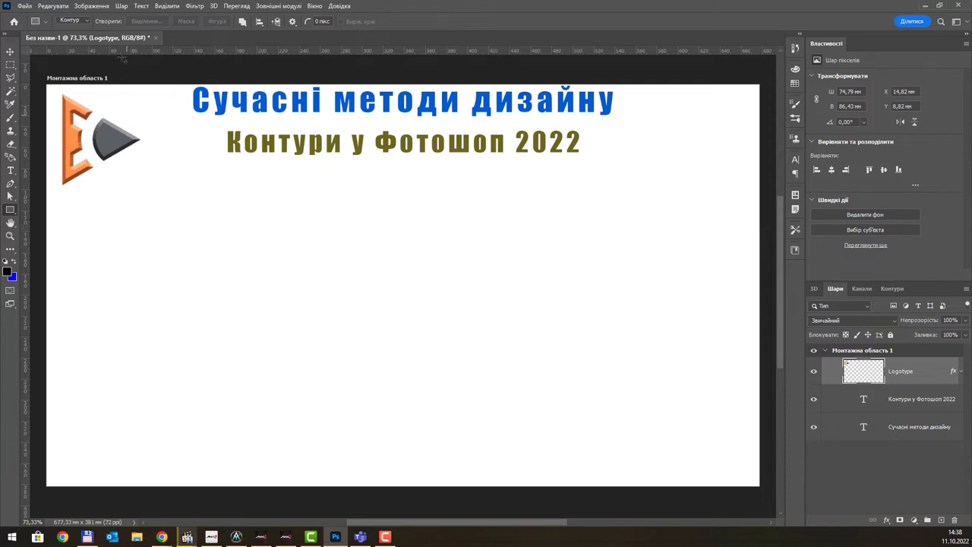
click(87, 21)
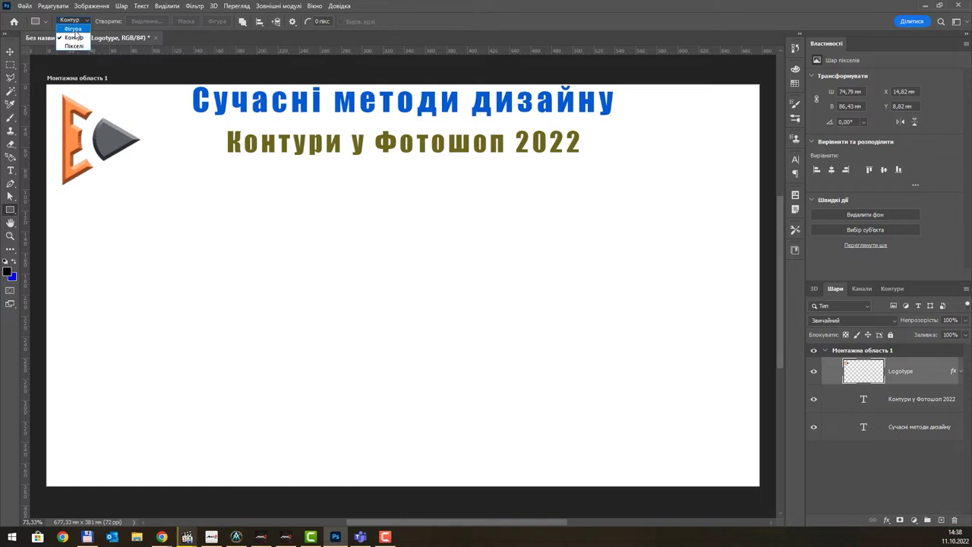
click(392, 7)
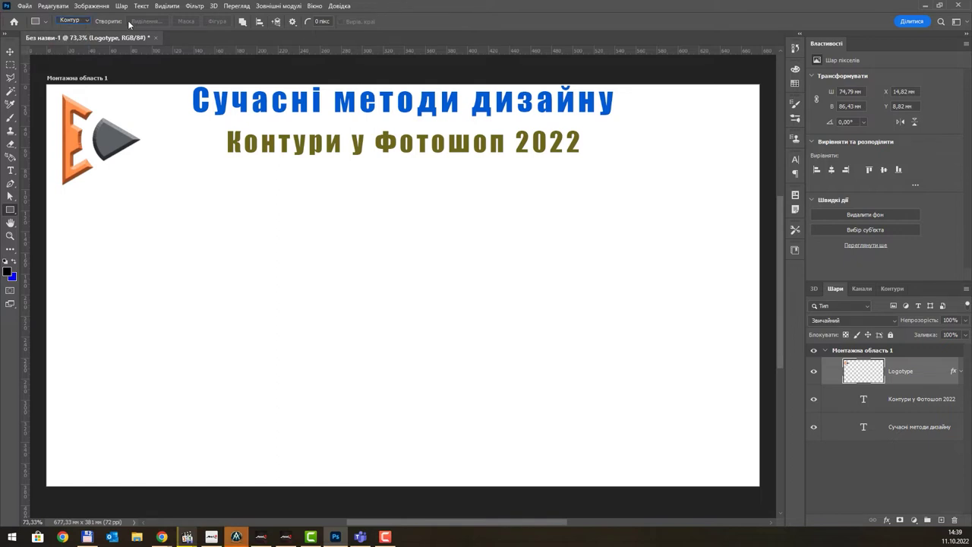
click(86, 21)
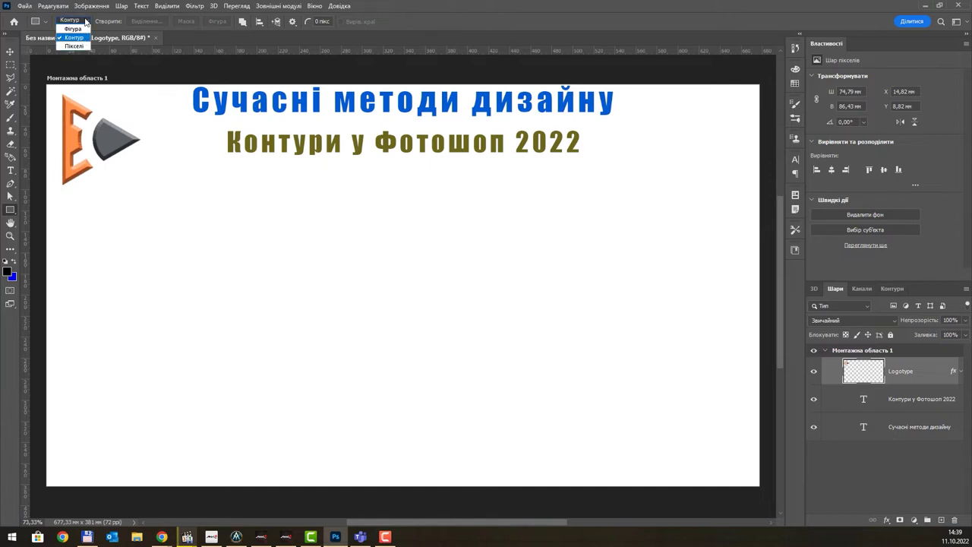
click(83, 29)
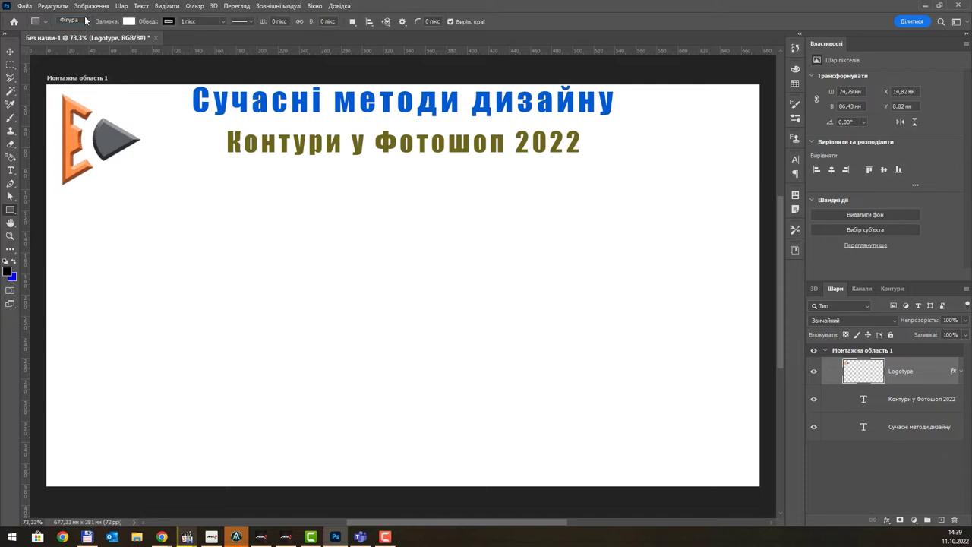
click(85, 21)
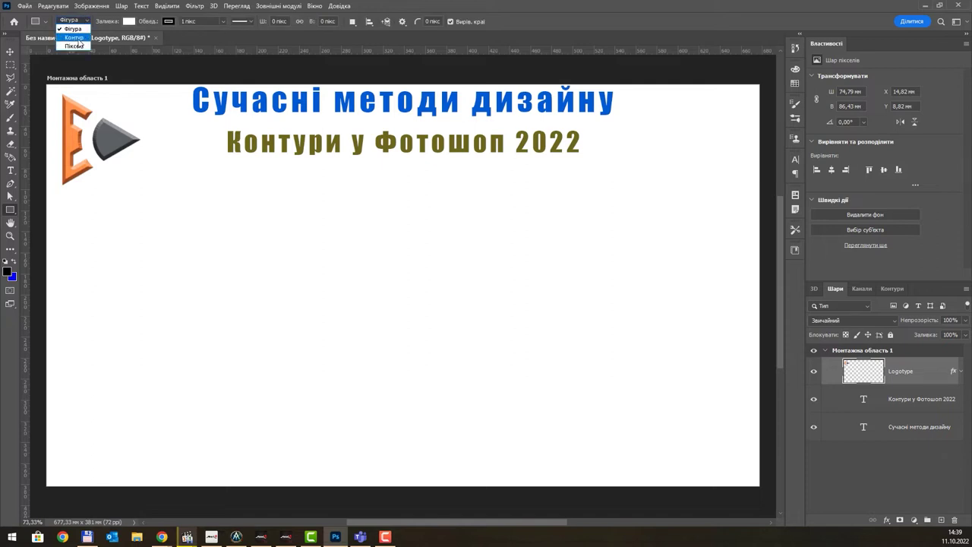
Preview the Path and Pixels modes, then return to Shape mode
click(79, 37)
click(81, 21)
click(76, 46)
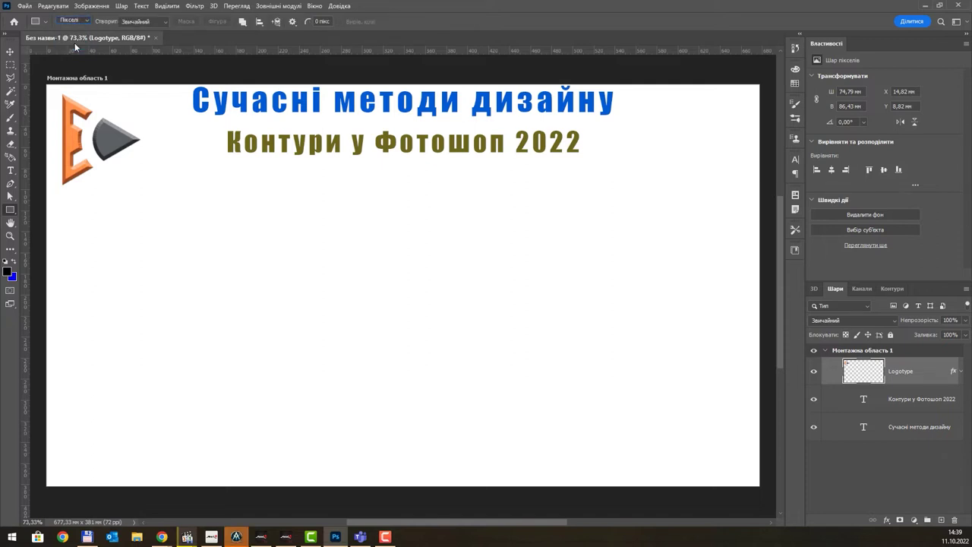
click(81, 21)
click(79, 31)
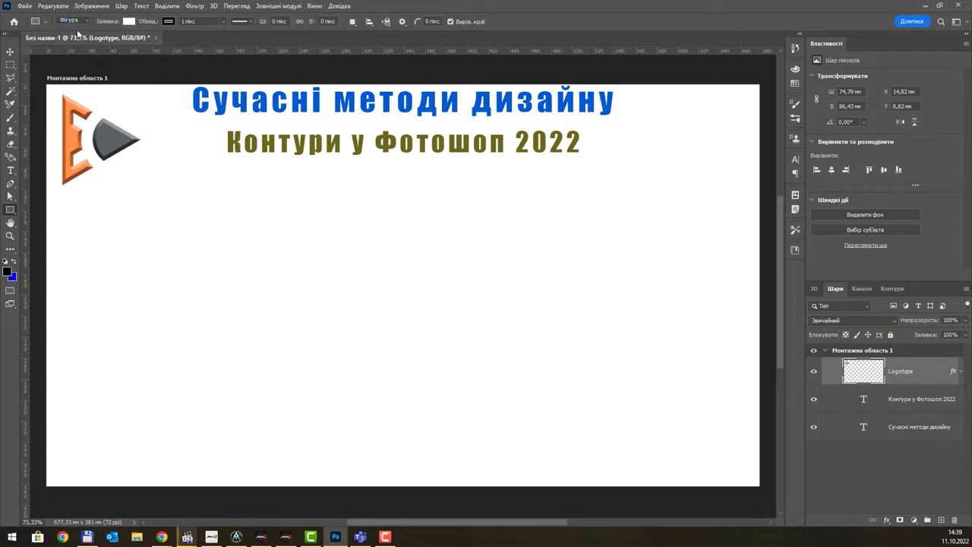
click(85, 21)
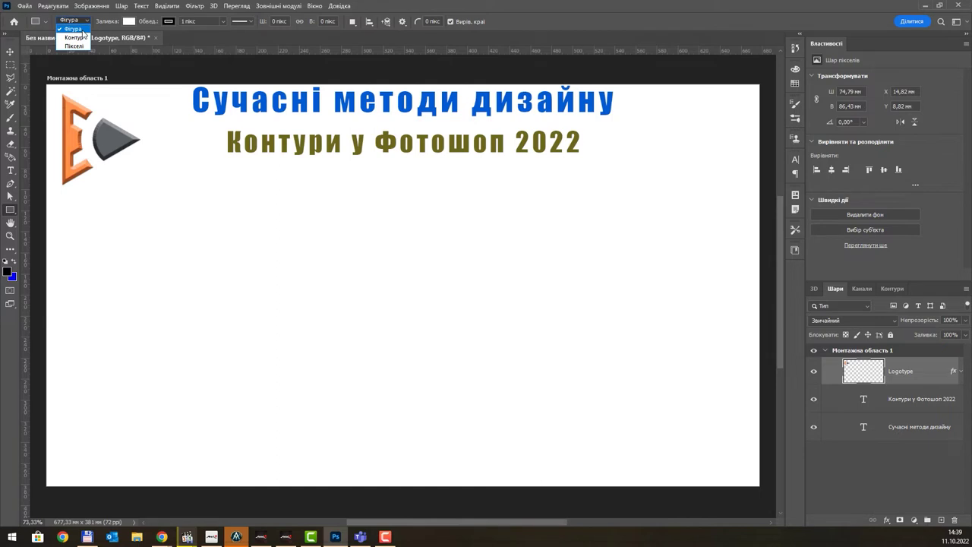
click(83, 31)
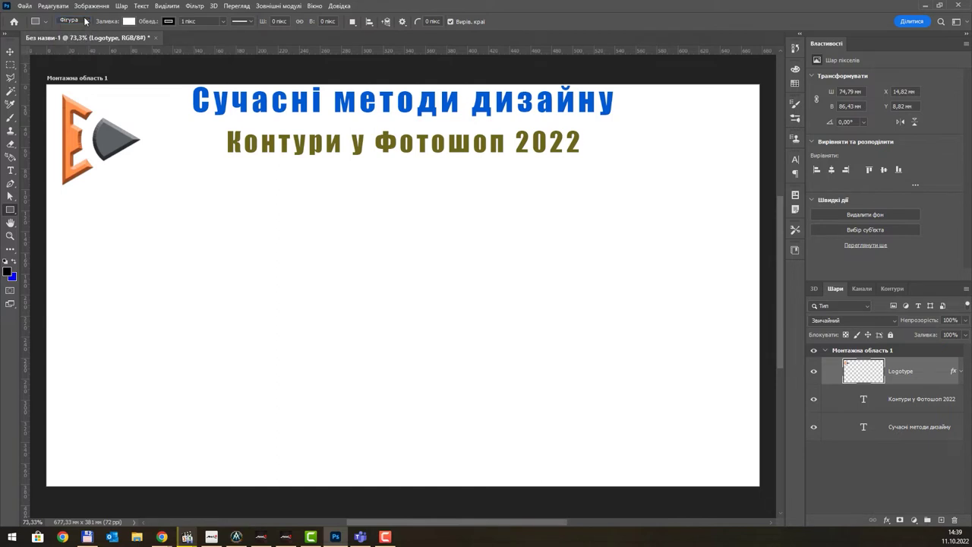
click(76, 20)
Draw a 978 × 520 px rectangle, Прямокутник 1, beneath the subtitle
click(79, 29)
drag(185, 215, 549, 408)
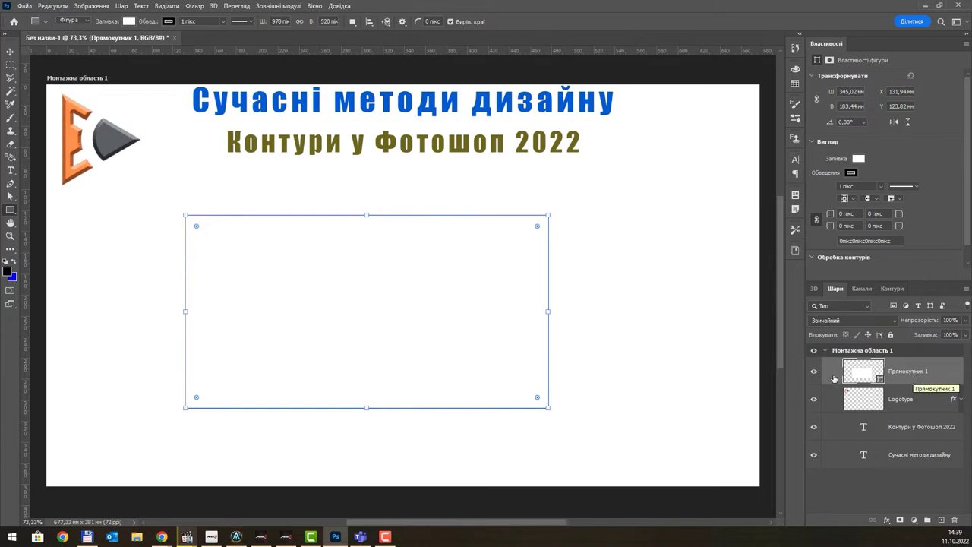
right_click(10, 217)
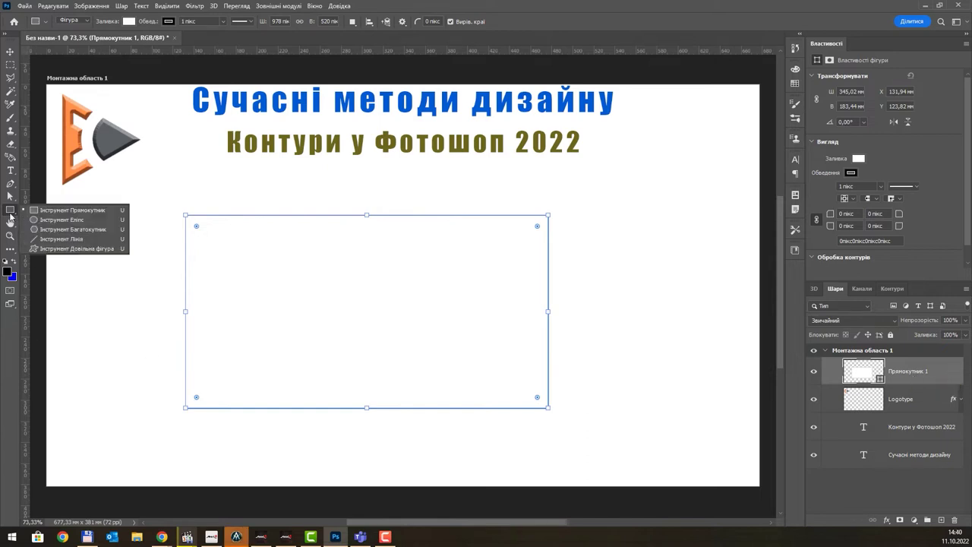
click(11, 217)
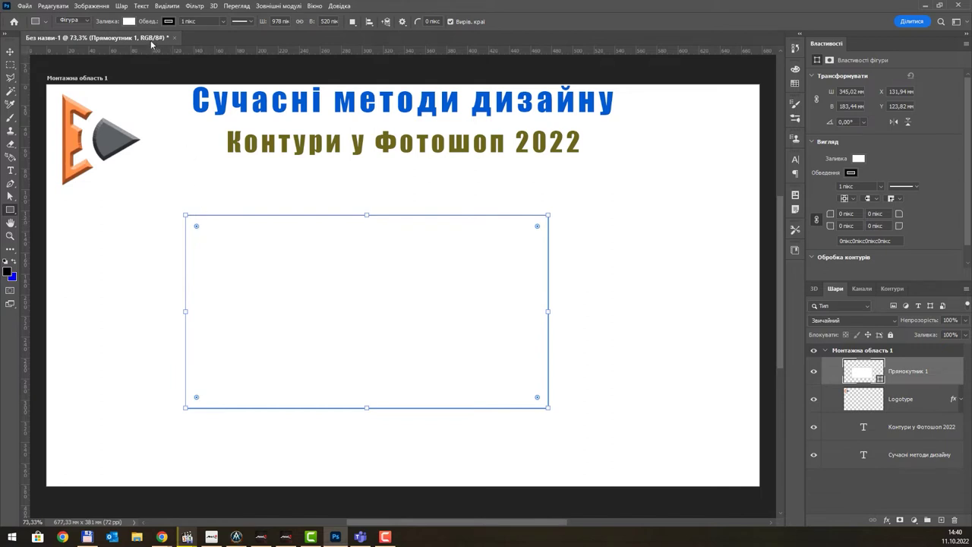
Try solid blue, no fill and a blue-to-purple gradient as the rectangle's fill
click(128, 21)
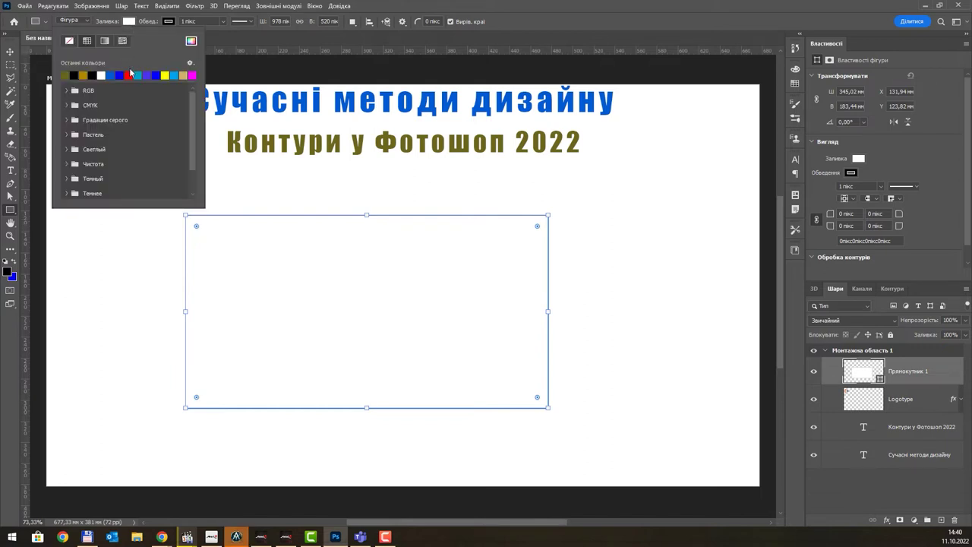
click(159, 74)
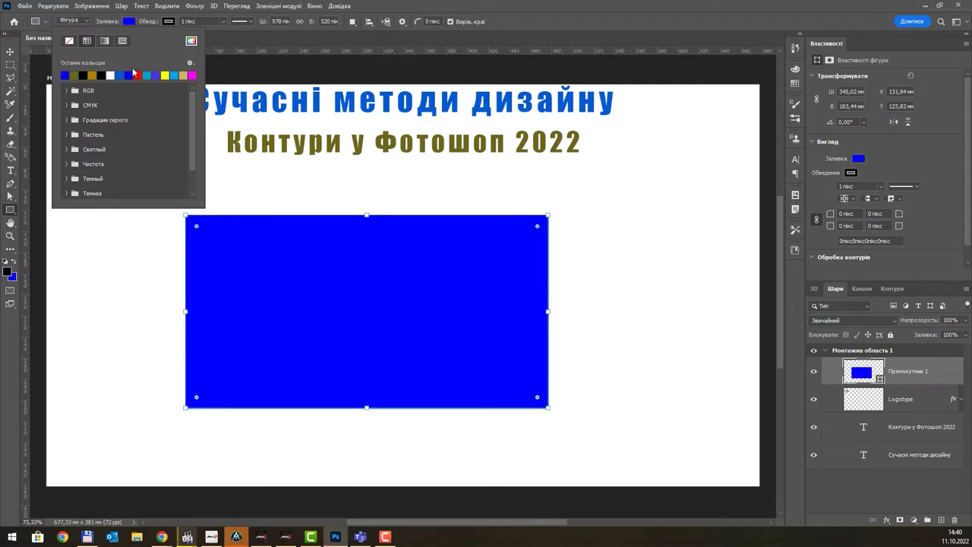
click(68, 41)
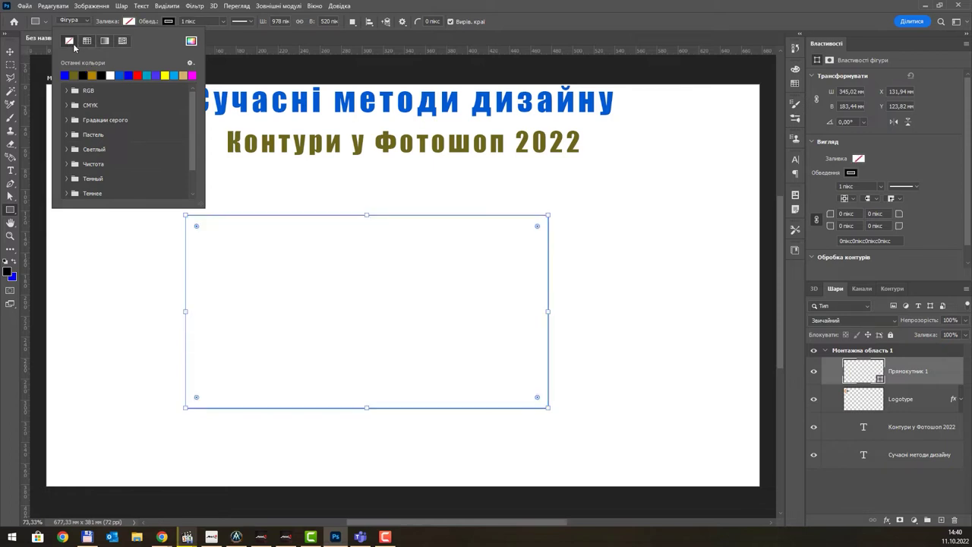
click(88, 41)
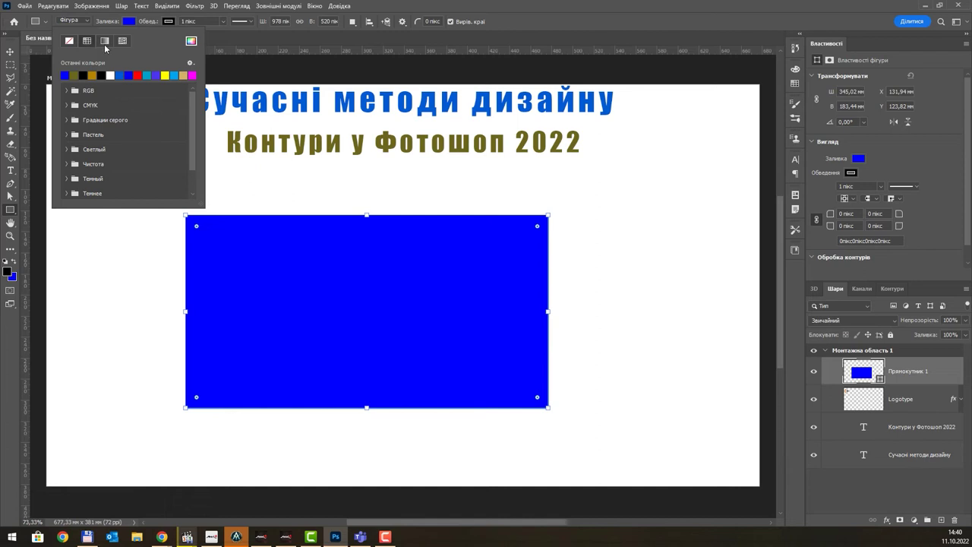
click(105, 41)
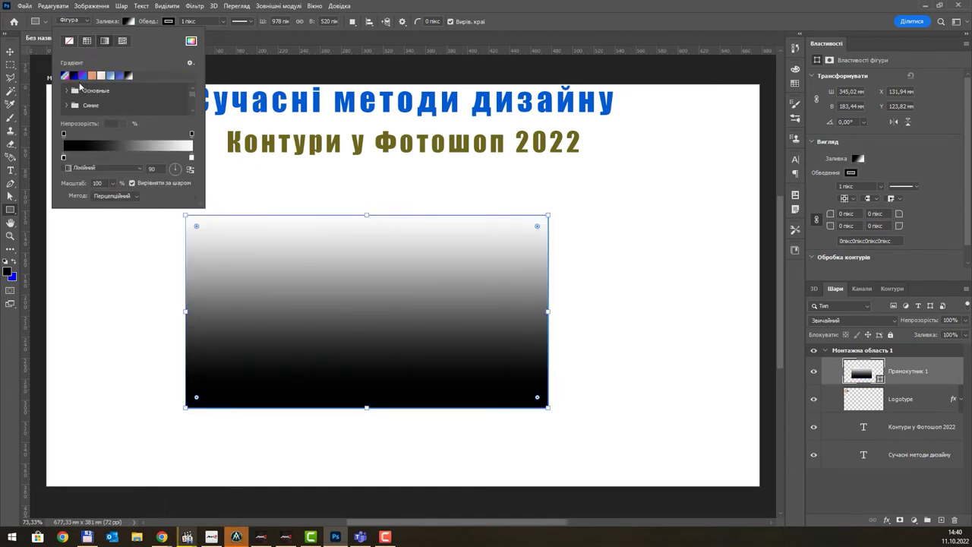
click(77, 76)
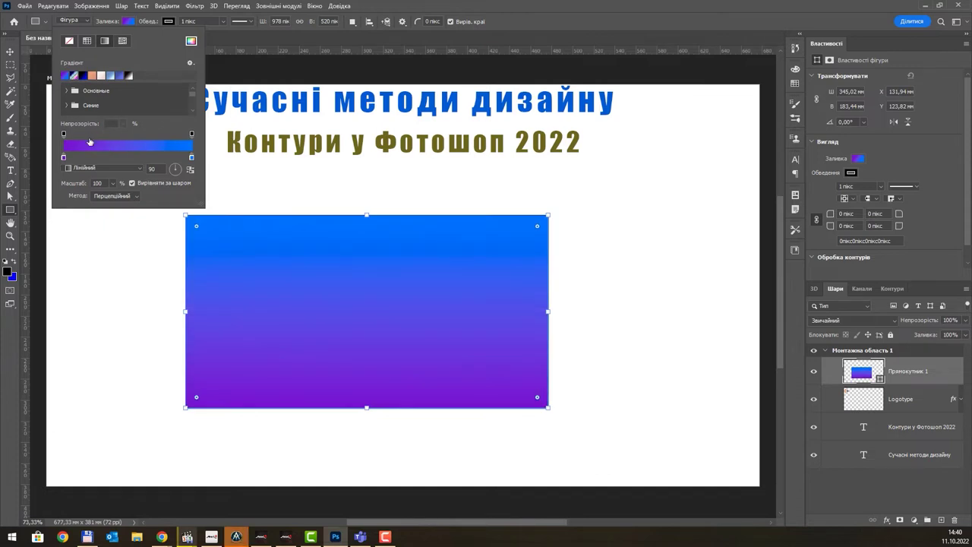
Try the Деревья tree patterns, then settle on the Трава dry-grass pattern fill
click(122, 42)
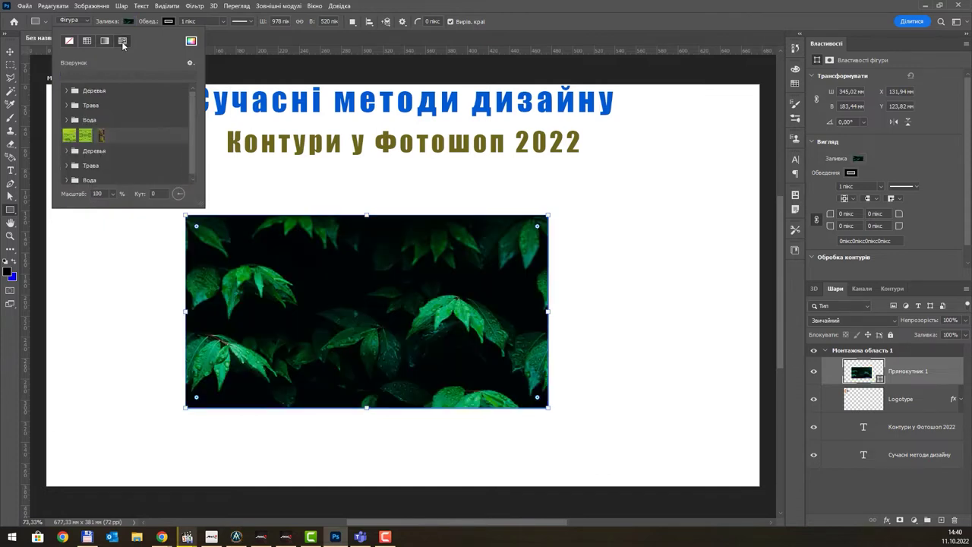
click(66, 151)
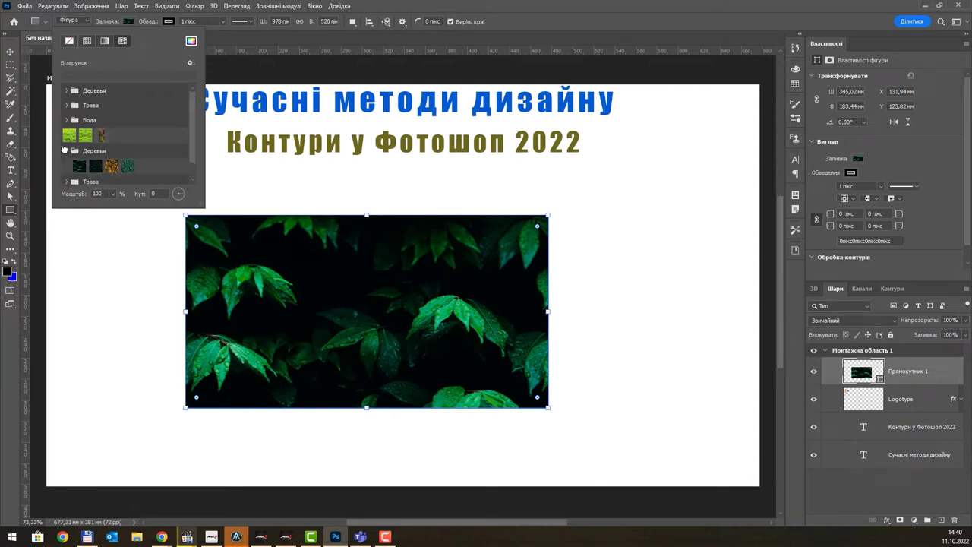
click(111, 165)
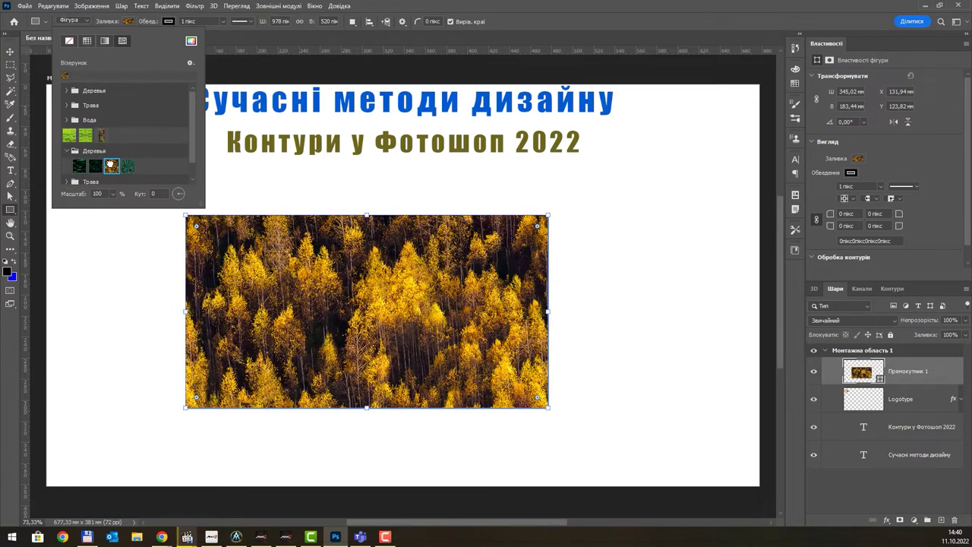
click(126, 166)
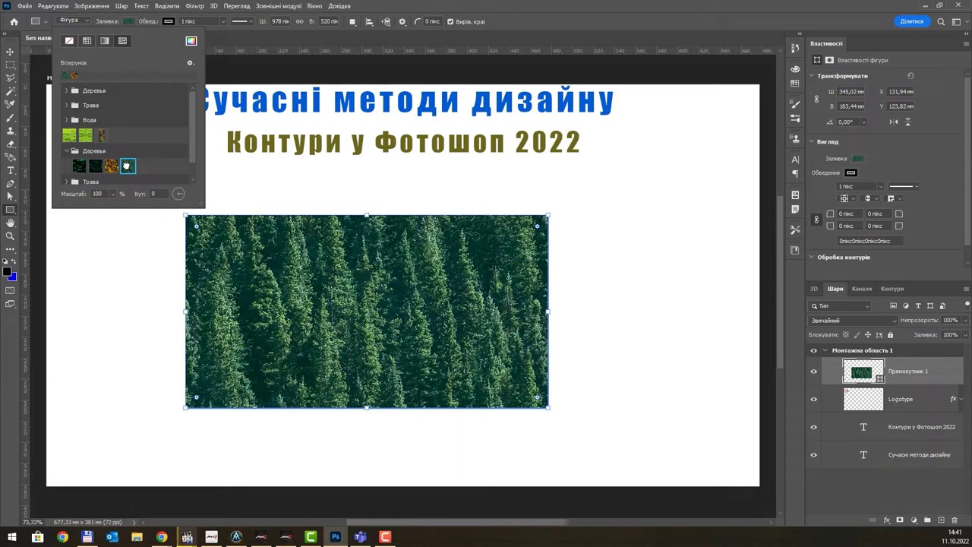
click(66, 105)
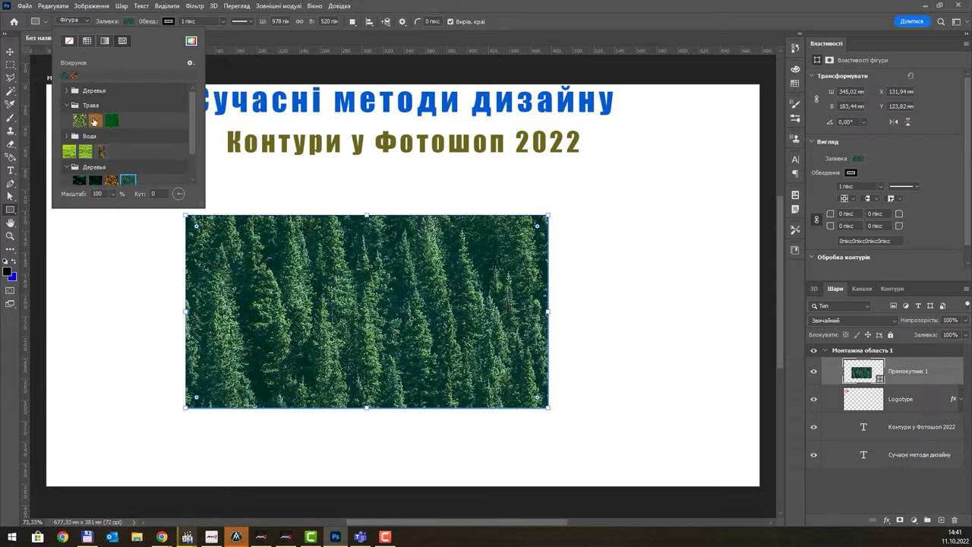
click(94, 120)
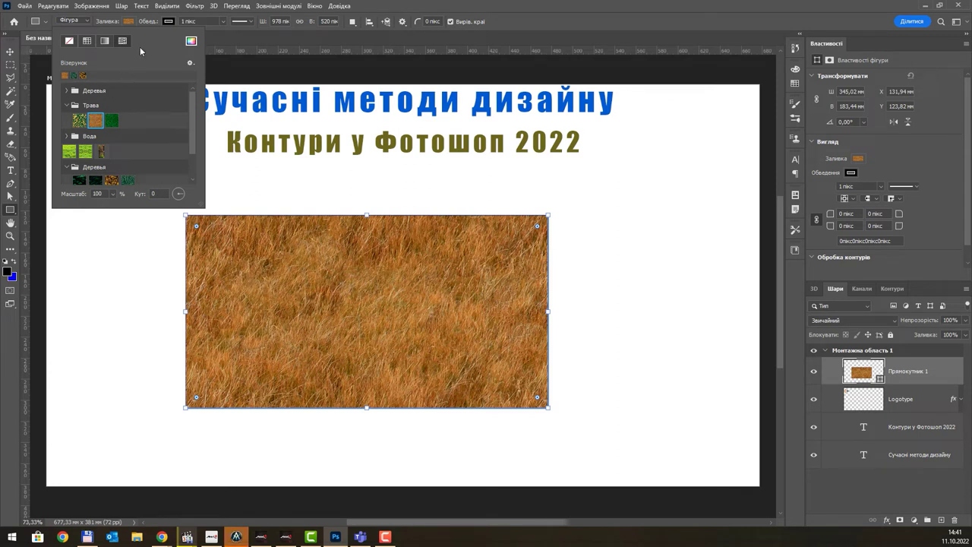
click(150, 18)
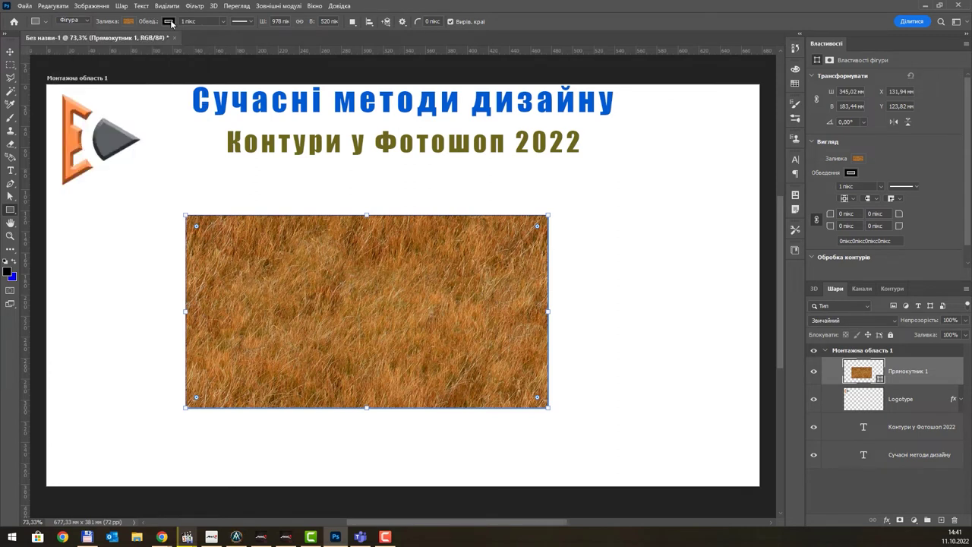
Give the rectangle a dark blue stroke widened to 35,20 px
click(169, 21)
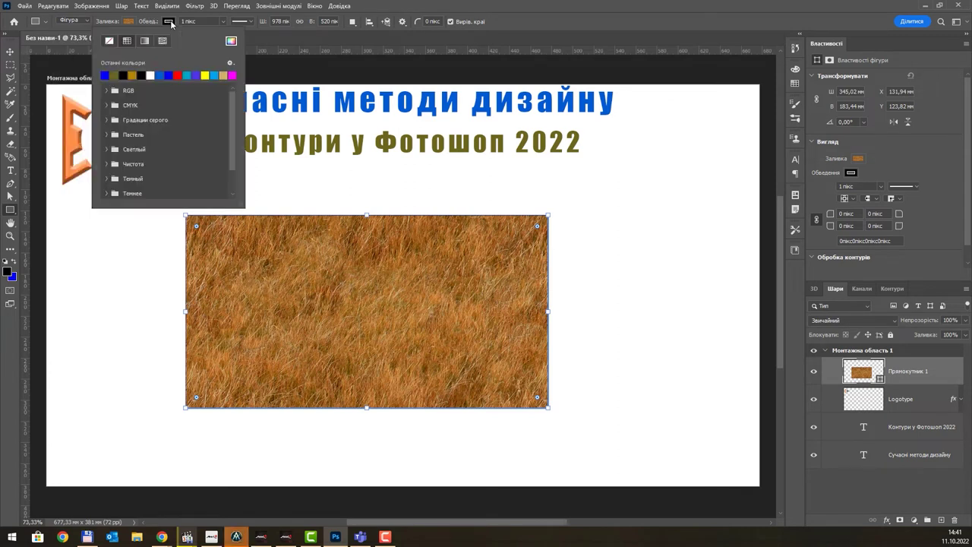
click(167, 76)
click(221, 22)
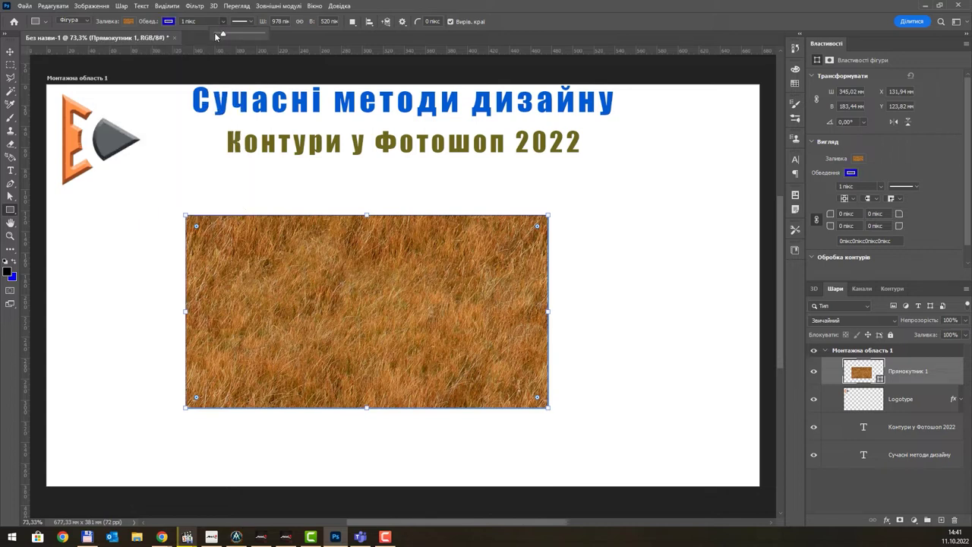
drag(220, 35, 250, 35)
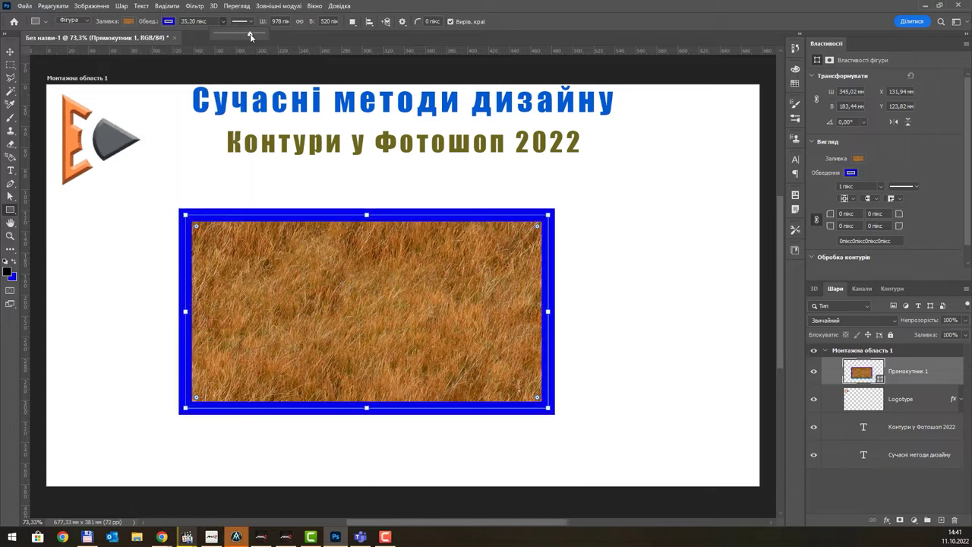
Change the rectangle's fill from pattern to solid black
click(129, 21)
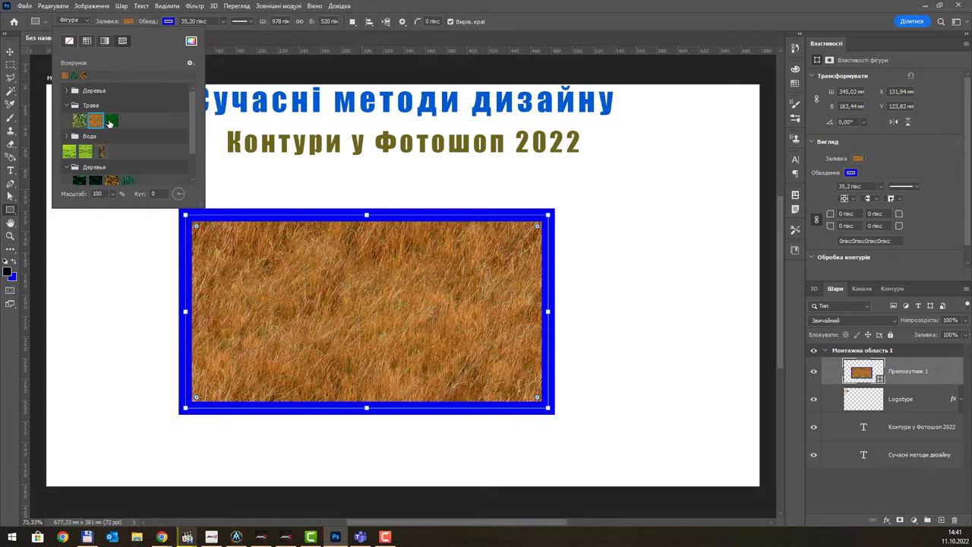
click(89, 40)
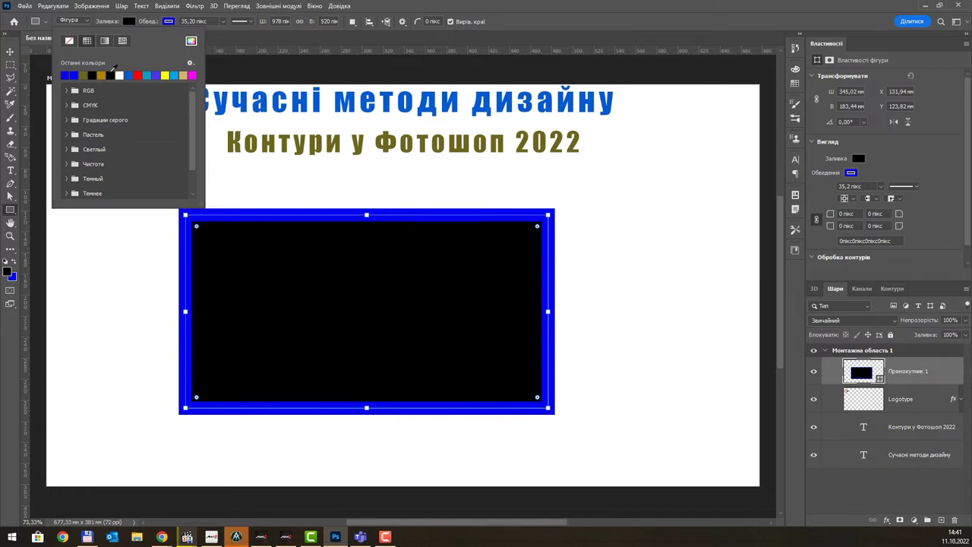
click(111, 74)
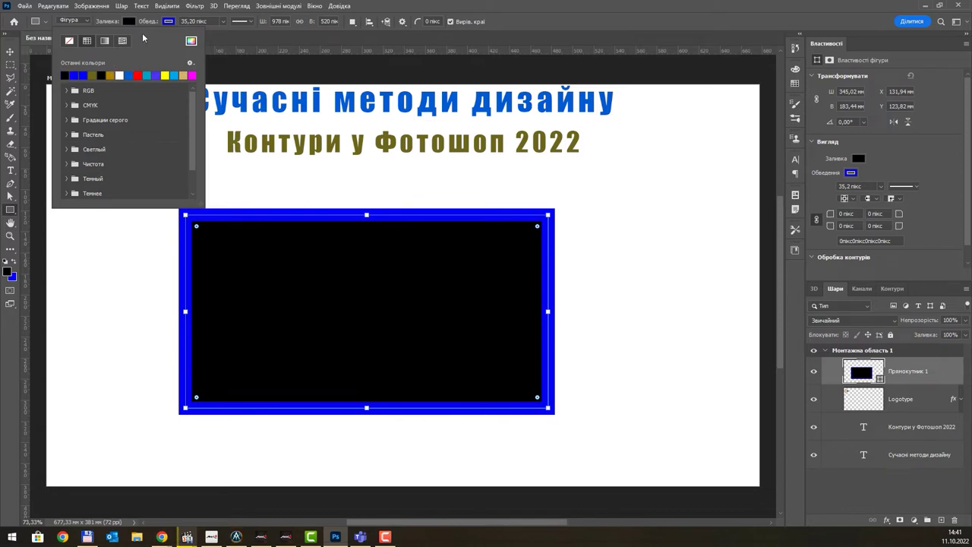
Try gold, red and gradient strokes, then apply the yellow Деревья trees pattern
click(169, 22)
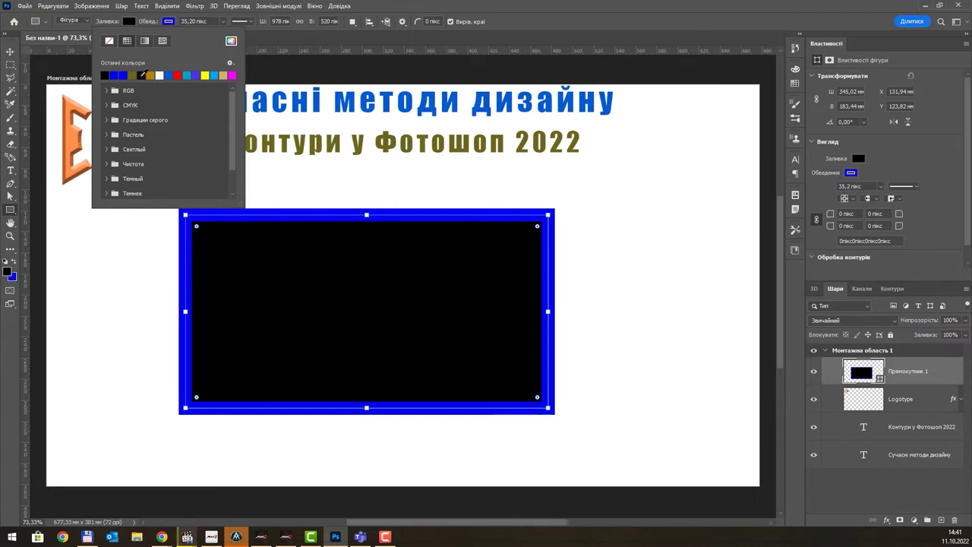
click(150, 74)
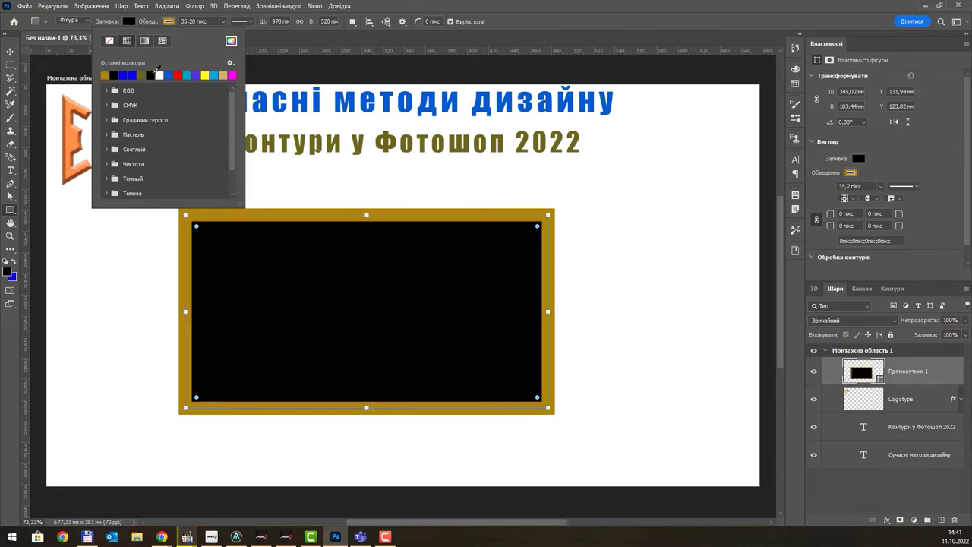
click(179, 74)
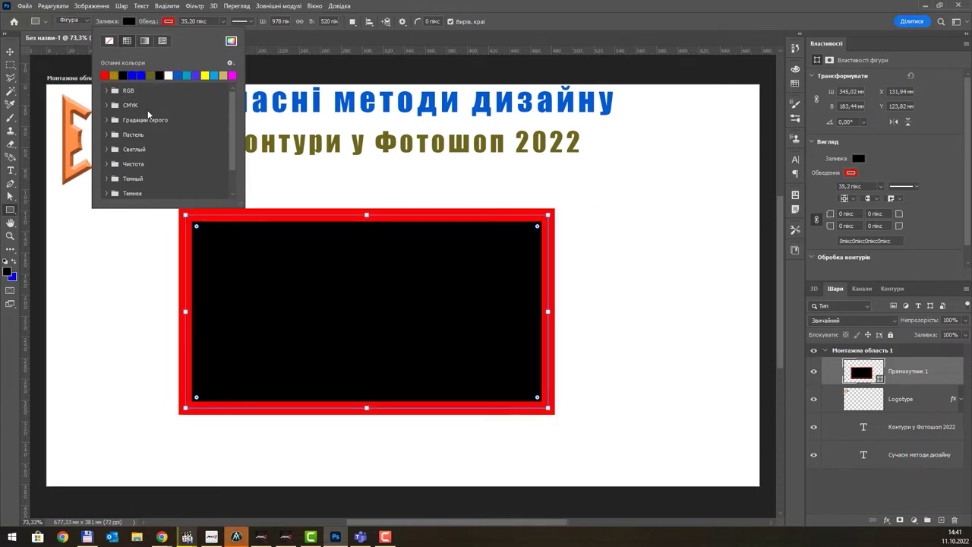
click(143, 42)
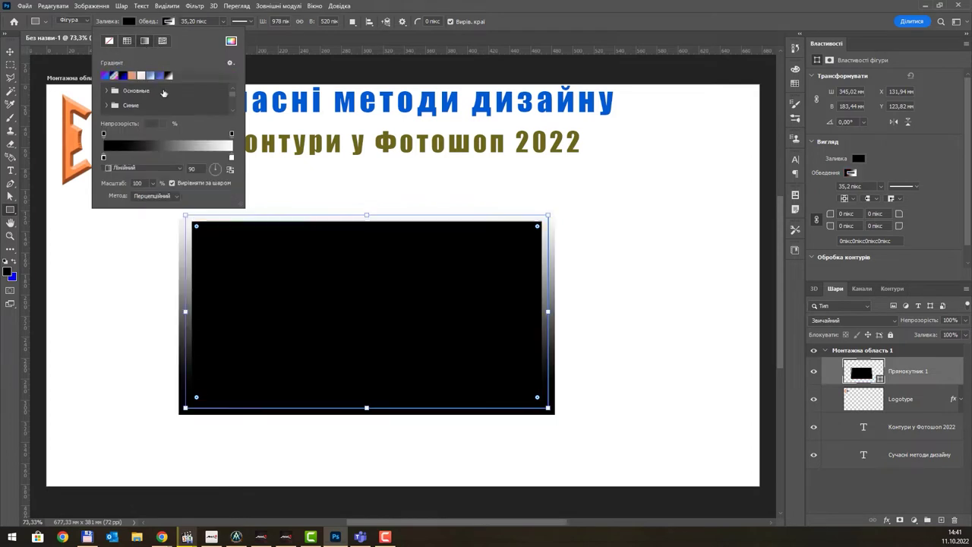
click(105, 75)
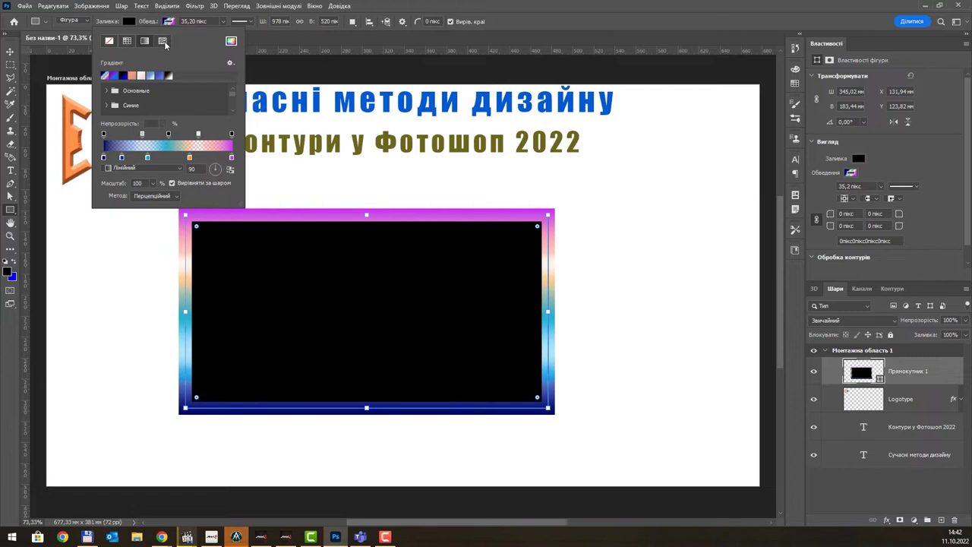
click(163, 42)
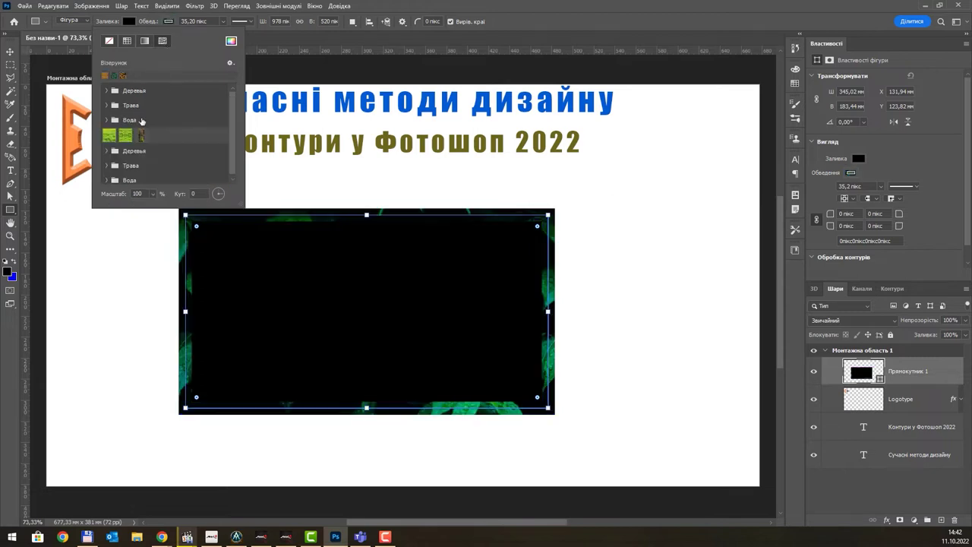
click(105, 151)
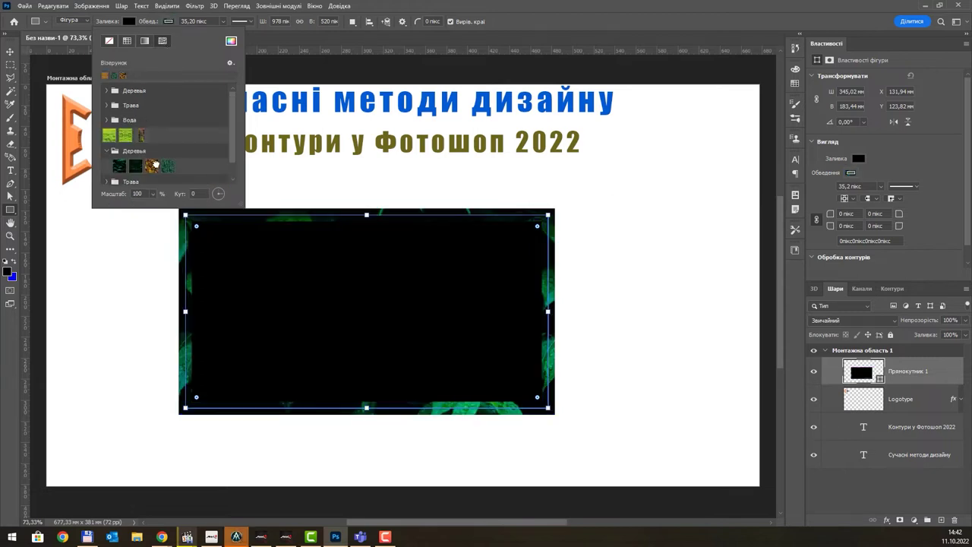
click(152, 165)
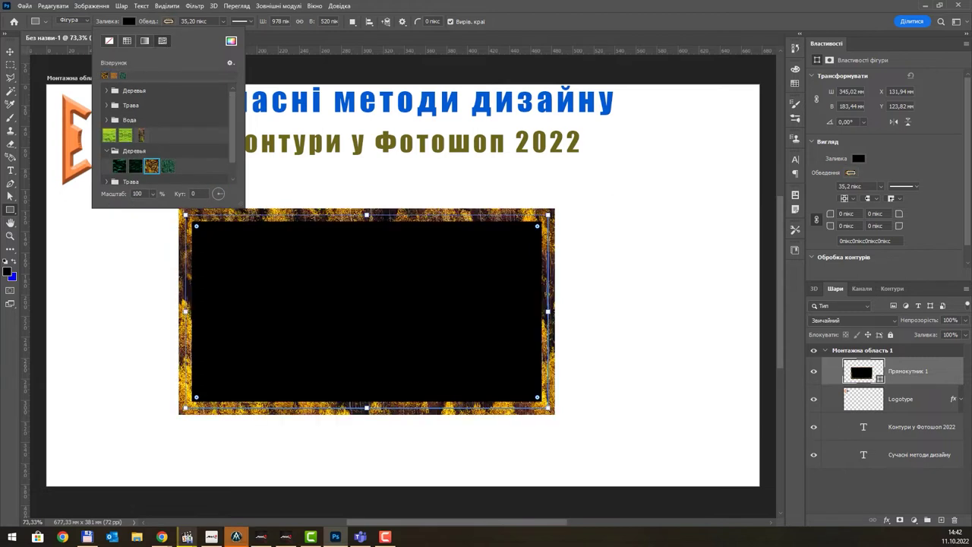
Replace the black fill with the dark green leaves pattern, keeping the trees border
click(135, 22)
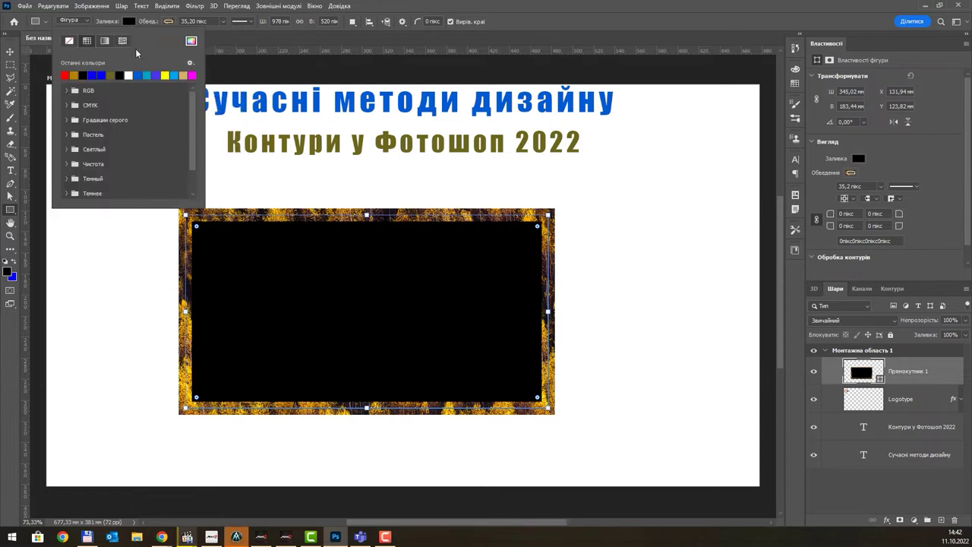
click(122, 41)
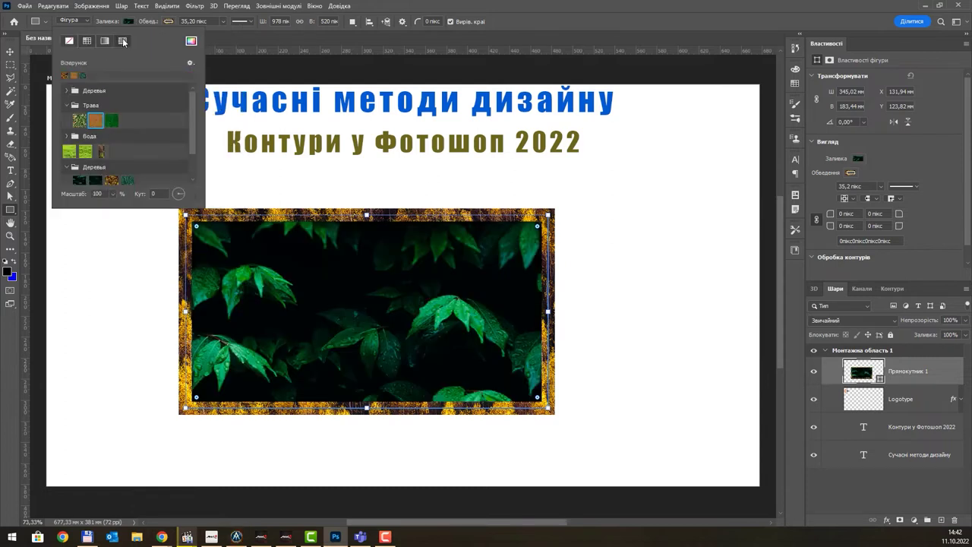
click(221, 34)
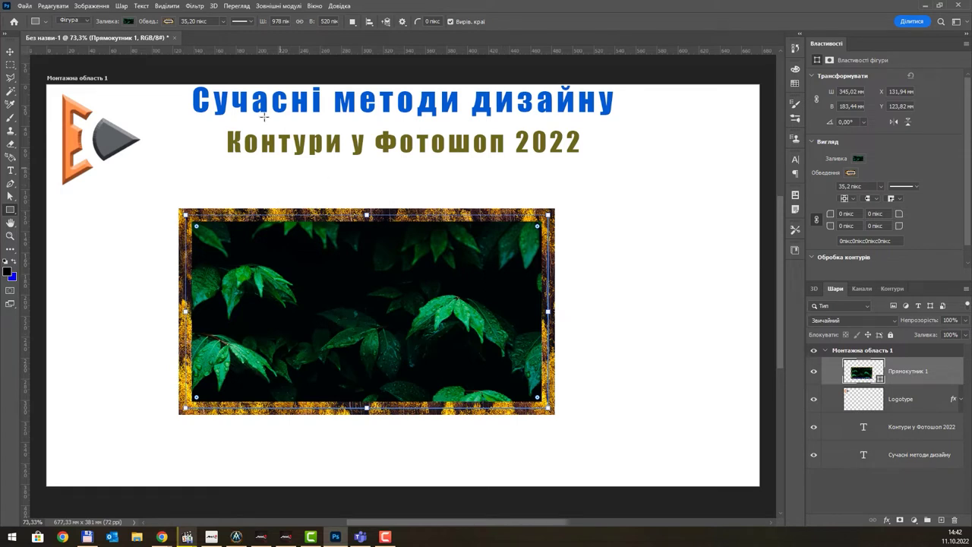
Make the stroke solid blue-violet and widen it to 66,46 px
click(171, 25)
click(129, 40)
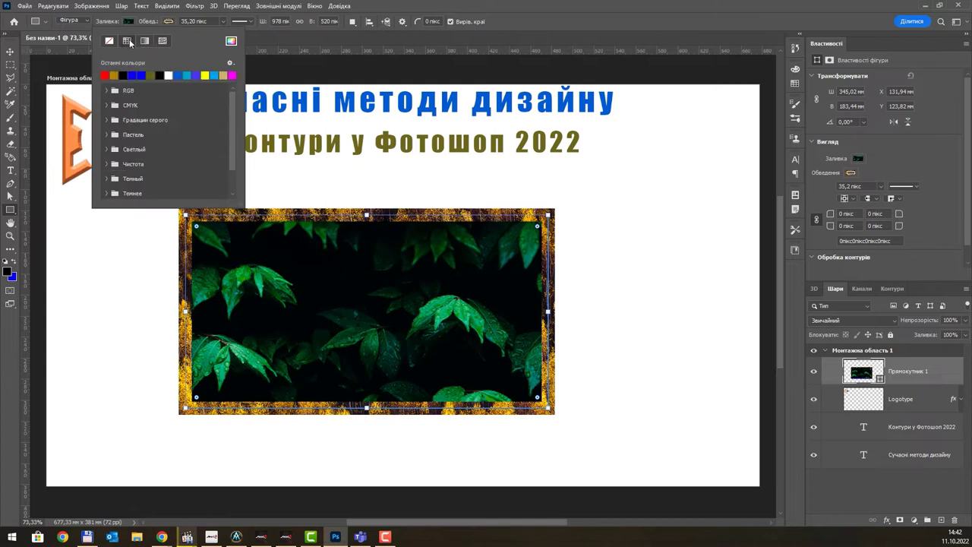
click(199, 74)
click(238, 29)
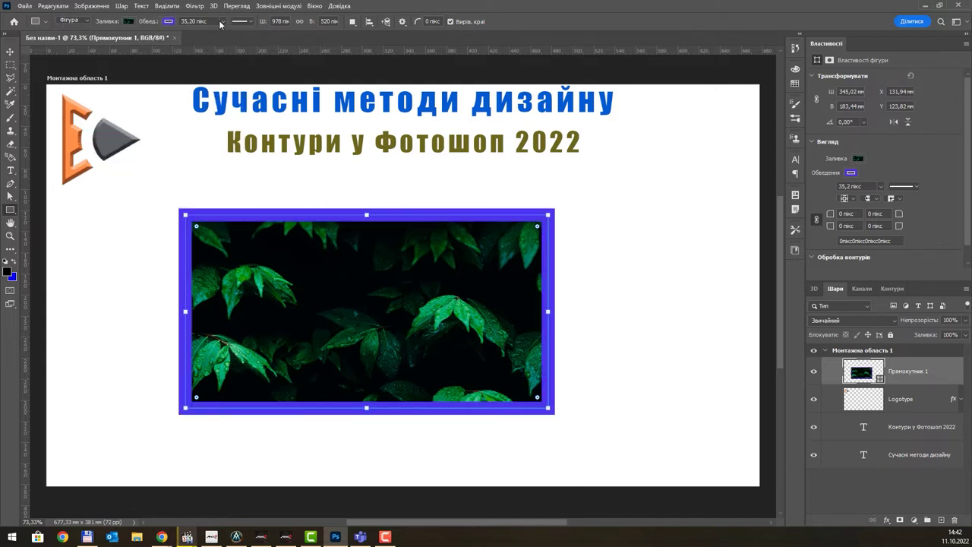
click(222, 22)
drag(226, 34, 223, 37)
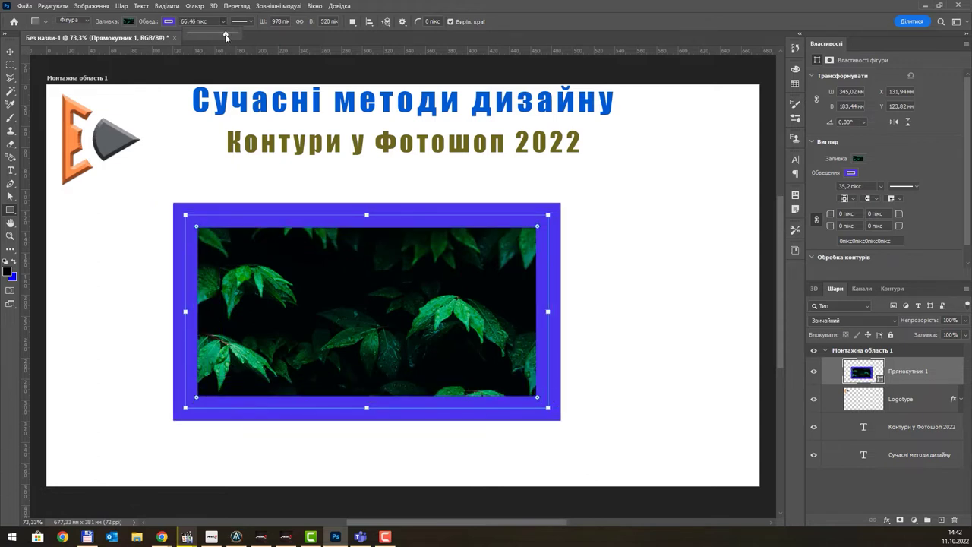
click(251, 22)
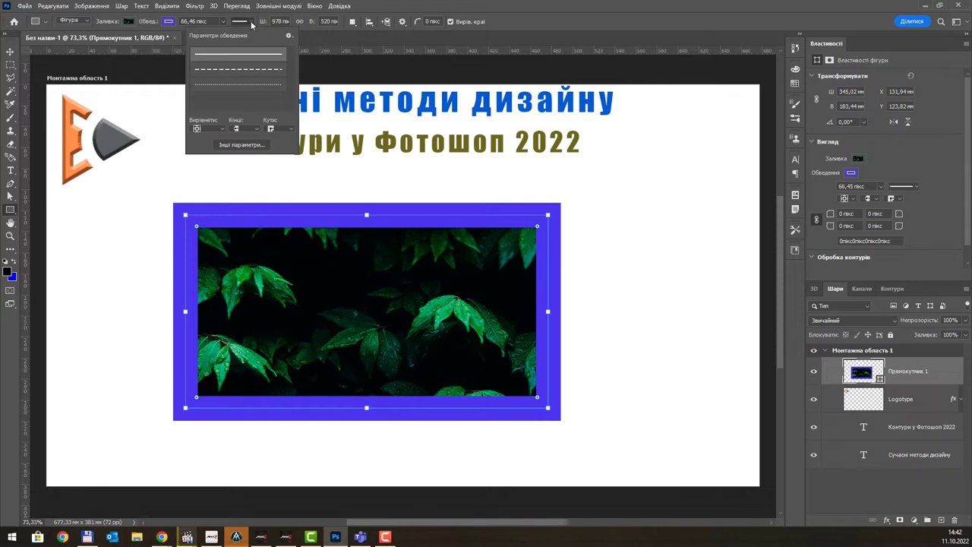
Toggle the border line style between dashed and dotted
click(251, 70)
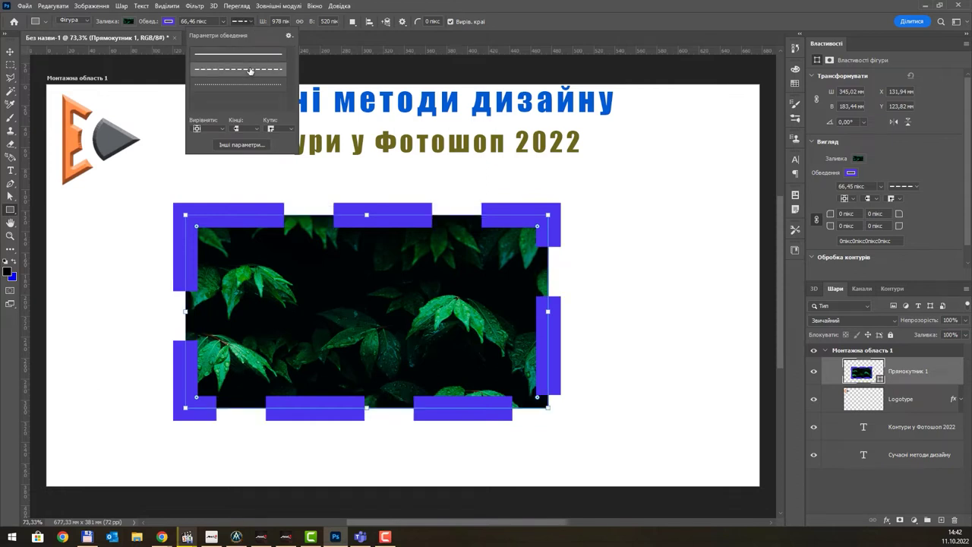
click(251, 85)
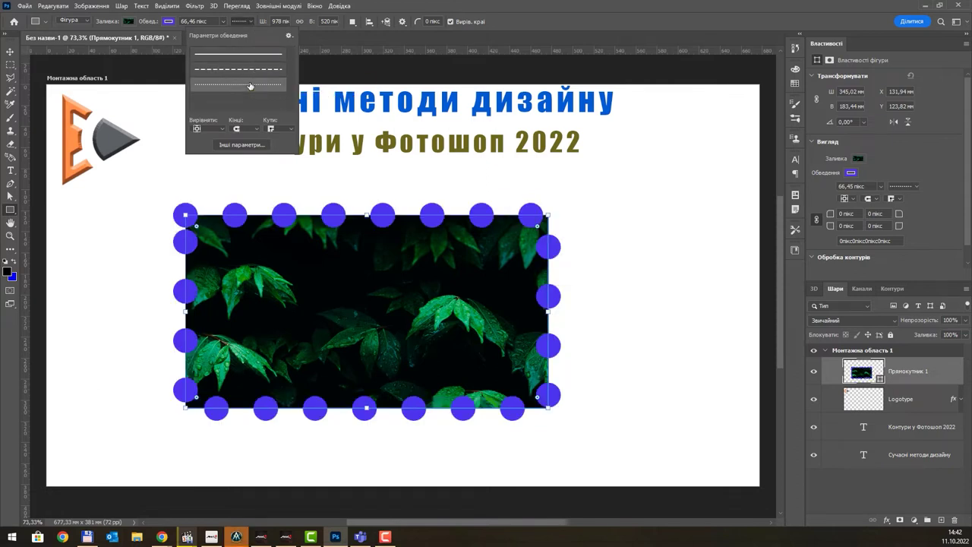
click(251, 70)
click(250, 85)
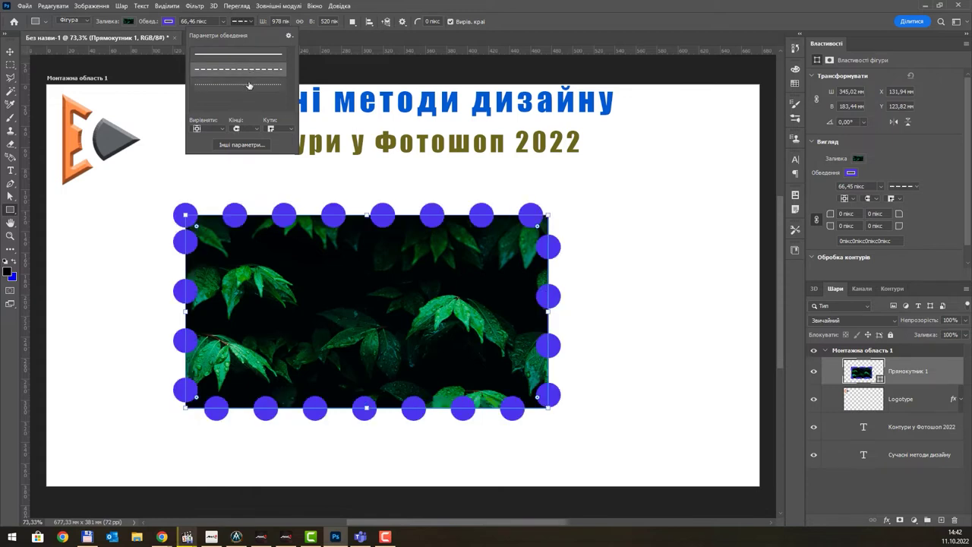
Inspect align, caps and corner options, set outside alignment, then return to dashes
click(222, 128)
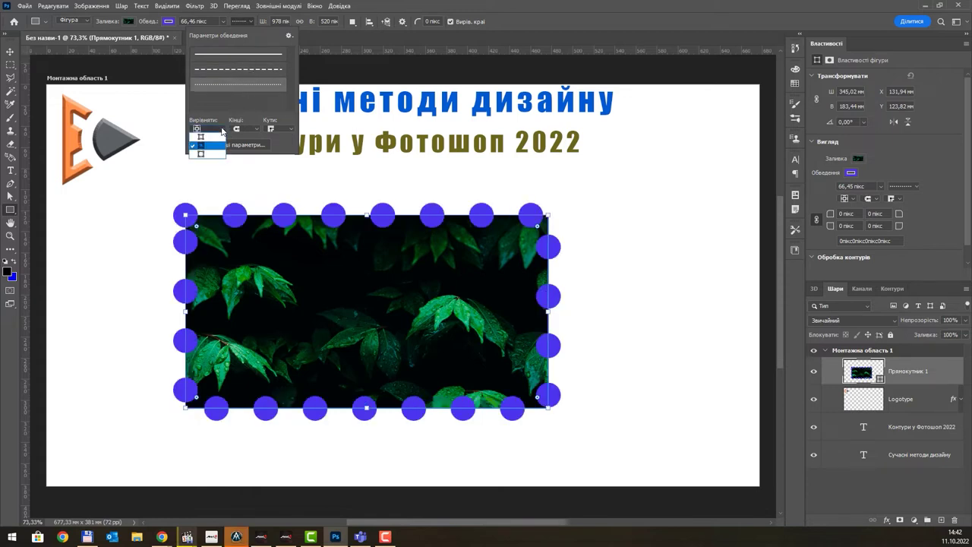
click(247, 130)
click(279, 129)
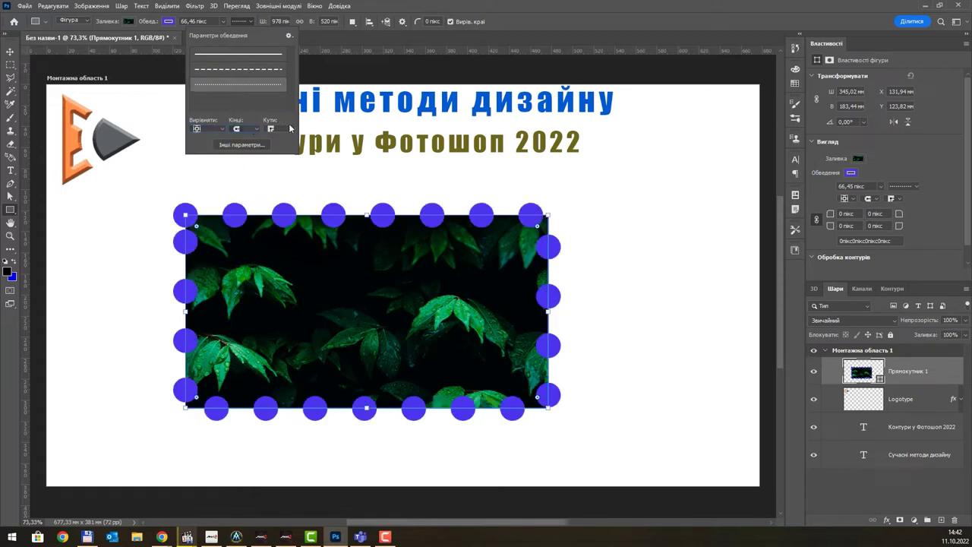
click(290, 132)
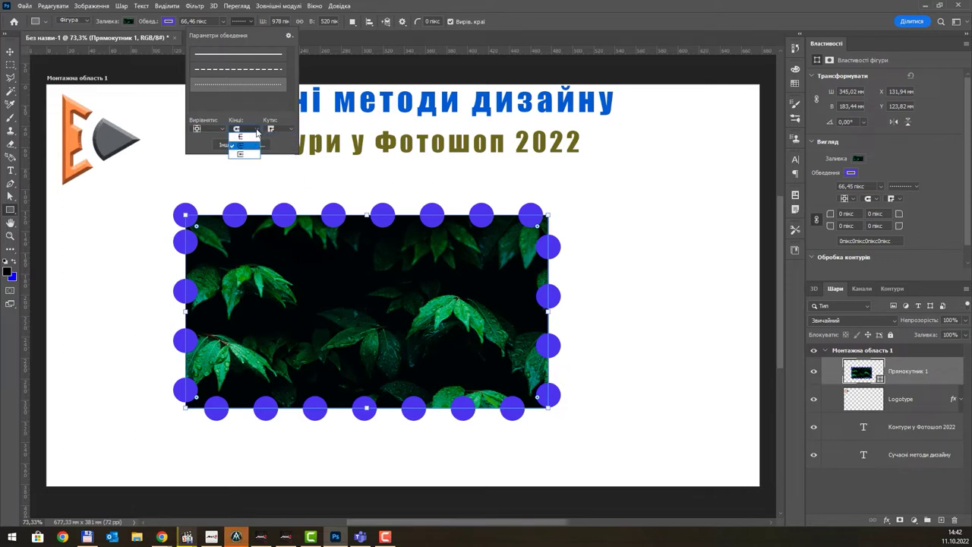
click(257, 131)
click(219, 129)
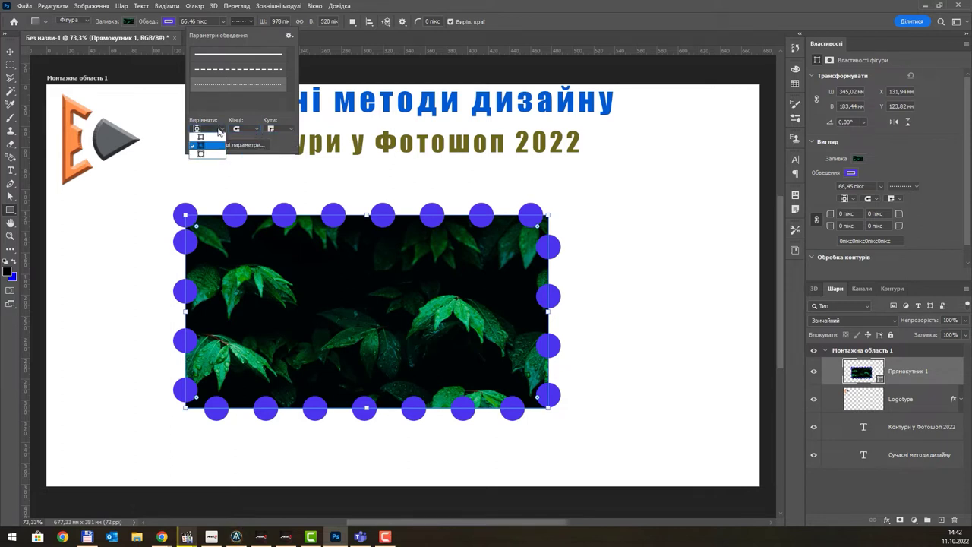
click(211, 150)
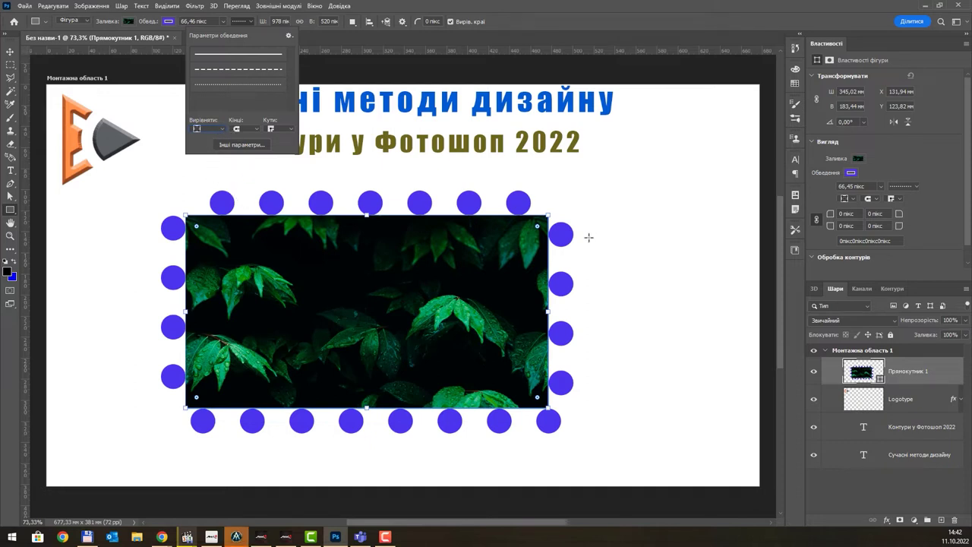
click(220, 69)
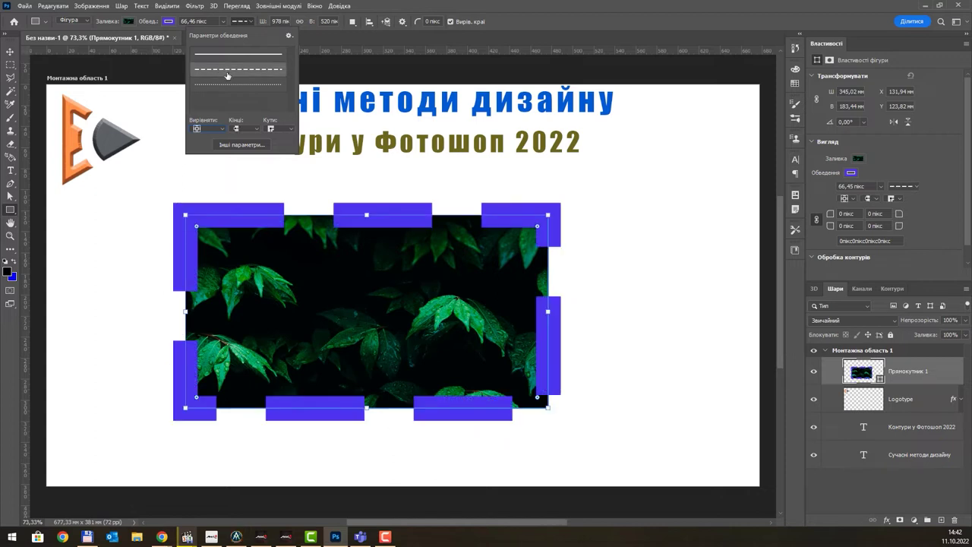
Cycle the dashed stroke through outside, inside and centre alignment, ending centred
click(220, 129)
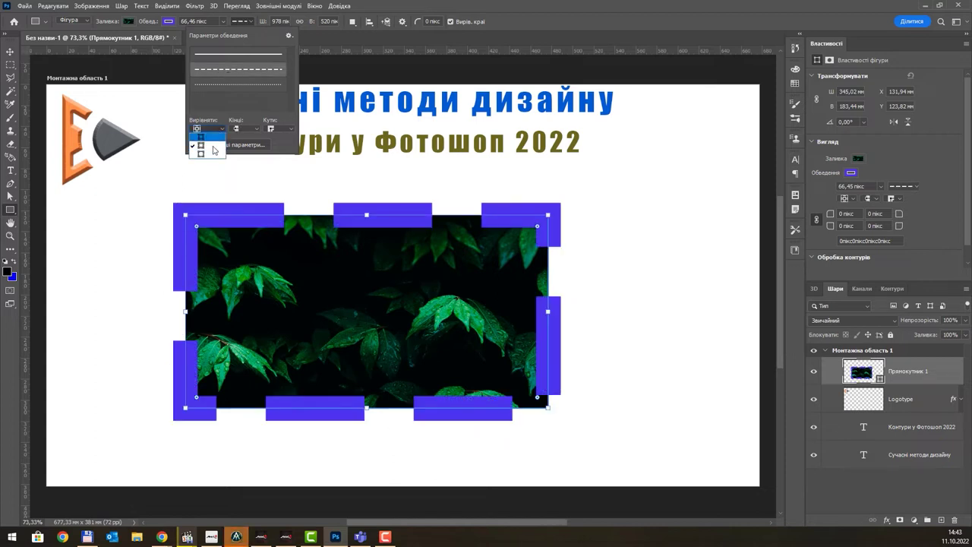
click(213, 155)
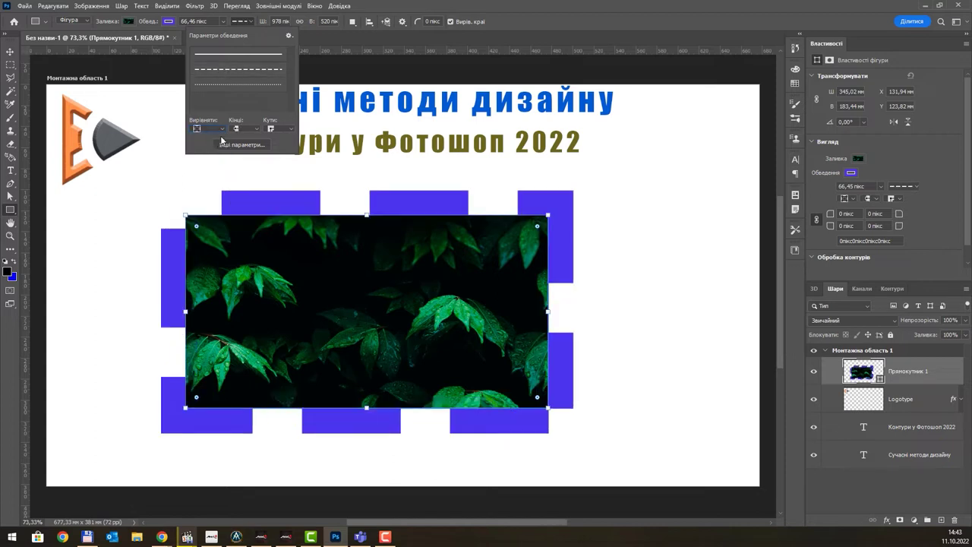
click(220, 131)
click(210, 135)
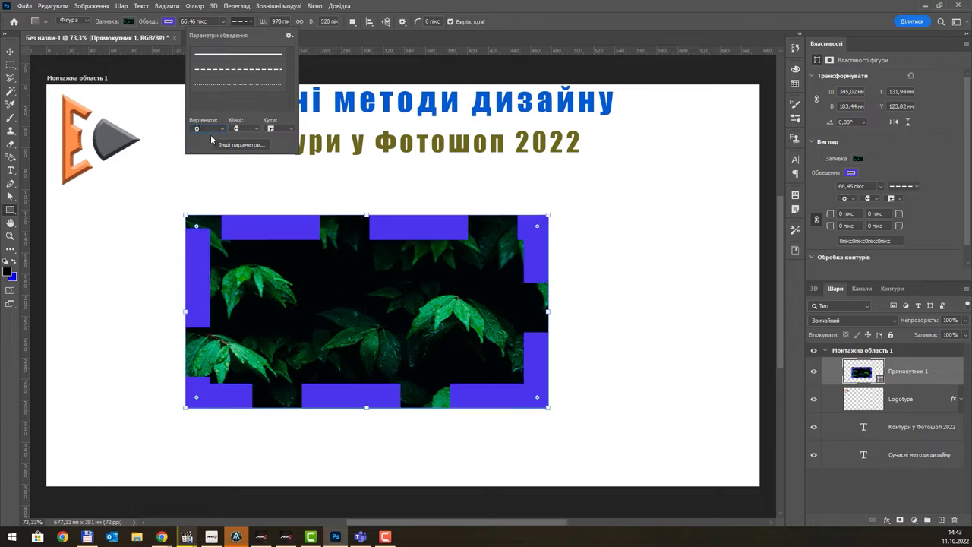
click(220, 129)
click(213, 144)
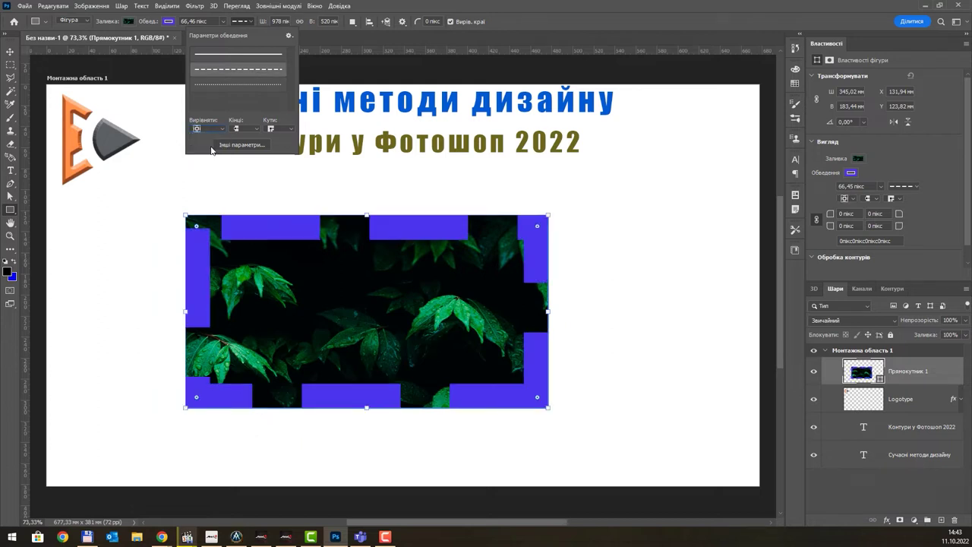
click(220, 130)
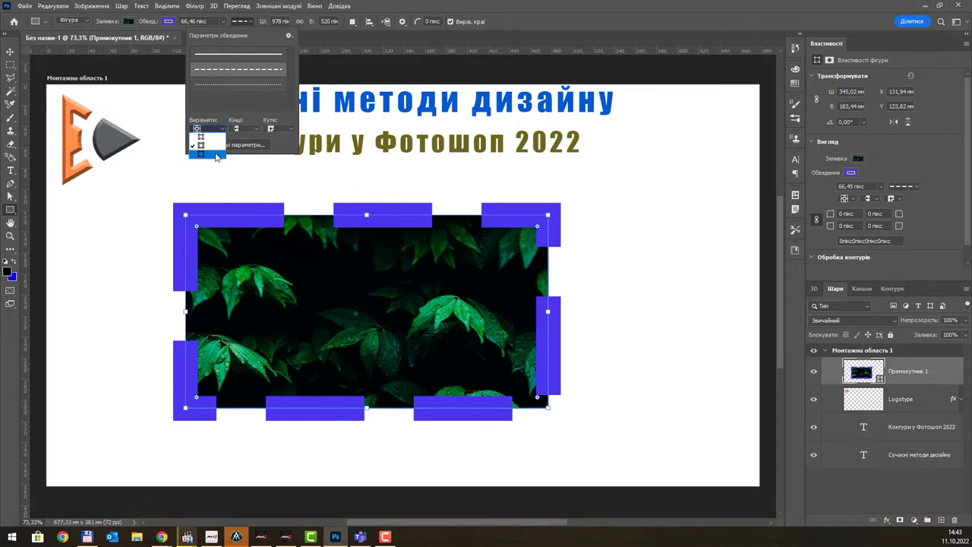
click(215, 156)
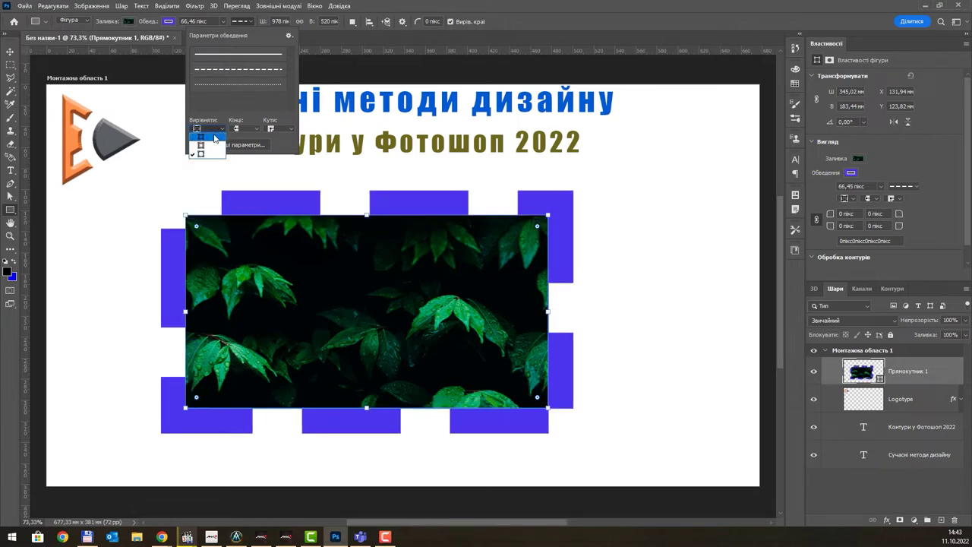
click(213, 134)
click(220, 130)
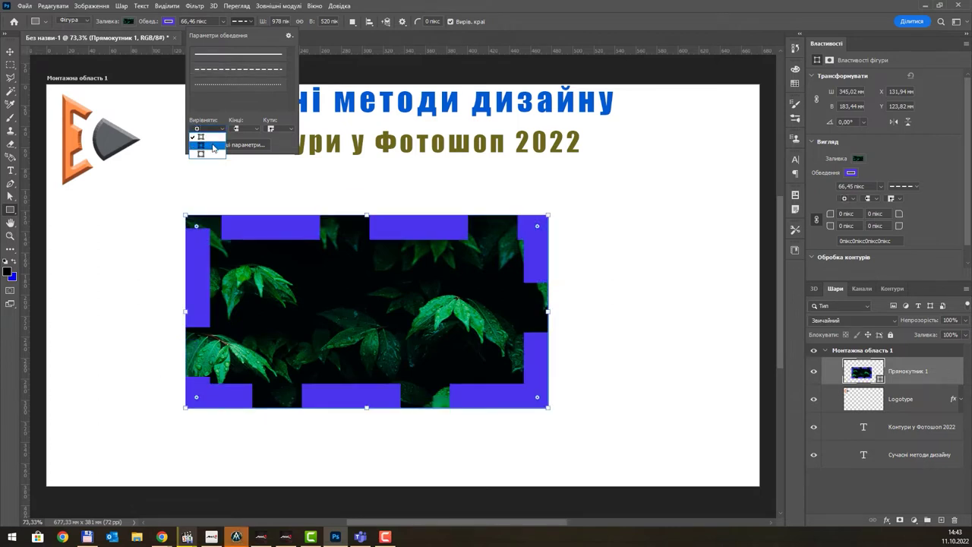
click(215, 145)
Try round and square dash caps, ending with flat butt caps
click(253, 131)
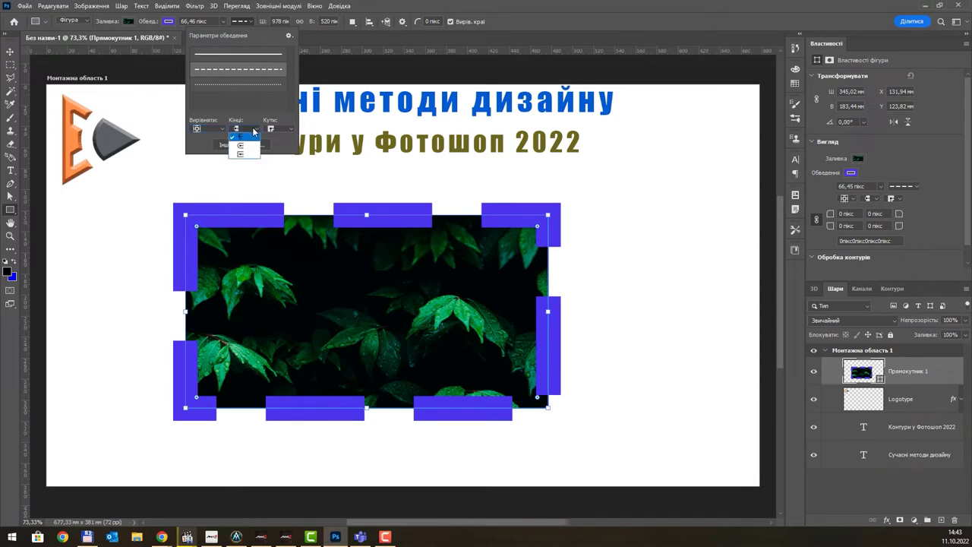
click(248, 144)
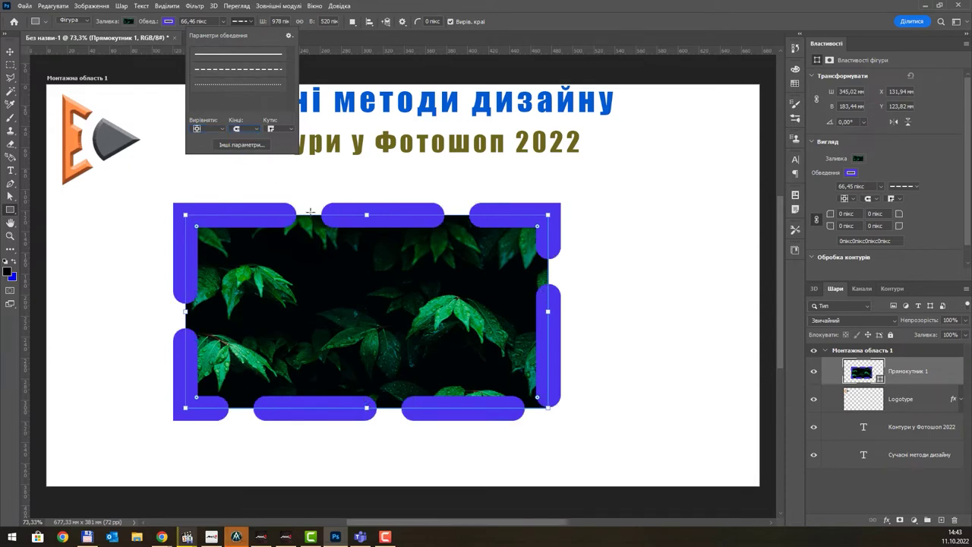
click(254, 131)
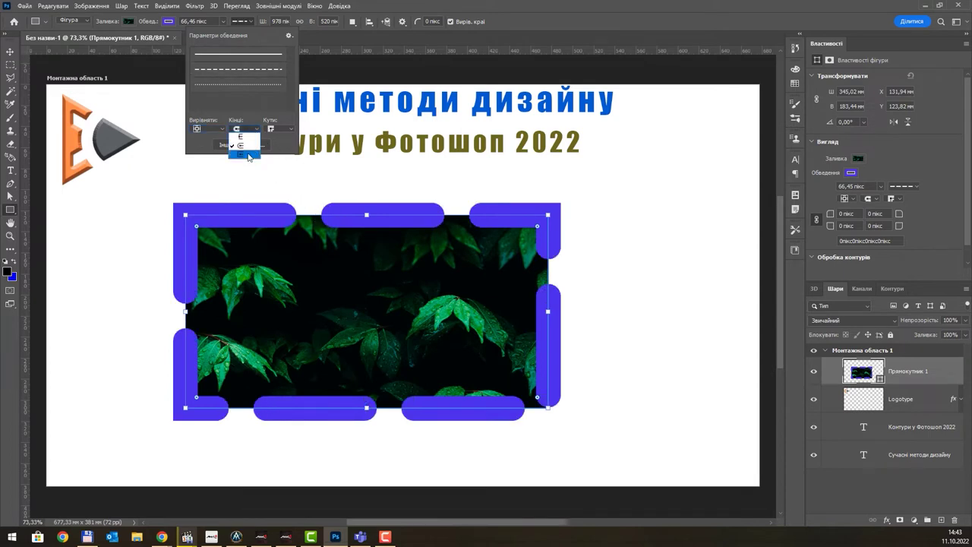
click(248, 154)
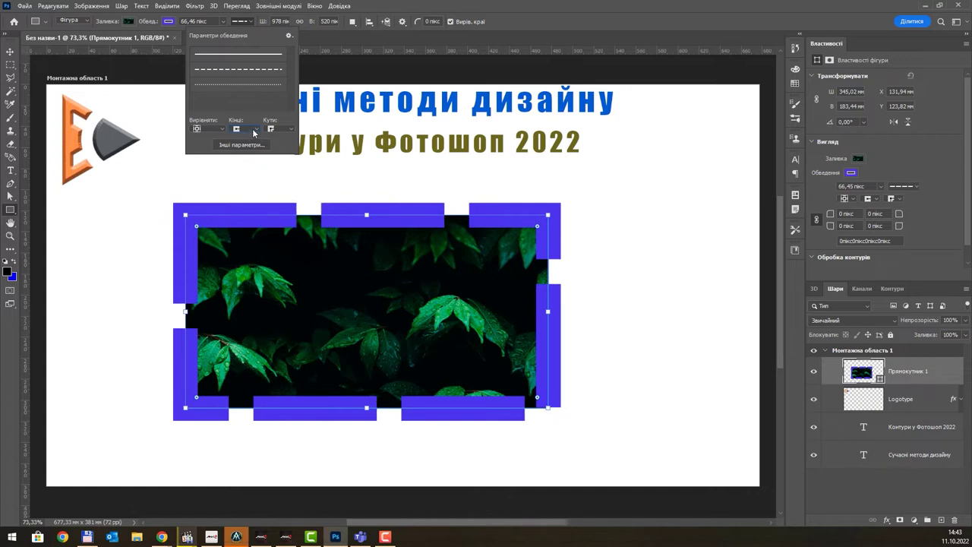
click(254, 132)
click(249, 135)
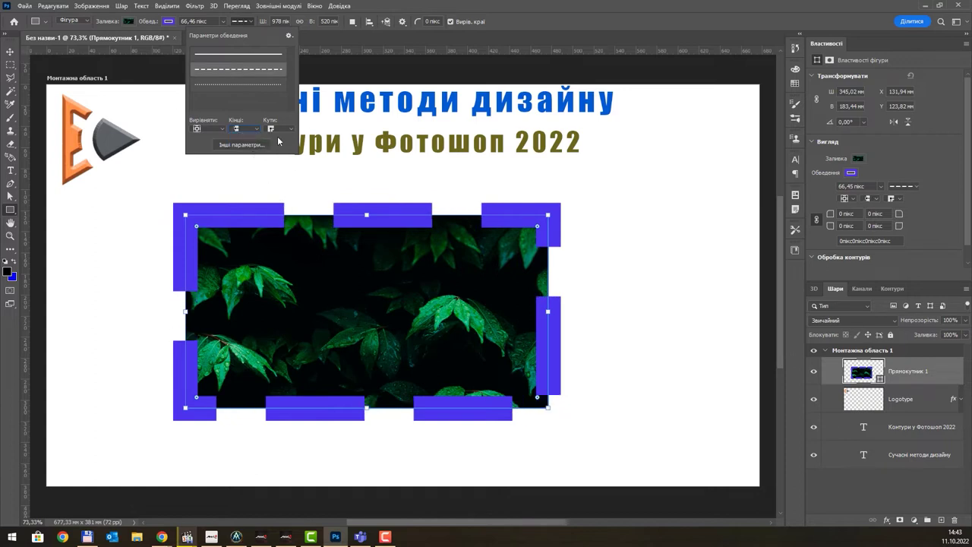
click(286, 130)
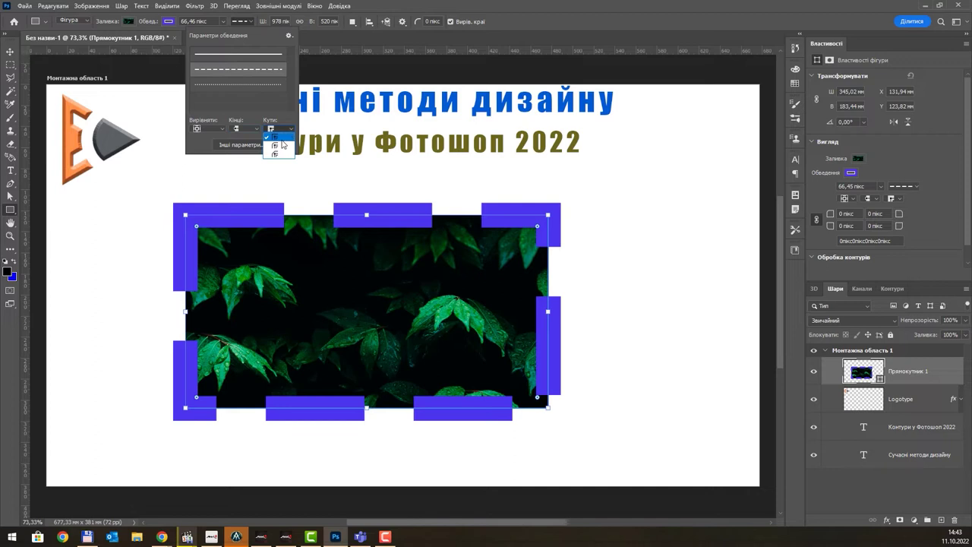
Try round and bevel stroke corners, return to sharp miter corners, and bring up the Stroke dialog
click(281, 145)
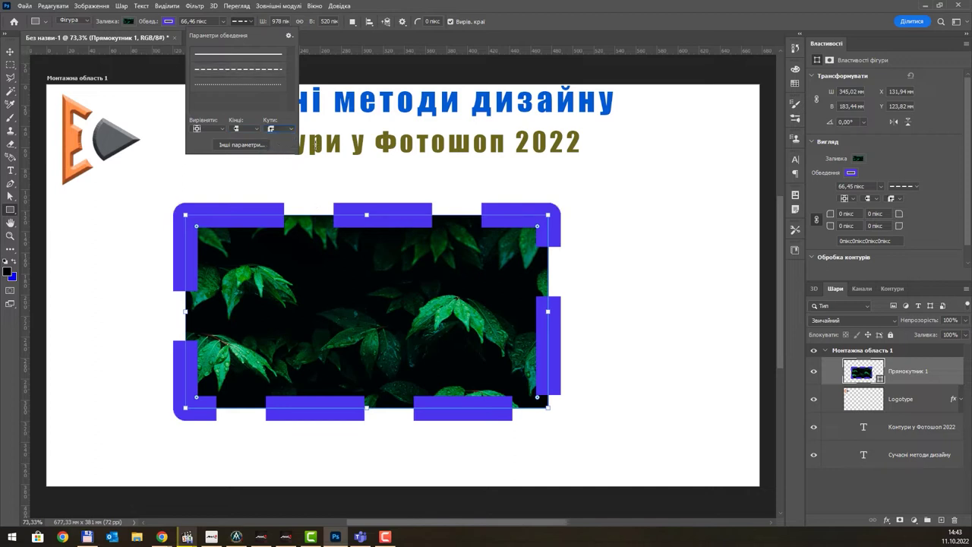
click(291, 130)
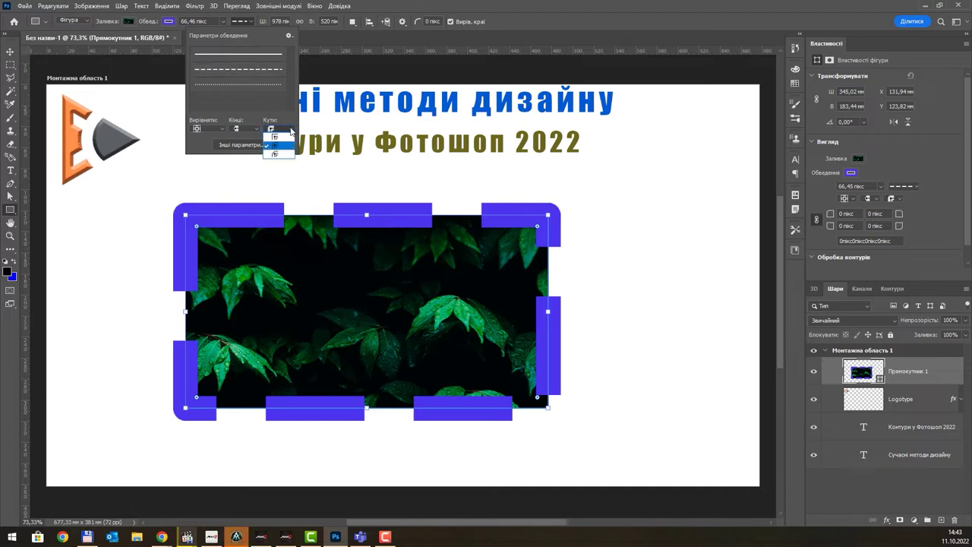
click(275, 154)
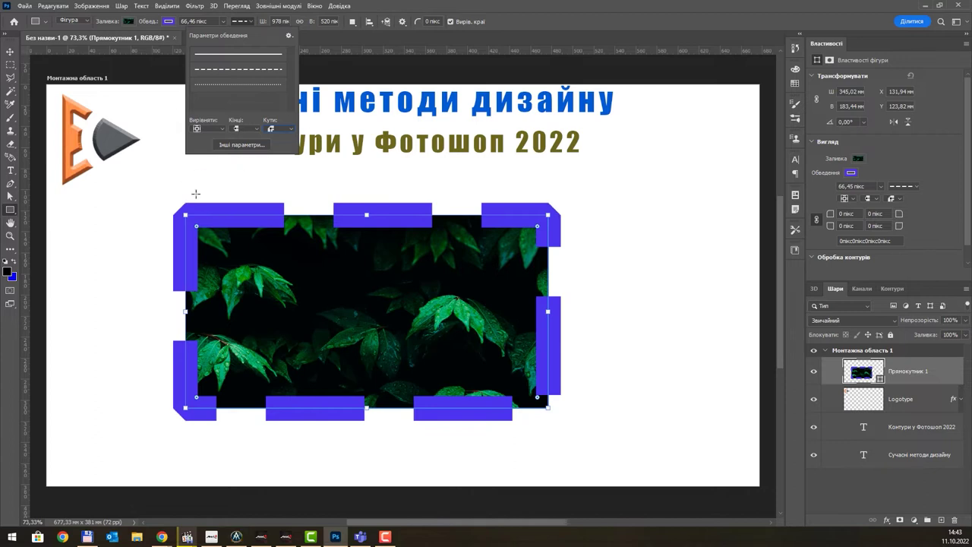
click(241, 130)
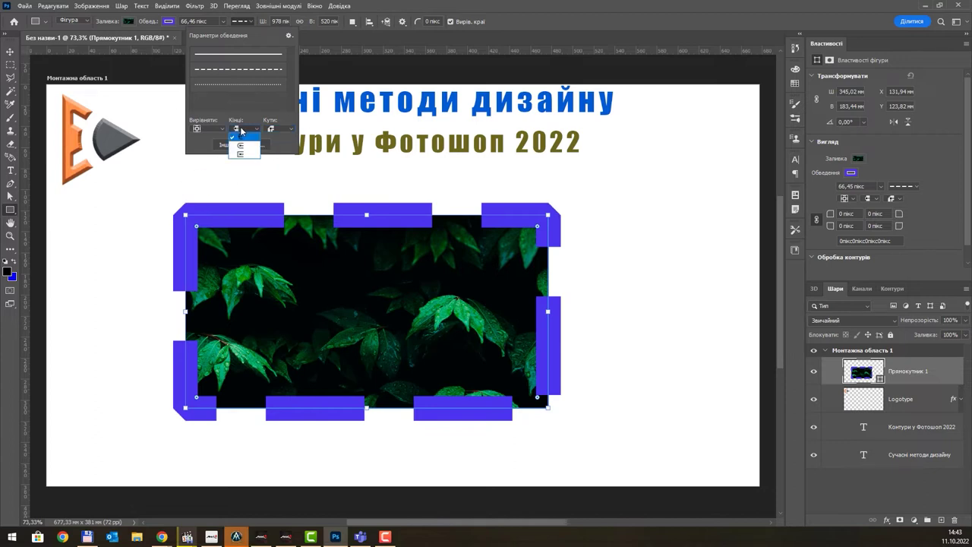
click(241, 132)
click(291, 129)
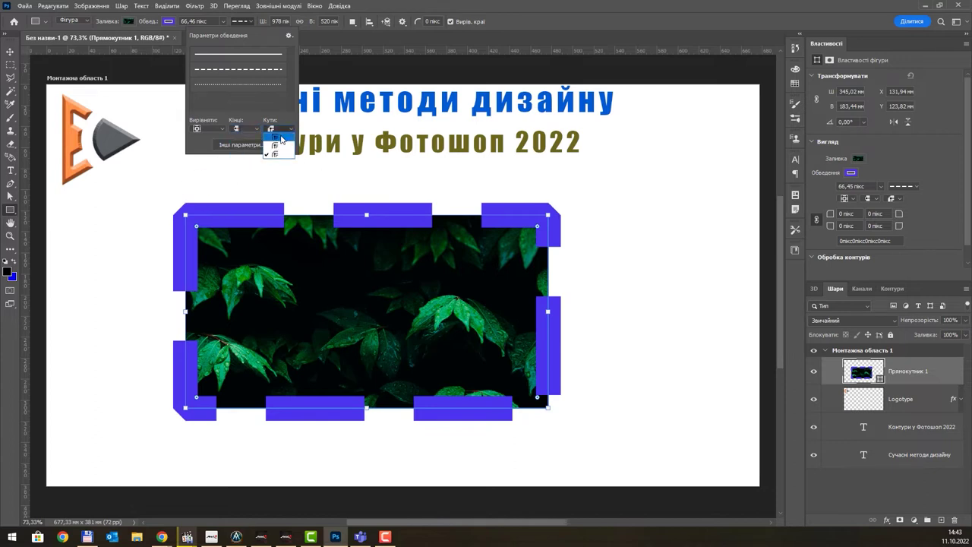
click(280, 138)
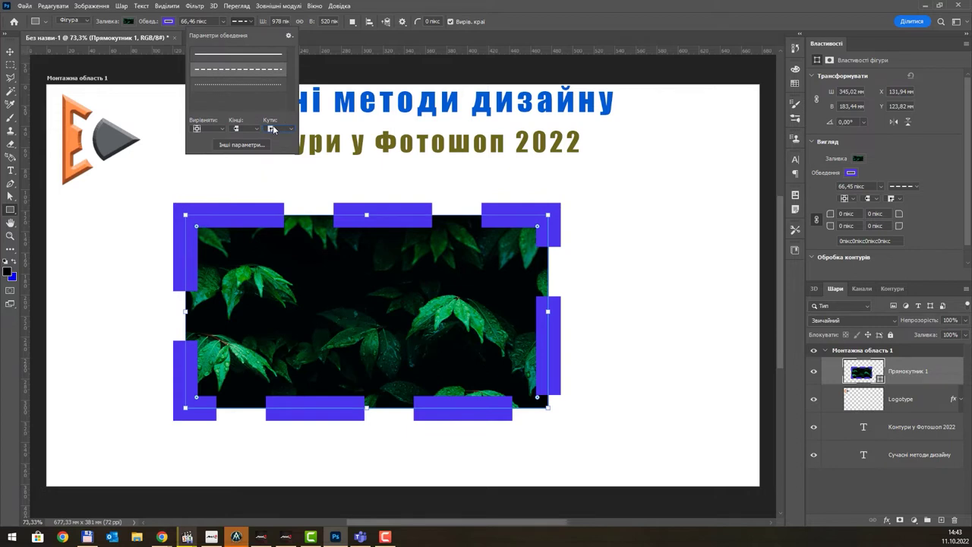
click(248, 145)
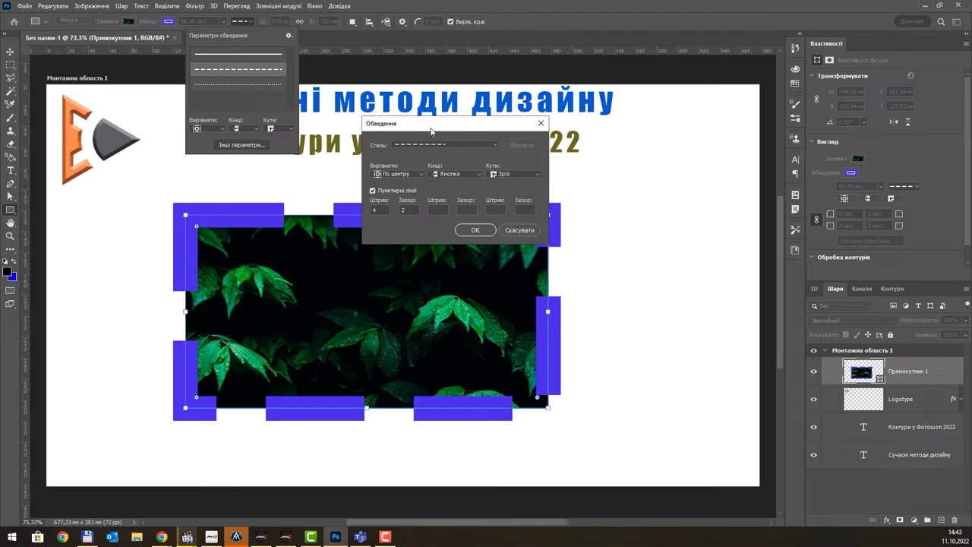
Close the Stroke dialog and thin the stroke width to 33,92 px
drag(433, 127, 505, 63)
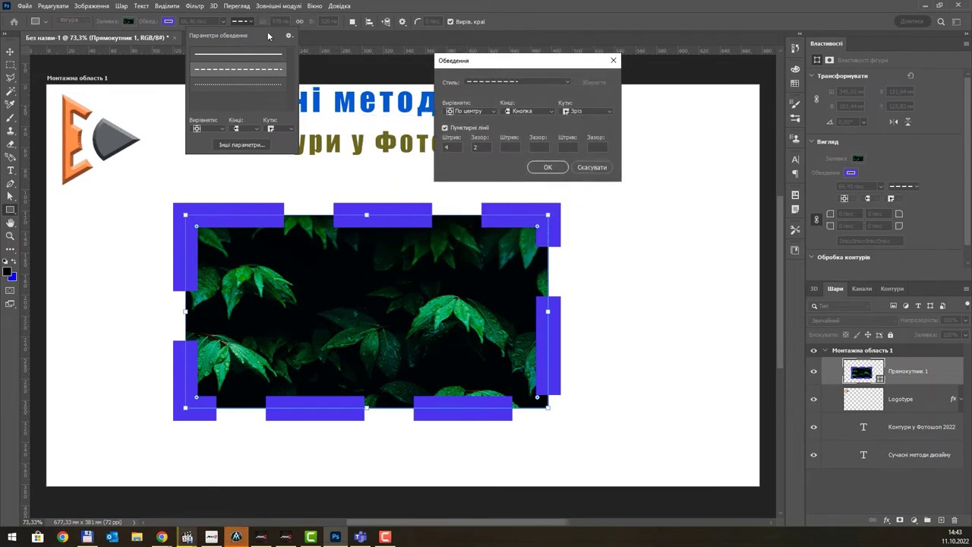
click(612, 61)
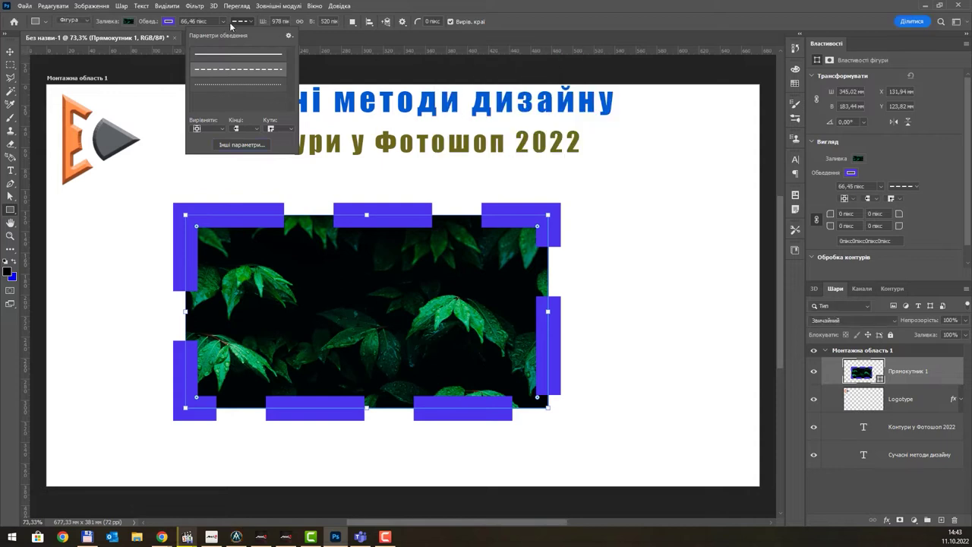
click(223, 22)
drag(226, 35, 221, 38)
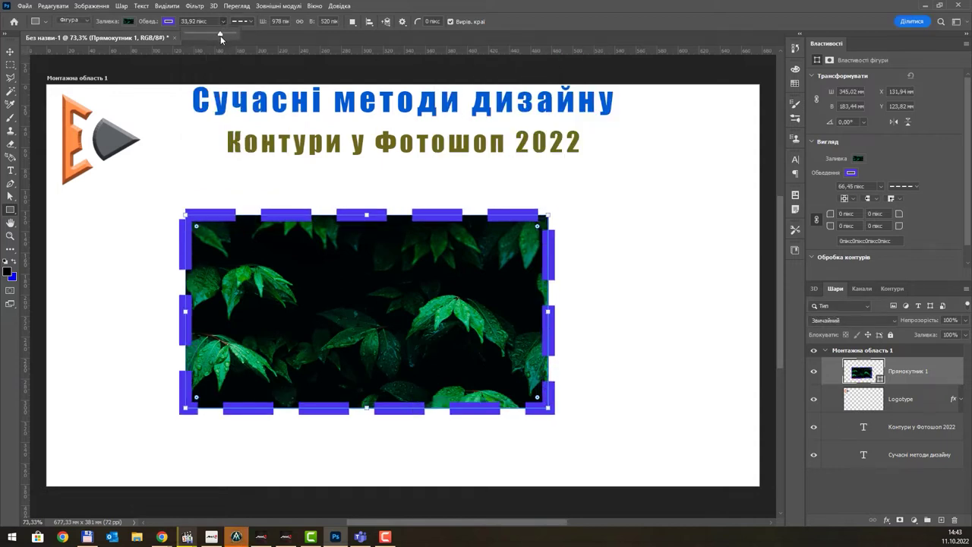
Reopen the Stroke dialog, move it off the rectangle, and keep the current dash preset
click(244, 21)
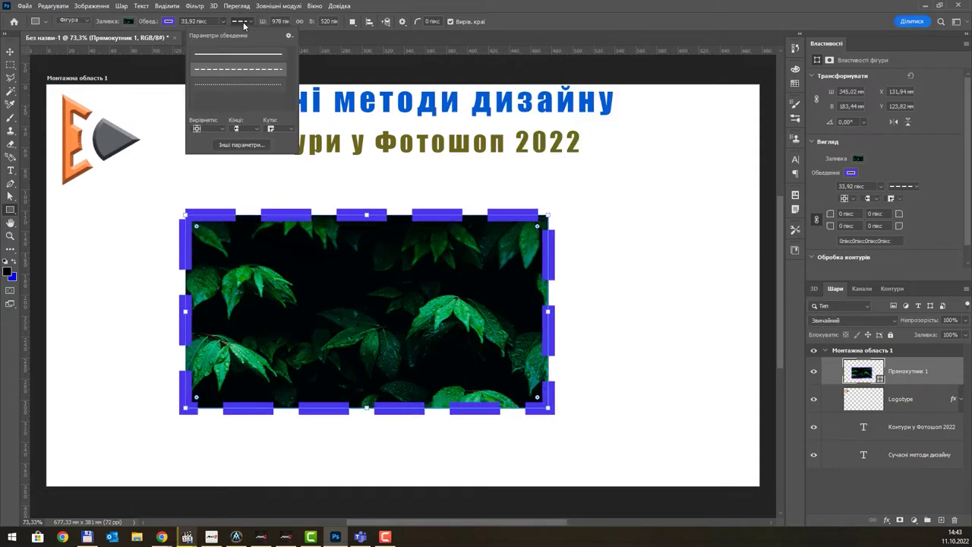
click(242, 145)
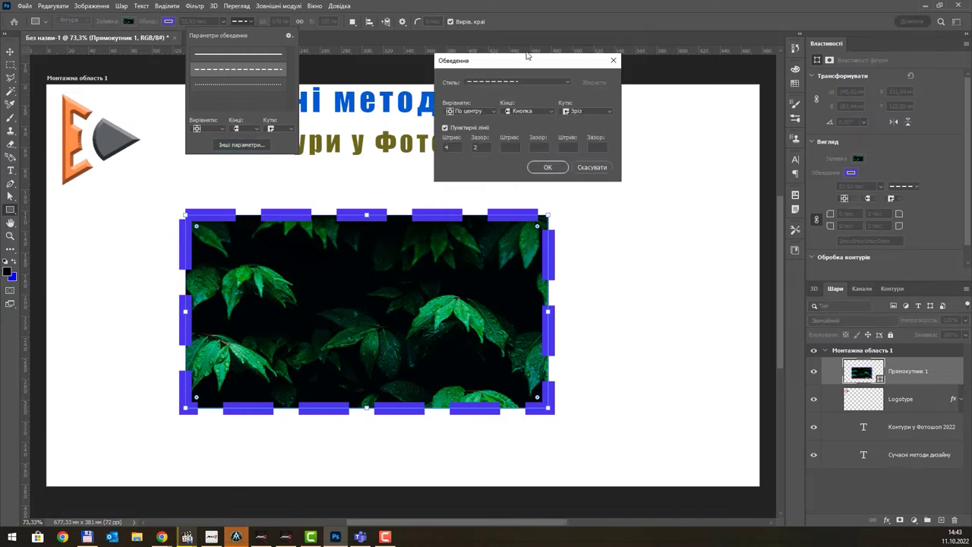
mouse_move(524, 67)
mouse_down()
mouse_move(540, 86)
mouse_move(515, 92)
mouse_up()
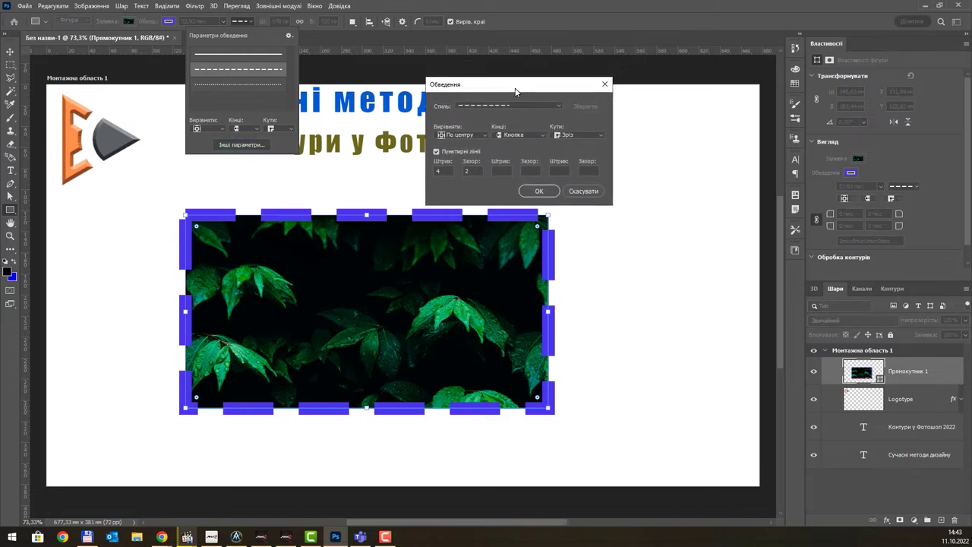
click(555, 106)
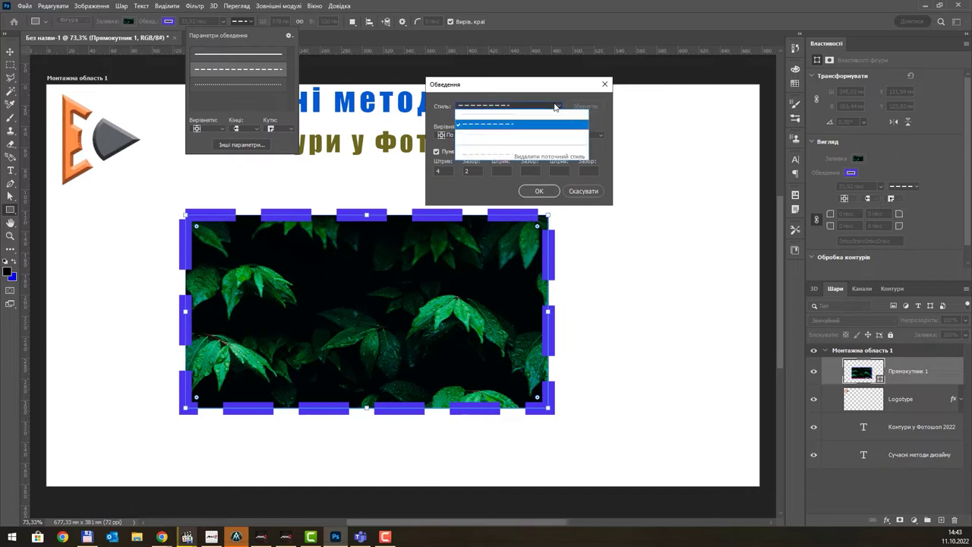
click(555, 106)
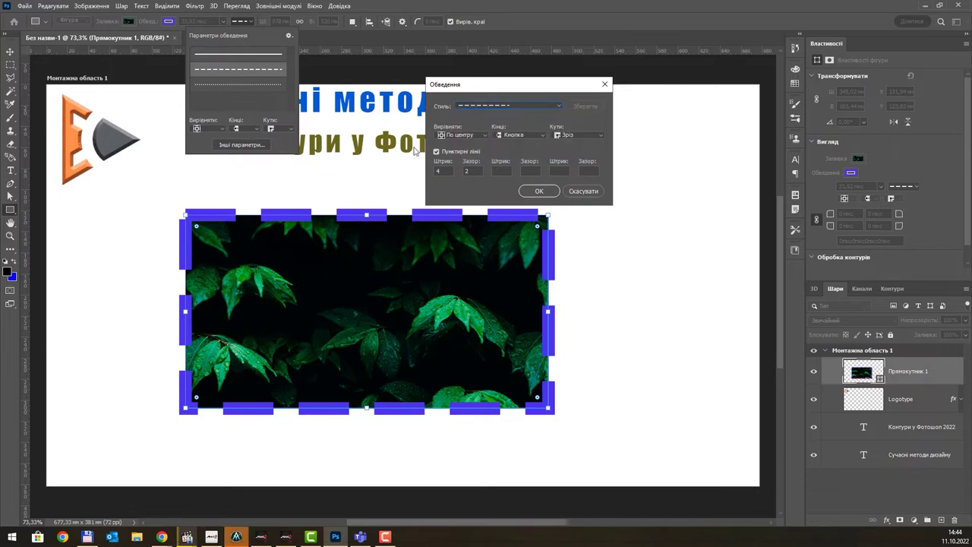
click(479, 136)
Test dash 2 and gap 52, then restore the dash length to 4
double_click(438, 171)
text(2)
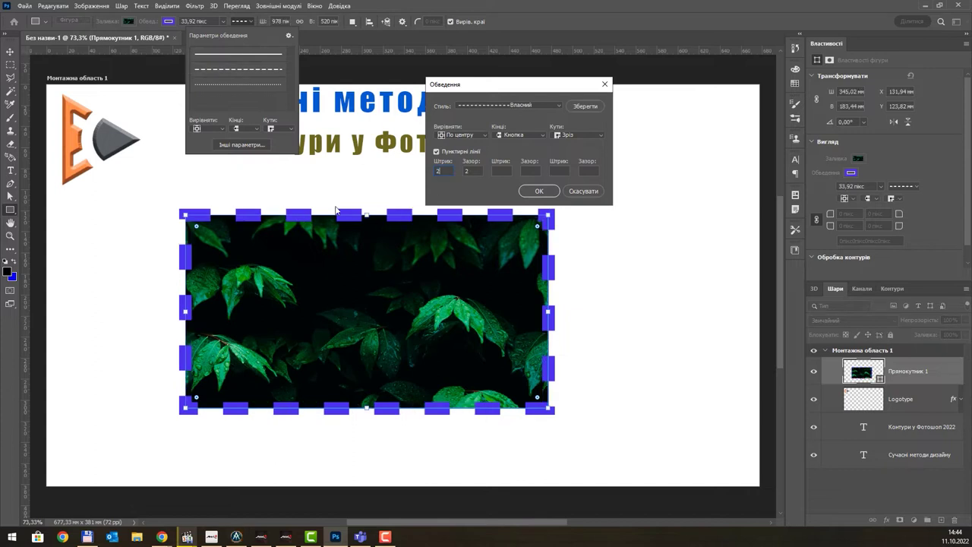
key(Tab)
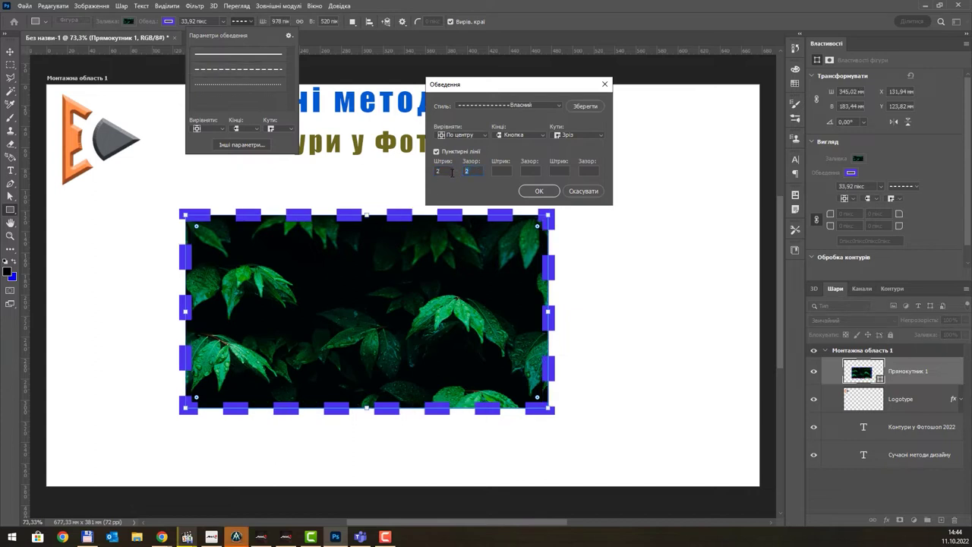
text(5)
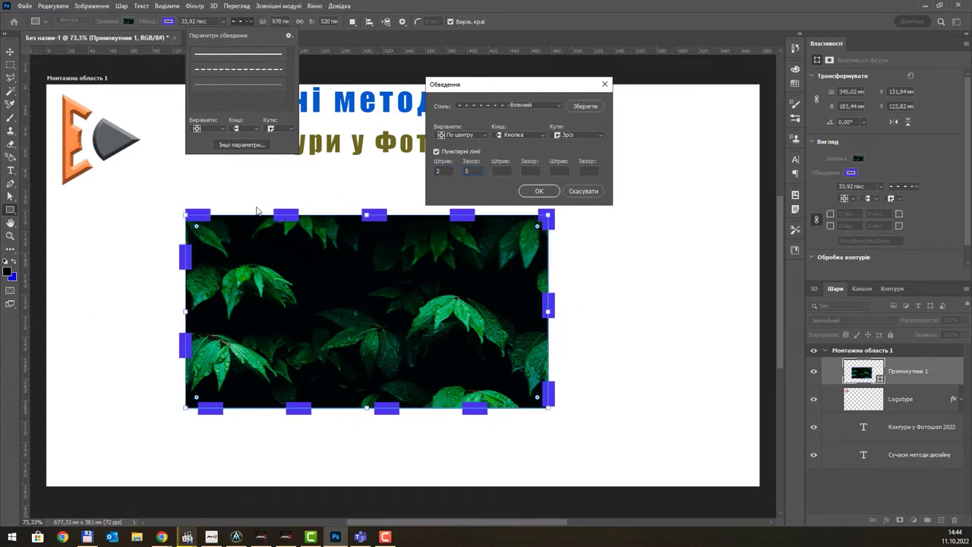
text(2)
click(449, 176)
text(4)
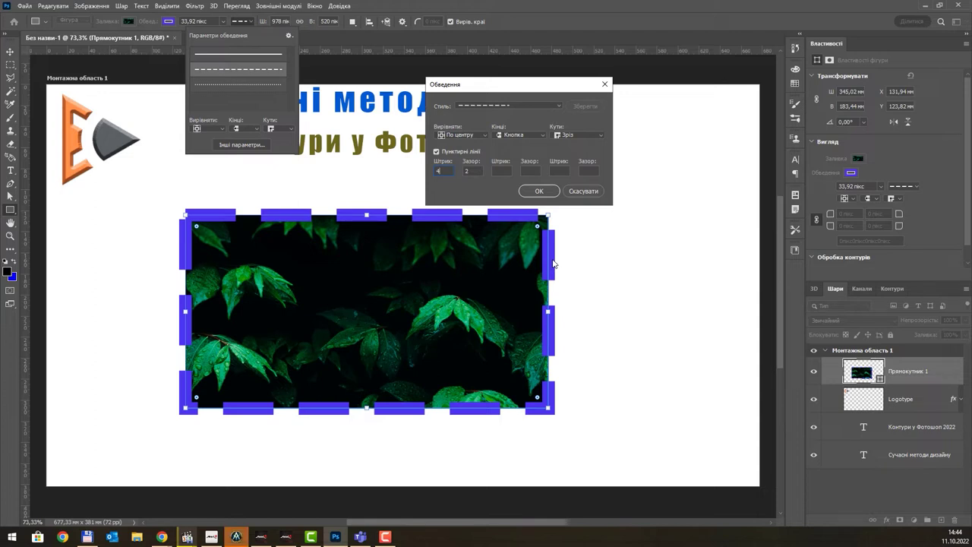
Enter trial values in the extra gap fields of the dash pattern (42, 4)
text(1)
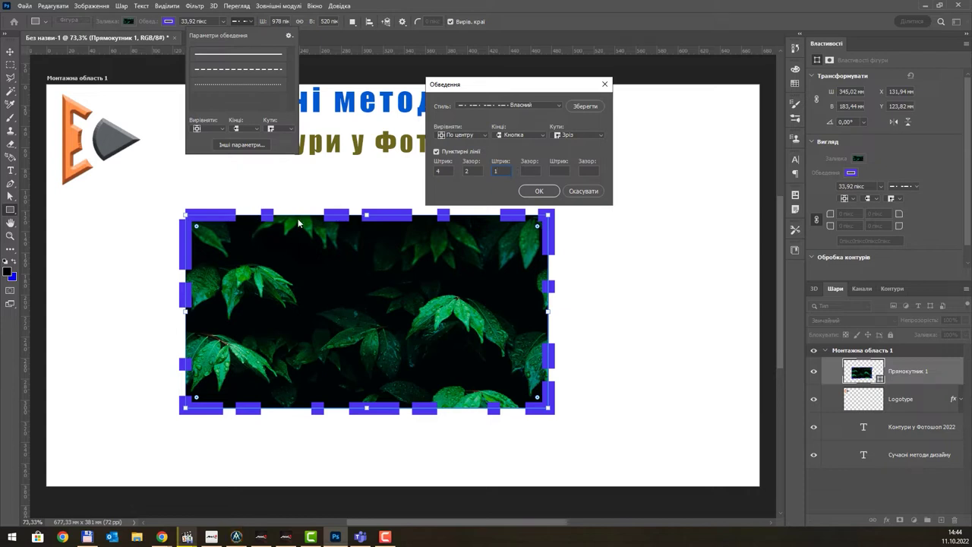
click(530, 170)
key(BackSpace)
text(2)
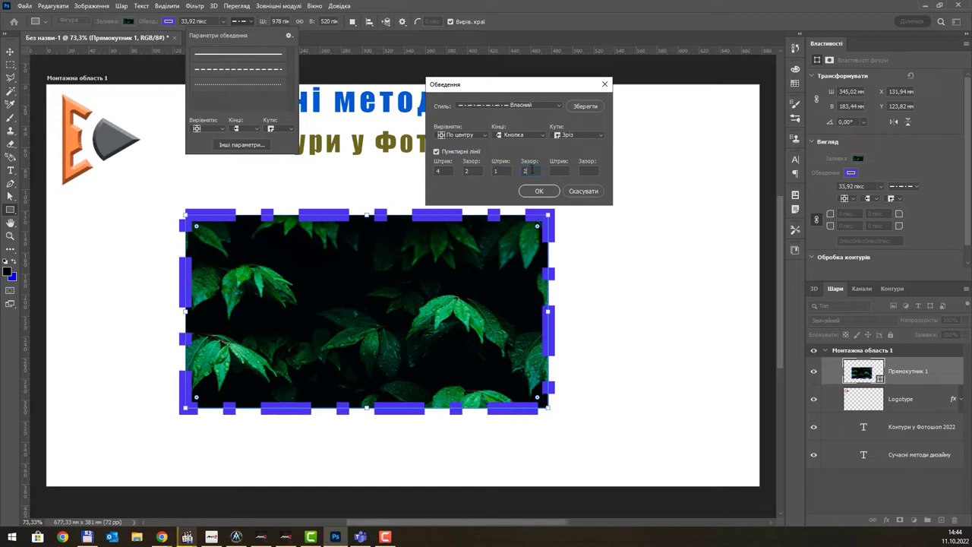
text(4)
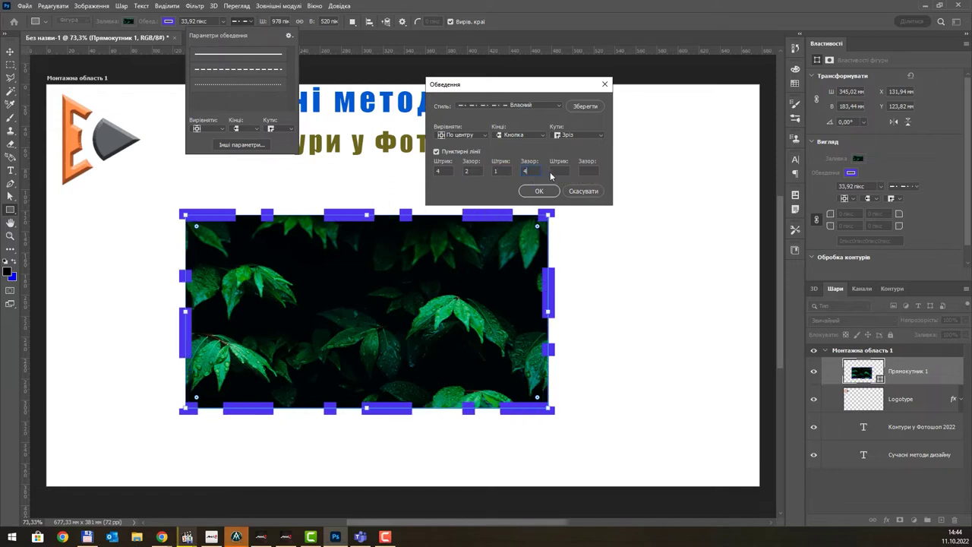
text(2)
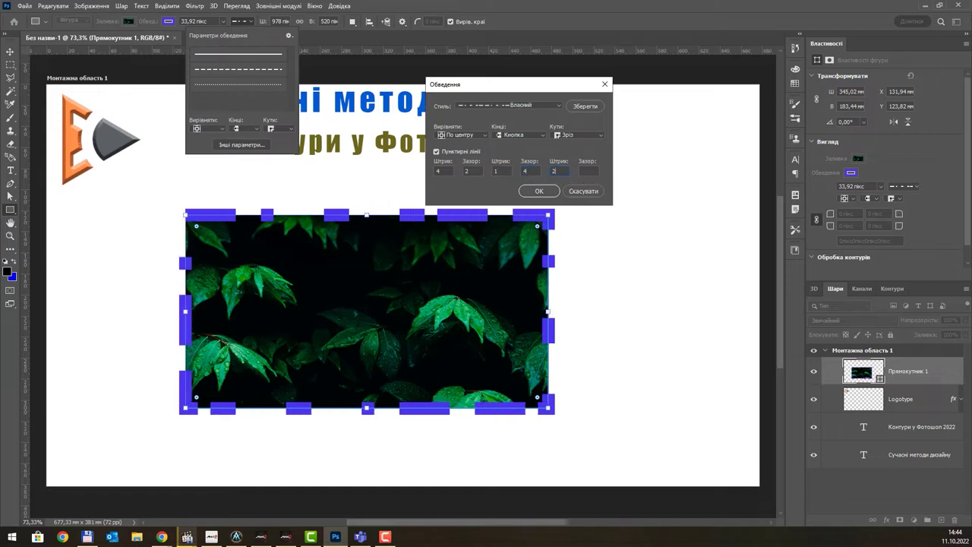
click(584, 171)
text(4)
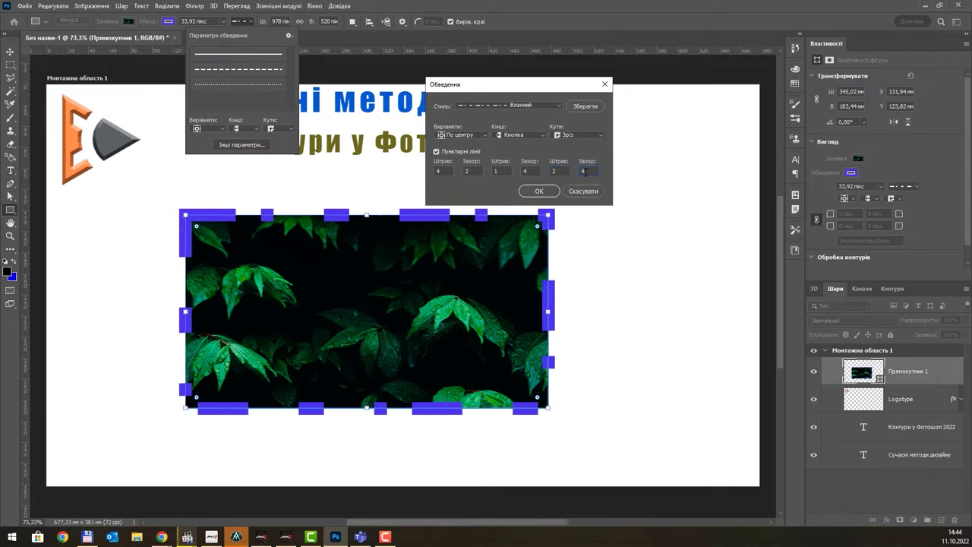
Clear the extra dash and gap fields, leaving dash 4 and gap 2, and confirm
key(BackSpace)
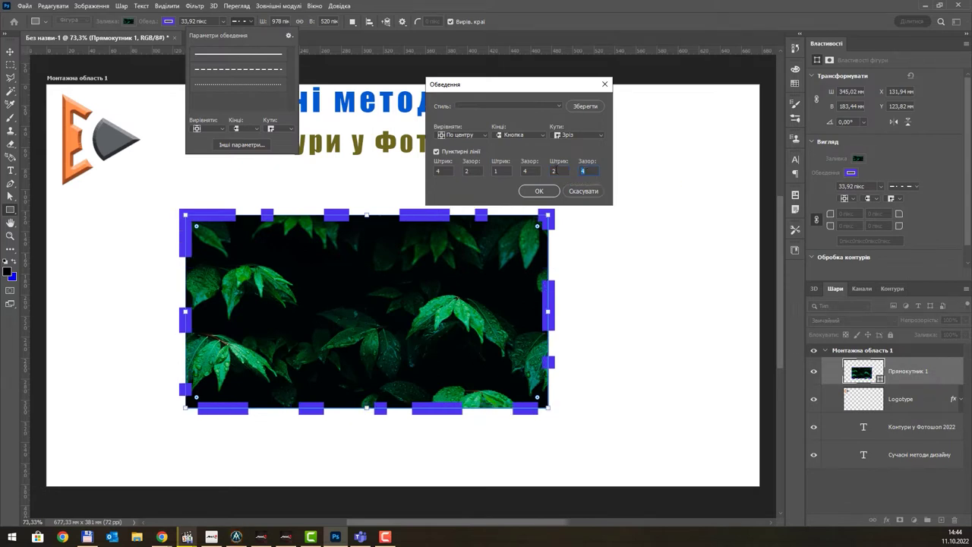
key(shift+Tab)
key(BackSpace)
key(shift+Tab)
key(BackSpace)
key(shift+Tab)
key(BackSpace)
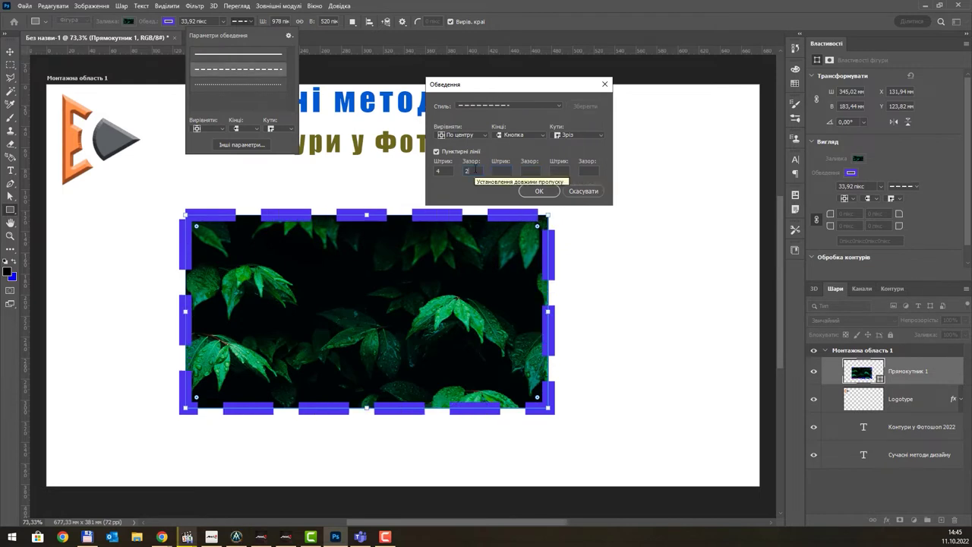
key(shift+Tab)
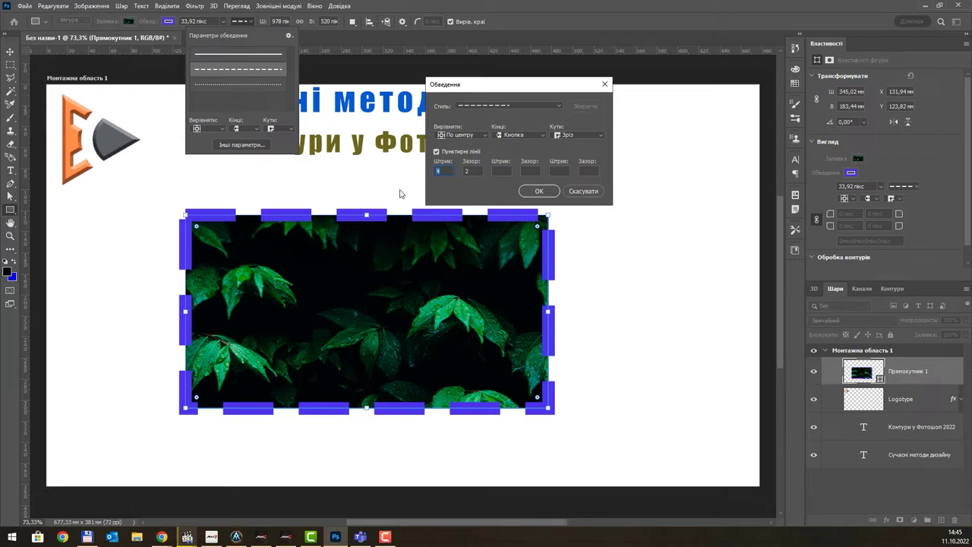
click(544, 191)
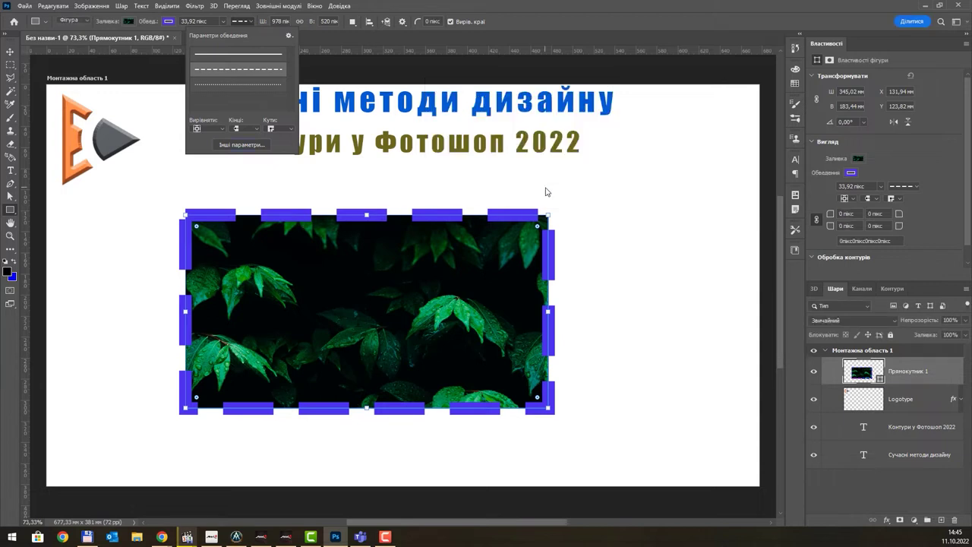
Close Stroke Options and enter 1039 as the rectangle's width
click(335, 33)
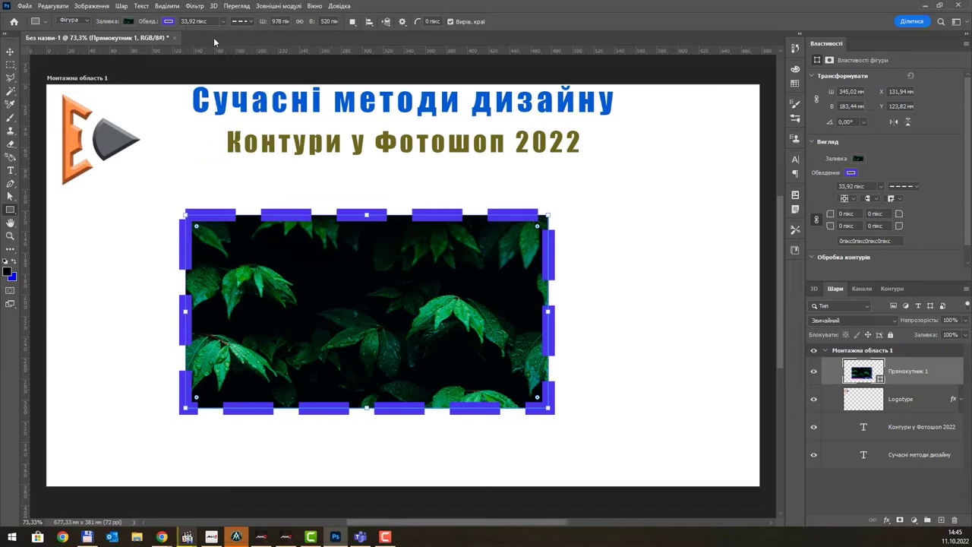
drag(267, 21, 294, 21)
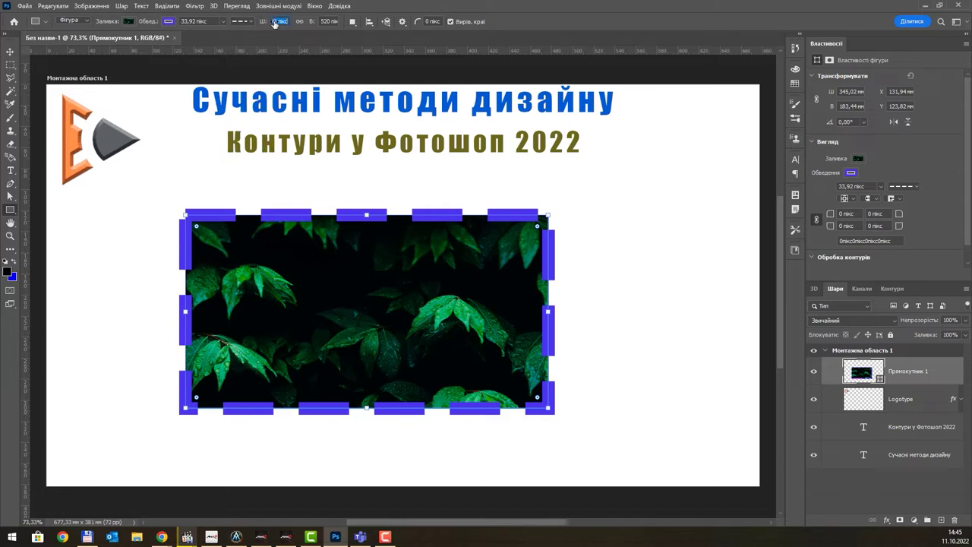
text(1039)
key(Return)
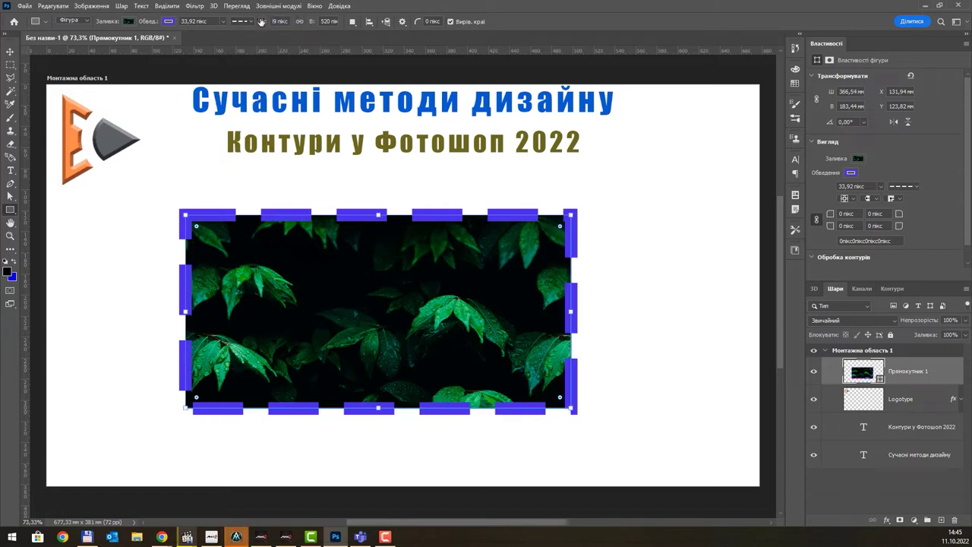
key(Return)
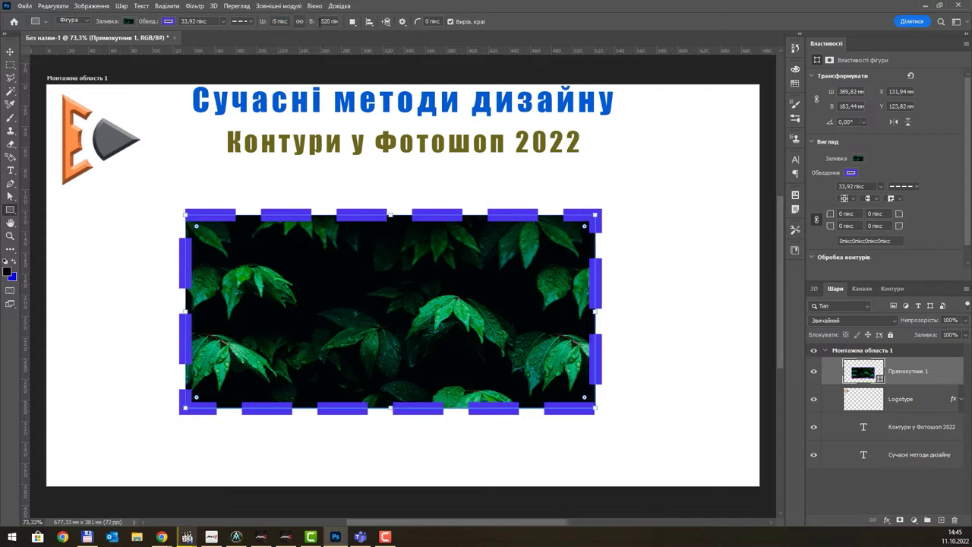
Set the rectangle's height to 600 px, re-entering the height field
drag(319, 21, 352, 24)
text(600)
key(Return)
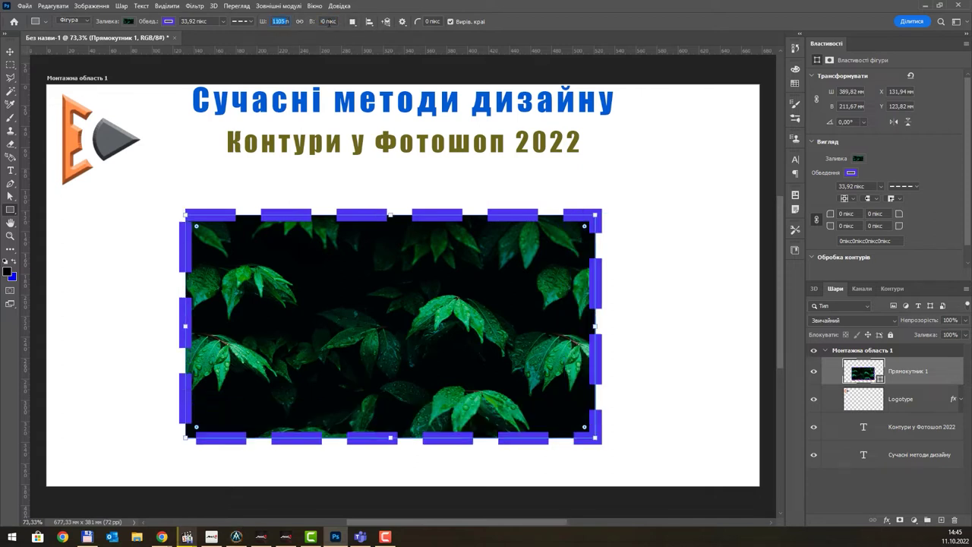
key(Tab)
text(600)
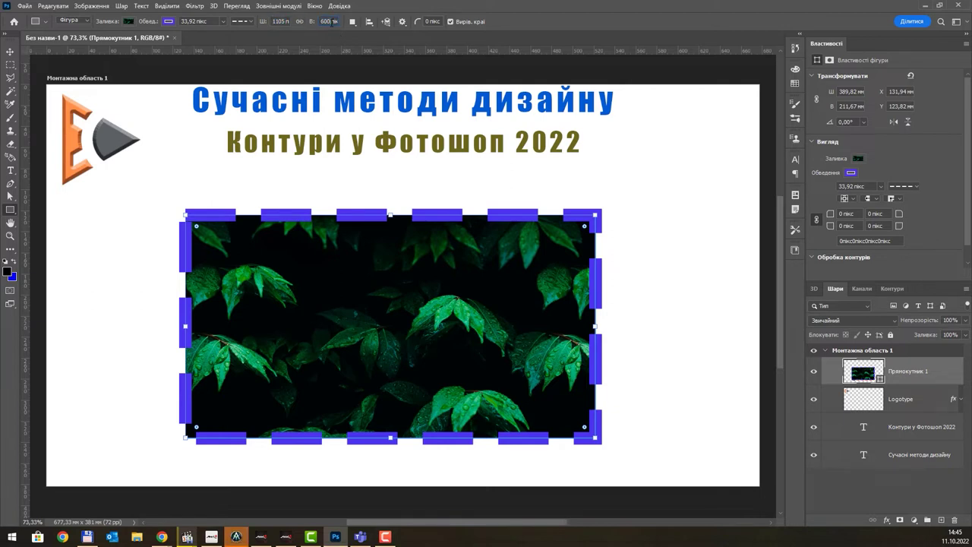
key(Escape)
click(326, 22)
key(shift+Tab)
key(Tab)
text(500)
text(600)
text(500)
Move the leaf rectangle slightly up and left, then test and undo horizontal and vertical flips
mouse_move(884, 91)
mouse_down()
mouse_move(907, 91)
mouse_move(855, 94)
mouse_move(860, 109)
mouse_move(840, 108)
mouse_up()
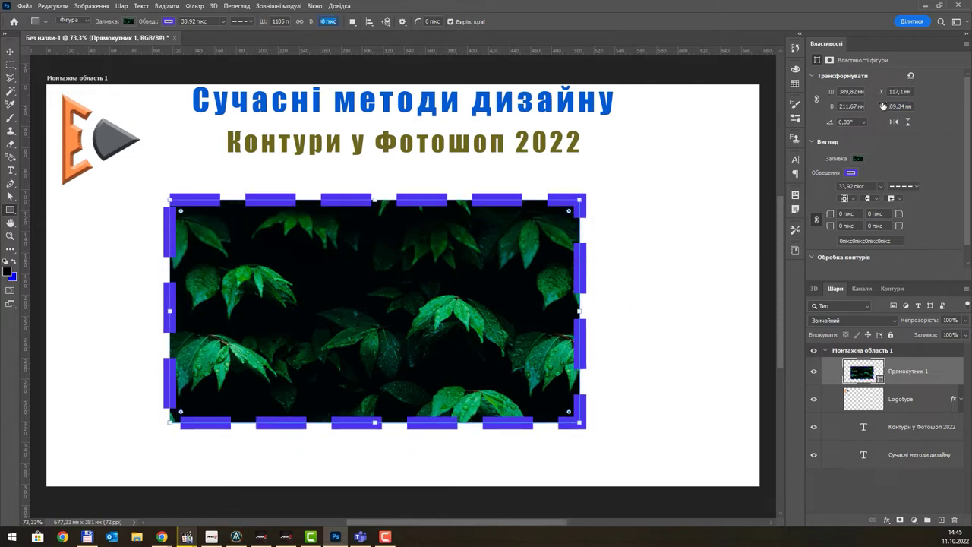
click(892, 122)
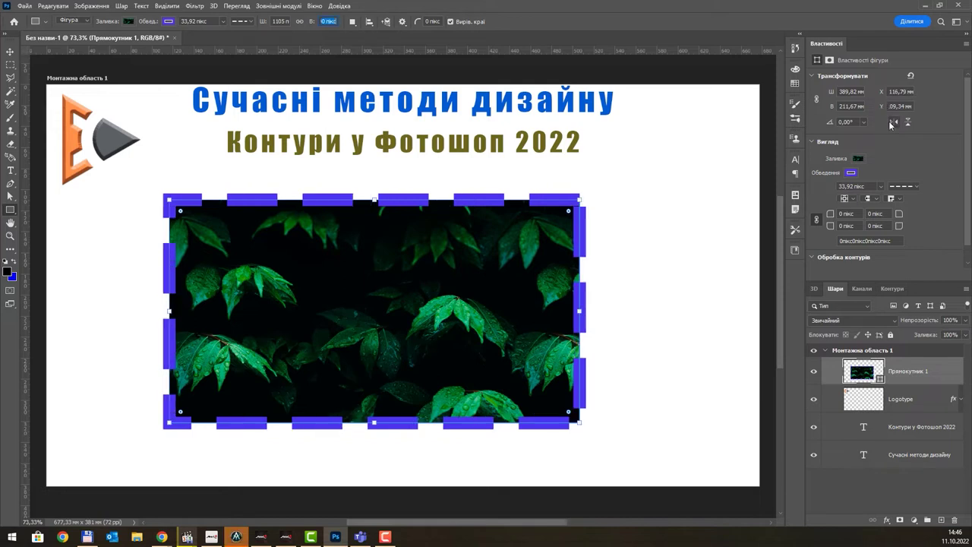
click(892, 122)
click(906, 122)
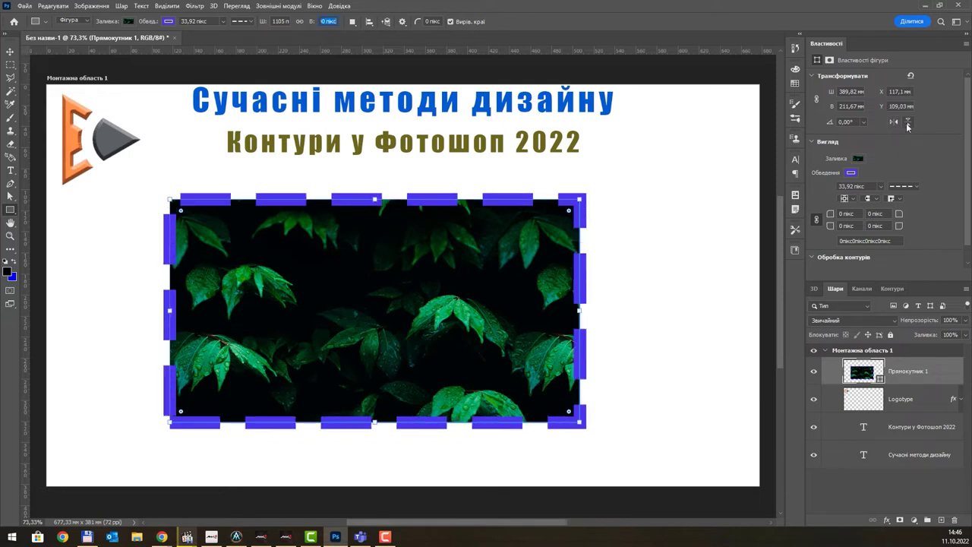
click(906, 123)
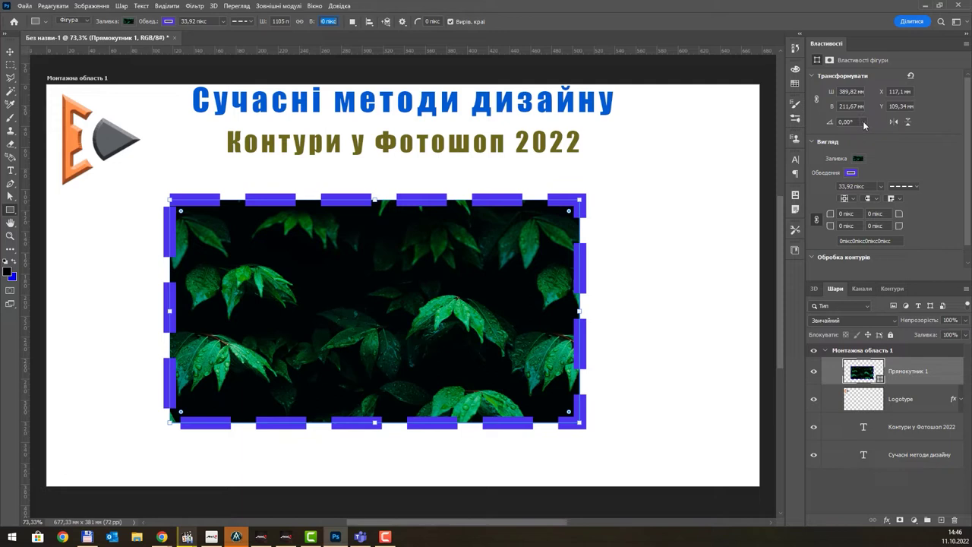
Try rotating the rectangle to 30°, -60° and 13°, then return it to 0°
click(863, 120)
click(853, 212)
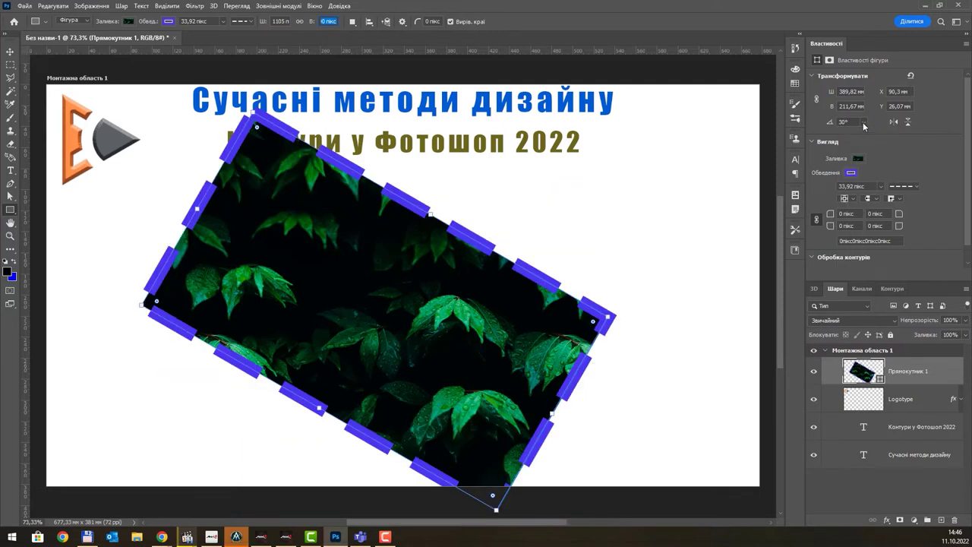
click(862, 122)
click(855, 166)
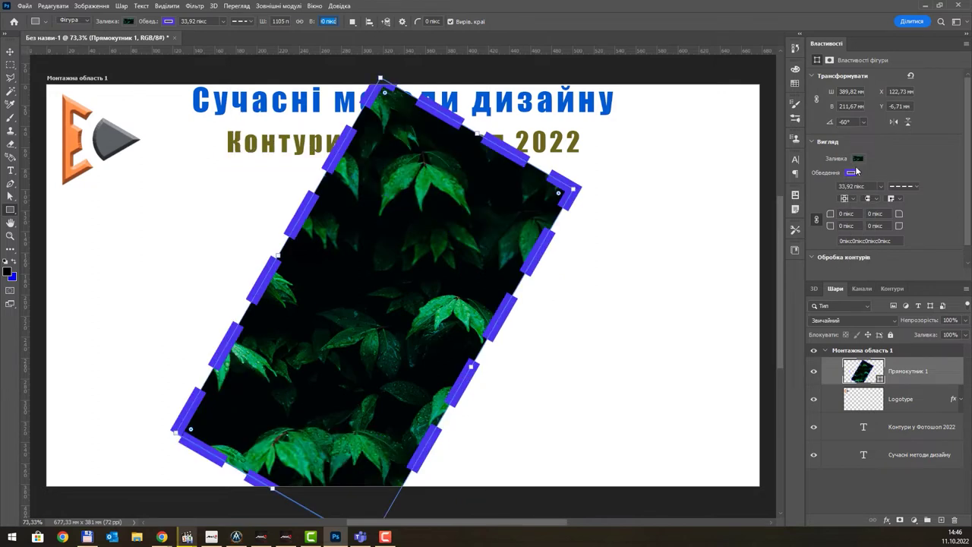
click(858, 122)
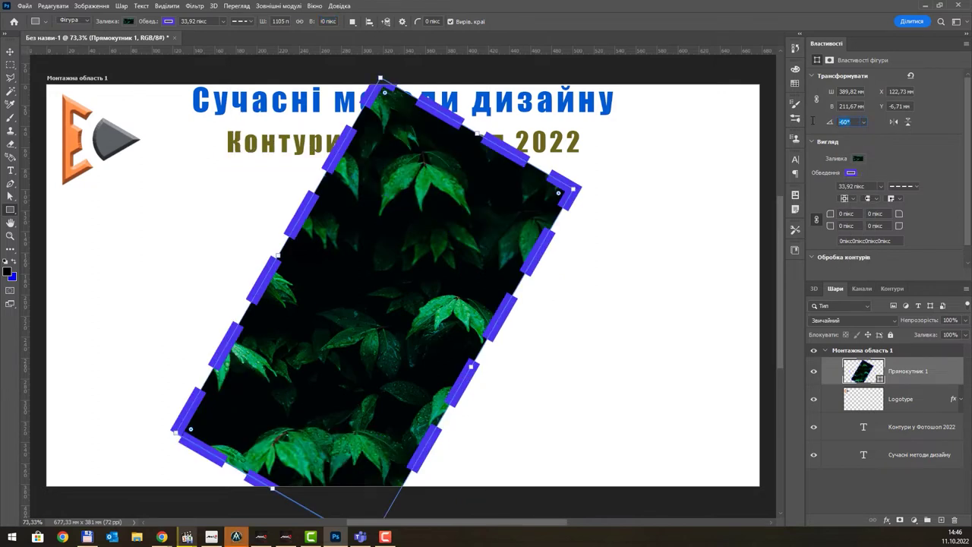
text(13)
key(Return)
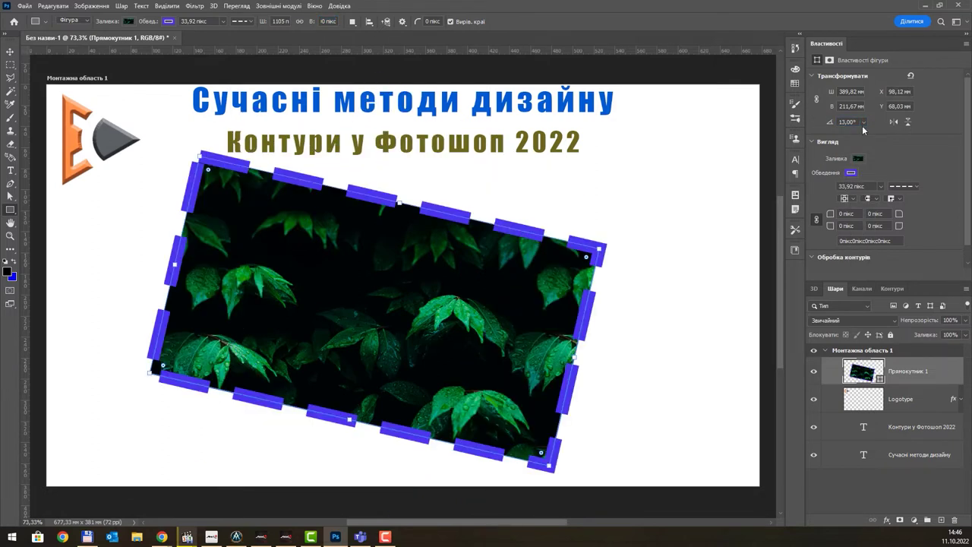
click(863, 122)
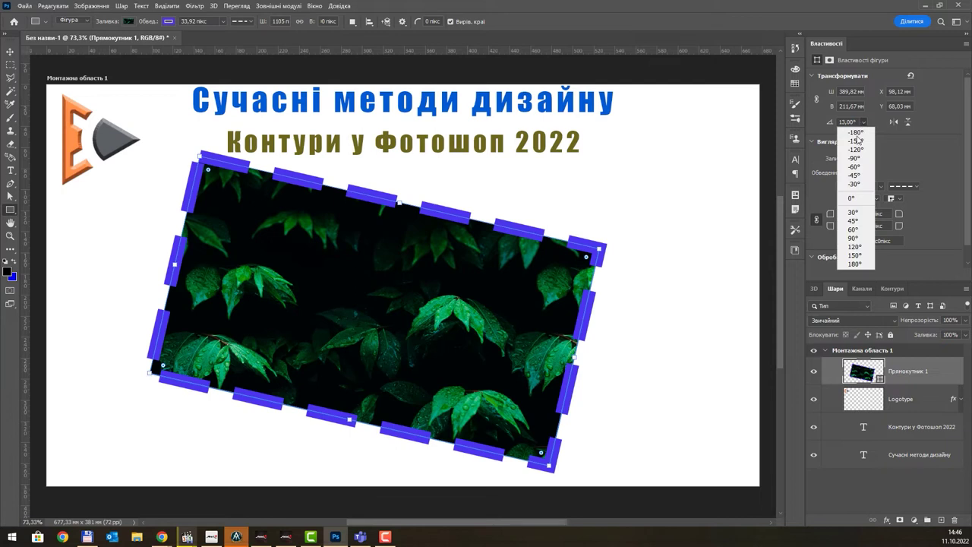
click(859, 199)
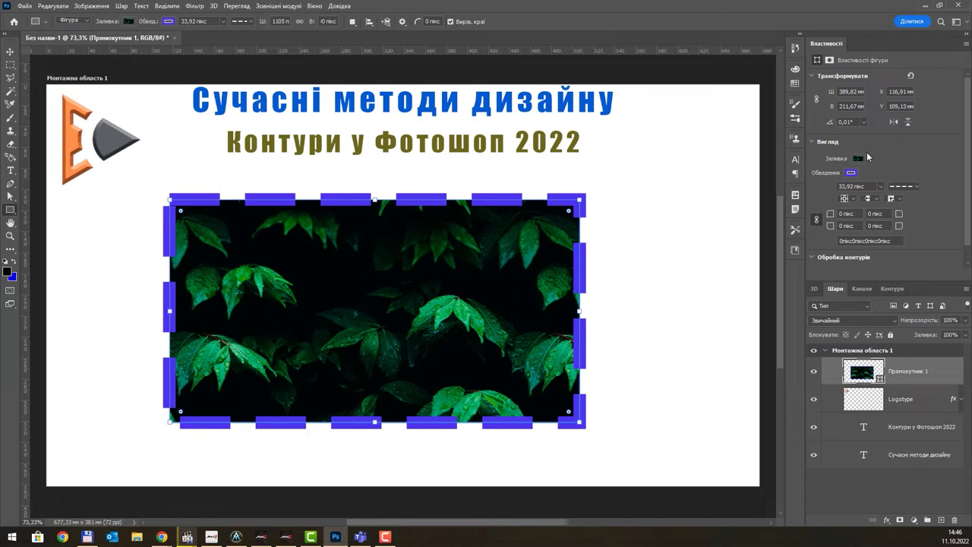
Thin the dashed border and check the stroke options and Stroke dialog without changes
click(881, 186)
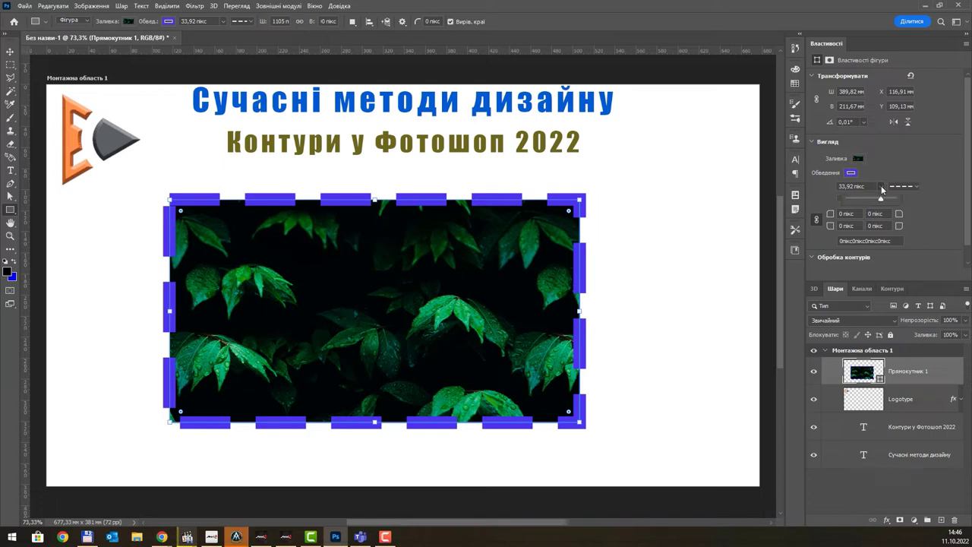
drag(883, 195, 878, 200)
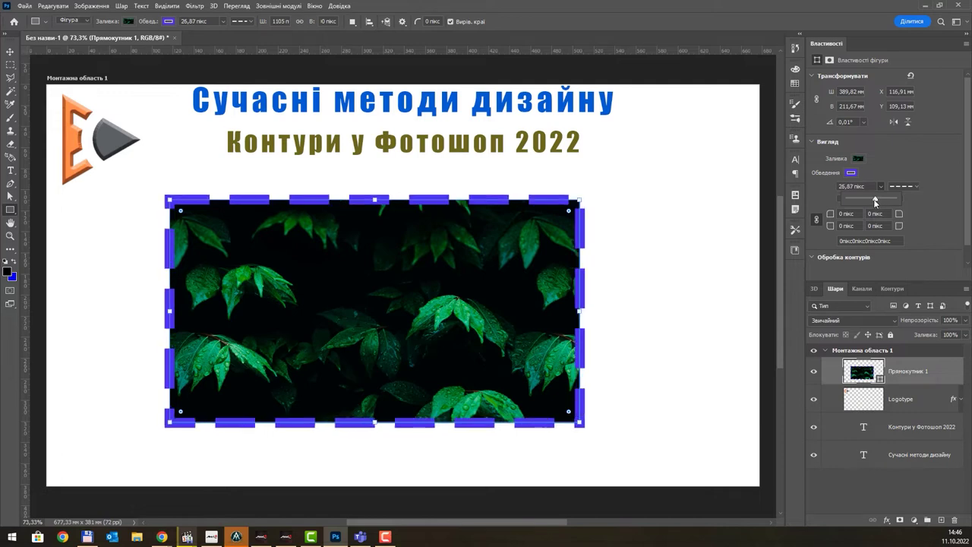
click(916, 187)
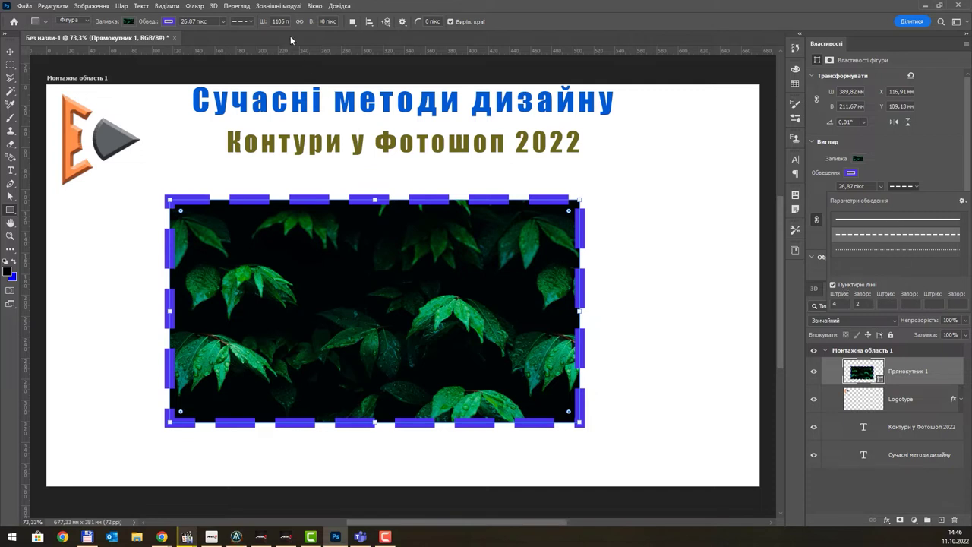
click(249, 22)
click(249, 22)
click(249, 22)
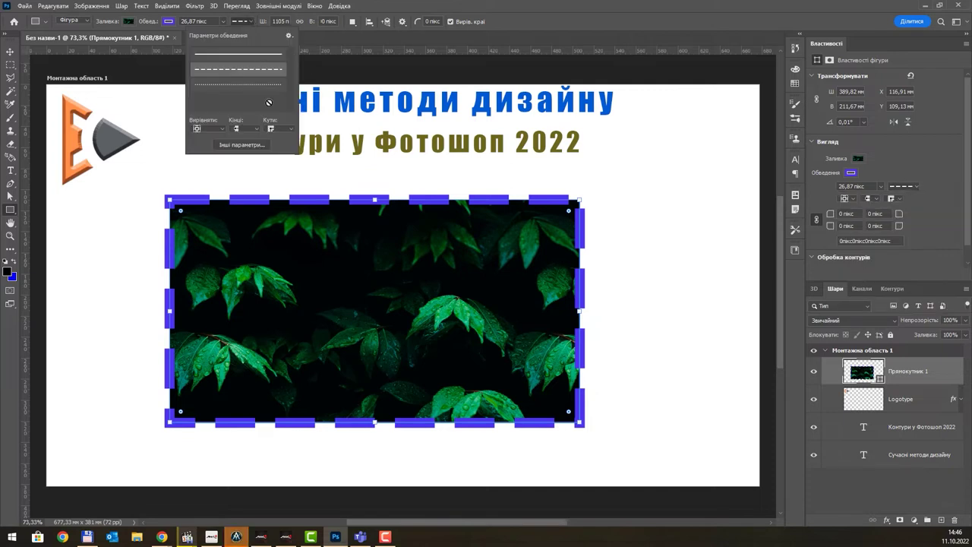
click(241, 145)
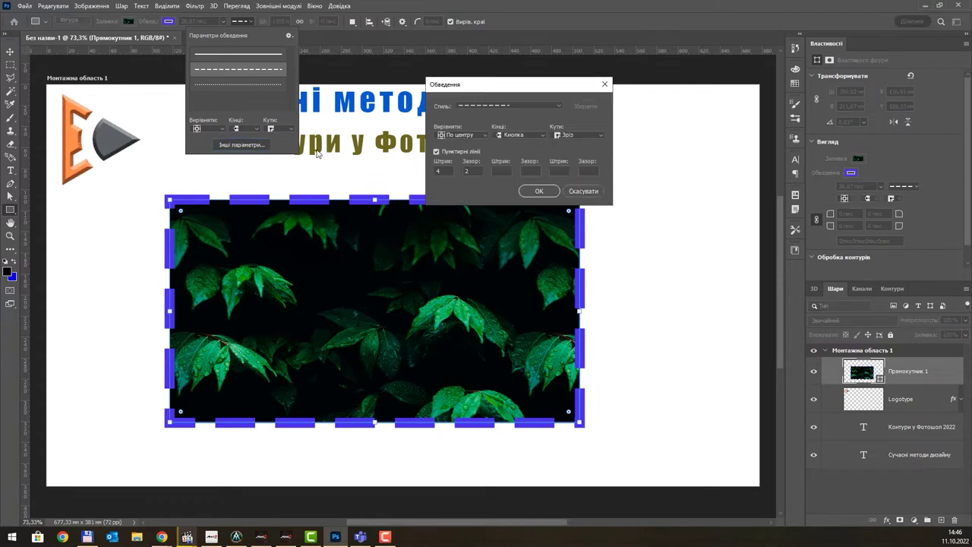
click(604, 84)
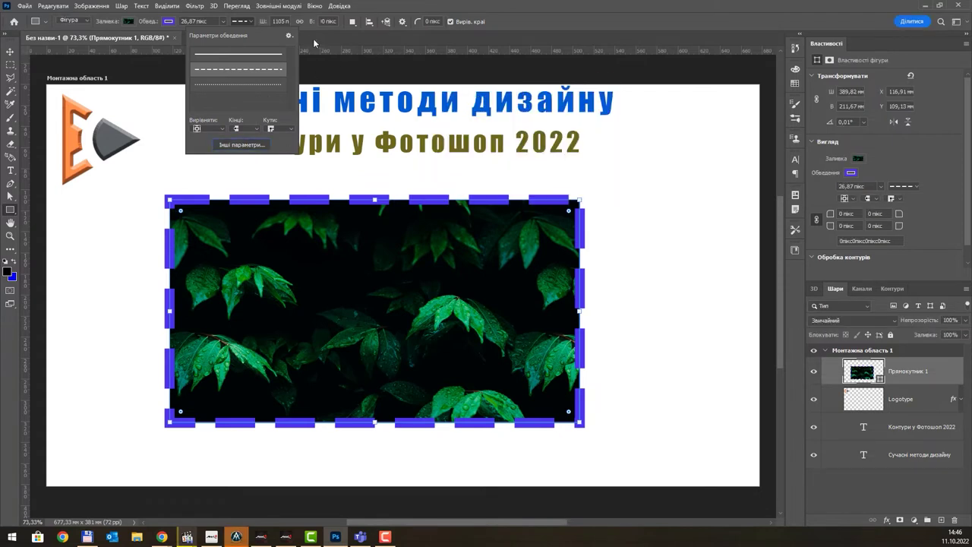
Set the dash gap value to 2 in the Properties dash fields
click(903, 186)
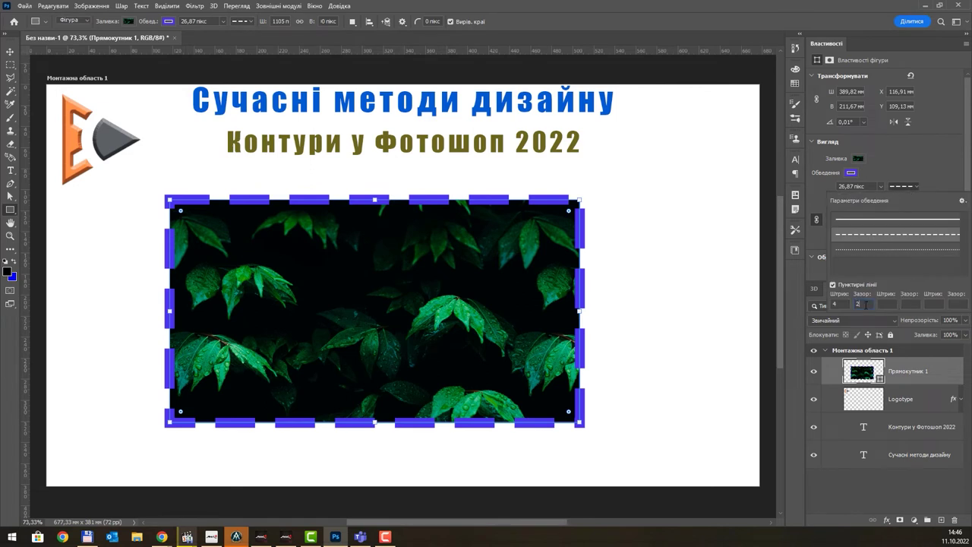
text(3)
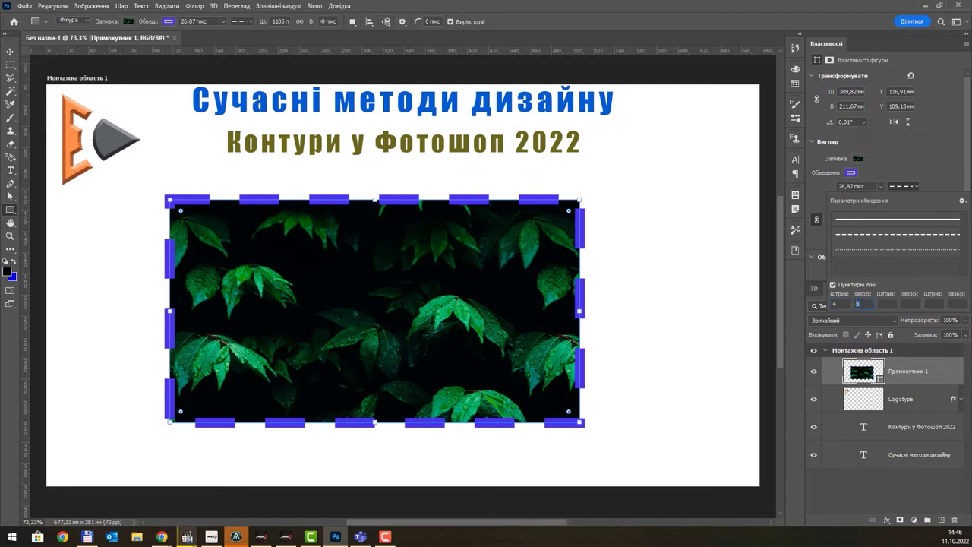
text(1)
key(shift+Tab)
key(Tab)
text(2)
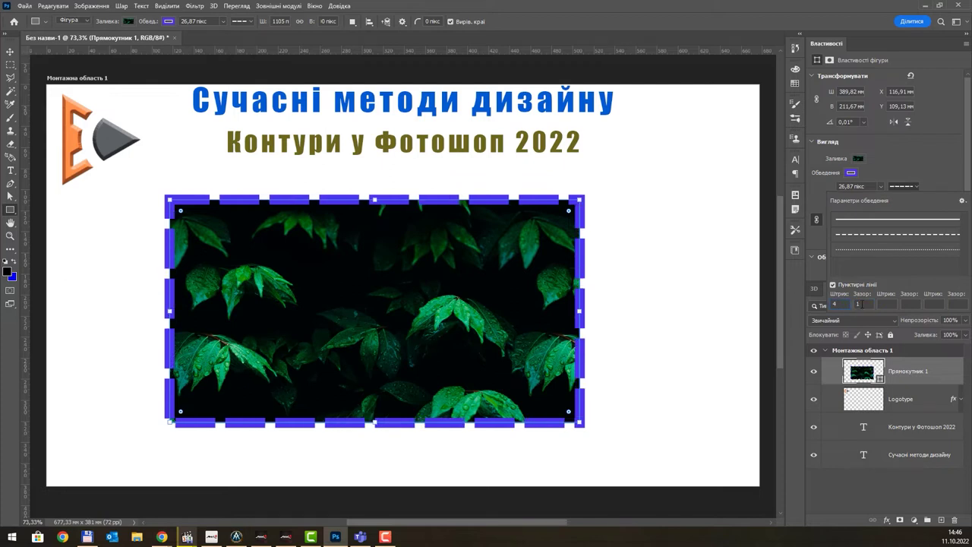
key(shift+Tab)
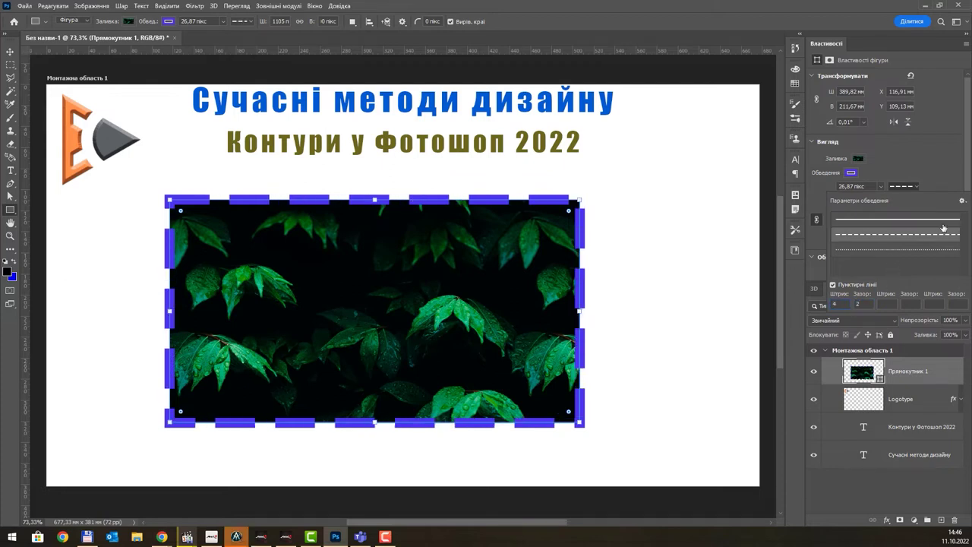
Switch the border to a solid line and inspect the alignment and cap choices
click(939, 219)
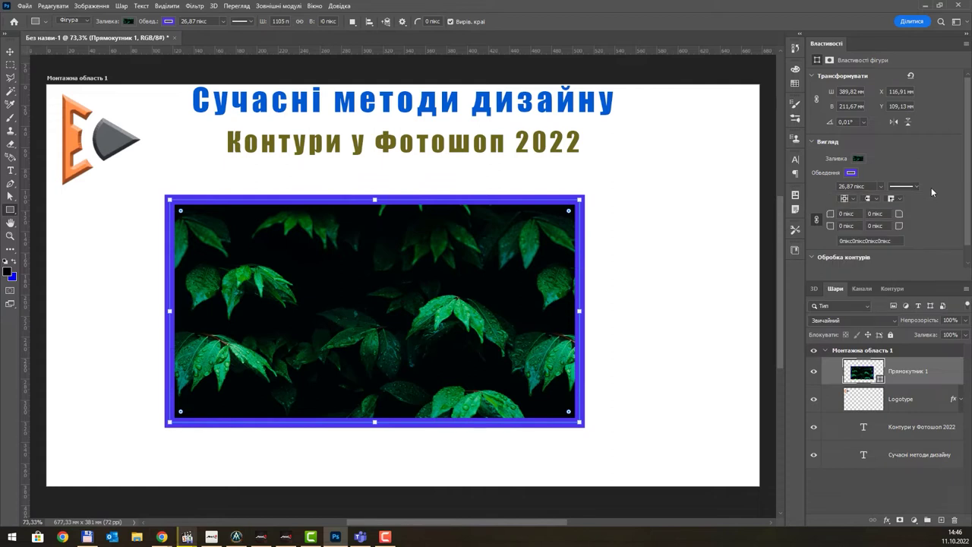
click(848, 199)
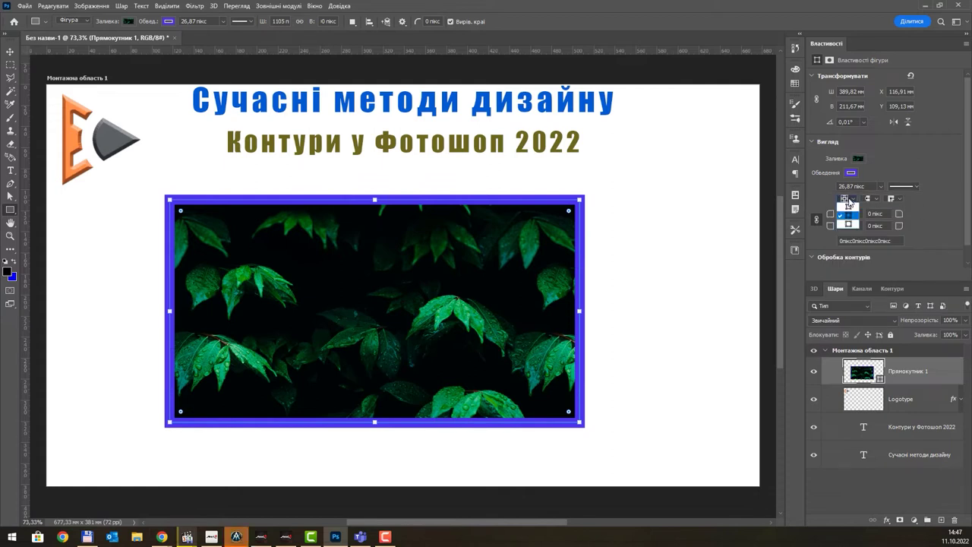
click(848, 201)
click(873, 199)
click(873, 199)
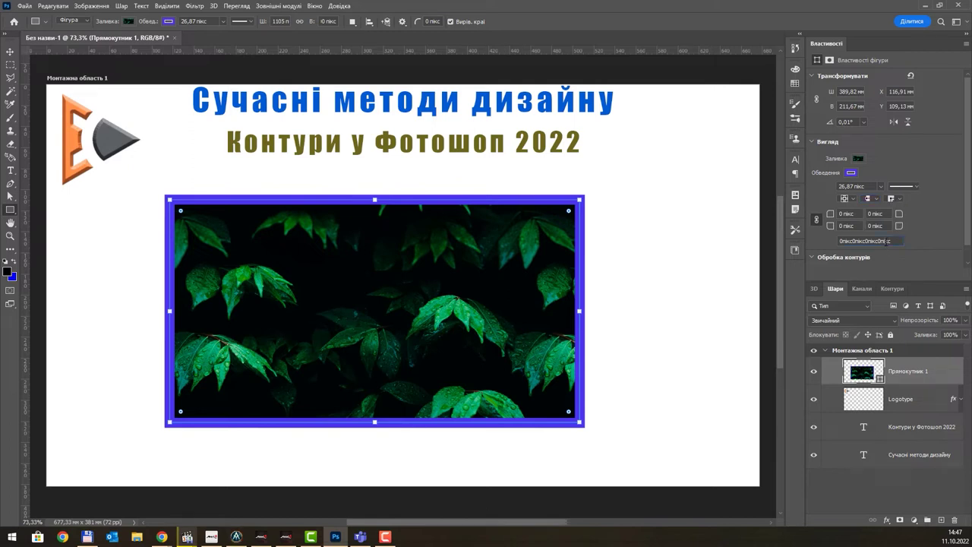
Make the border dashed again and thin it to 13,40 px
click(908, 189)
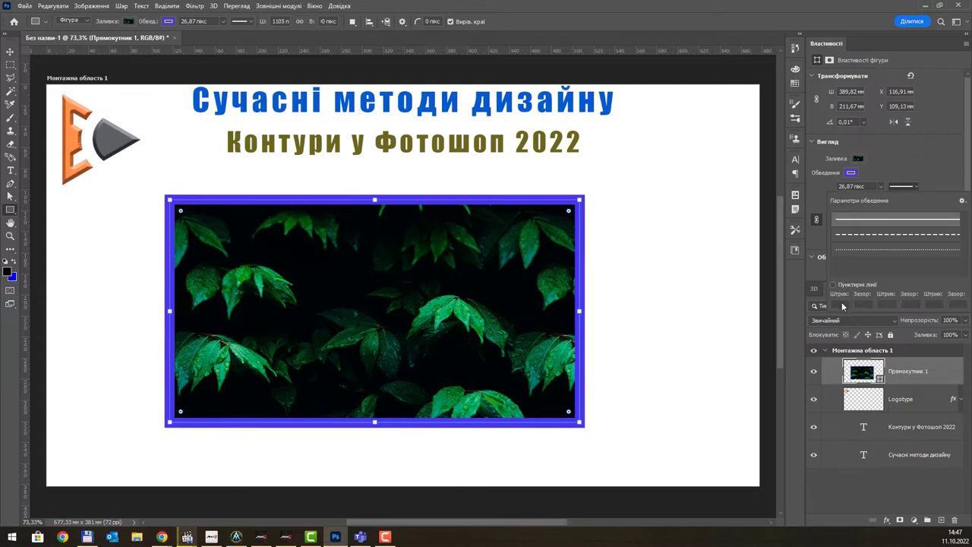
click(877, 239)
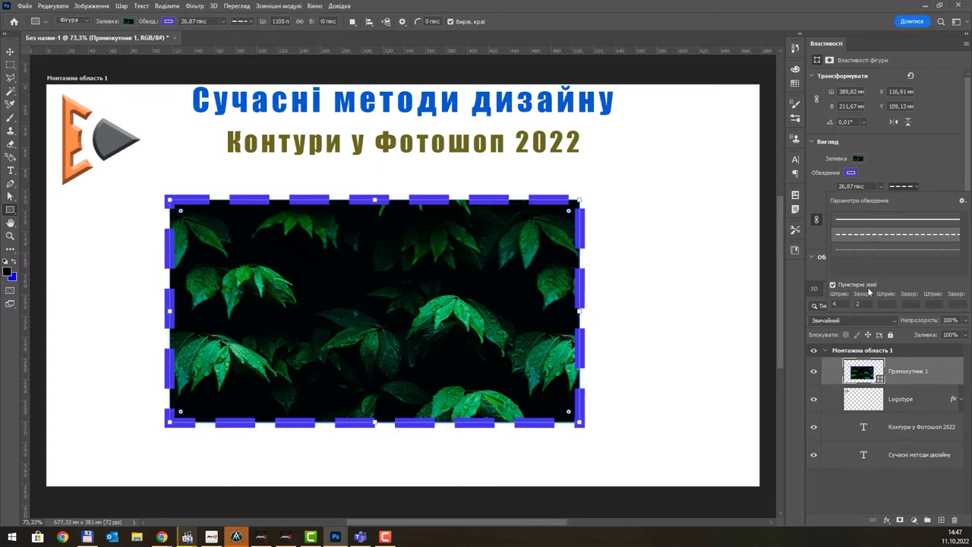
click(935, 161)
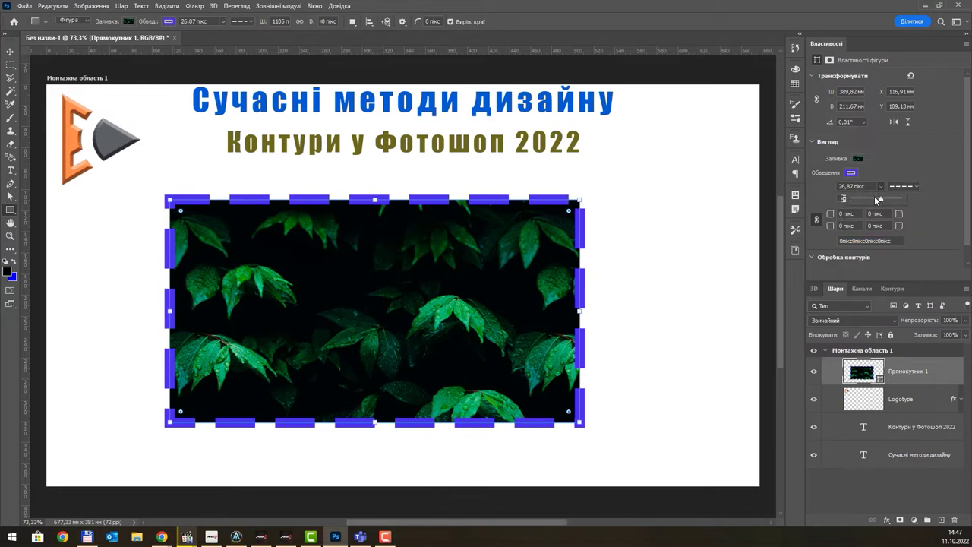
drag(874, 195, 870, 197)
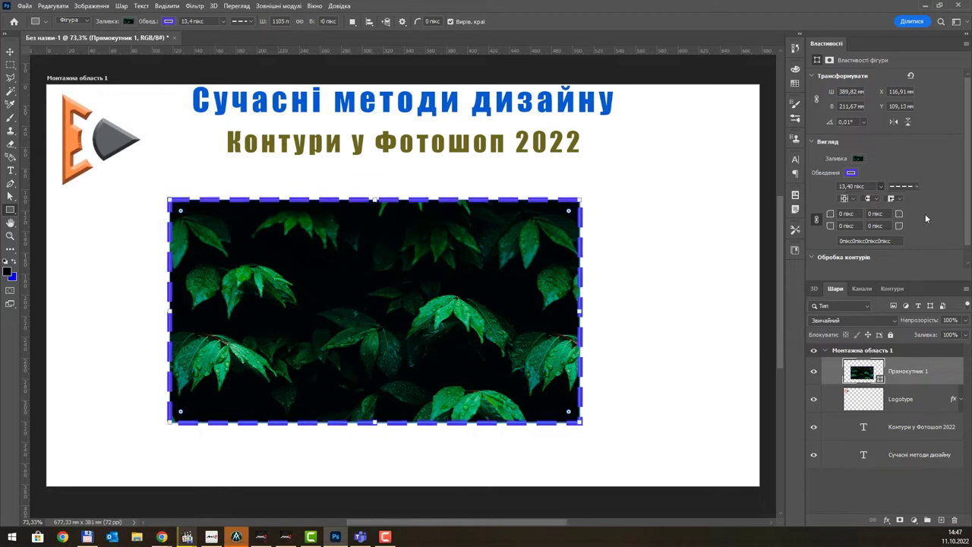
Apply a 33 px corner radius to all corners, then change it to 133 px
click(859, 215)
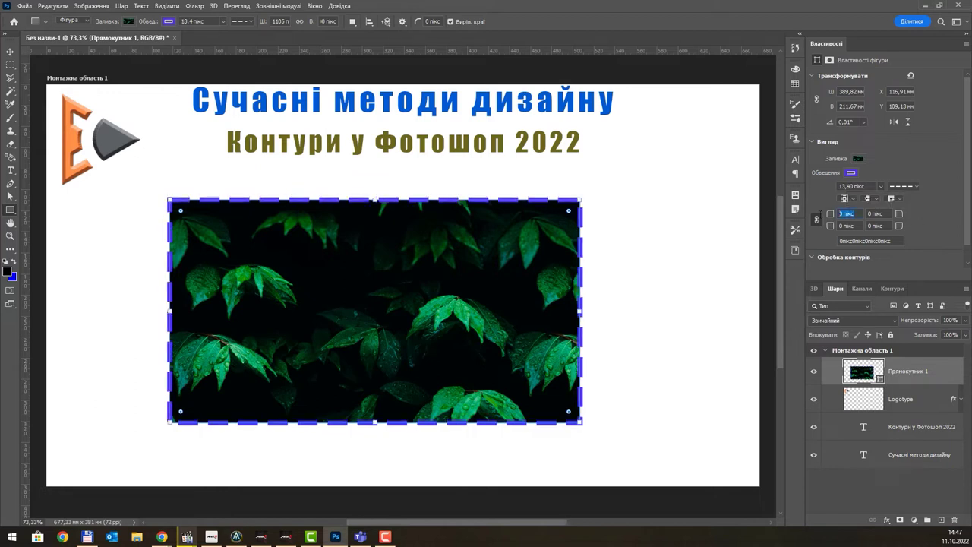
text(33)
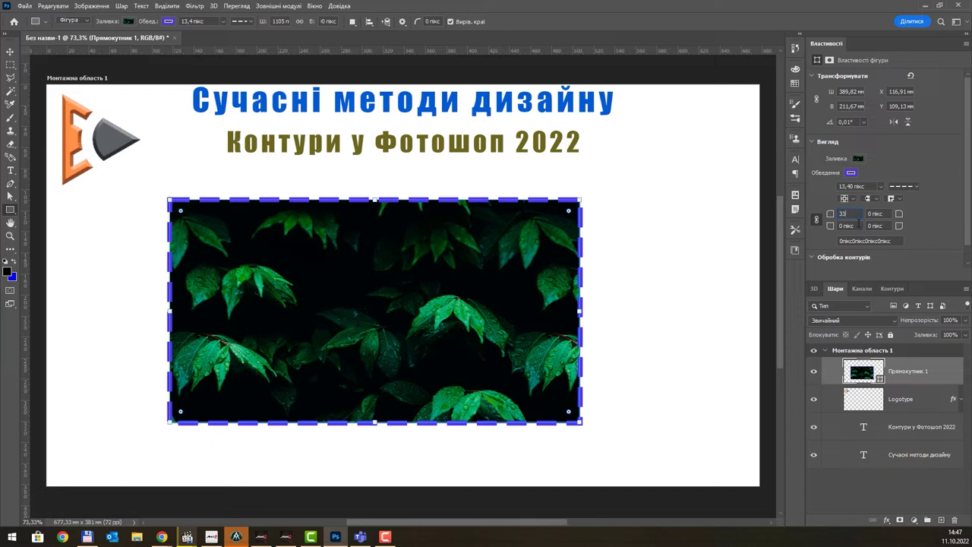
key(Return)
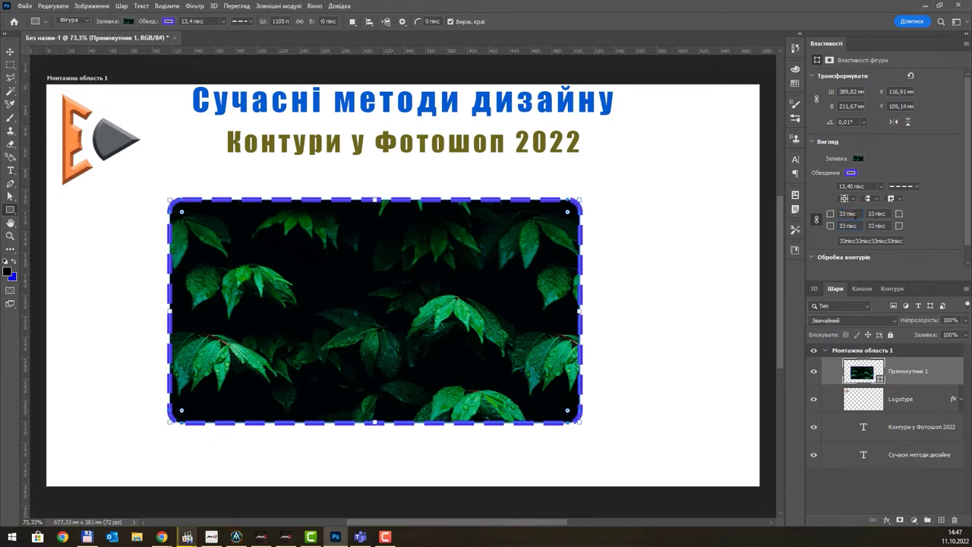
click(850, 214)
text(133)
key(Return)
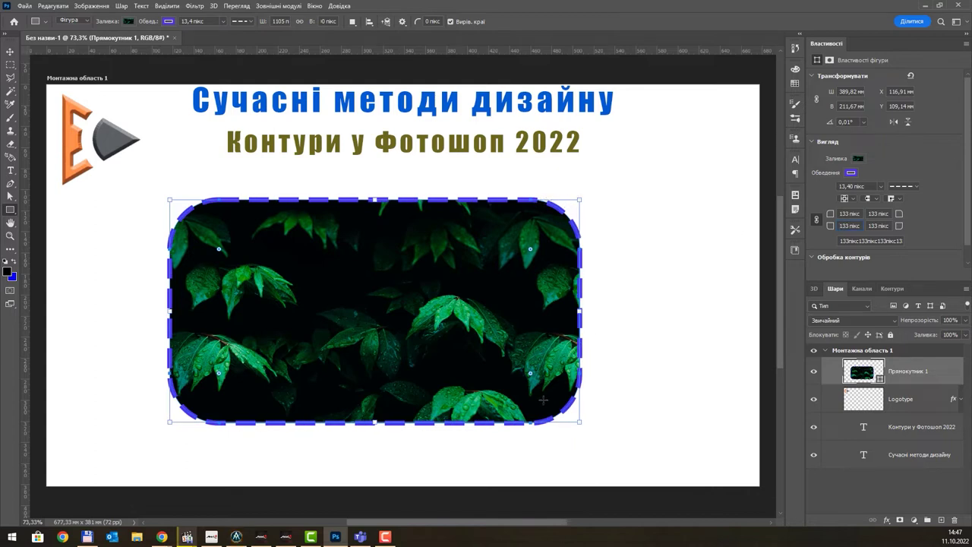
Unlink the corner radii so each corner can be set separately
click(816, 220)
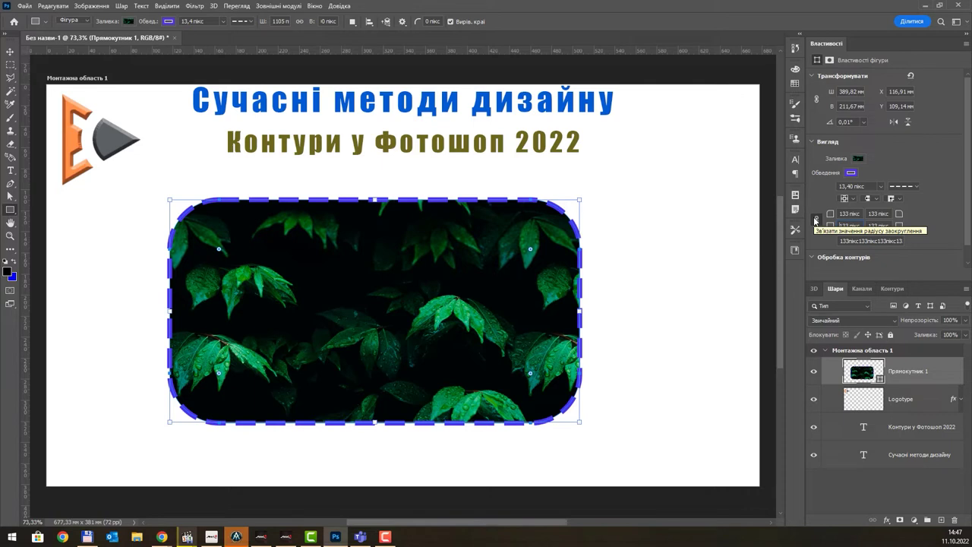
click(817, 221)
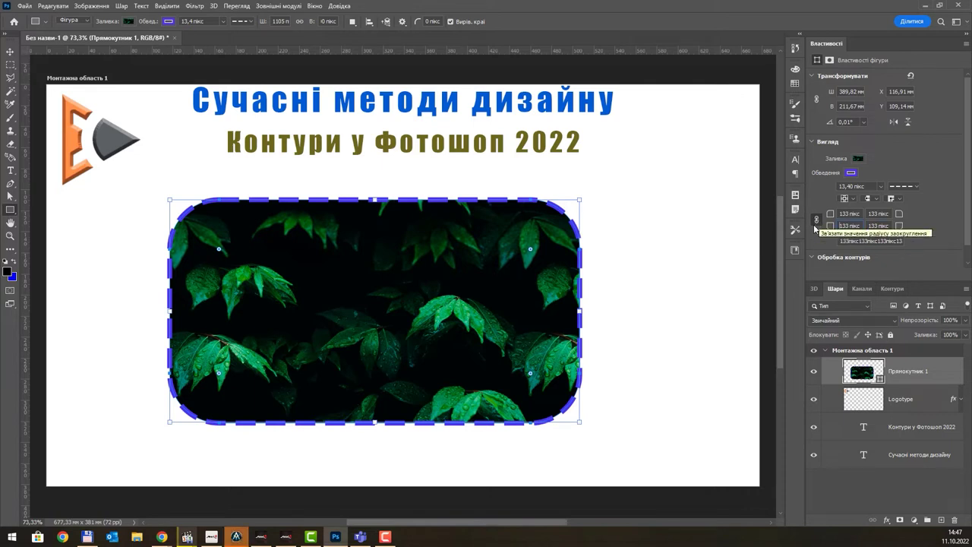
click(817, 220)
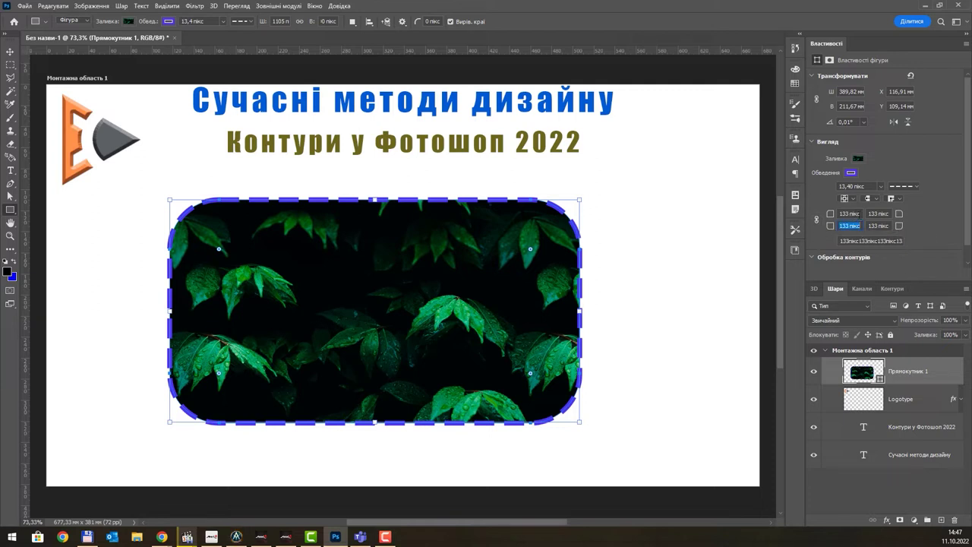
Set the top-left and bottom-right corner radii to 0 px
click(848, 213)
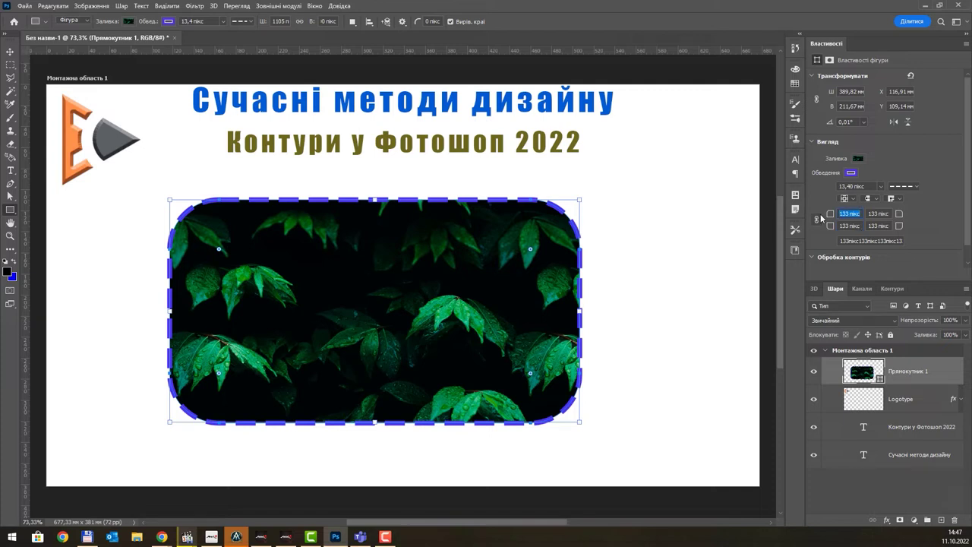
text(0)
key(Tab)
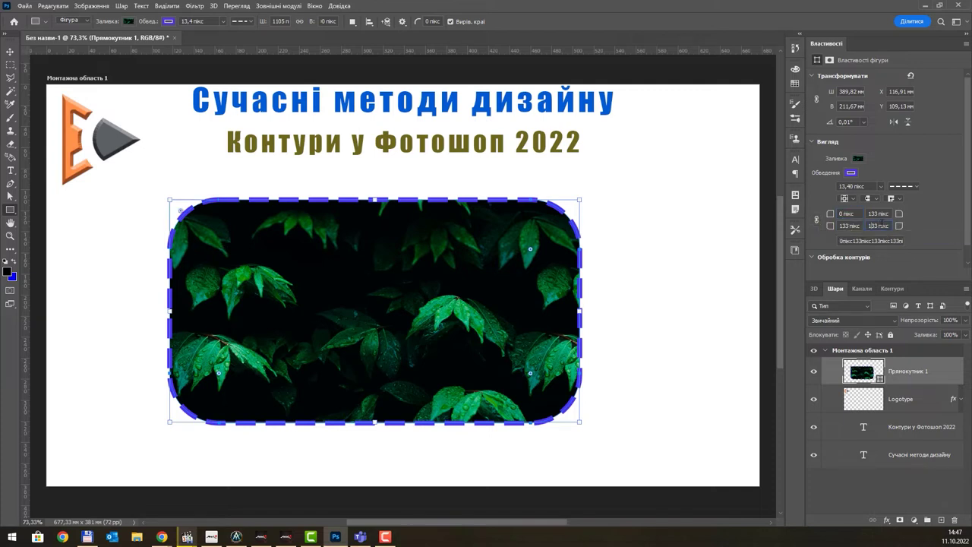
text(0)
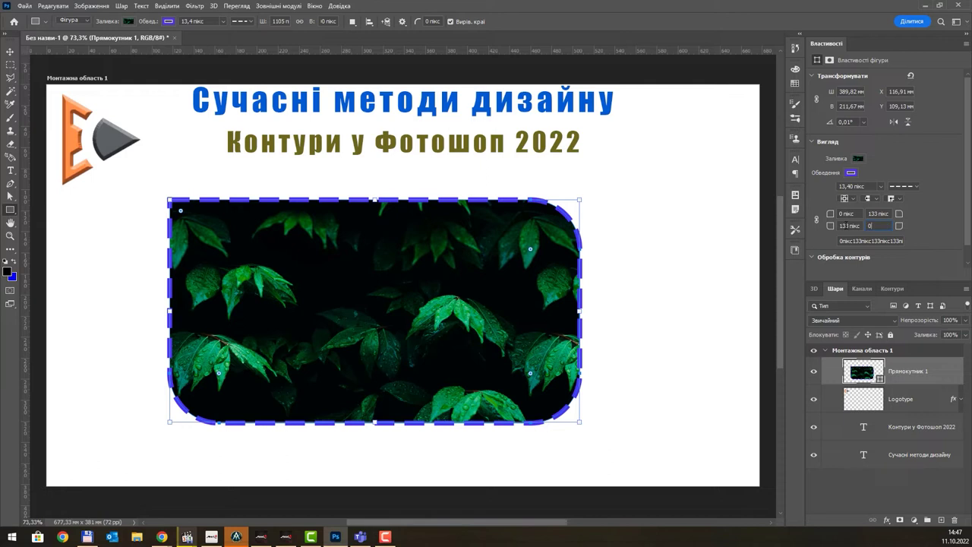
key(Return)
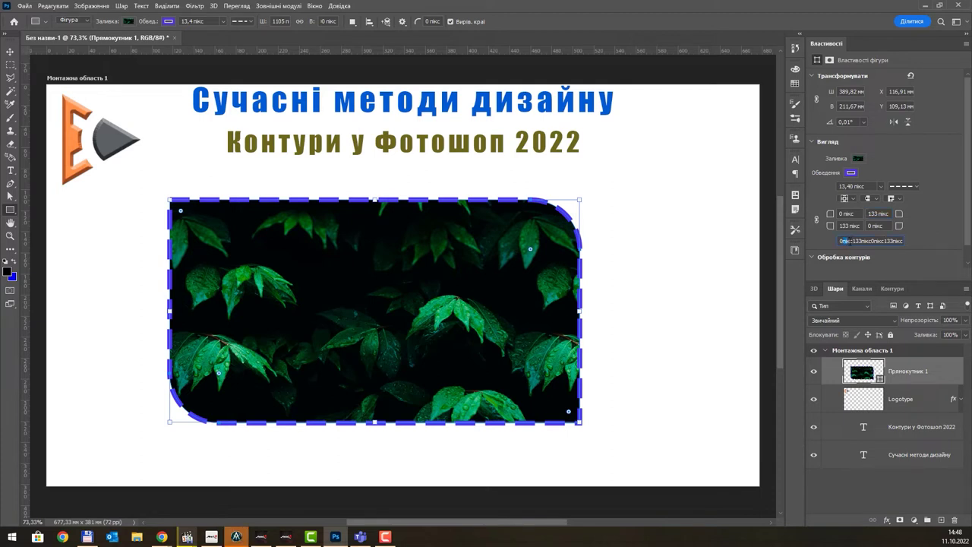
Inspect the corner radius summary and open the Path Operations menu
drag(841, 241, 855, 241)
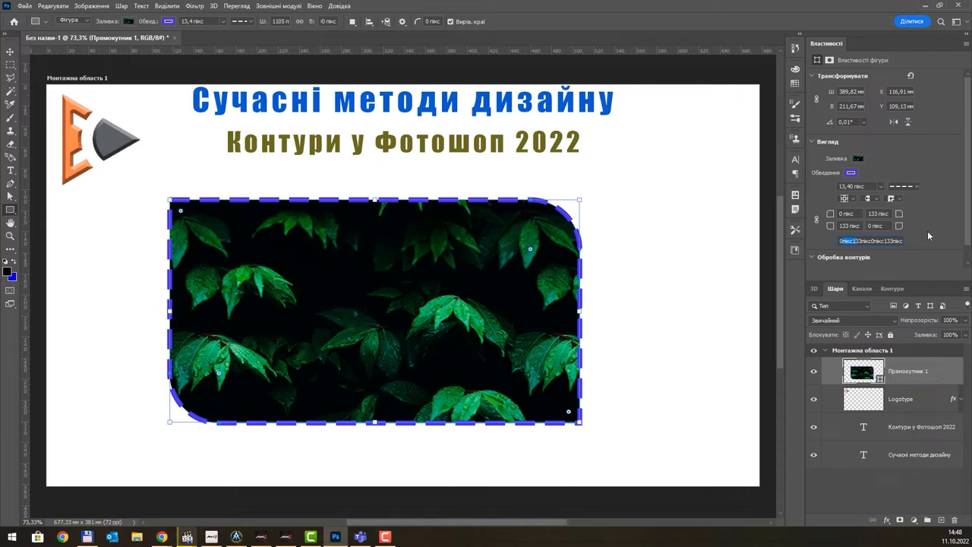
click(885, 241)
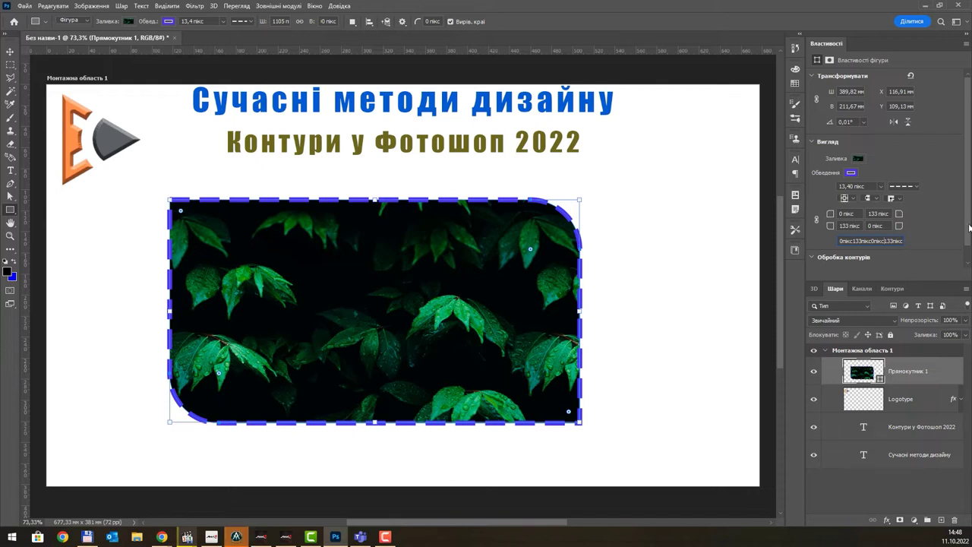
scroll(969, 229, down, 1)
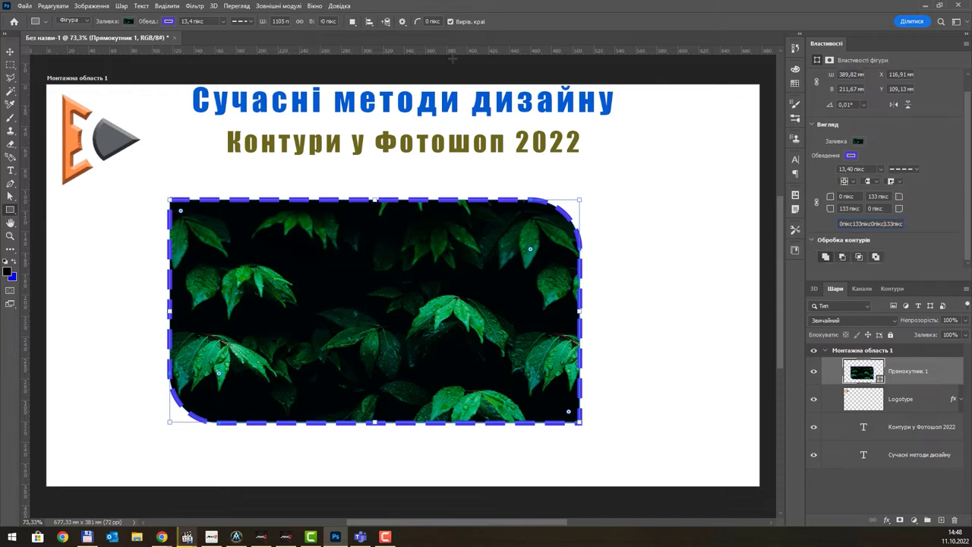
click(353, 24)
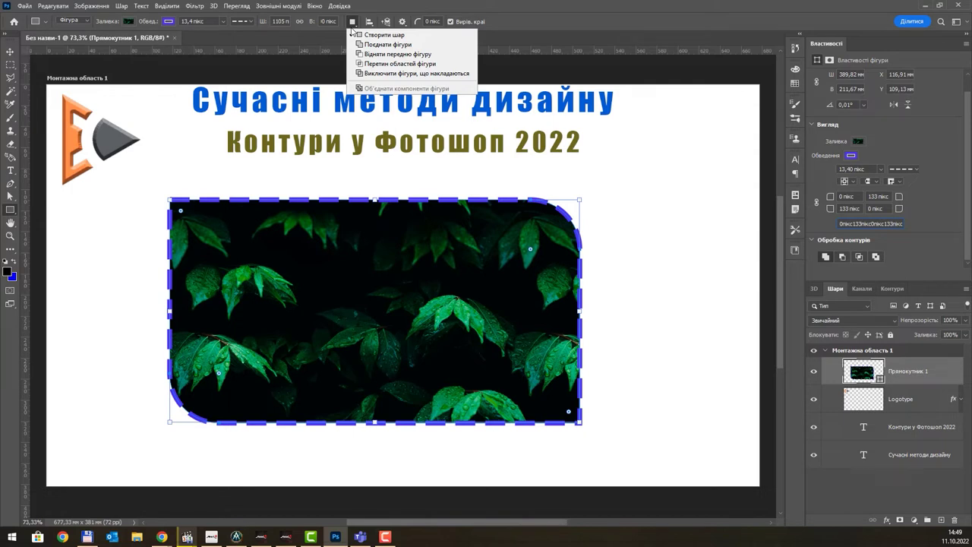
Choose Combine Shapes and draw a 344 × 360 px rectangle merged at the shape's top right
click(10, 215)
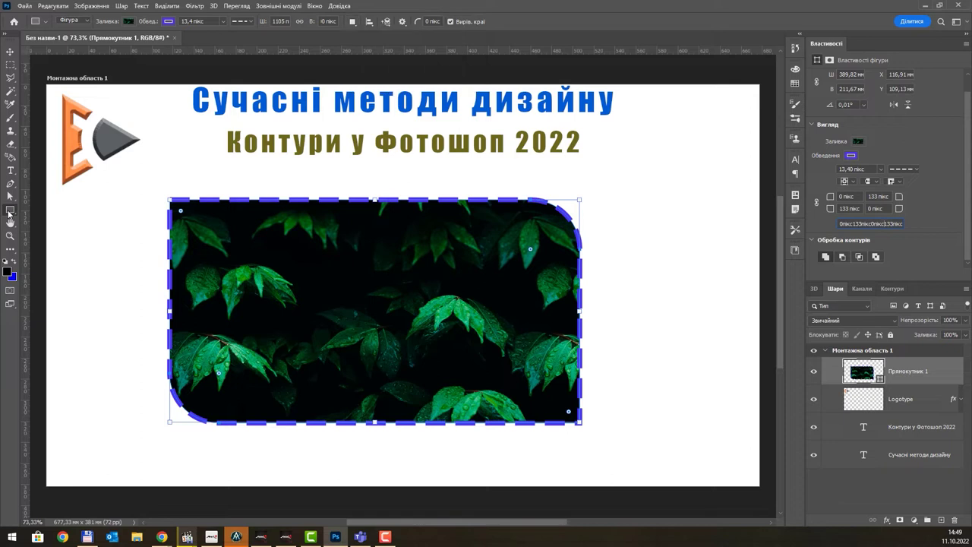
click(354, 23)
click(381, 46)
drag(495, 176, 625, 308)
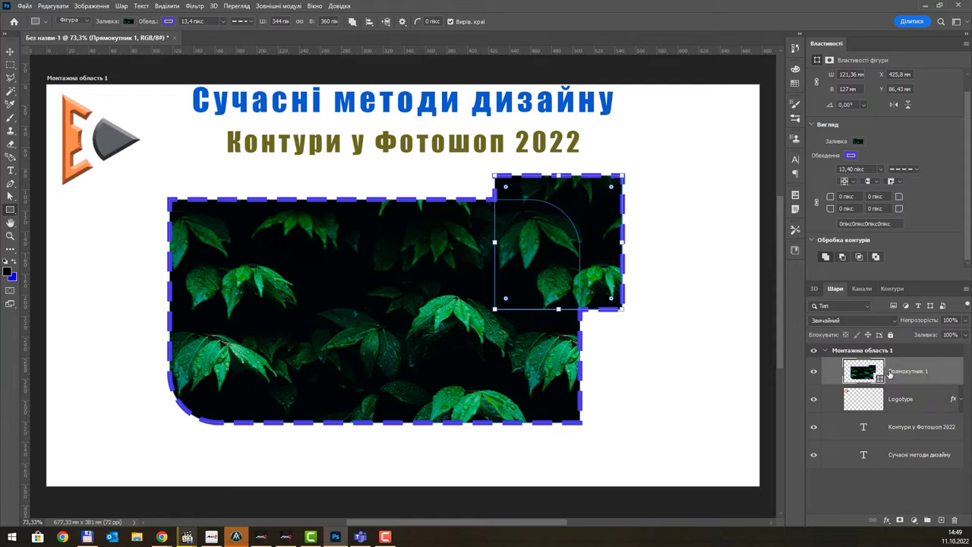
click(354, 23)
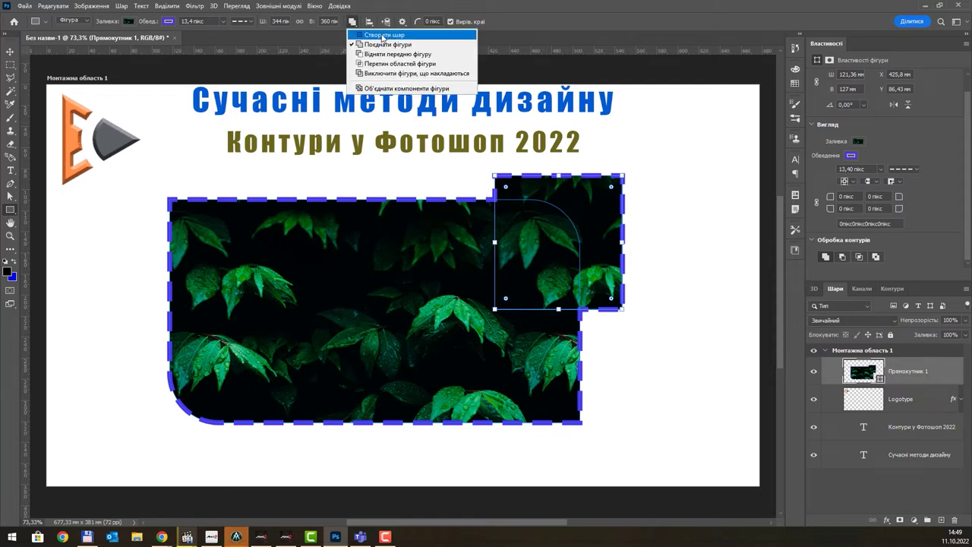
Draw a small rectangle as a separate new layer, Прямокутник 2
click(379, 35)
drag(143, 178, 252, 272)
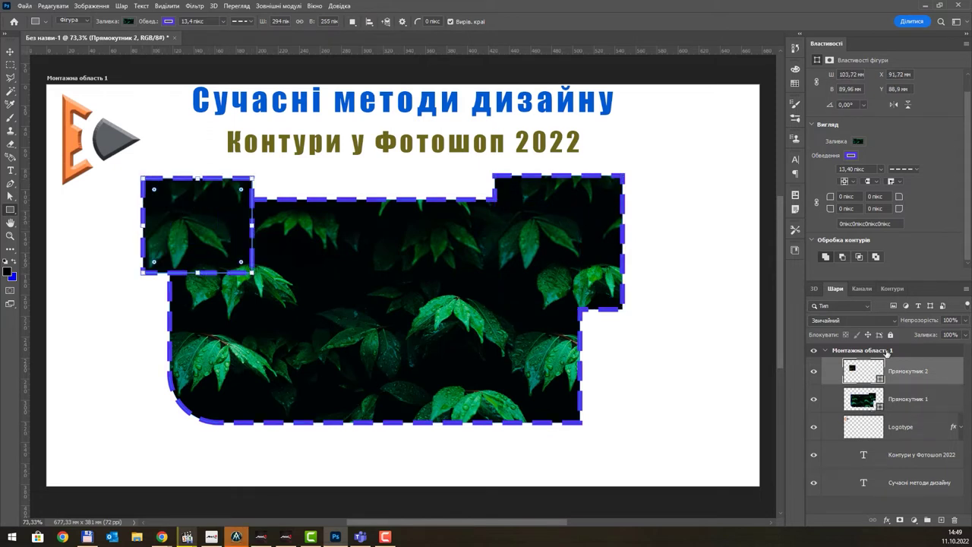
click(908, 401)
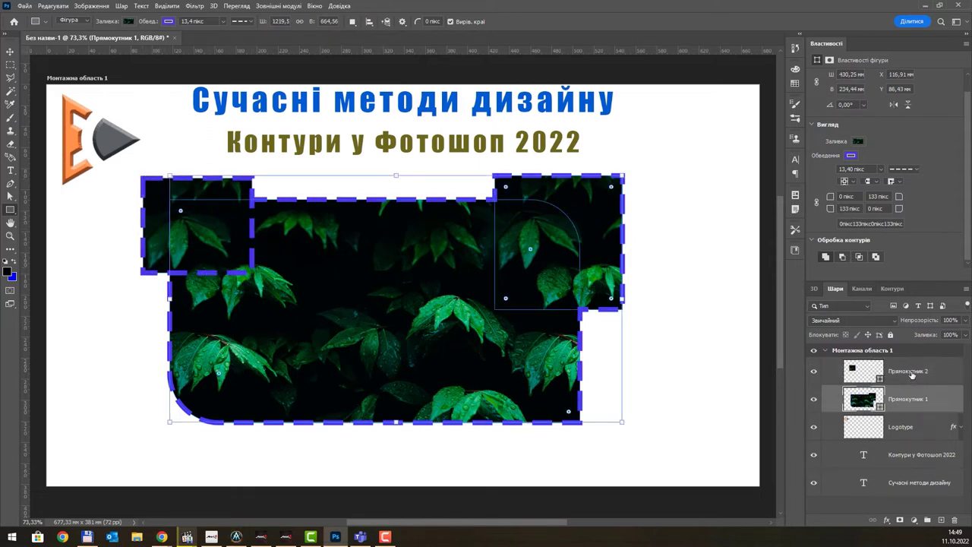
click(911, 374)
click(905, 401)
click(907, 372)
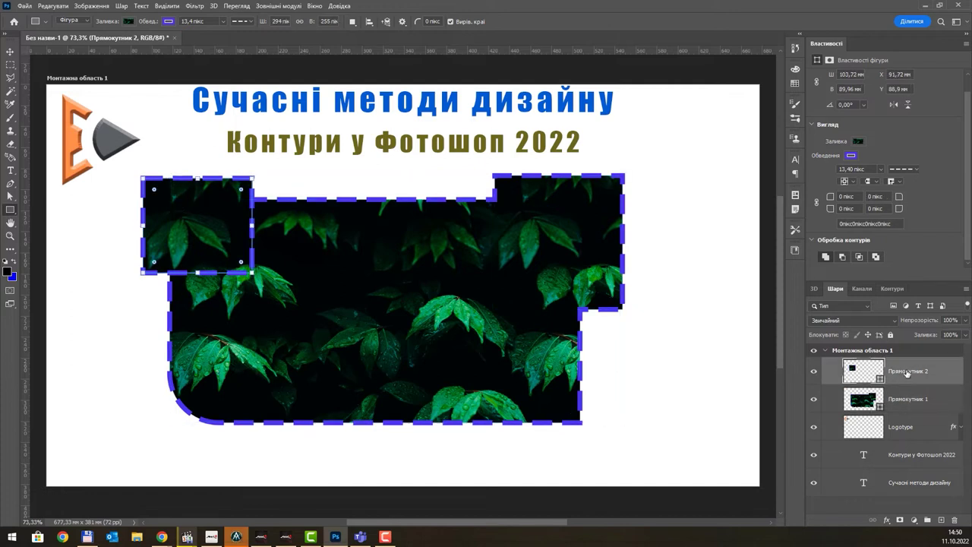
Move Прямокутник 2 to the bottom-left corner and shift Прямокутник 1 to the right
key(v)
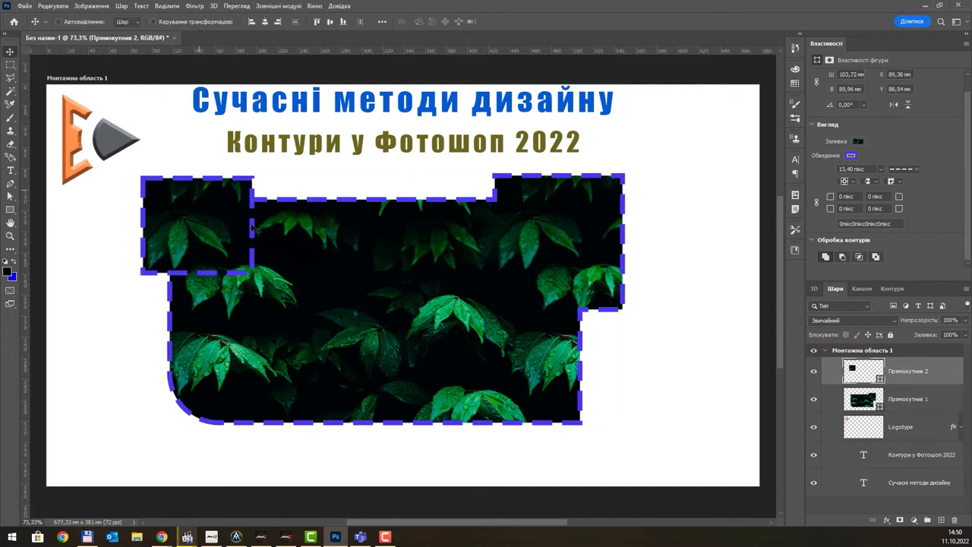
mouse_move(214, 222)
mouse_down()
mouse_move(305, 206)
mouse_move(125, 410)
mouse_up()
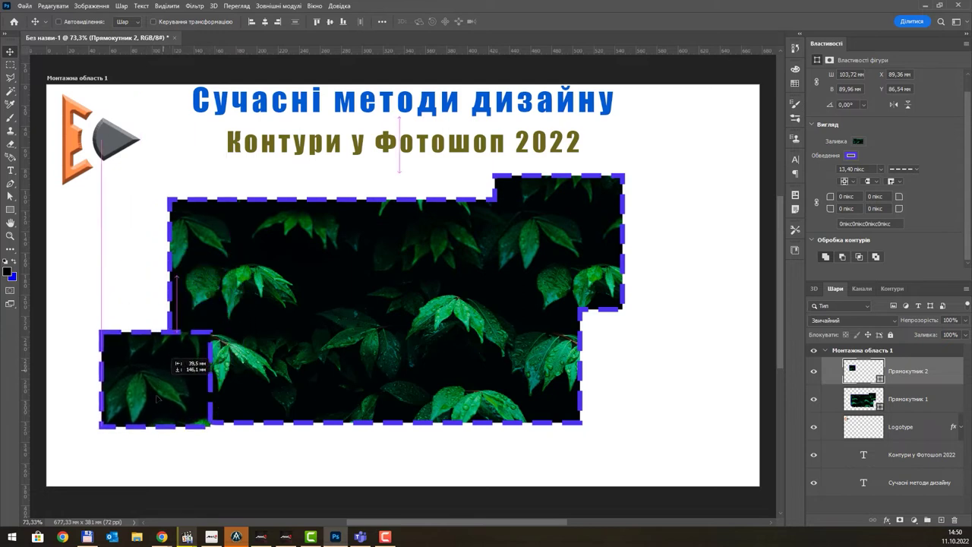
click(869, 399)
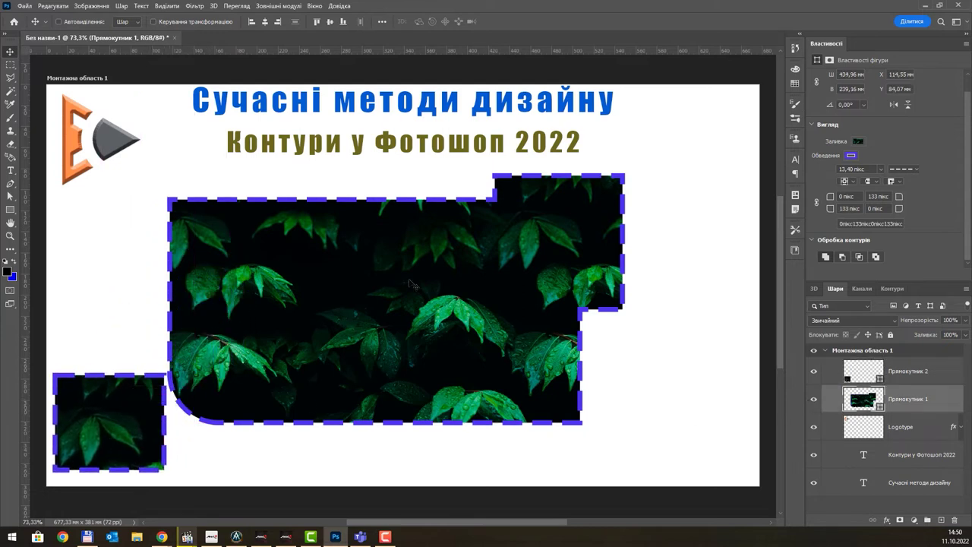
drag(391, 262, 469, 262)
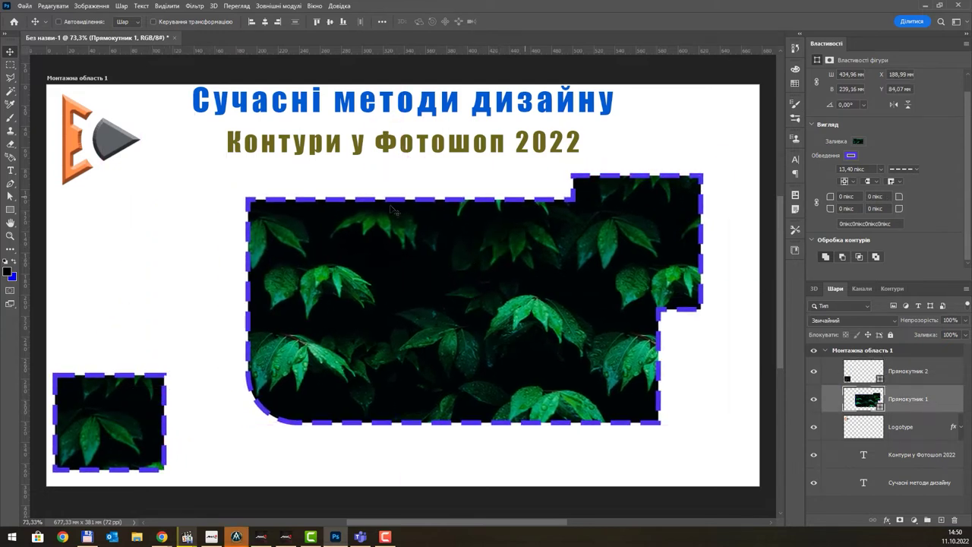
click(12, 211)
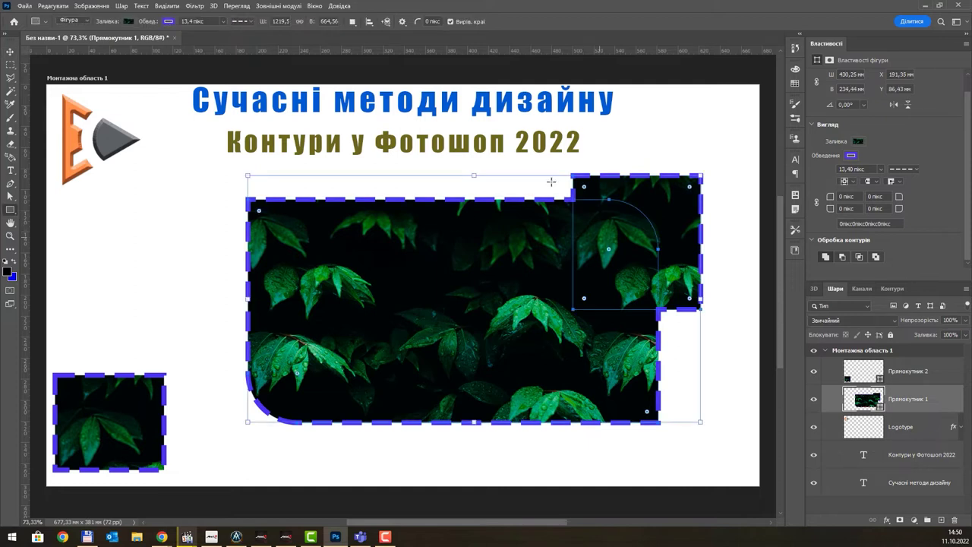
Keep the leaf shape's path alignment measured relative to the selection
click(353, 22)
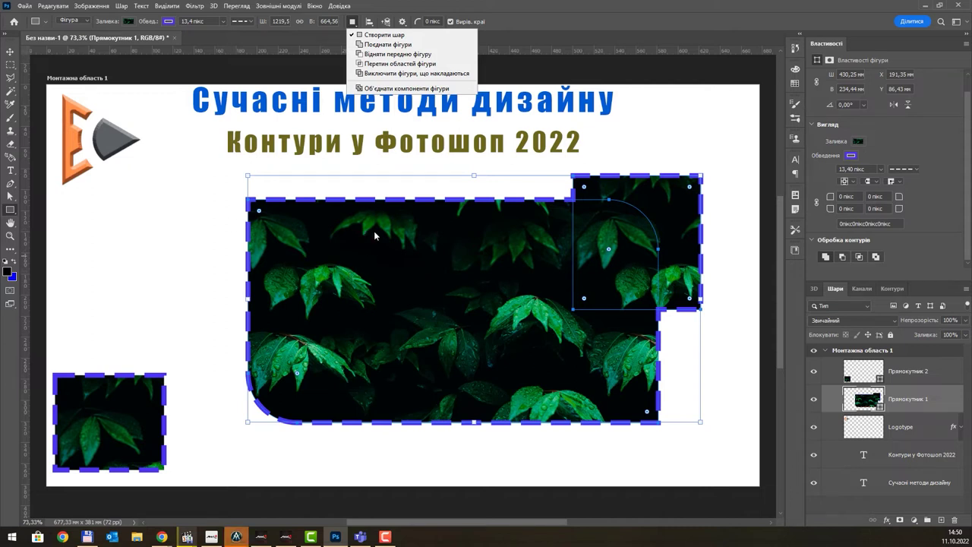
click(369, 22)
click(369, 22)
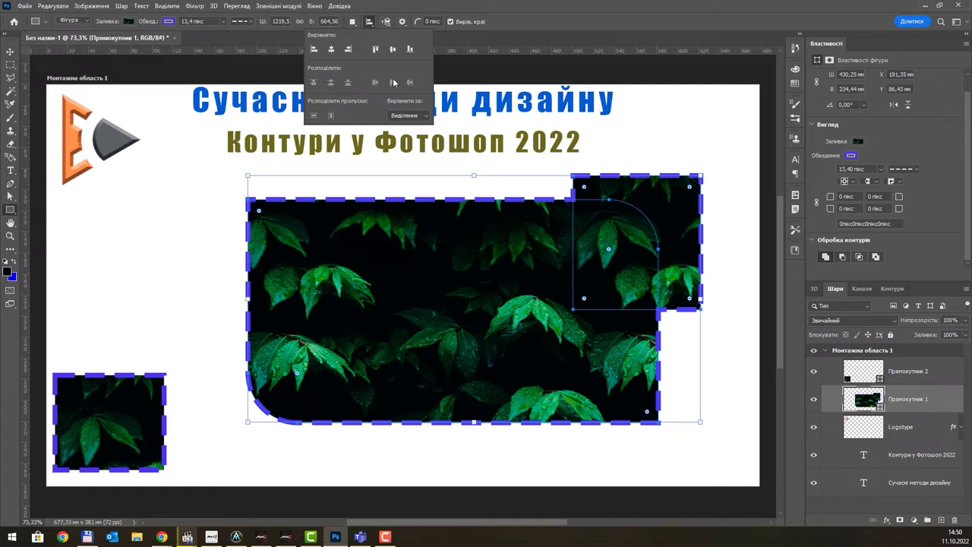
click(406, 118)
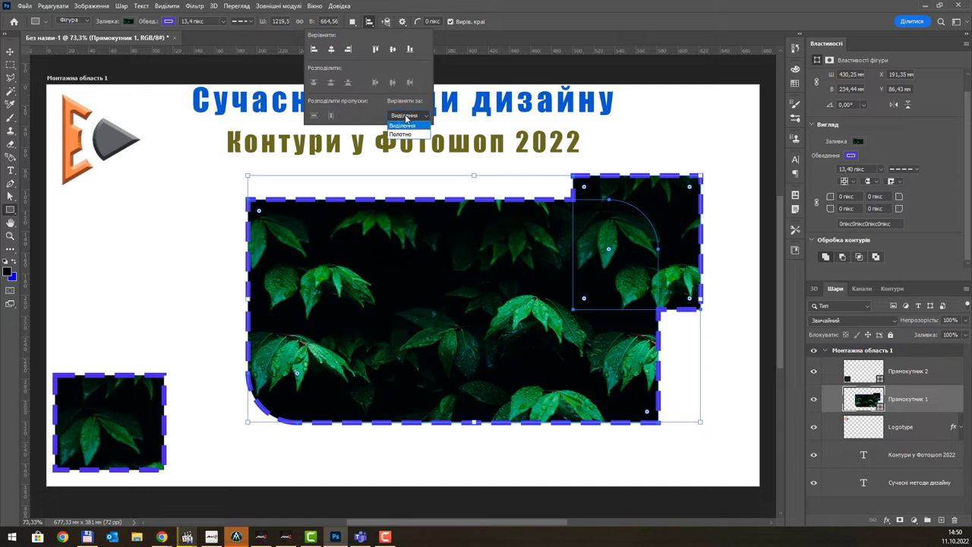
click(406, 129)
Trial left, right and centre alignments, then align the inner sub-path to the top edge
click(331, 49)
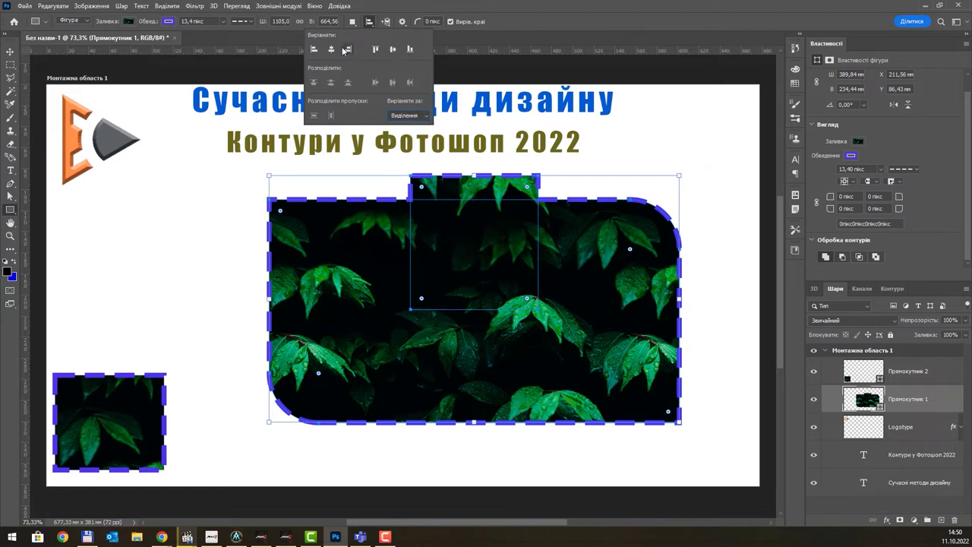
click(316, 49)
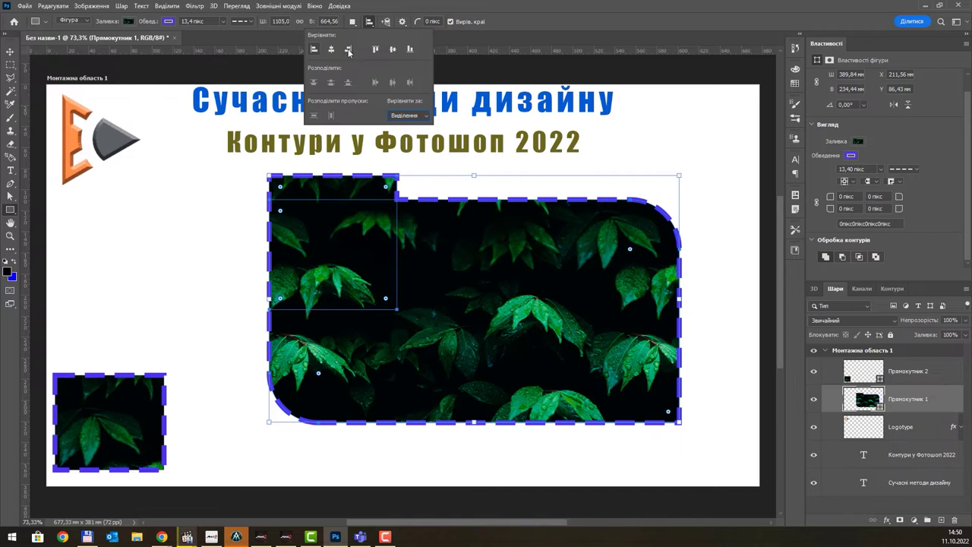
click(349, 49)
click(336, 49)
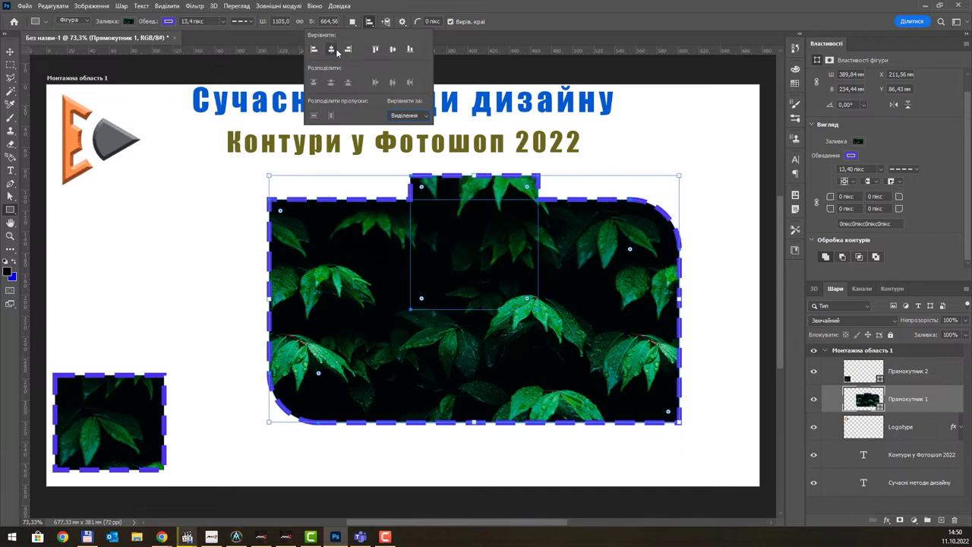
click(393, 50)
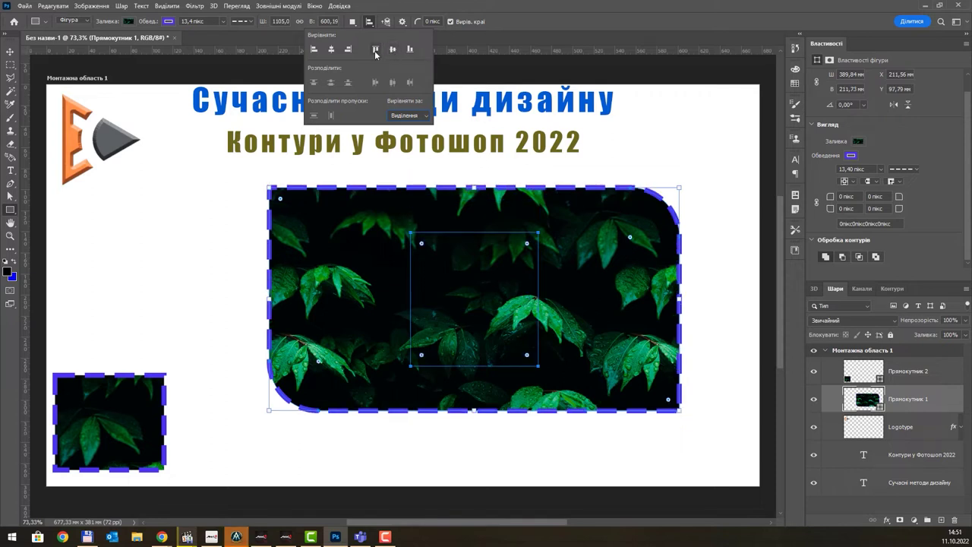
click(376, 50)
Switch the path alignment reference from the selection to the canvas
click(375, 50)
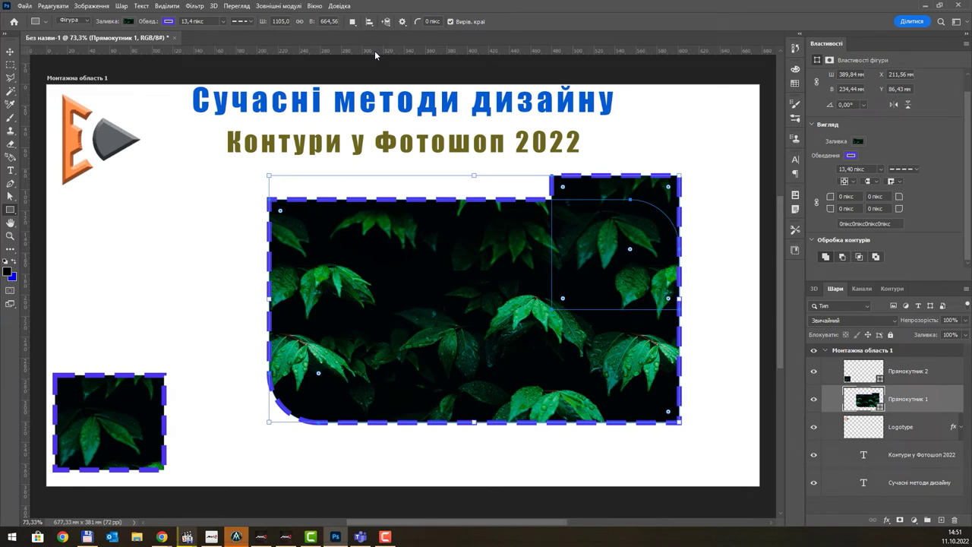
click(371, 23)
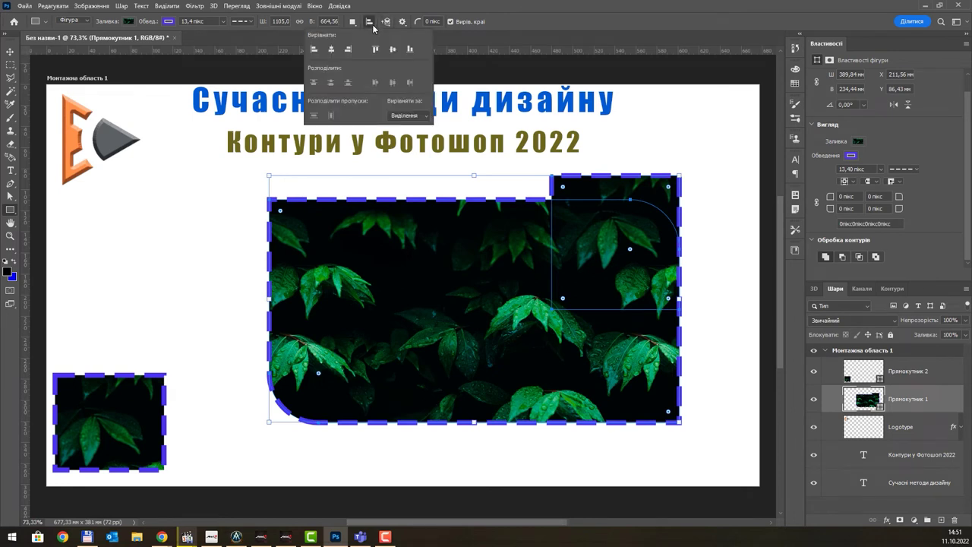
click(419, 114)
click(411, 134)
Try centre, left, right and vertical-centre canvas alignments, then undo them with Ctrl+Z
click(331, 50)
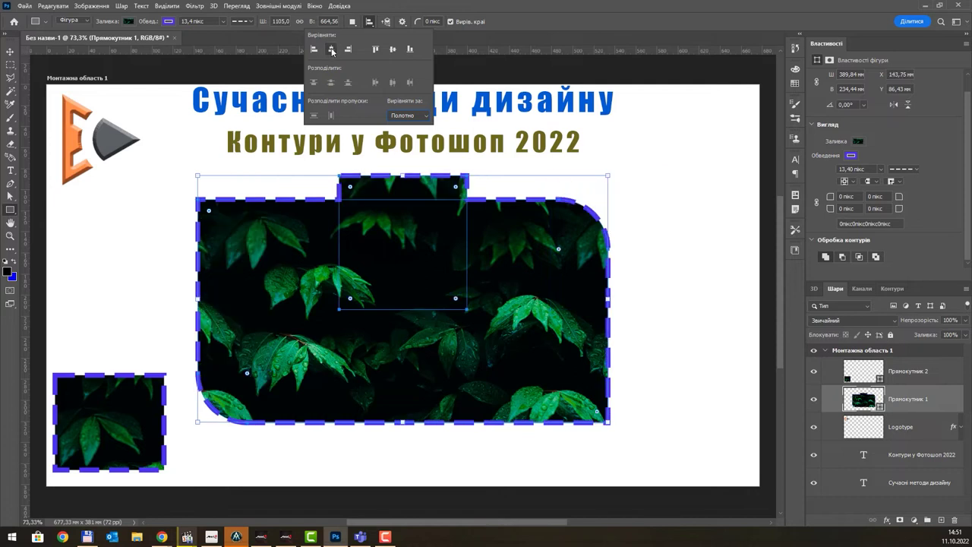
click(314, 50)
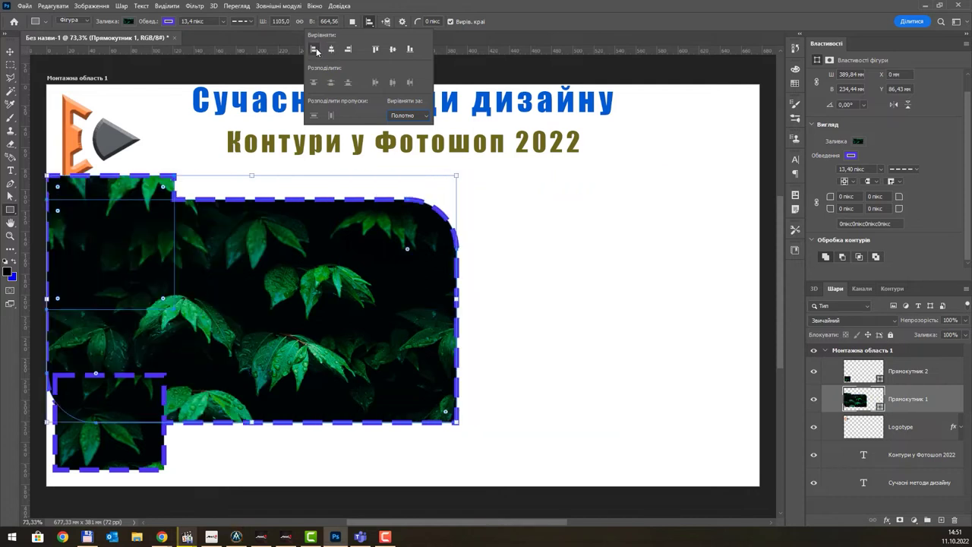
click(347, 51)
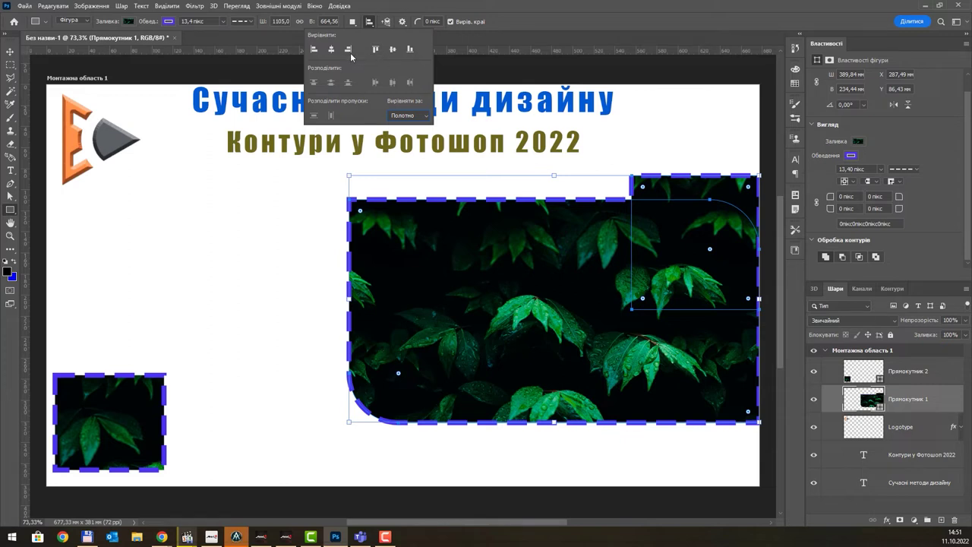
click(393, 50)
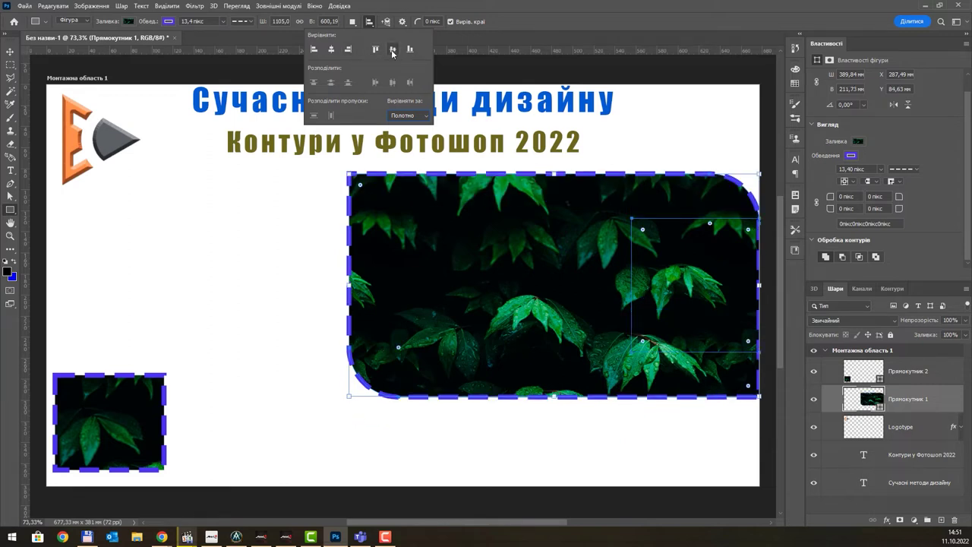
click(333, 51)
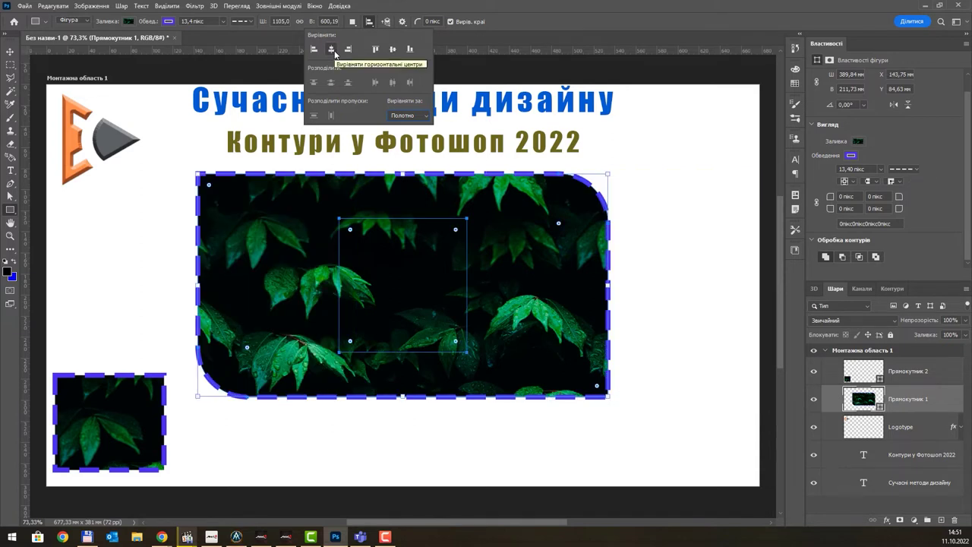
key(ctrl+z)
key(ctrl+z)
key(ctrl+z)
key(ctrl+z)
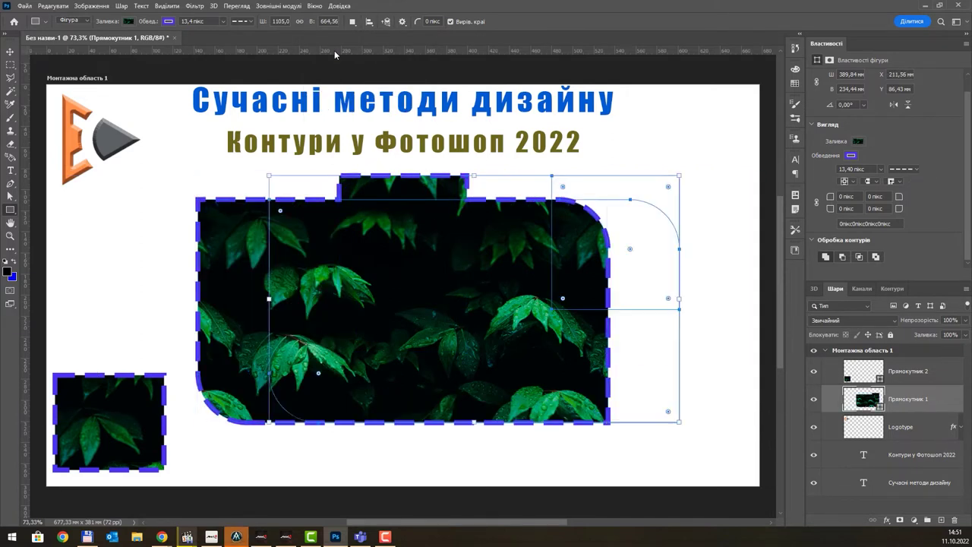
Check the Path Arrangement options unchanged and switch to the Path Selection tool
click(386, 24)
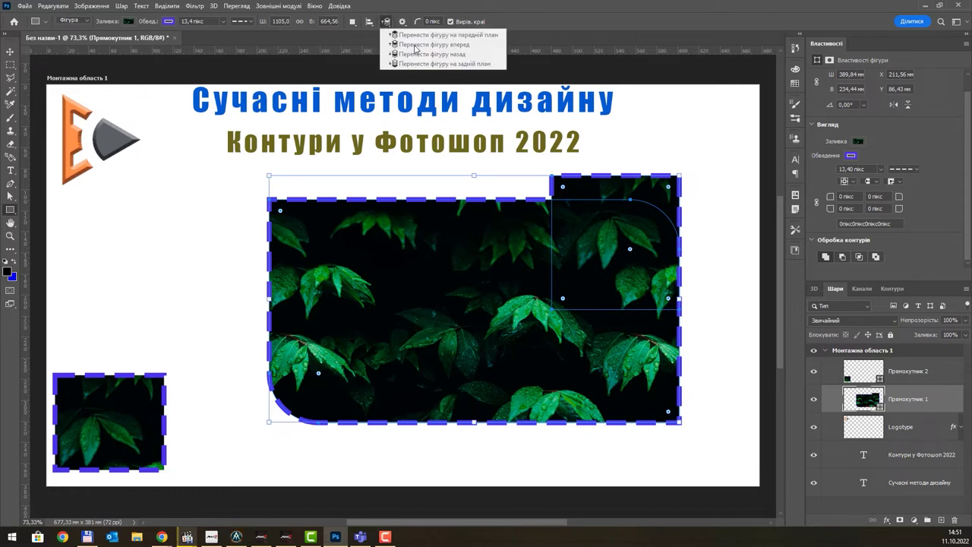
click(443, 55)
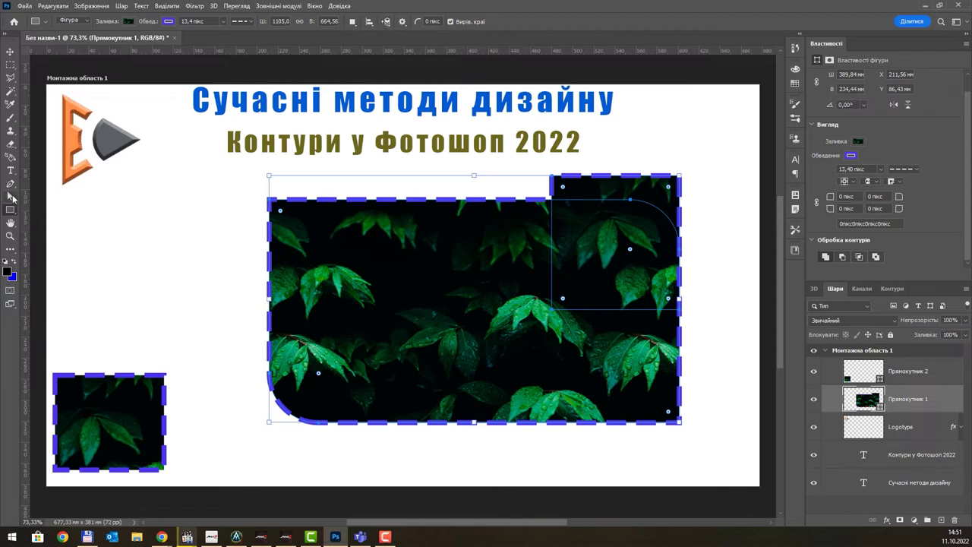
click(10, 196)
click(55, 197)
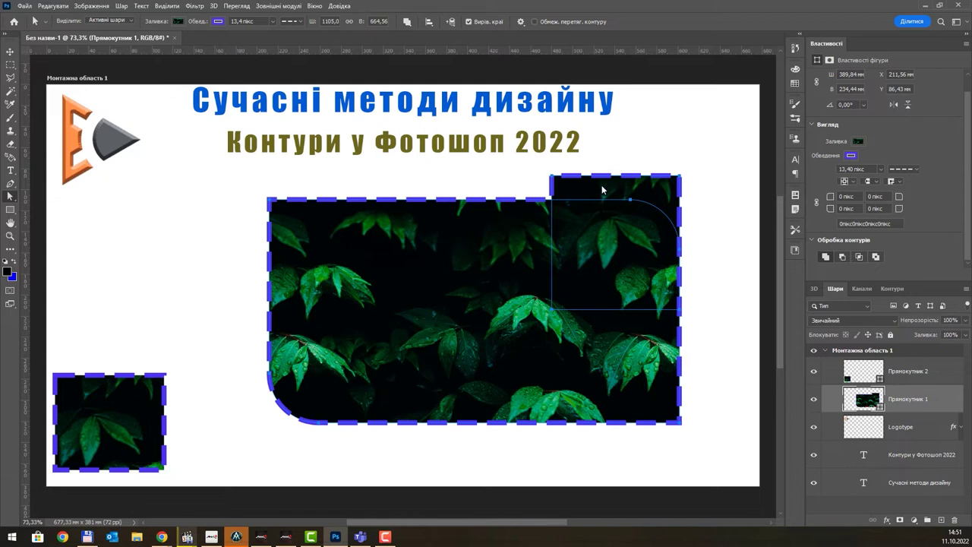
Select the large leaf shape's path and change to the Direct Selection tool
click(602, 186)
click(451, 21)
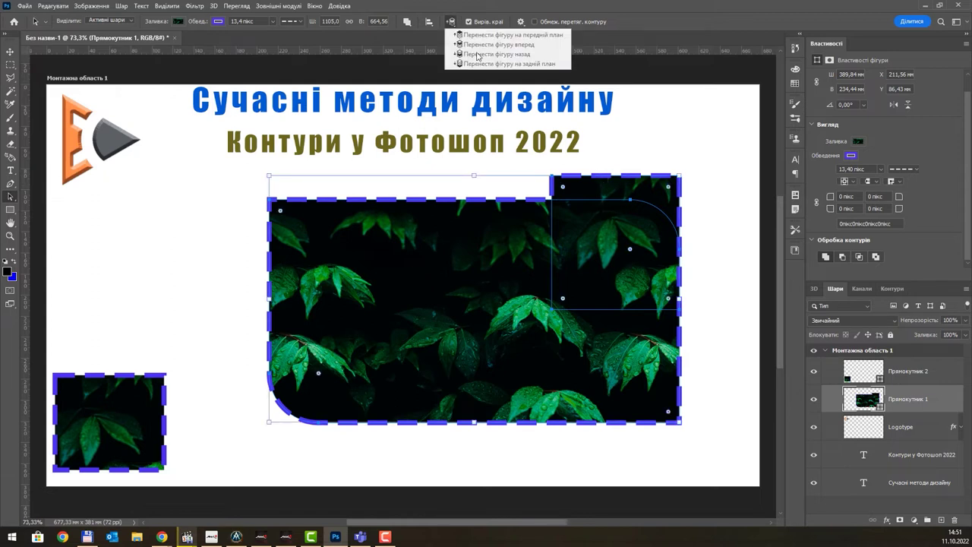
click(11, 199)
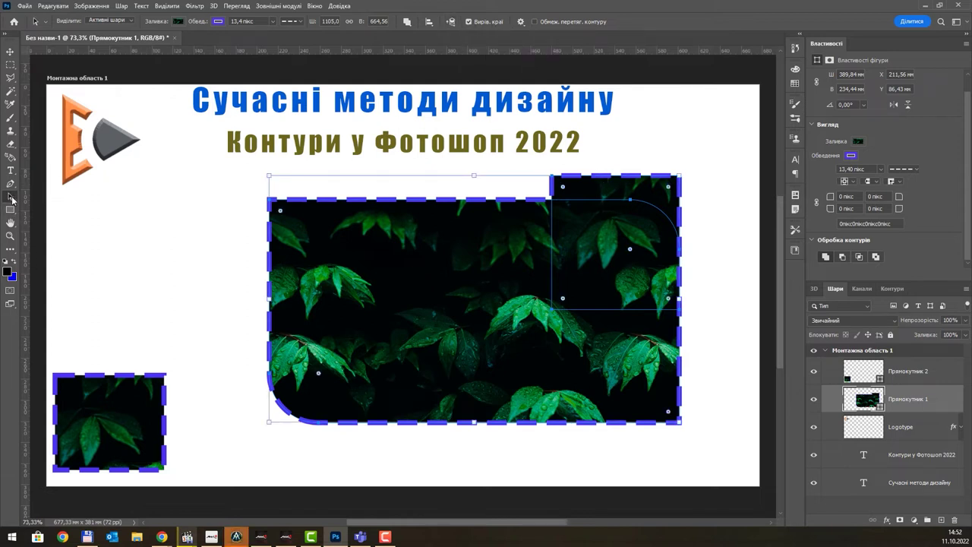
right_click(12, 197)
click(67, 207)
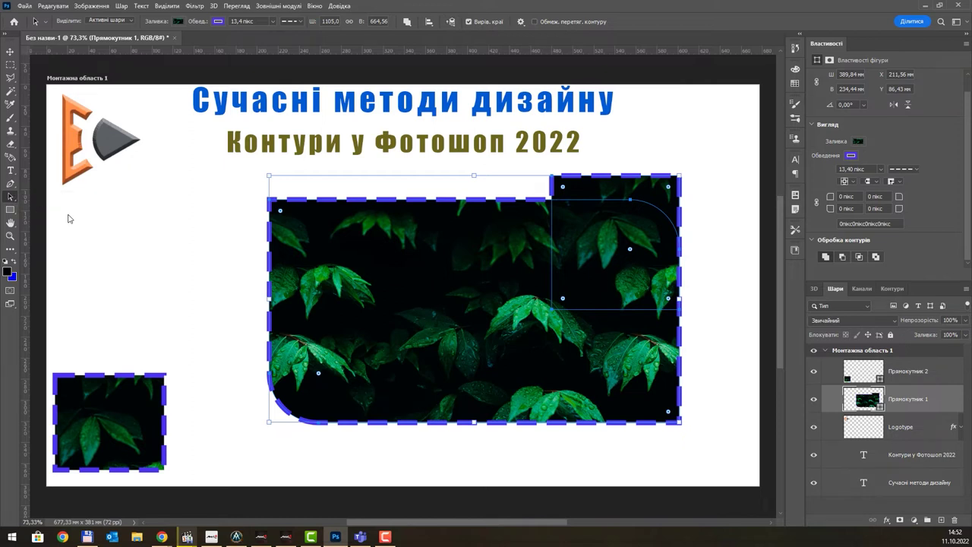
Select and deselect the leaf's top-right sub-path, inspecting path outline options without changes
click(586, 247)
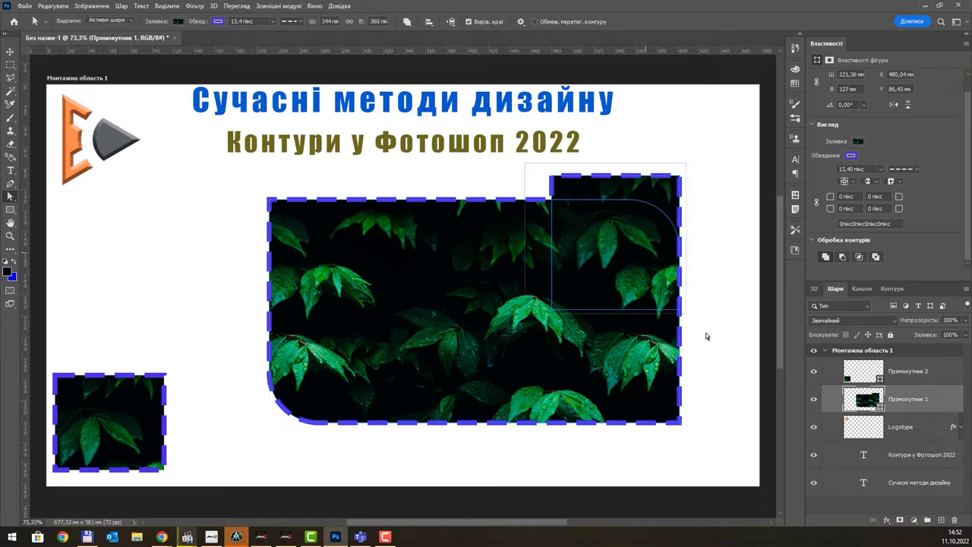
click(602, 180)
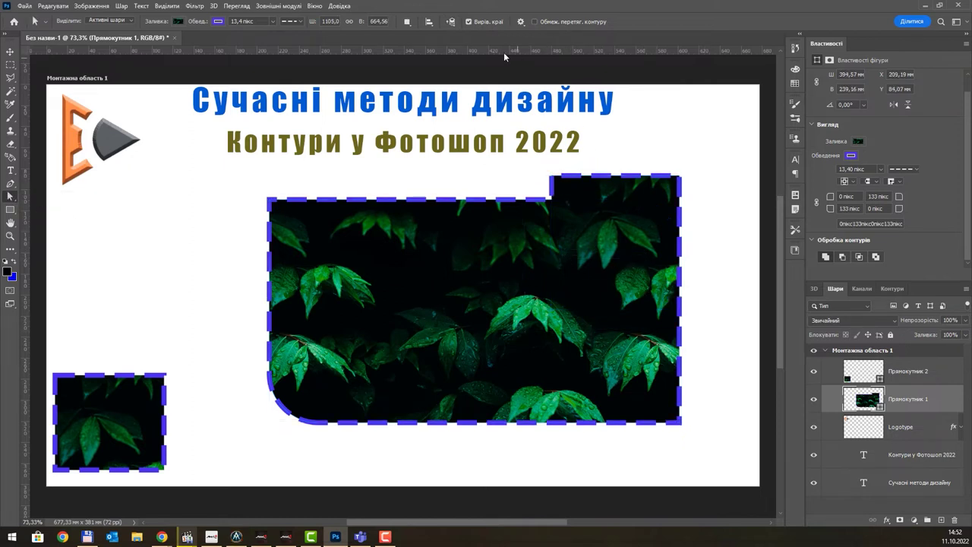
click(521, 22)
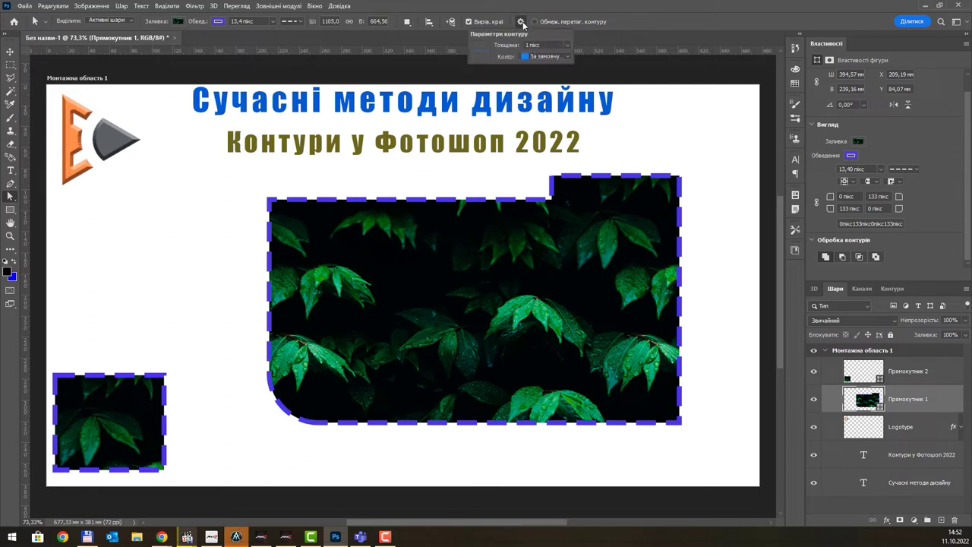
click(568, 57)
click(569, 59)
click(568, 45)
click(569, 45)
click(655, 22)
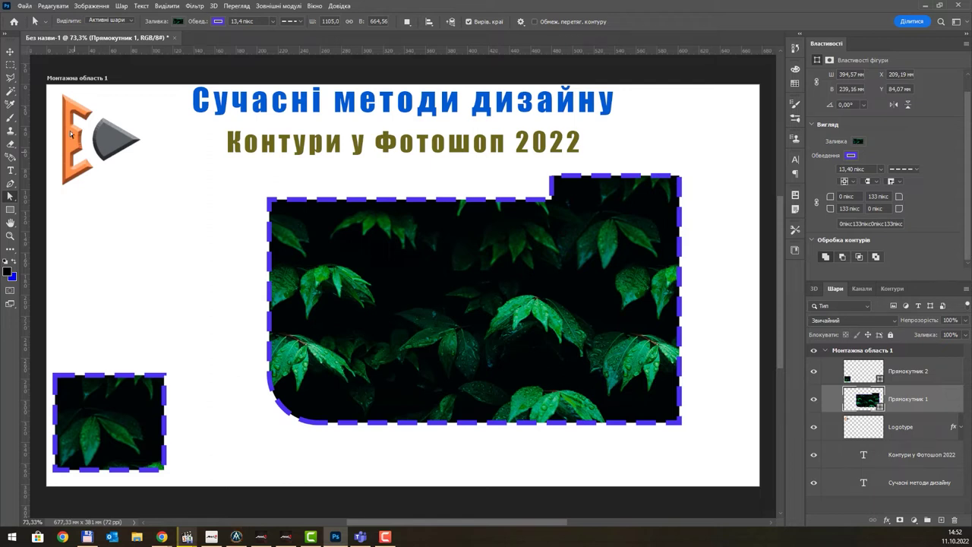
Pick the Rectangle Tool and scroll the Properties panel to view Transform
click(11, 210)
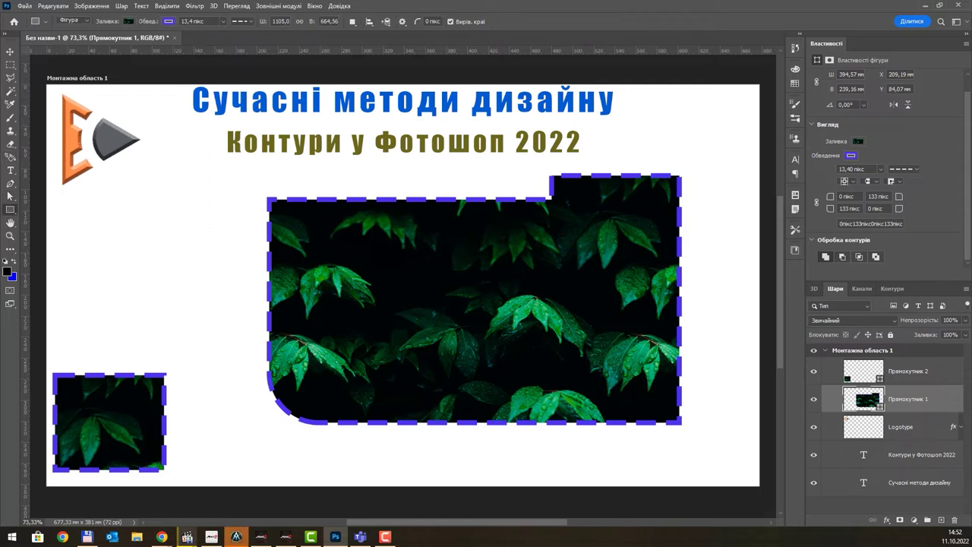
scroll(966, 195, up, 1)
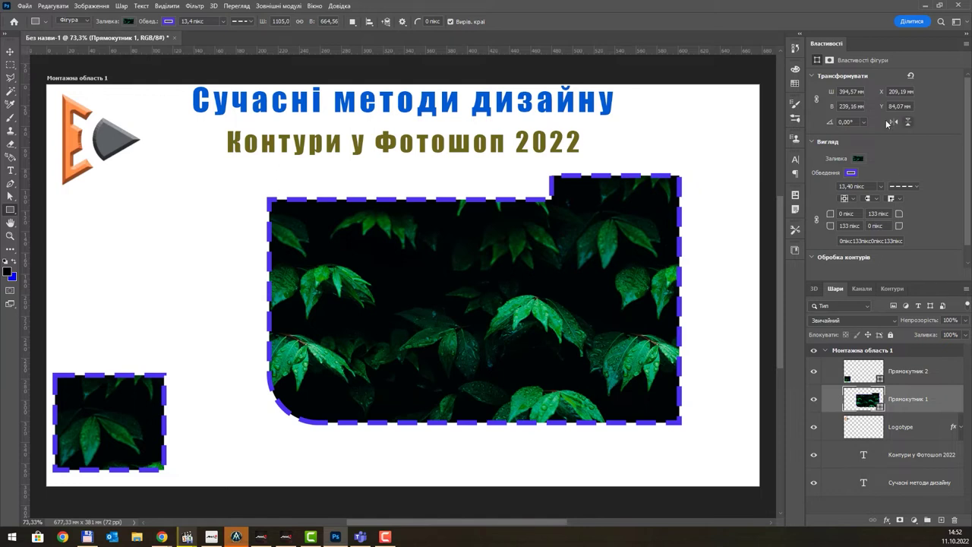
scroll(914, 204, down, 1)
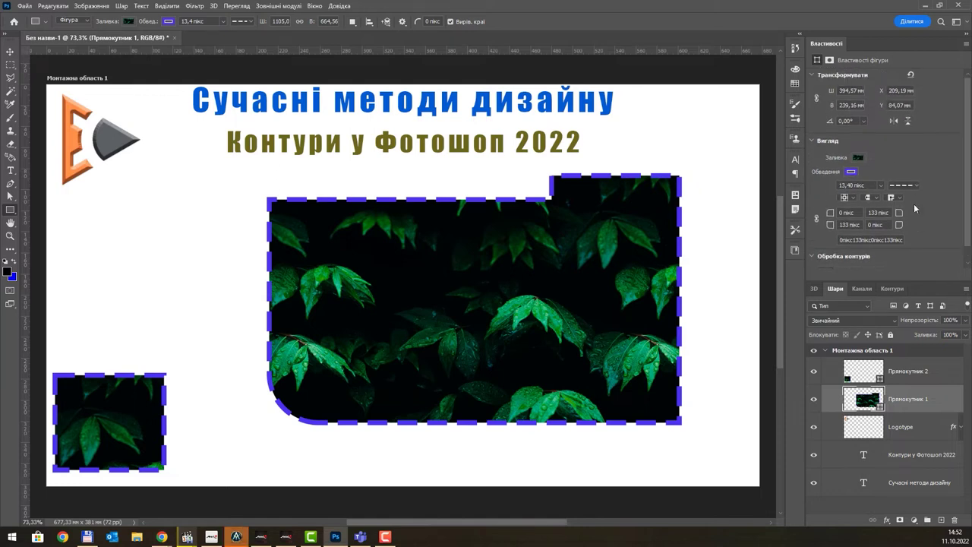
Draw a 280 px circle left of the leaf rectangle as a shape layer
right_click(10, 216)
click(61, 223)
drag(103, 211, 206, 313)
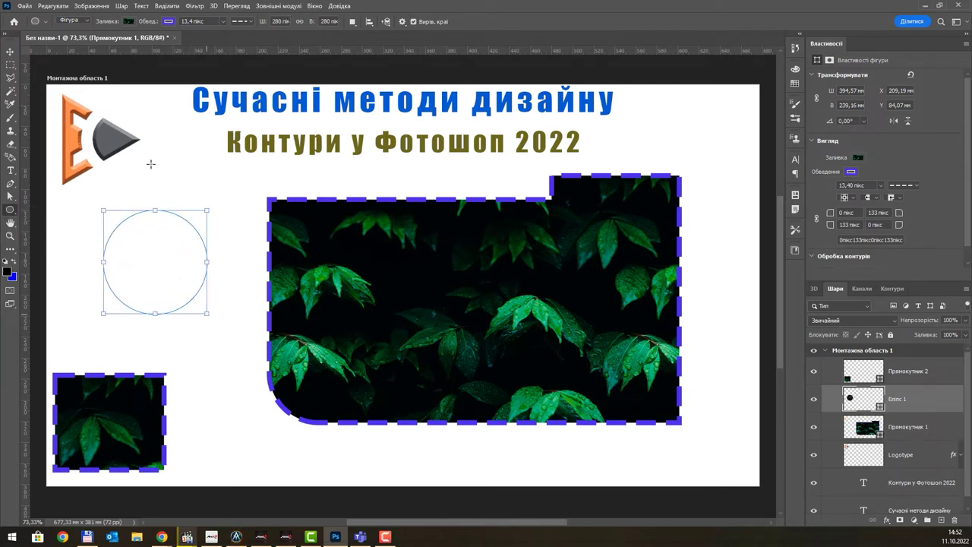
click(87, 23)
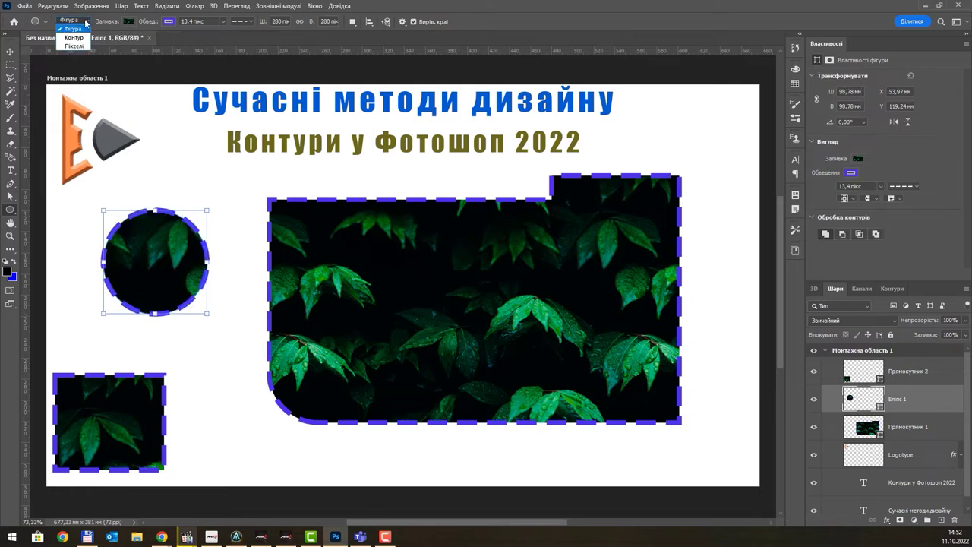
click(70, 31)
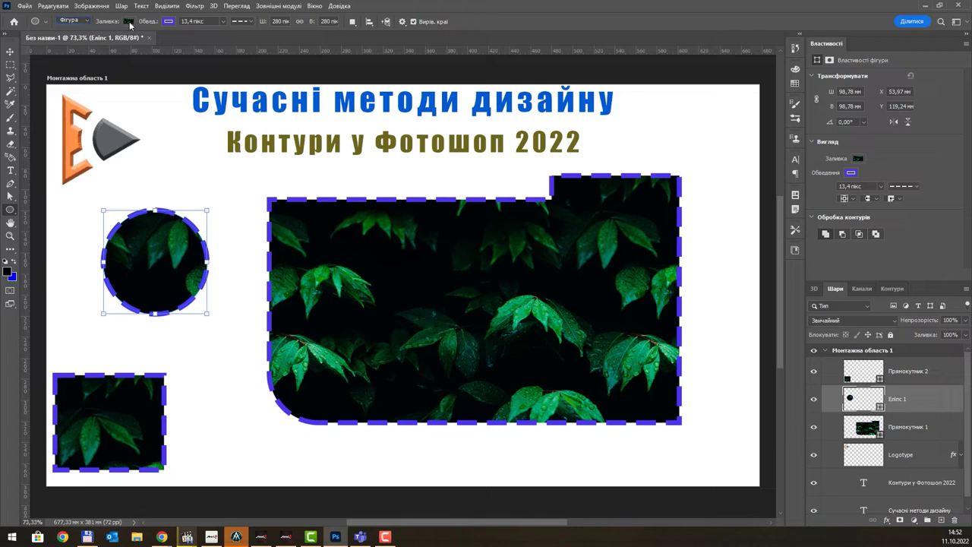
Give the circle a black-to-white gradient fill and a purple-blue gradient stroke
click(130, 22)
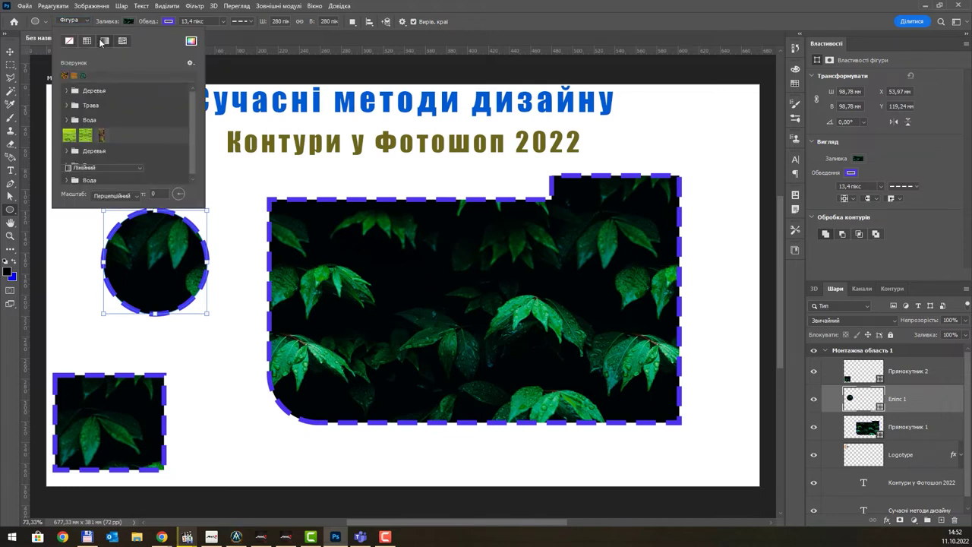
click(99, 42)
click(168, 22)
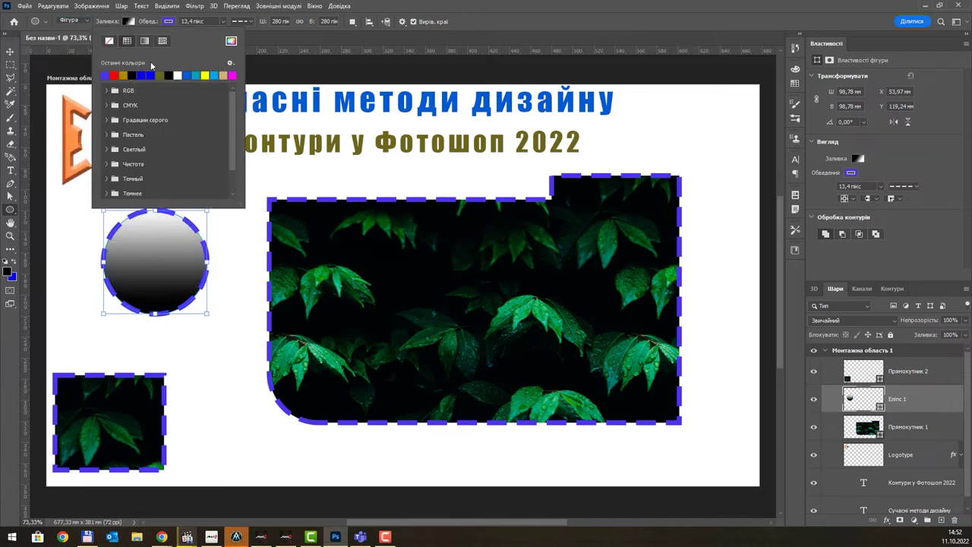
click(145, 40)
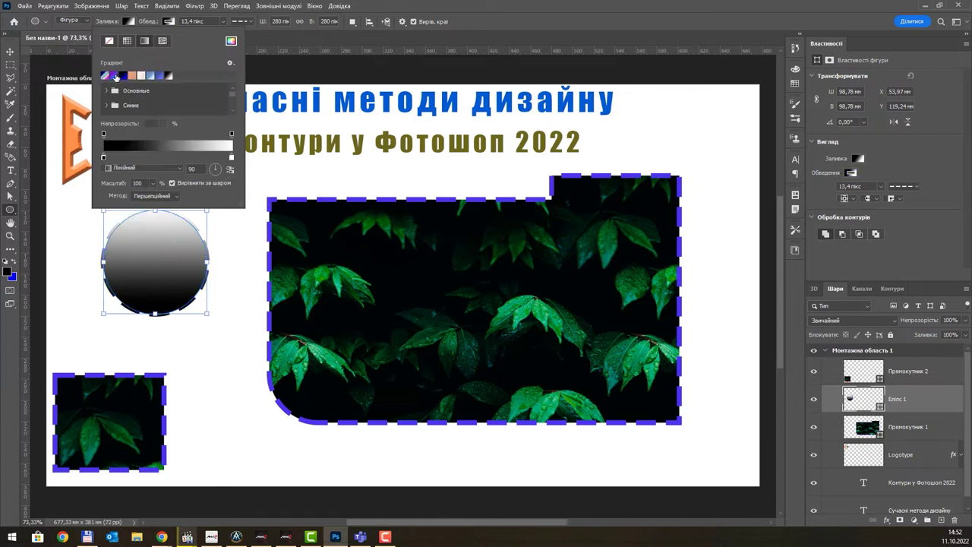
click(114, 76)
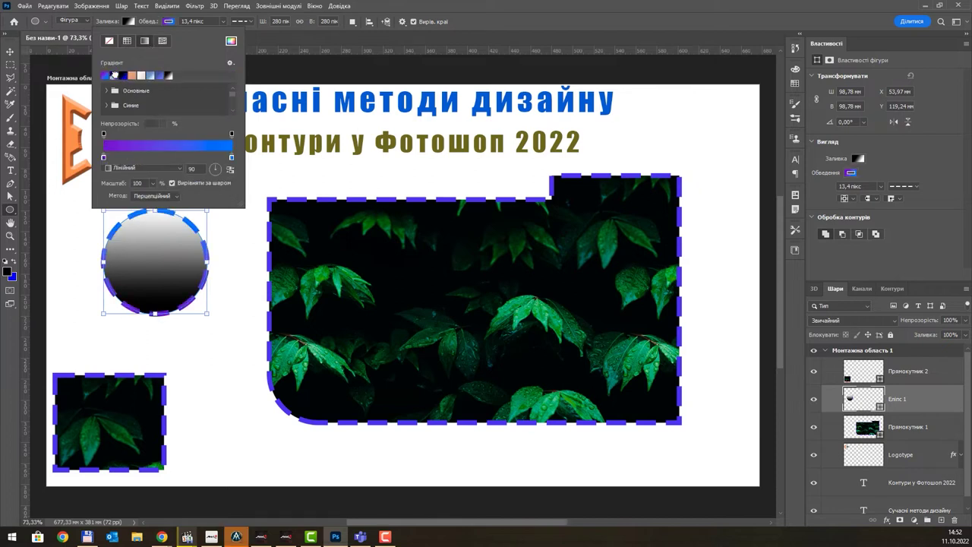
click(279, 40)
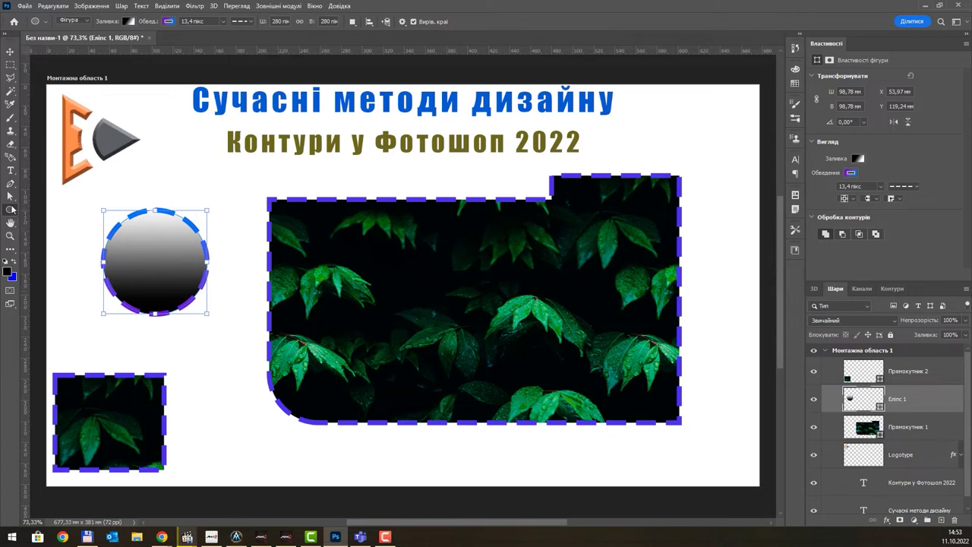
Draw a six-sided hexagon over the leaf rectangle with the Polygon Tool
right_click(11, 210)
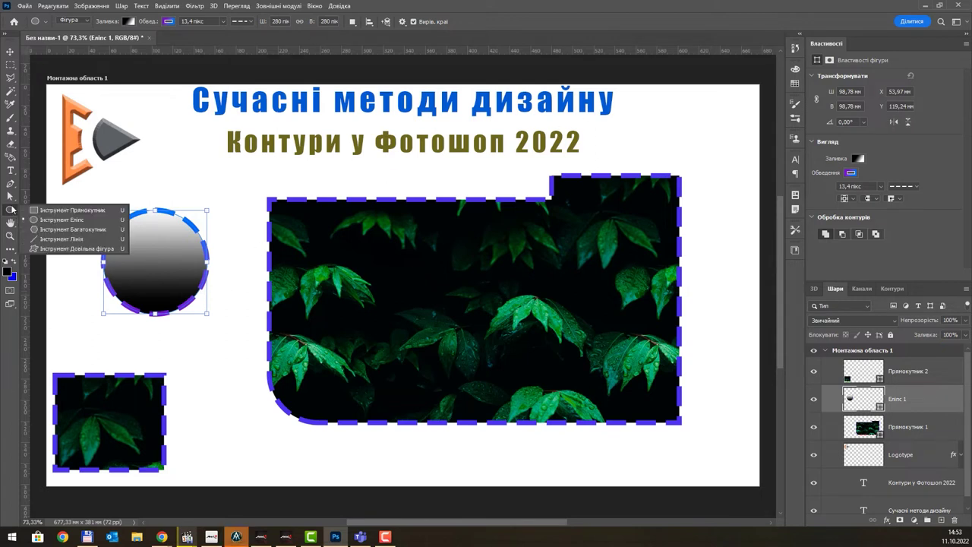
click(75, 229)
mouse_move(256, 196)
mouse_down()
mouse_move(346, 296)
mouse_move(490, 361)
mouse_up()
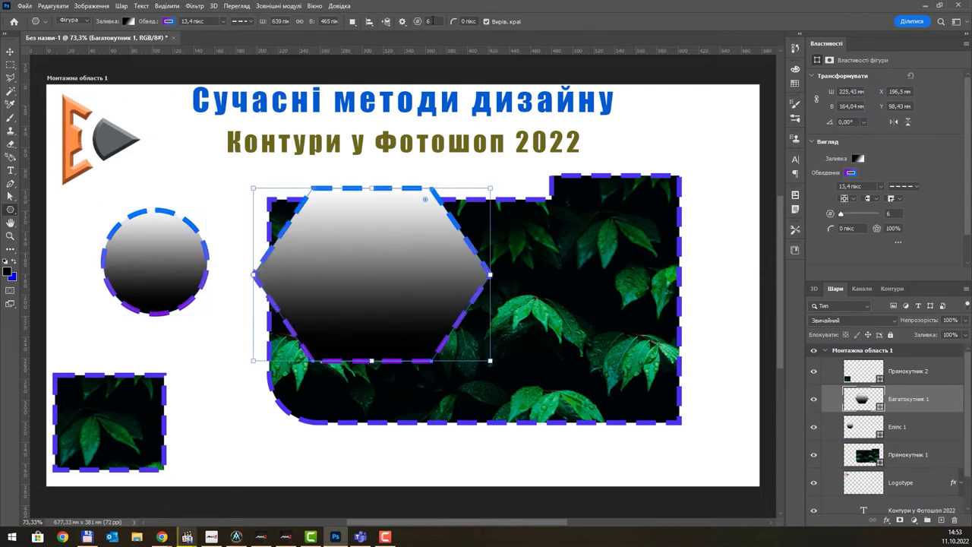
Set polygon sides to 3 and draw a small triangle above the circle
drag(419, 22, 437, 23)
drag(418, 20, 402, 26)
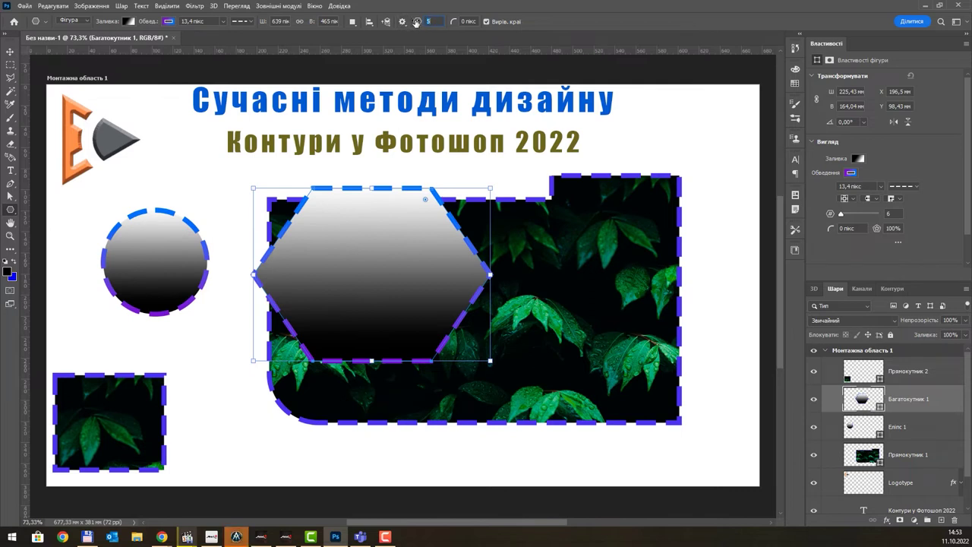
drag(156, 133, 248, 216)
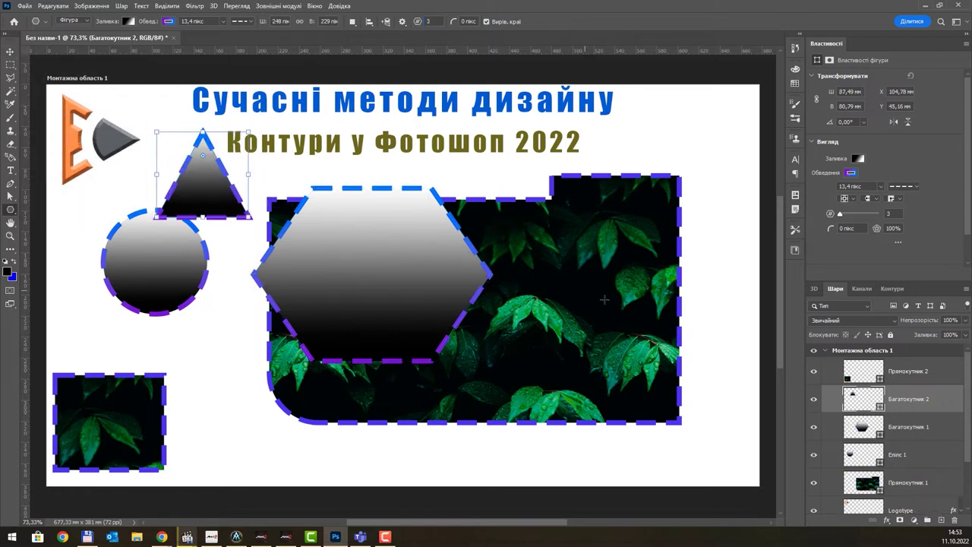
Reshape 'Багатокутник 1' in Properties into a 3-point star with 43% Star Ratio
click(904, 373)
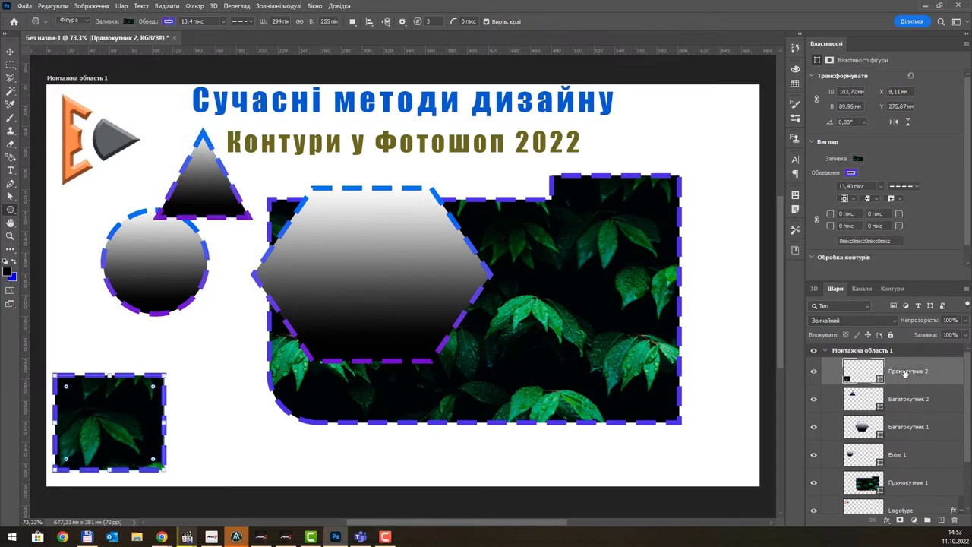
click(456, 246)
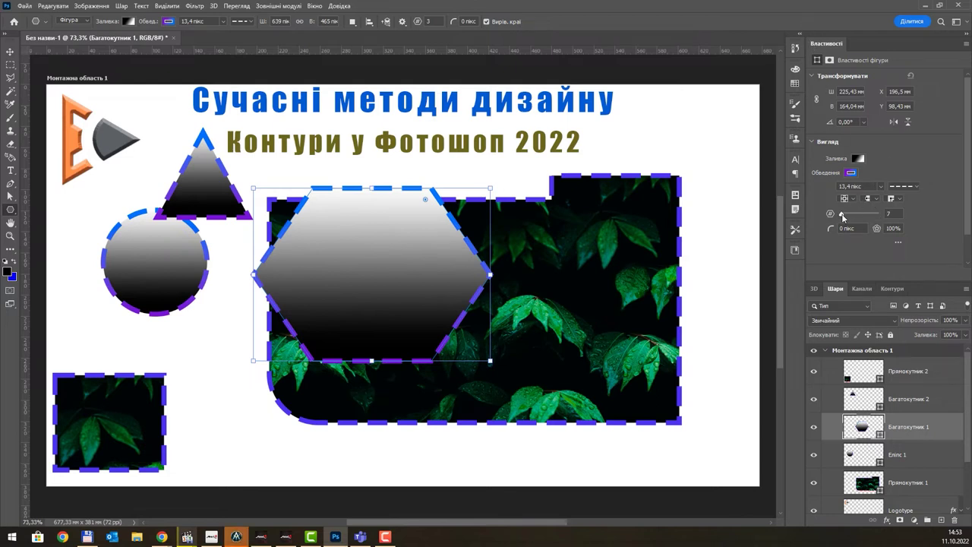
drag(842, 217, 850, 217)
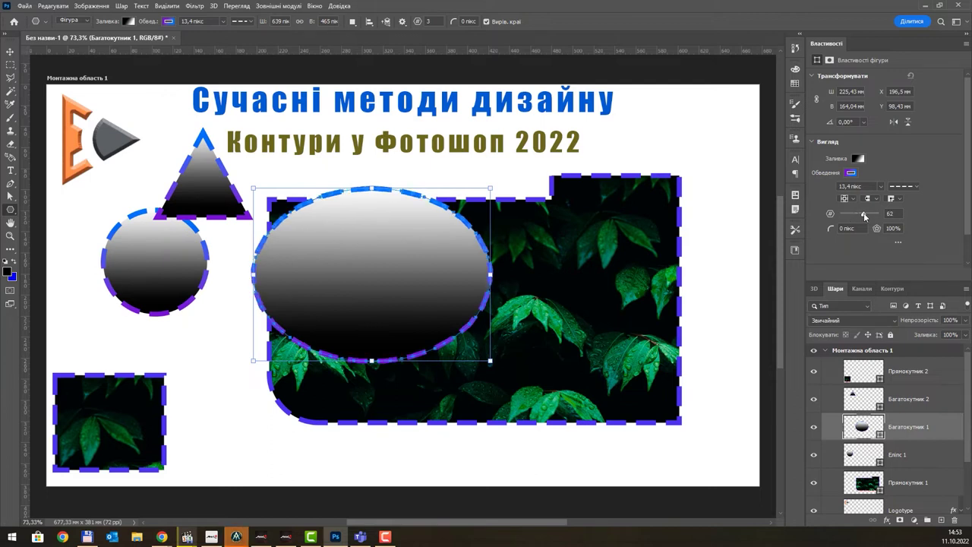
drag(862, 213, 846, 215)
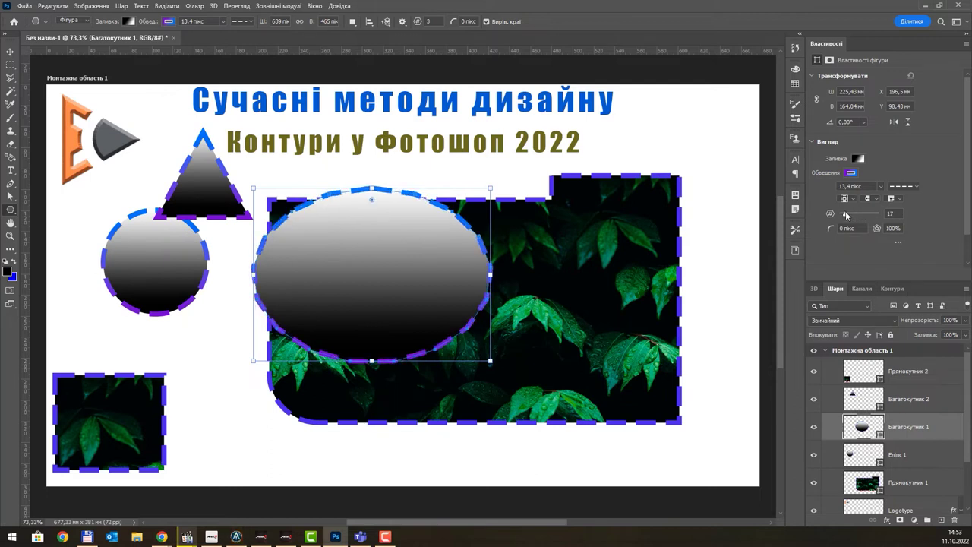
drag(876, 230, 851, 234)
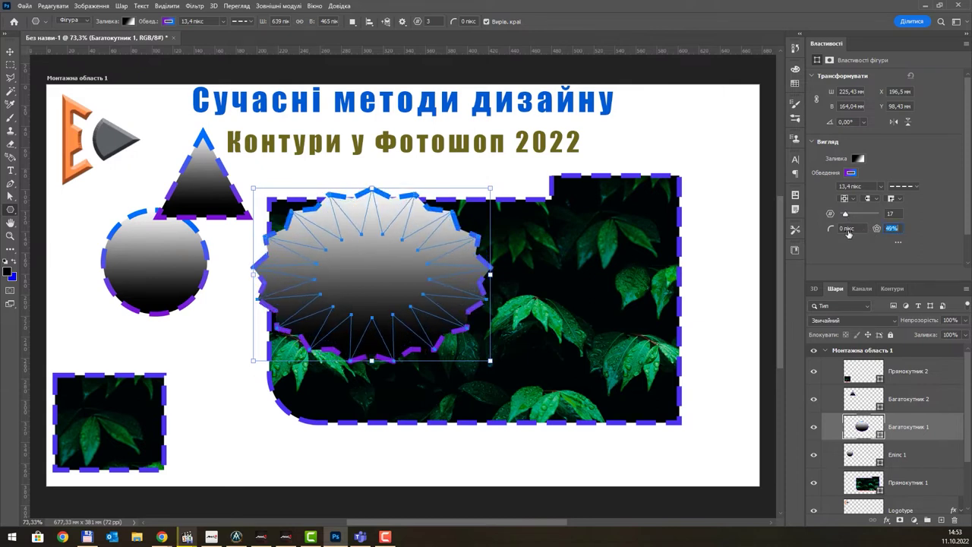
text(43)
key(Return)
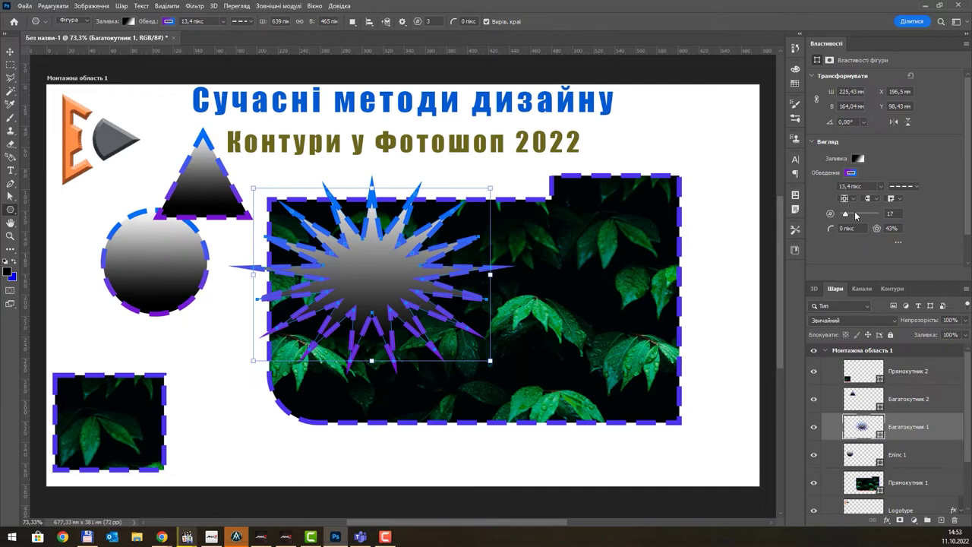
drag(855, 217, 842, 218)
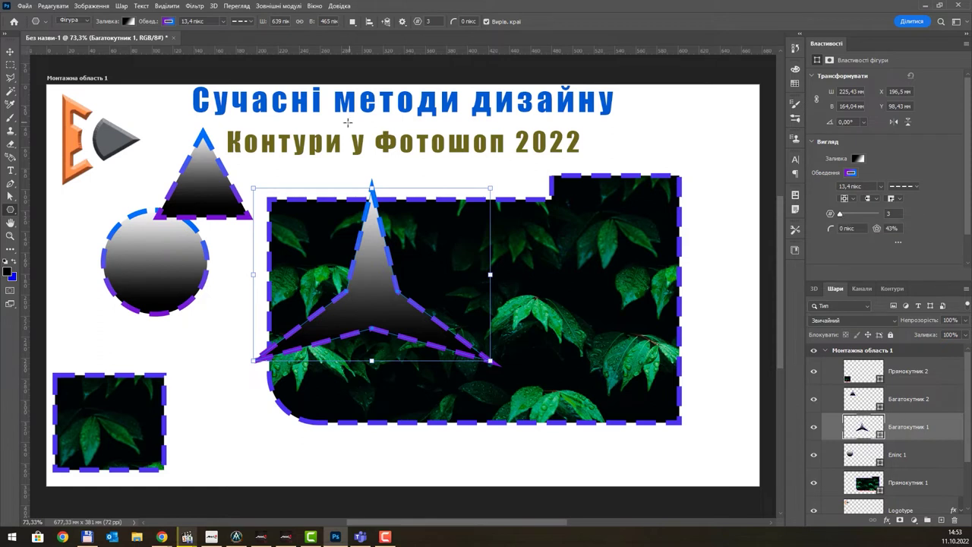
Try several gradient presets, settle on a pale pink fill, and reset sides to 3
click(130, 22)
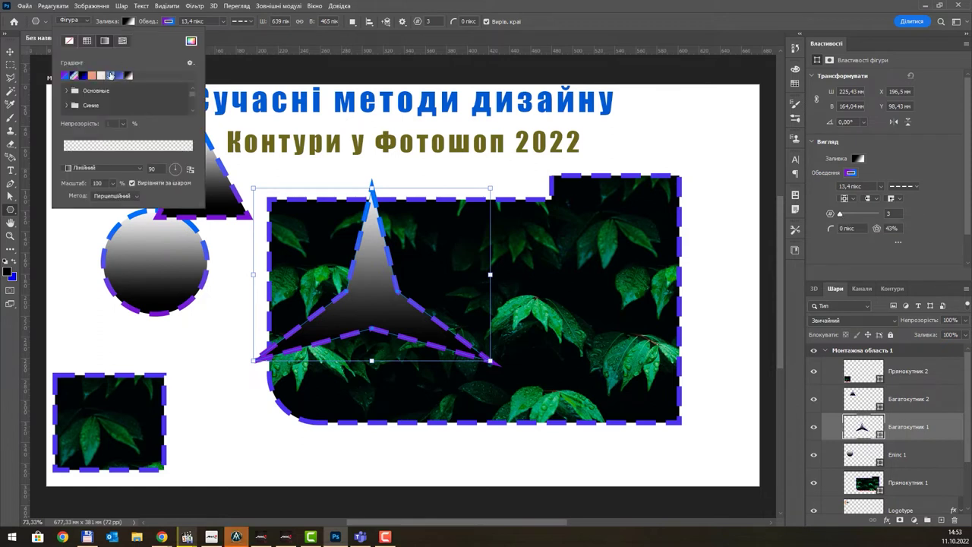
click(101, 75)
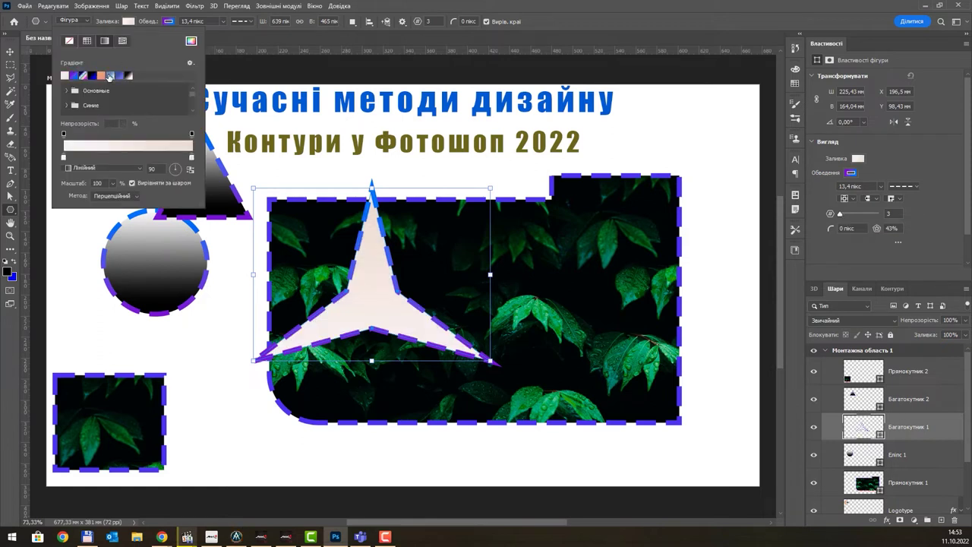
click(108, 75)
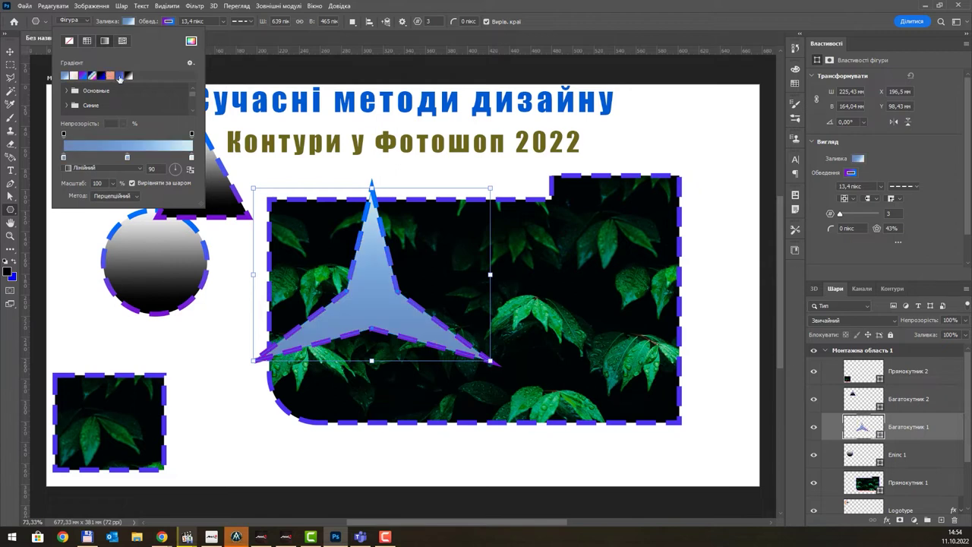
click(127, 75)
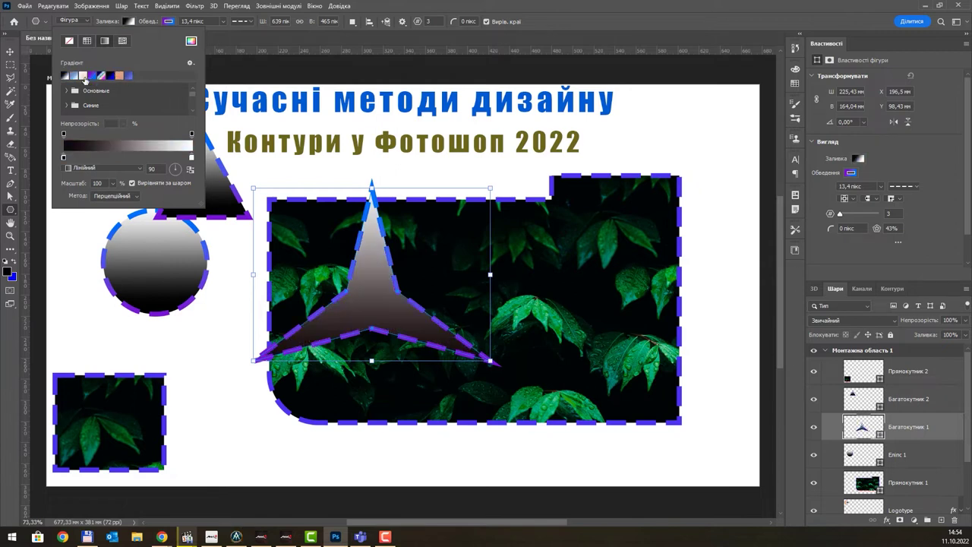
click(84, 76)
click(633, 15)
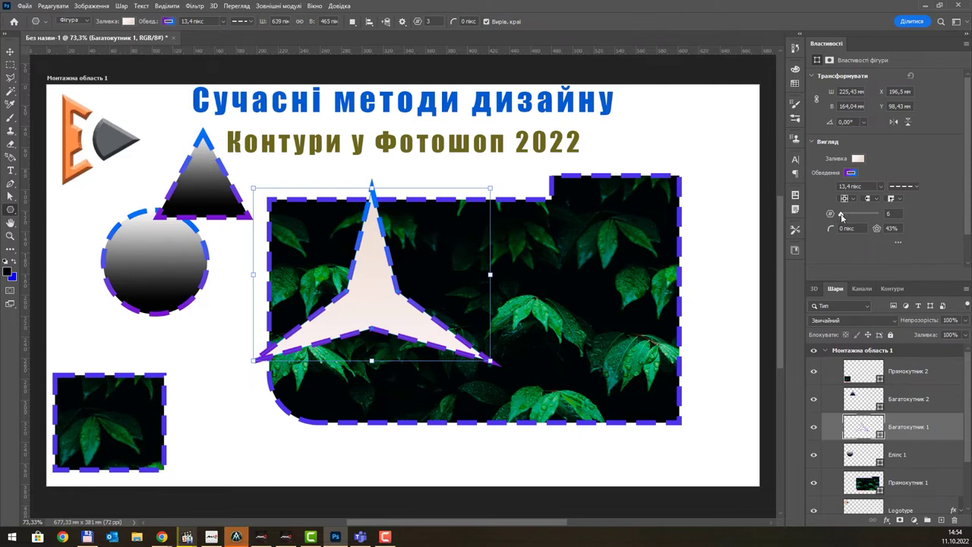
drag(841, 217, 840, 218)
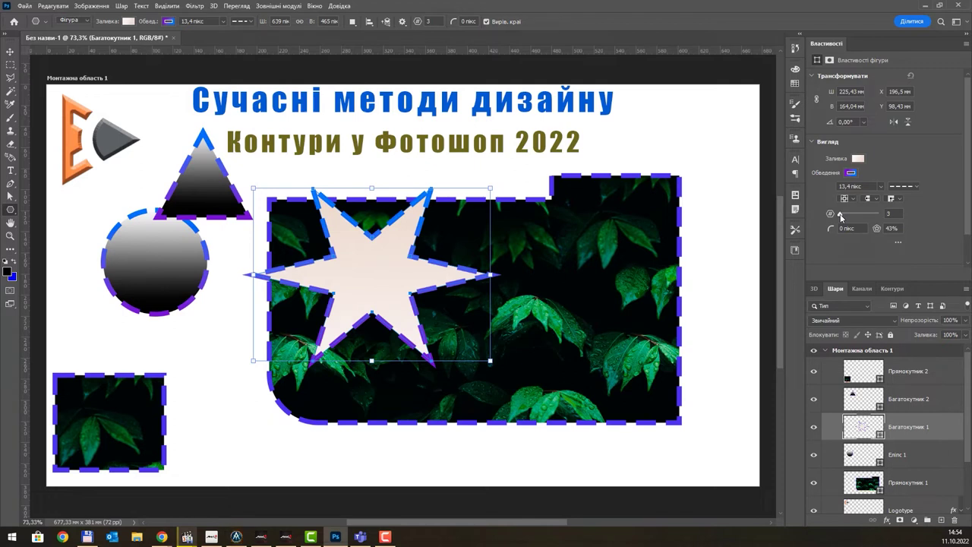
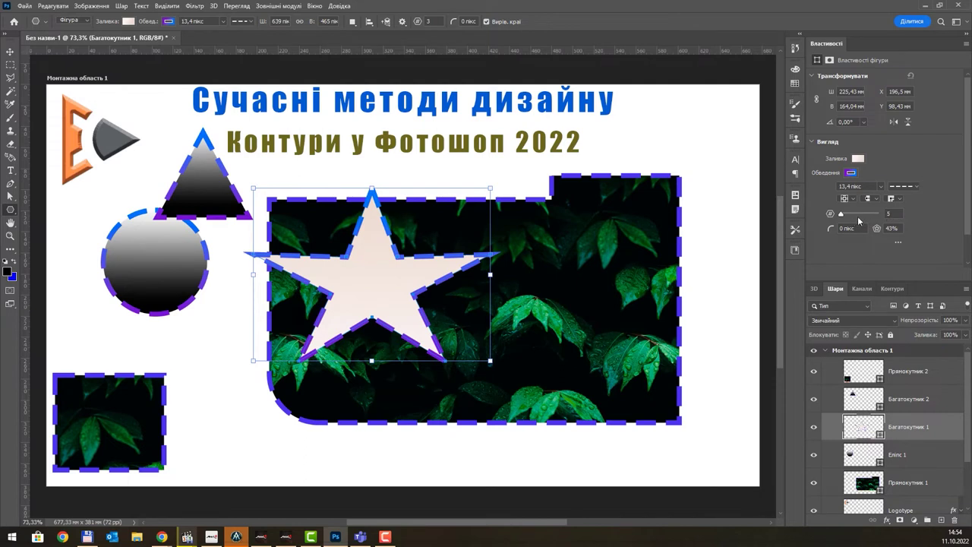
Make the star 14-pointed, try an 11.2 px corner radius, then return corners to 0 px
key(ctrl+plus)
drag(841, 217, 845, 215)
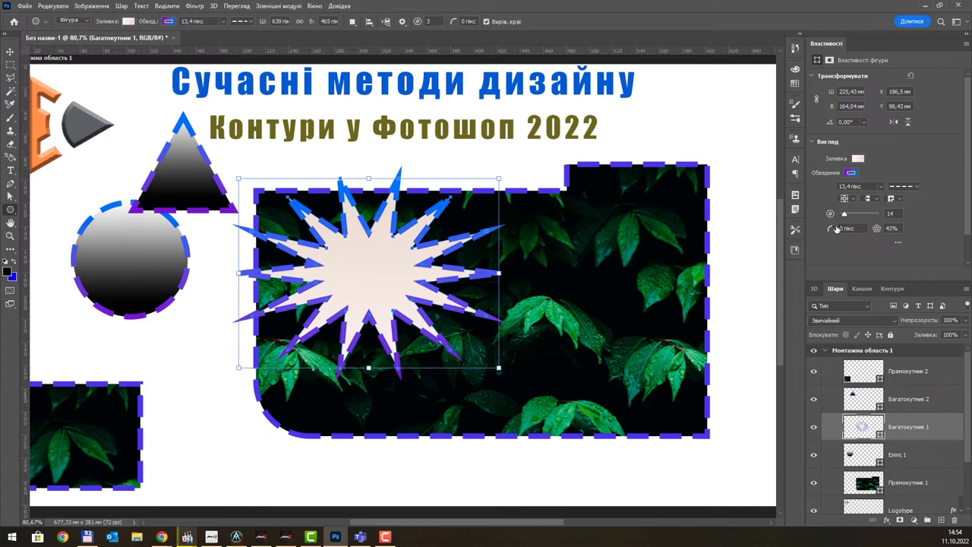
drag(834, 231, 866, 229)
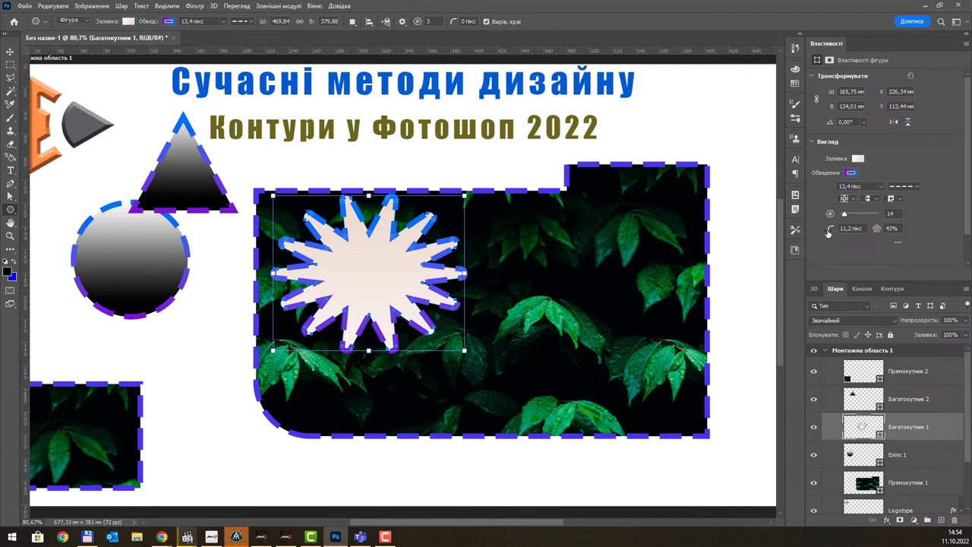
drag(833, 232, 433, 206)
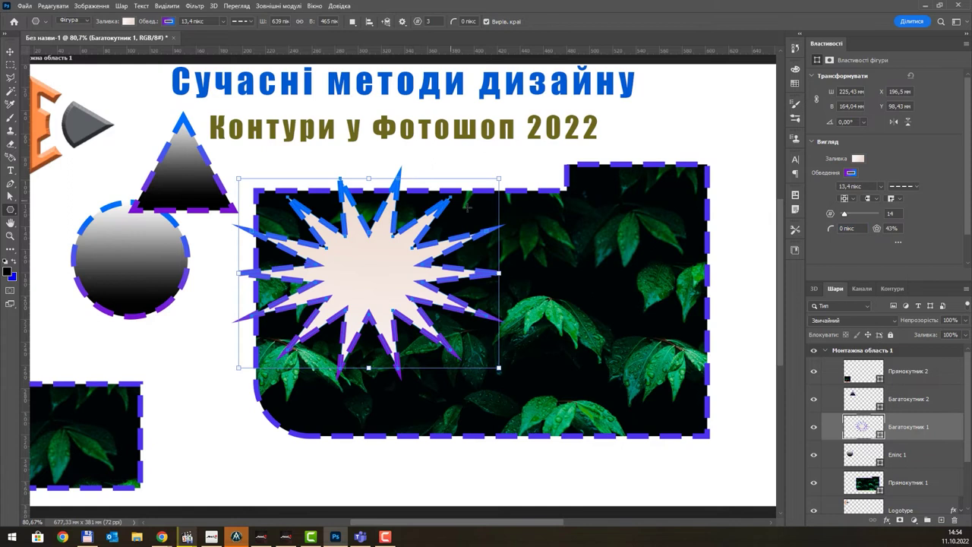
scroll(467, 207, down, 1)
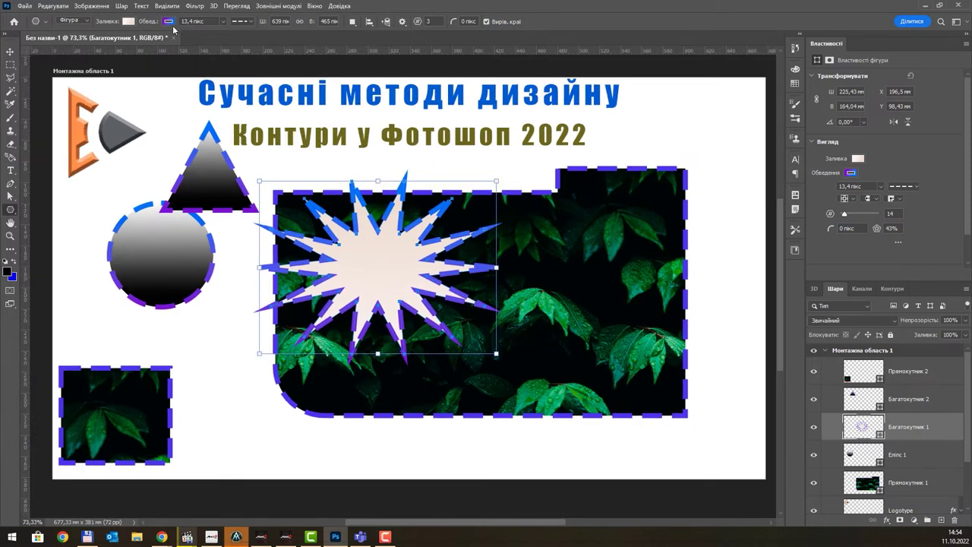
Set the star's stroke to No Color to remove its dashed outline
click(170, 25)
click(108, 40)
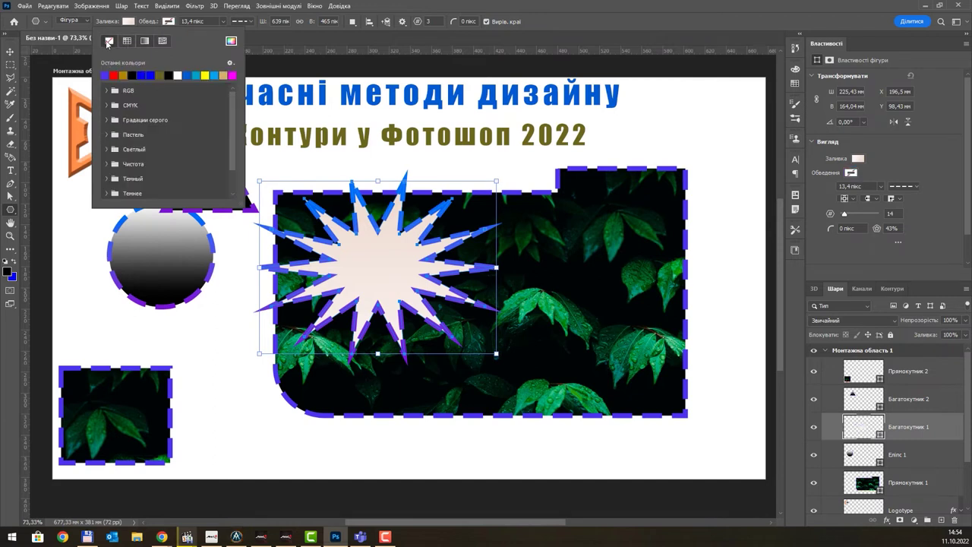
click(545, 44)
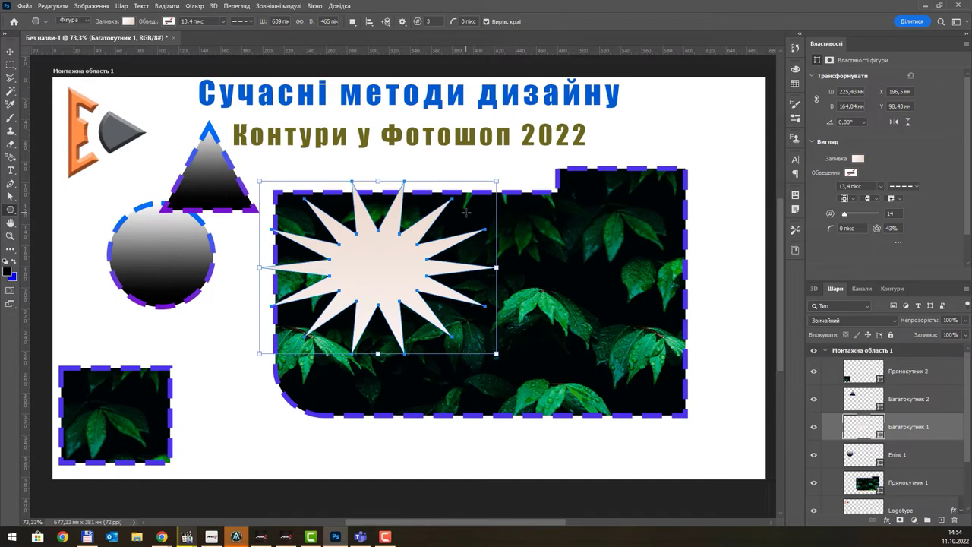
Move the star right and down to X 249.77 mm, Y 119.24 mm in the leaf photo
click(11, 52)
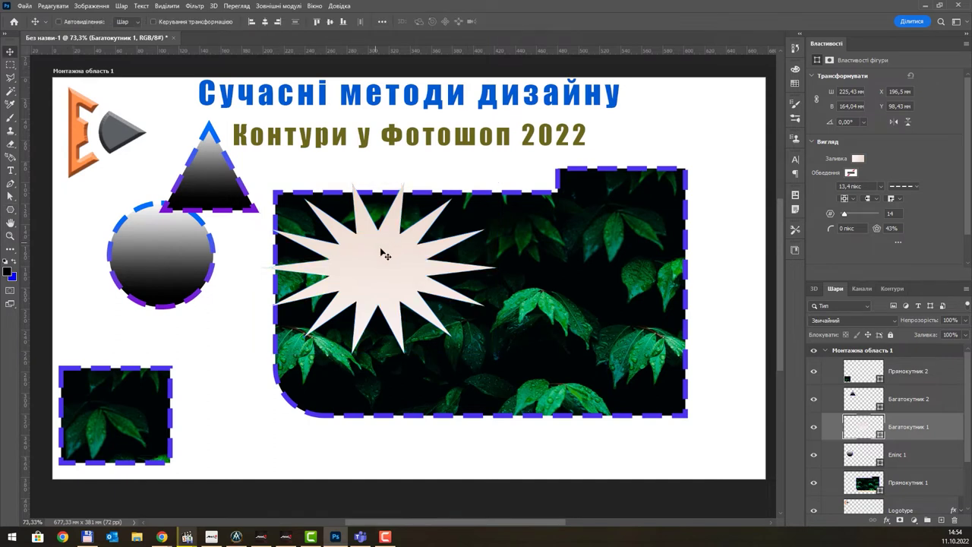
drag(406, 246, 461, 268)
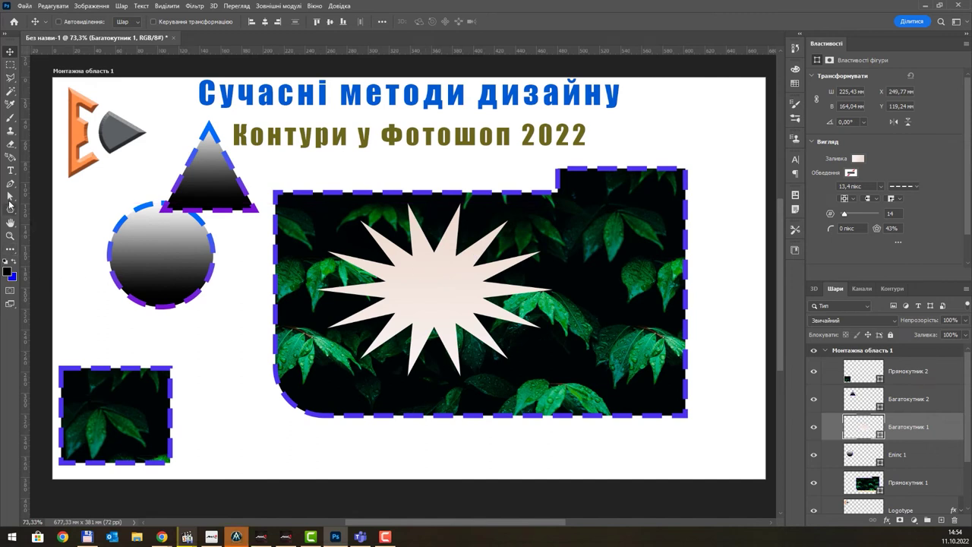
click(11, 210)
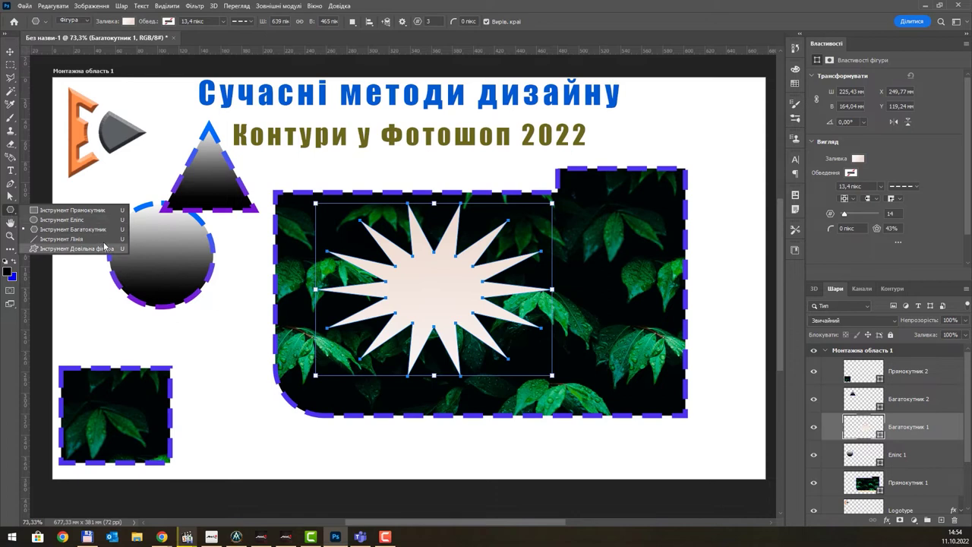
Draw a lower-left to upper-right line arrow with a 66.46 px black stroke
click(61, 238)
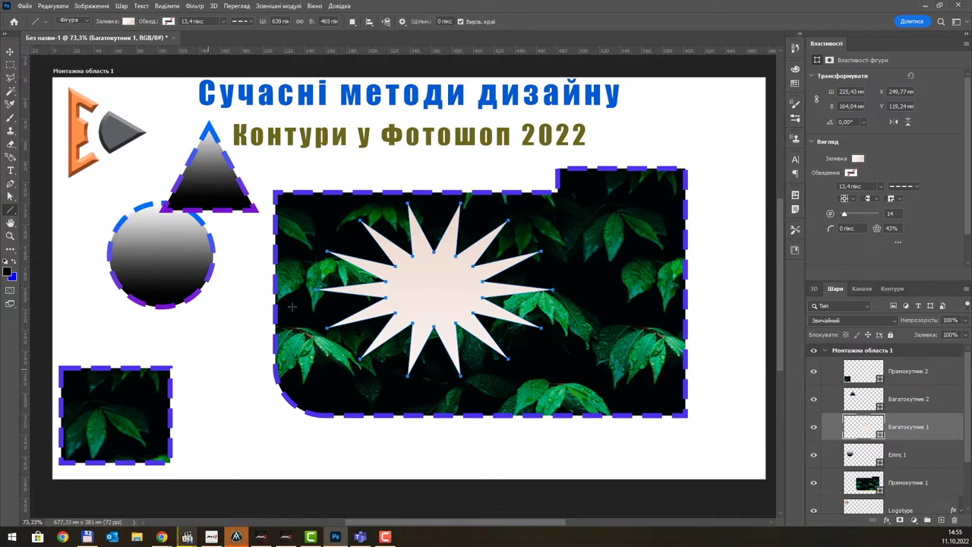
drag(209, 369, 715, 123)
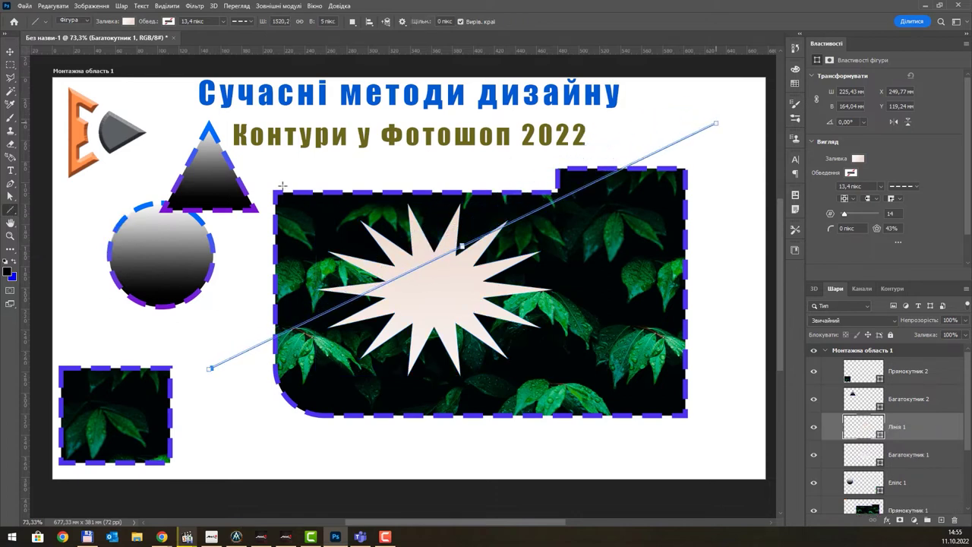
click(131, 23)
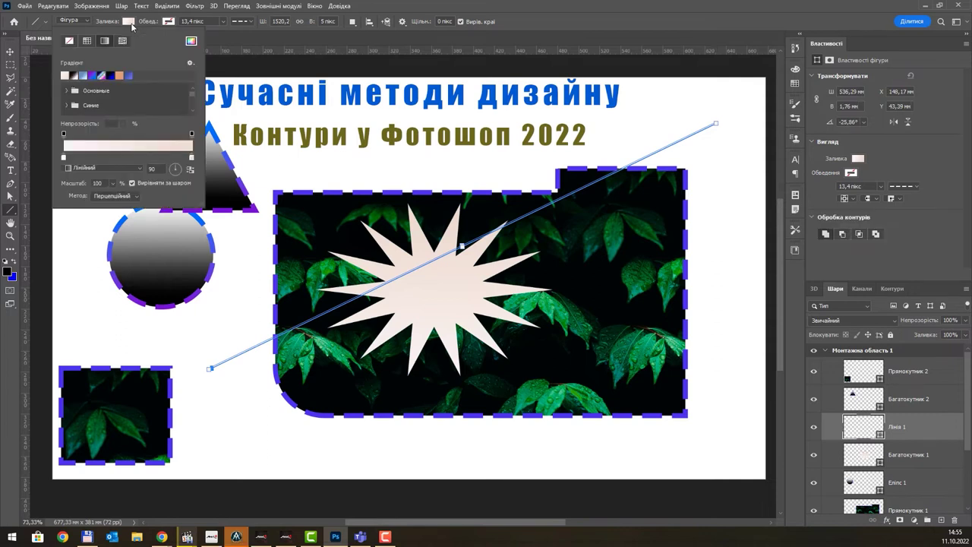
click(132, 24)
click(222, 22)
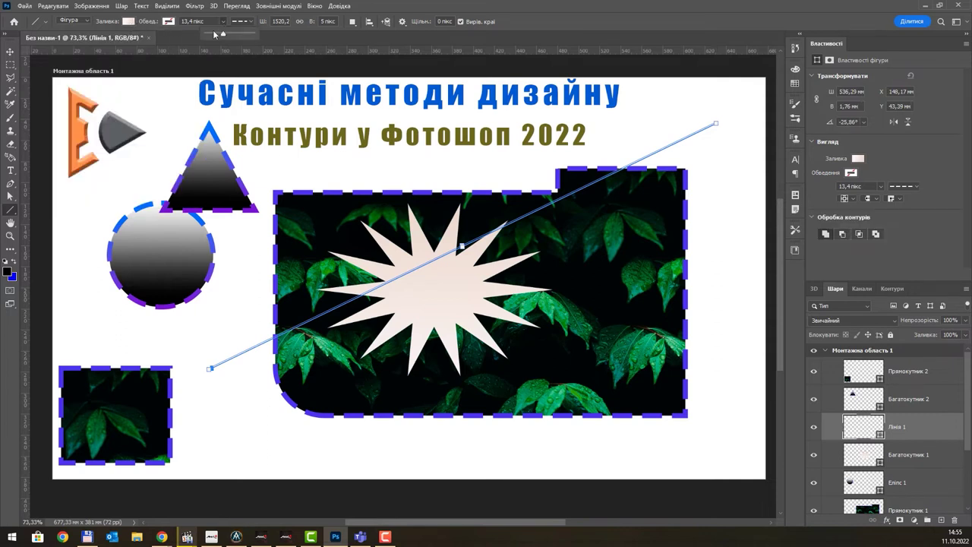
drag(215, 34, 243, 35)
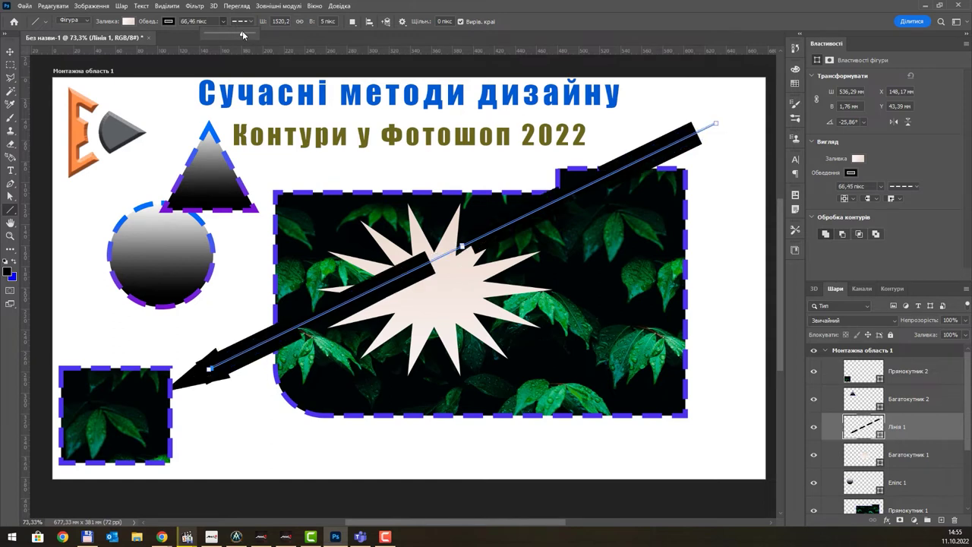
click(521, 21)
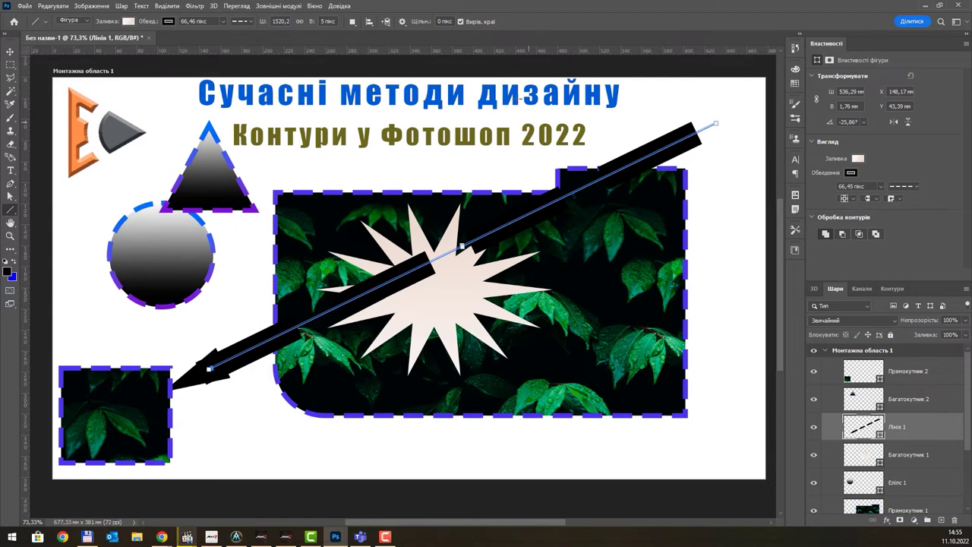
click(403, 21)
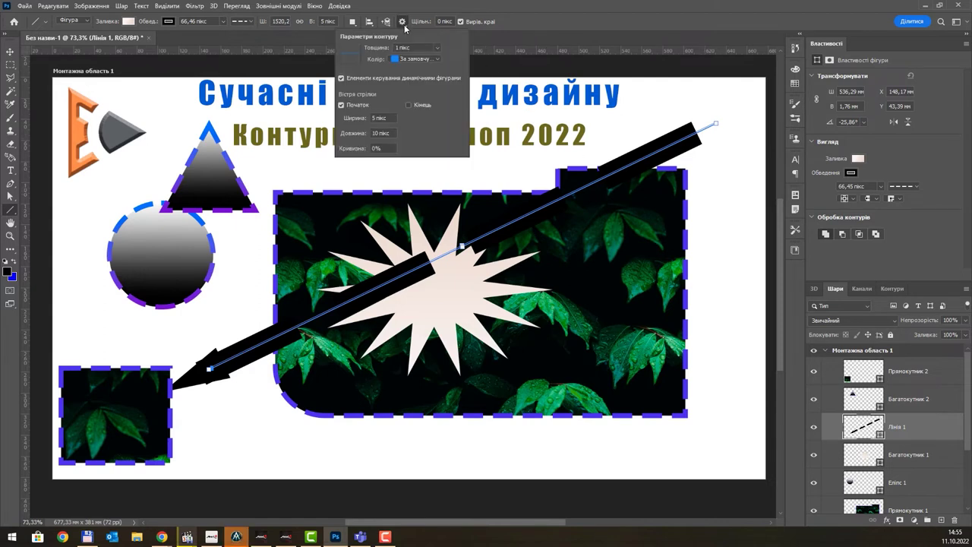
Browse the arrow's path operation, path alignment and stroke alignment menus without changing anything
click(402, 22)
click(386, 21)
click(386, 22)
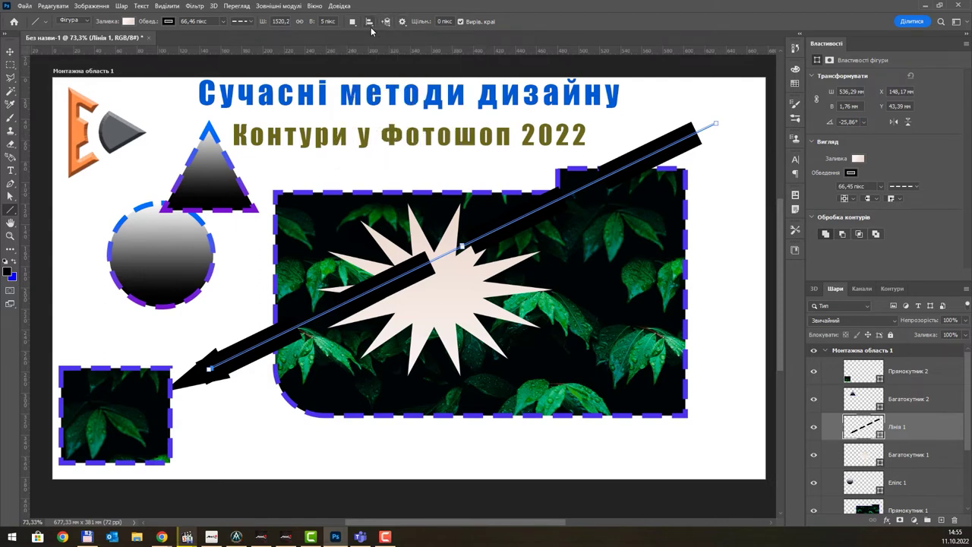
click(369, 23)
click(369, 23)
click(352, 21)
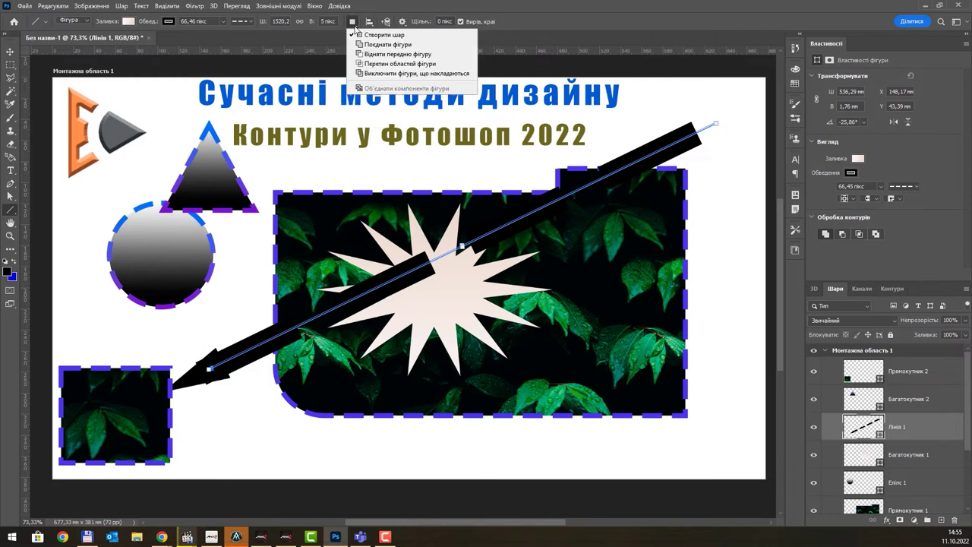
click(355, 28)
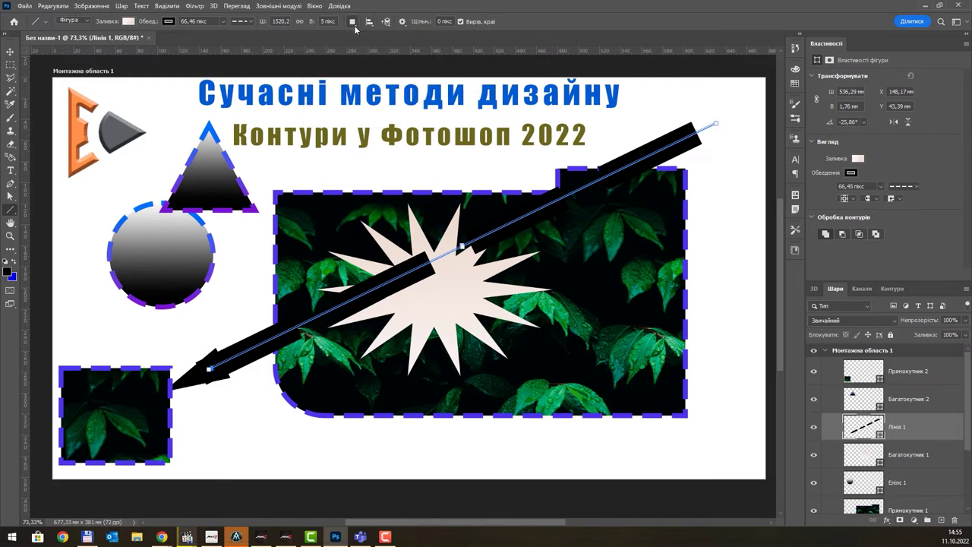
click(914, 187)
click(912, 188)
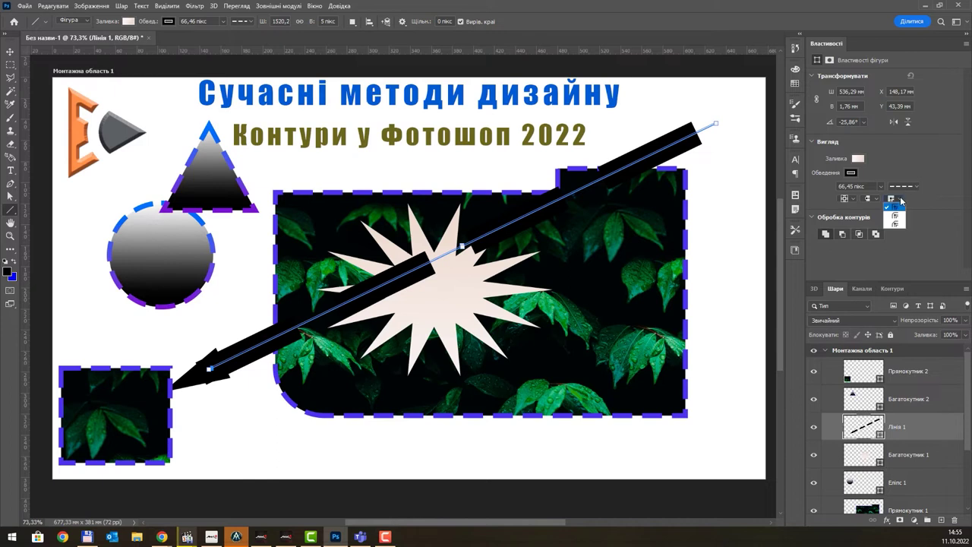
click(877, 198)
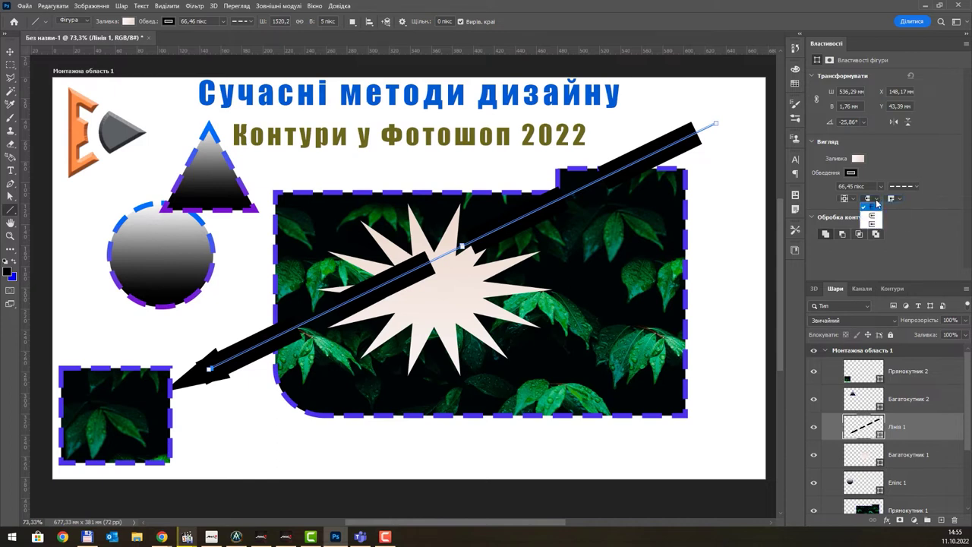
click(877, 198)
click(855, 199)
click(856, 200)
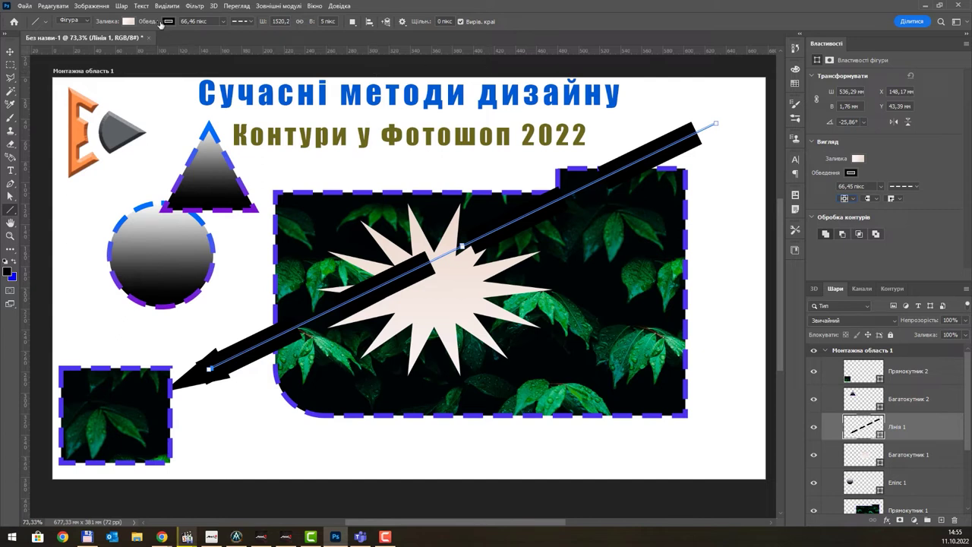
Change the arrow's stroke type from dashed to solid via More Options
click(252, 23)
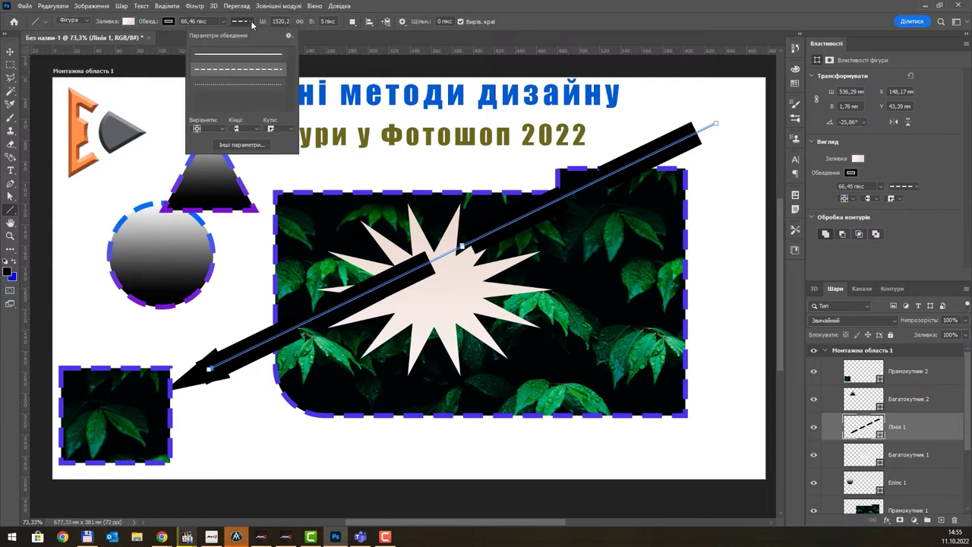
click(258, 131)
click(258, 131)
click(241, 144)
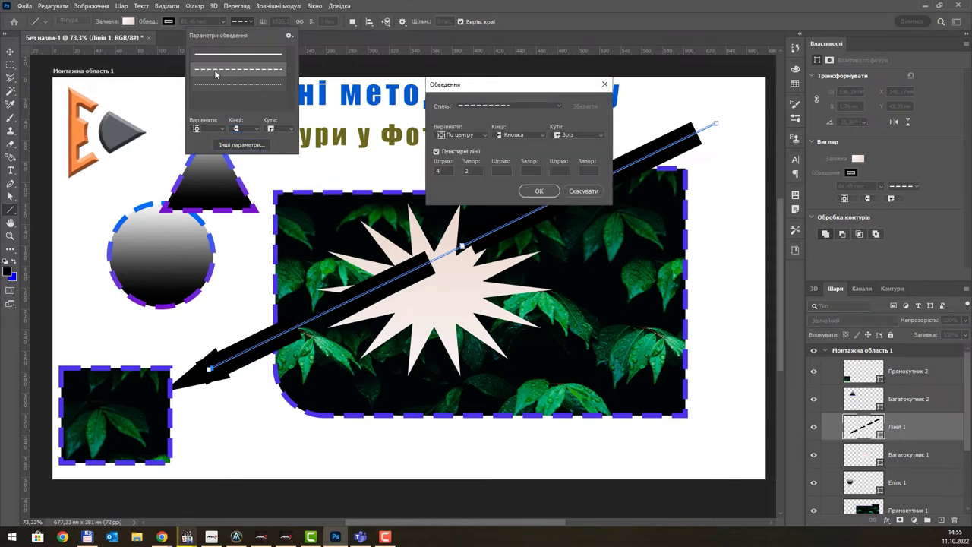
click(604, 83)
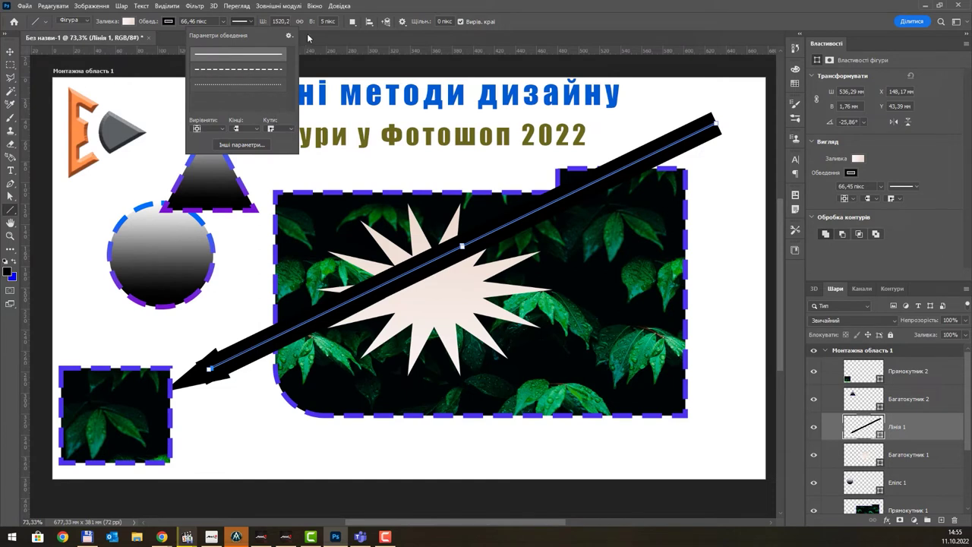
Adjust the line's arrowhead width and length values in the options bar
click(274, 23)
drag(264, 23, 233, 26)
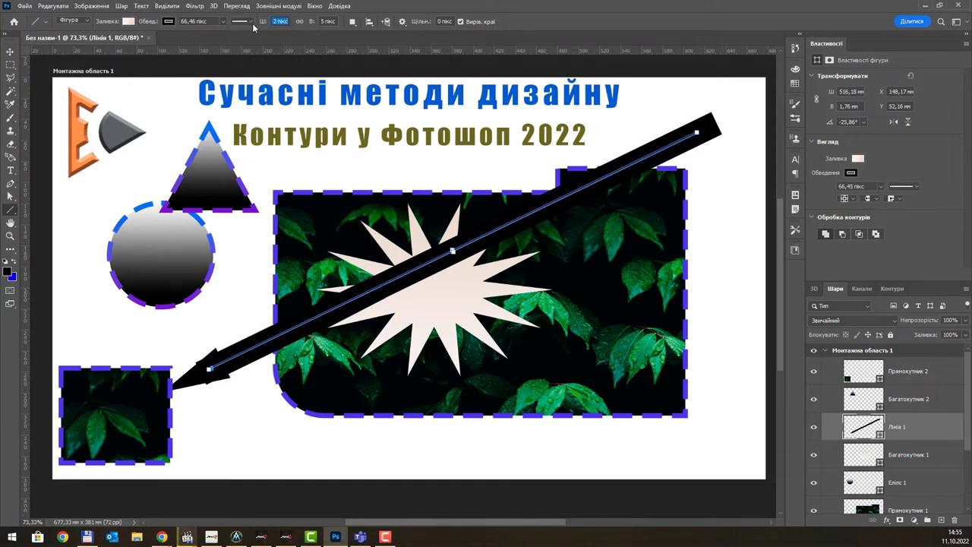
double_click(327, 22)
text(0)
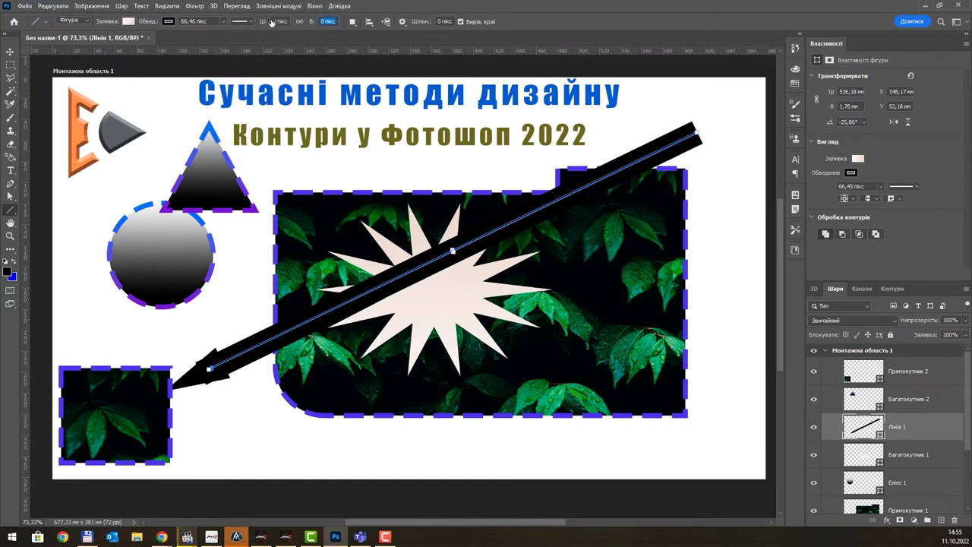
text(1)
key(Return)
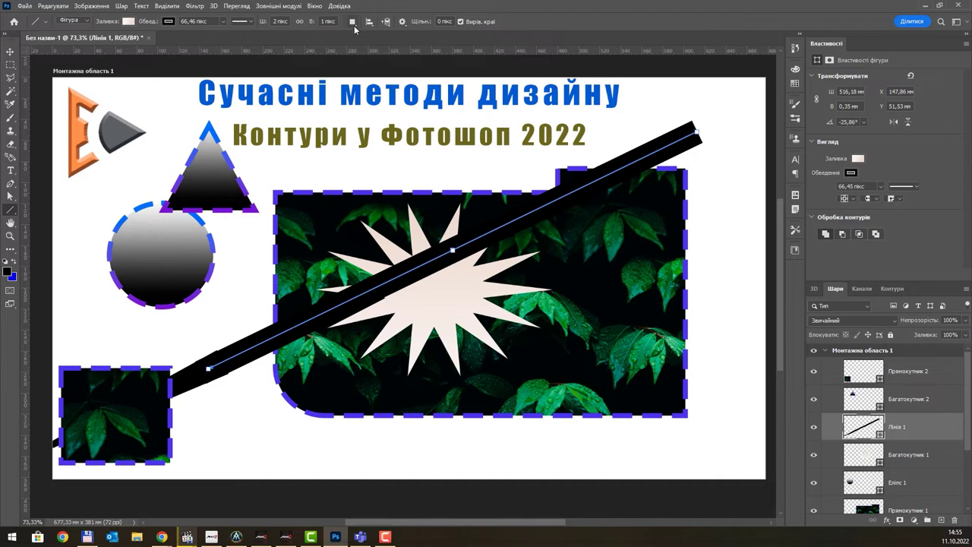
click(353, 23)
click(353, 24)
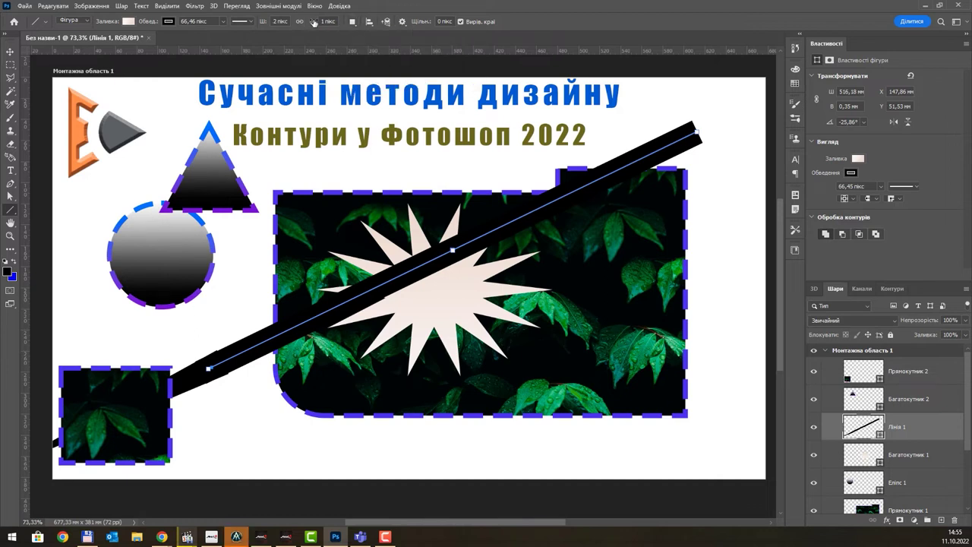
drag(313, 21, 342, 23)
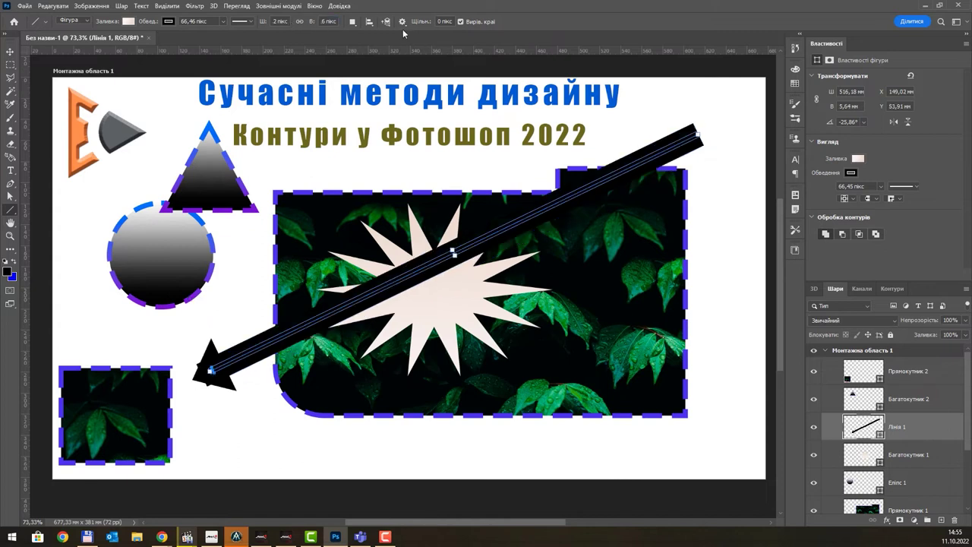
Uncheck the Start arrowhead in the line's path options
click(369, 22)
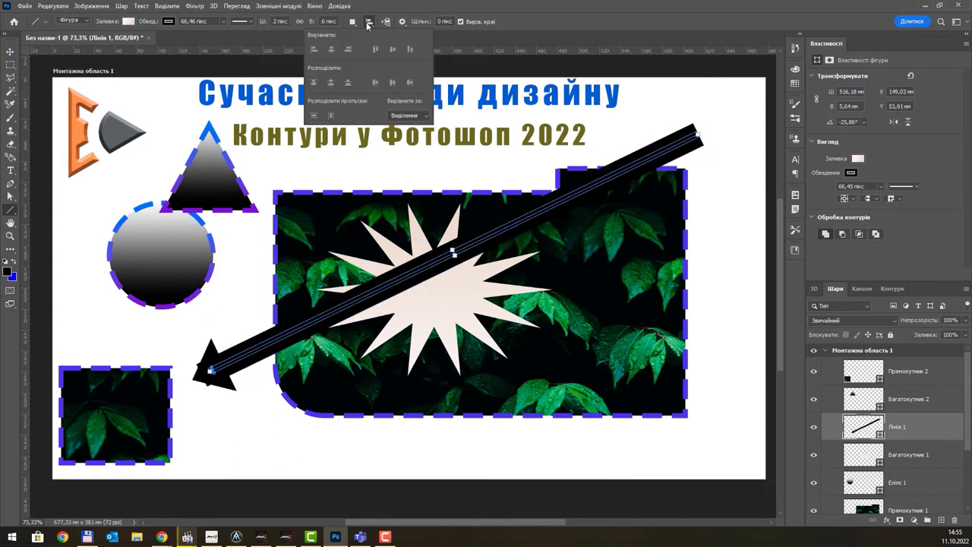
click(354, 23)
click(403, 23)
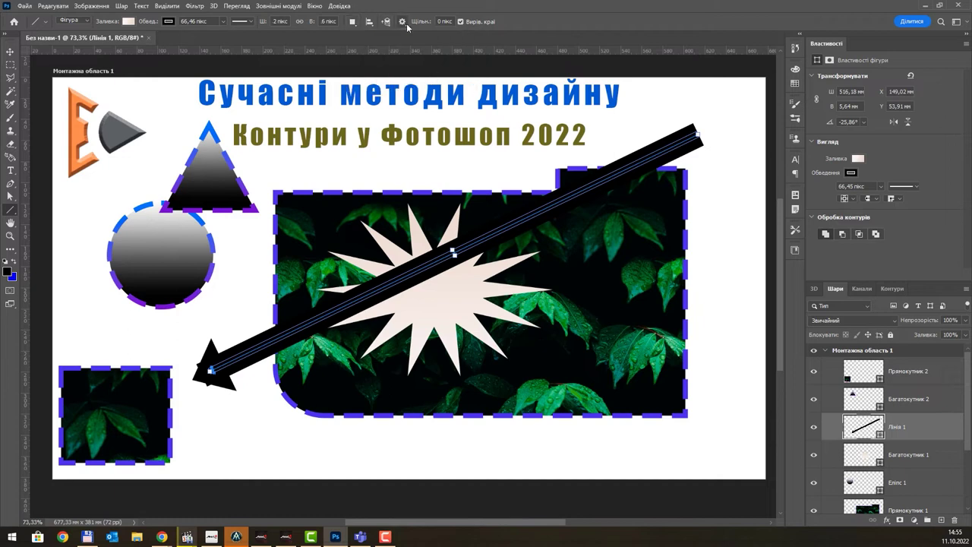
click(403, 23)
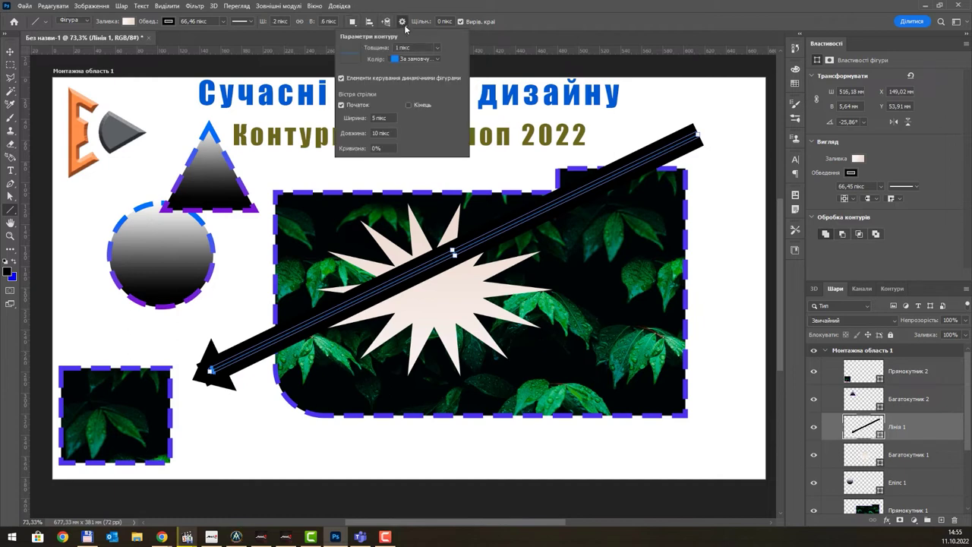
click(351, 107)
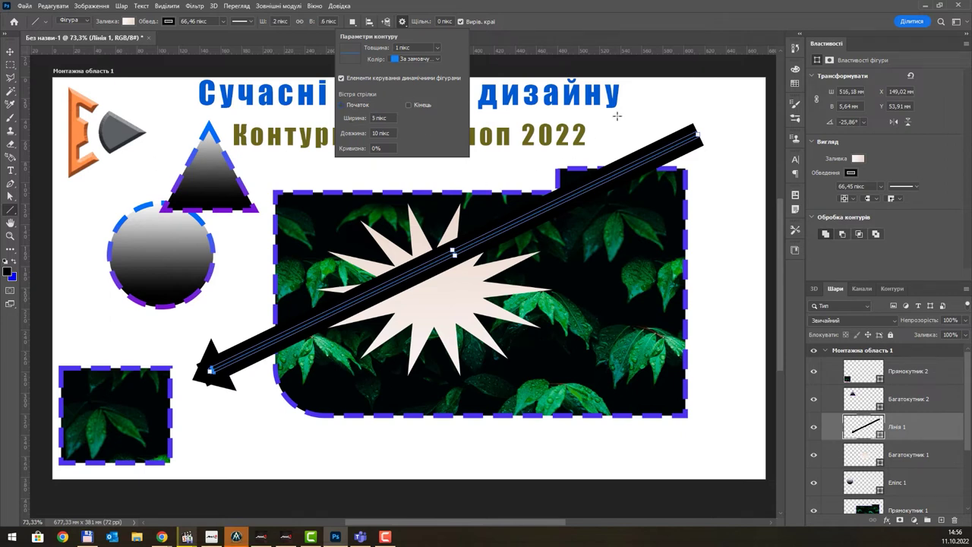
Draw a second diagonal line, then select the Лінія 1 layer and change its stroke alignment
drag(617, 115, 217, 306)
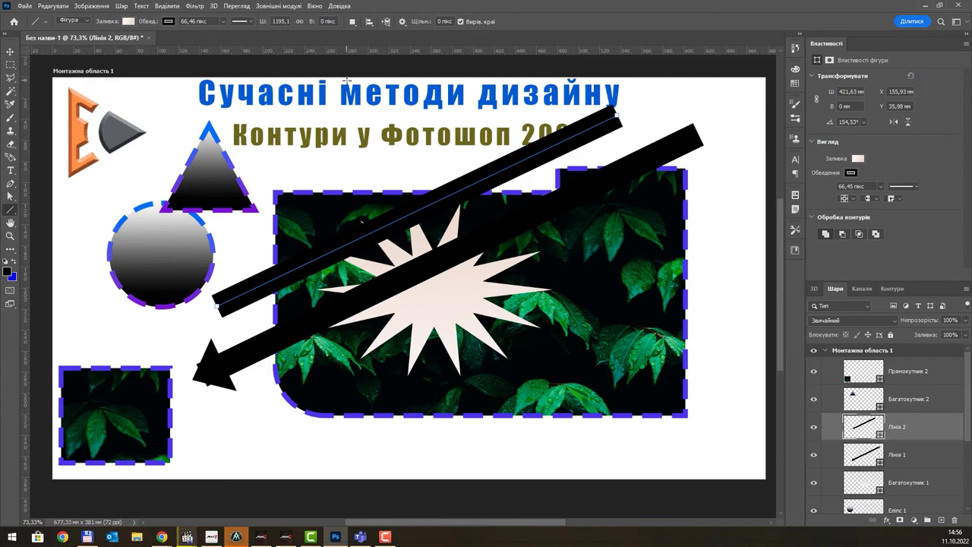
click(10, 50)
click(918, 459)
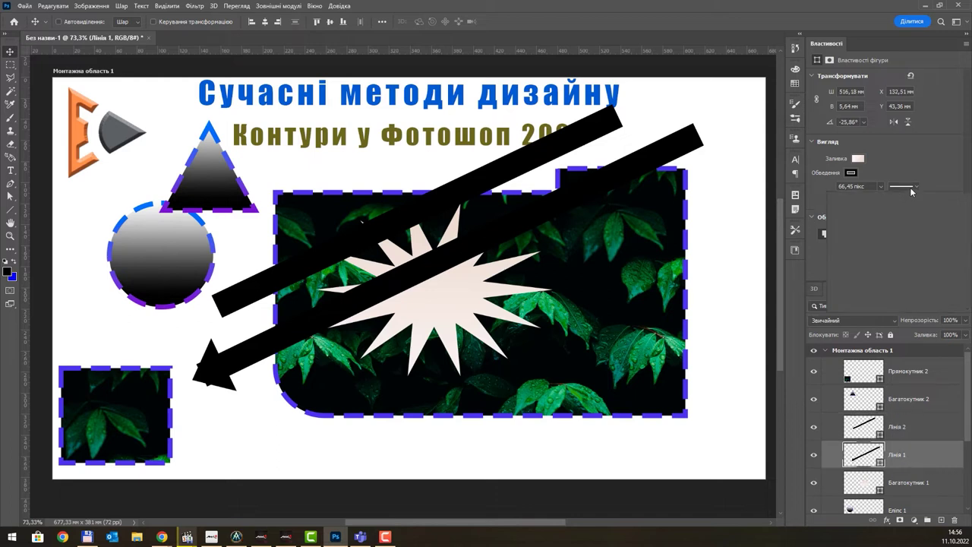
click(879, 201)
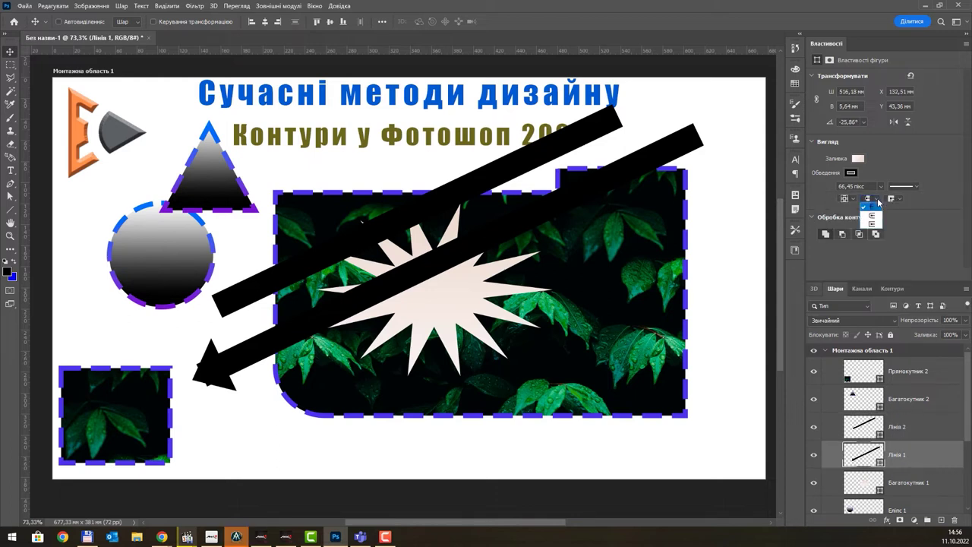
click(871, 208)
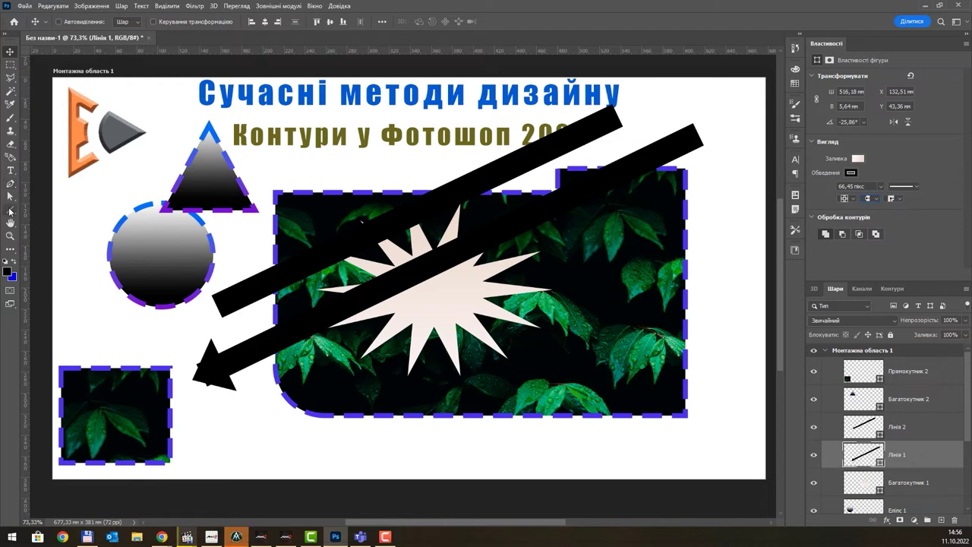
Look through the Line tool's path arrangement and path options, then collapse path operations
click(11, 209)
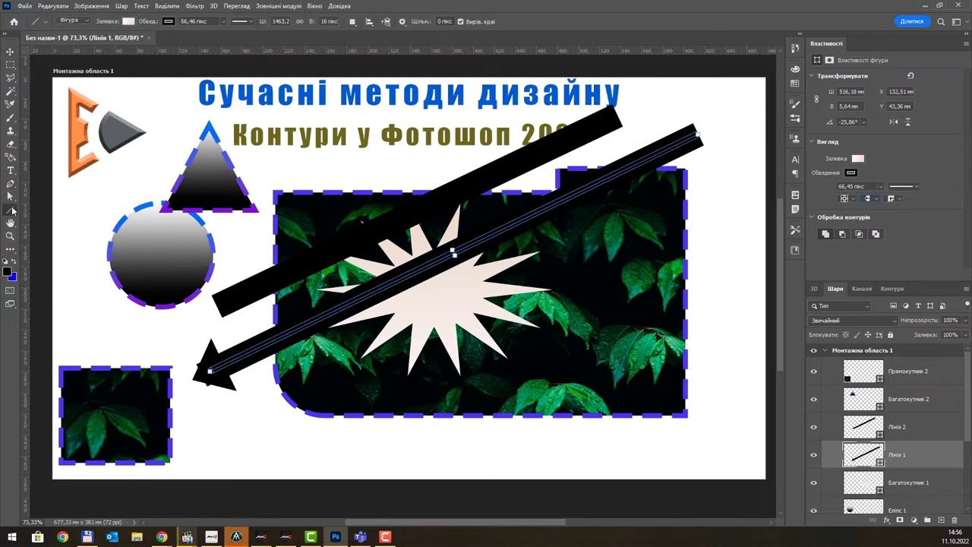
click(387, 21)
click(392, 29)
click(403, 22)
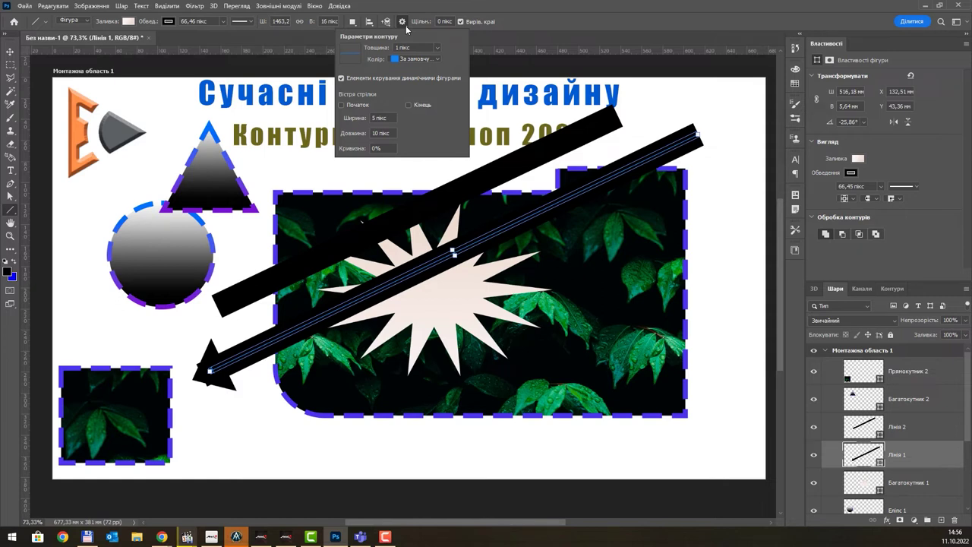
click(406, 29)
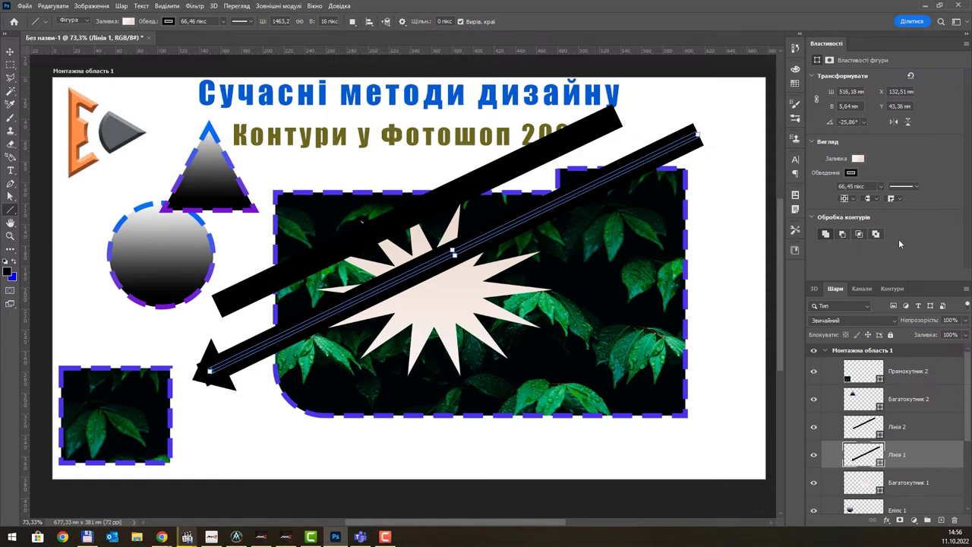
click(814, 218)
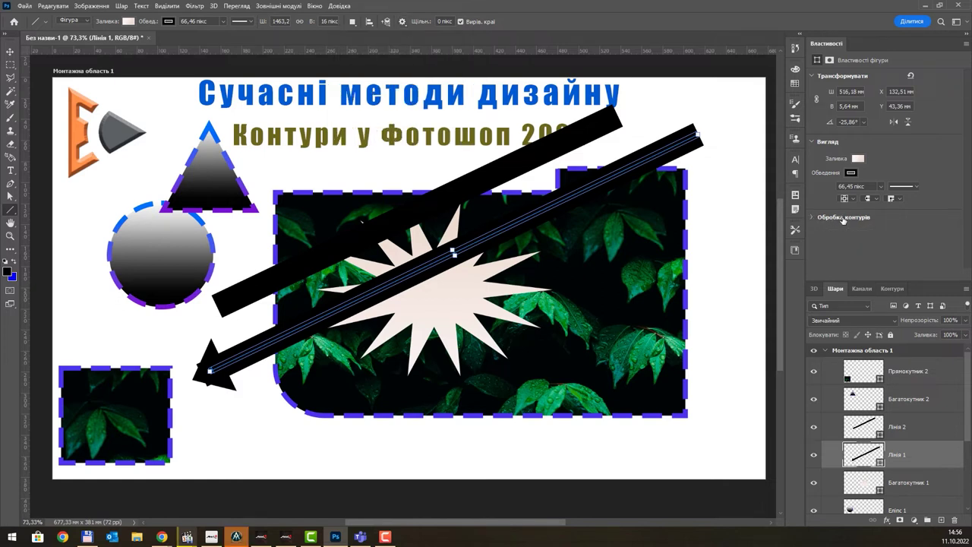
Reset the arrow line's transform and give it a blue stroke
click(911, 76)
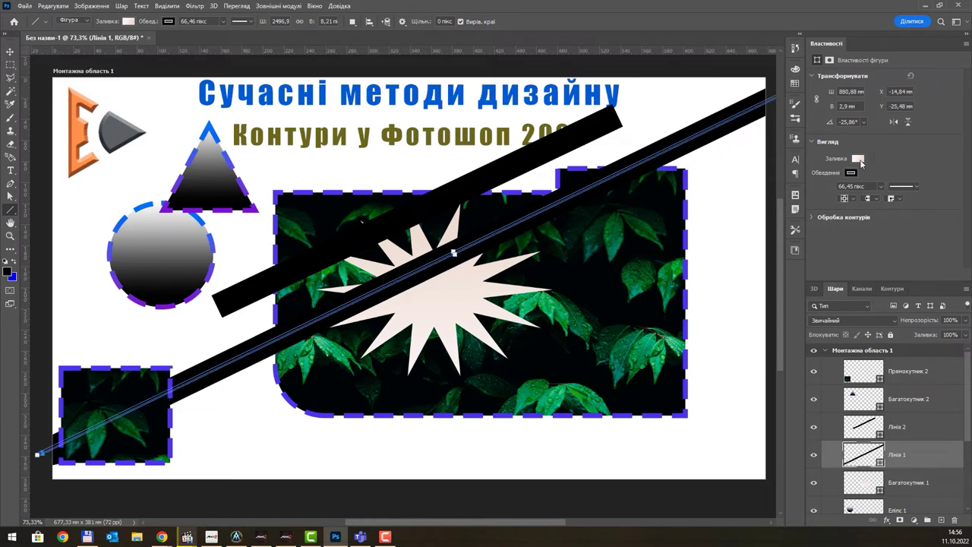
click(858, 157)
click(909, 158)
click(851, 173)
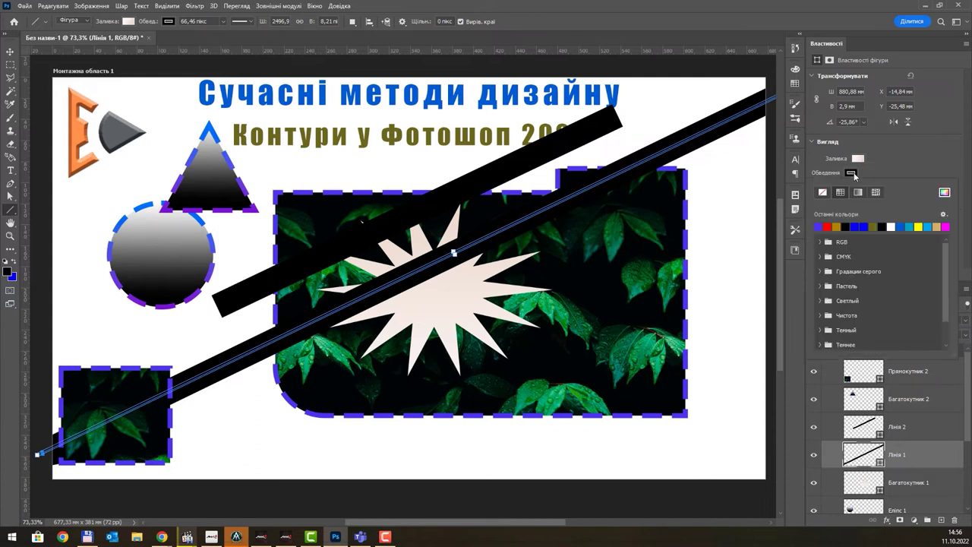
click(869, 226)
click(909, 146)
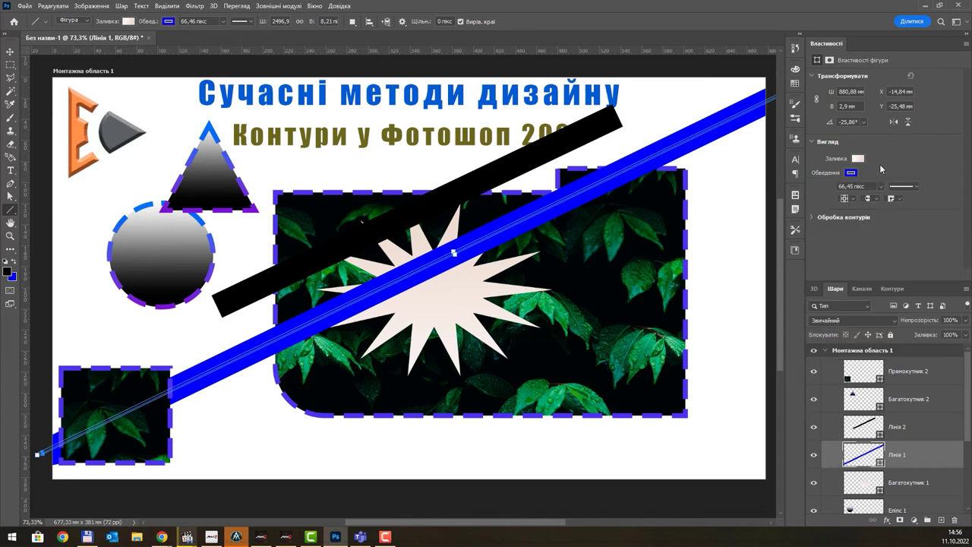
Set the line's stroke width to about 21.74 px and its width to 20 mm
click(881, 186)
mouse_move(873, 198)
mouse_down()
mouse_move(855, 198)
mouse_move(868, 199)
mouse_up()
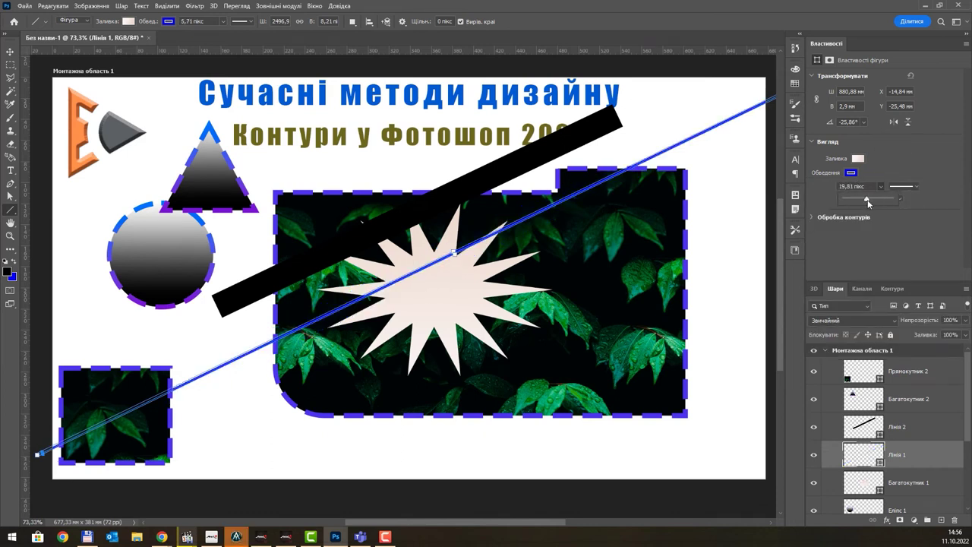
click(895, 200)
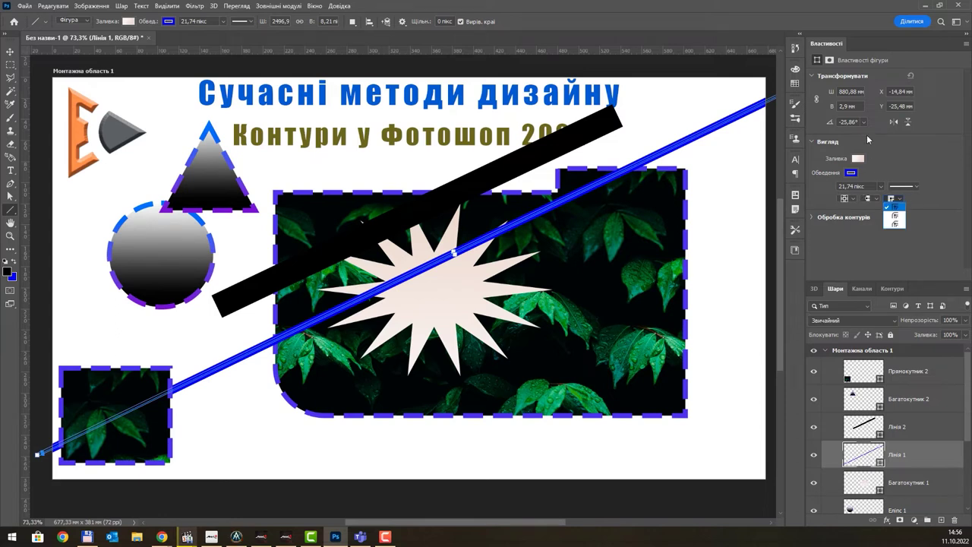
click(850, 92)
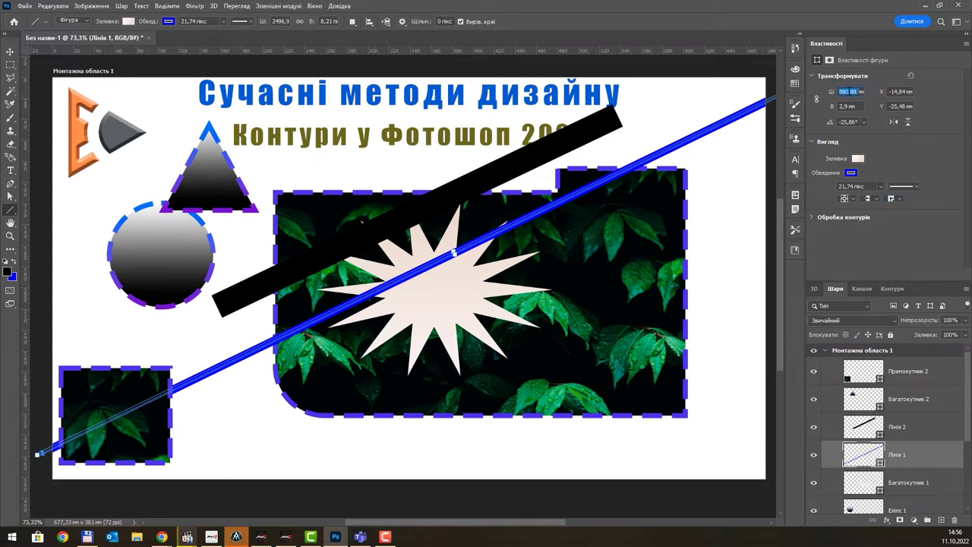
text(20)
key(Tab)
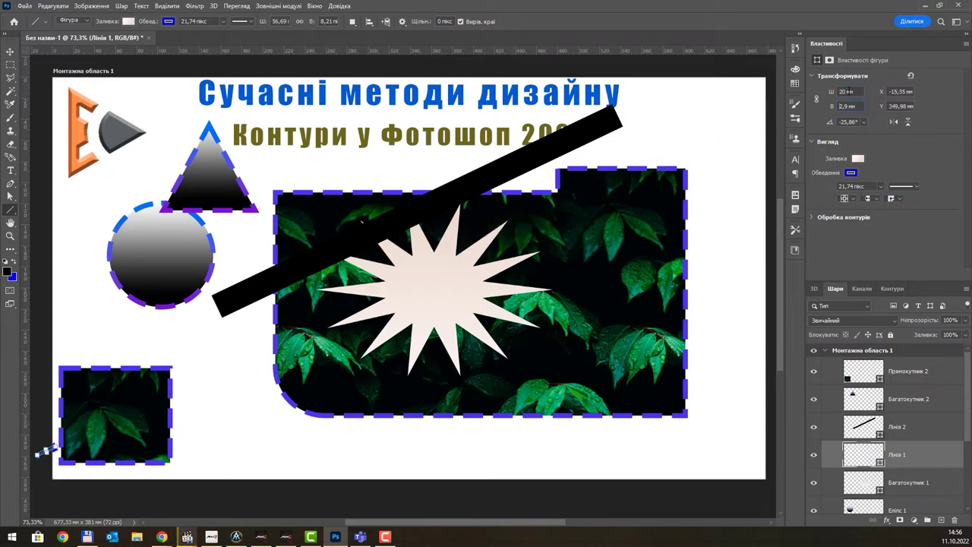
Set the blue line's Y position to 11 mm
click(894, 107)
click(883, 109)
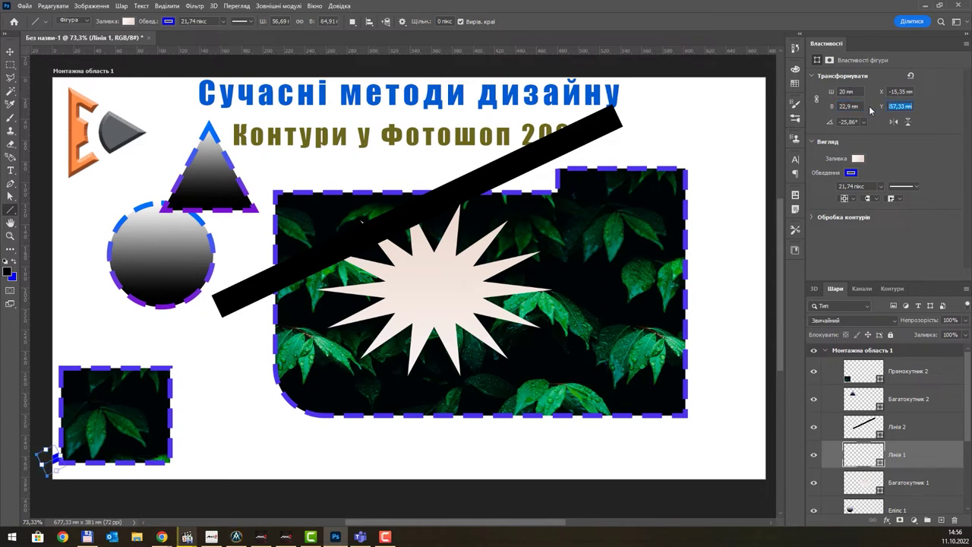
text(11)
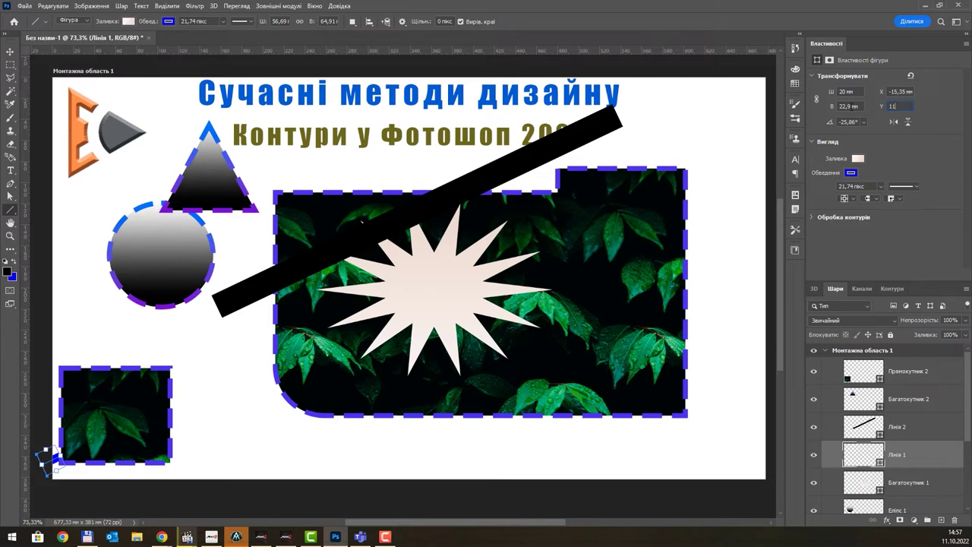
key(Return)
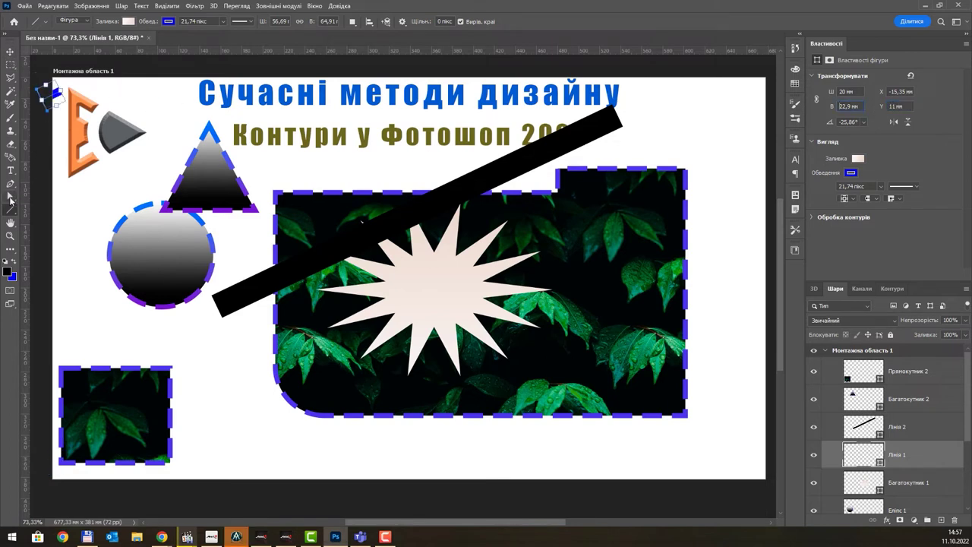
Move the blue line beside the subtitle at X 571.32 mm, Y 45.22 mm
click(11, 196)
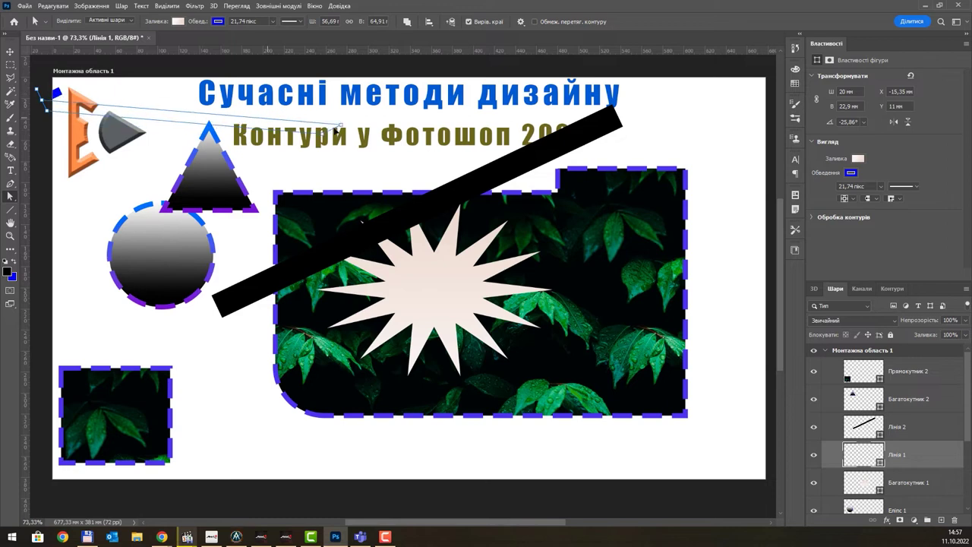
drag(58, 97, 341, 125)
key(Return)
key(ctrl+z)
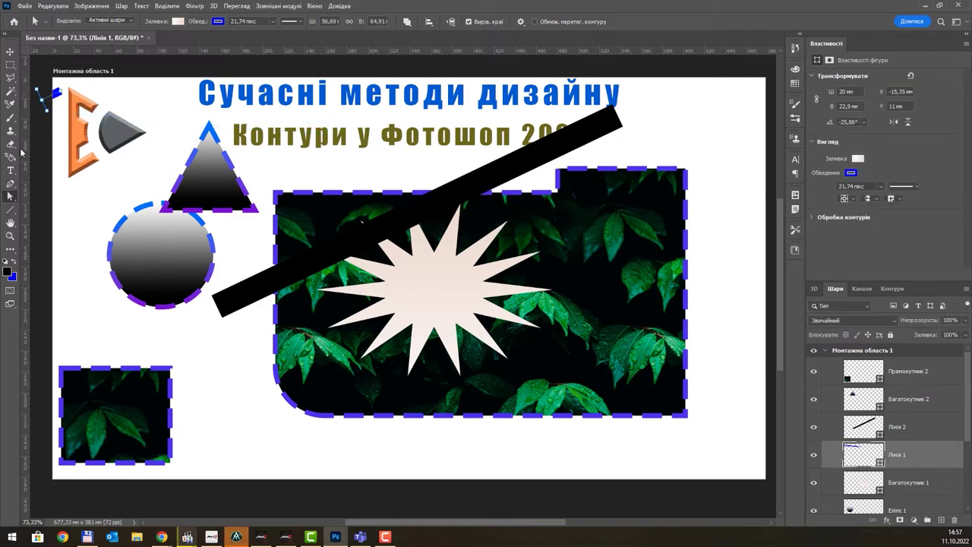
click(11, 52)
mouse_move(65, 92)
mouse_down()
mouse_move(672, 128)
mouse_move(678, 138)
mouse_up()
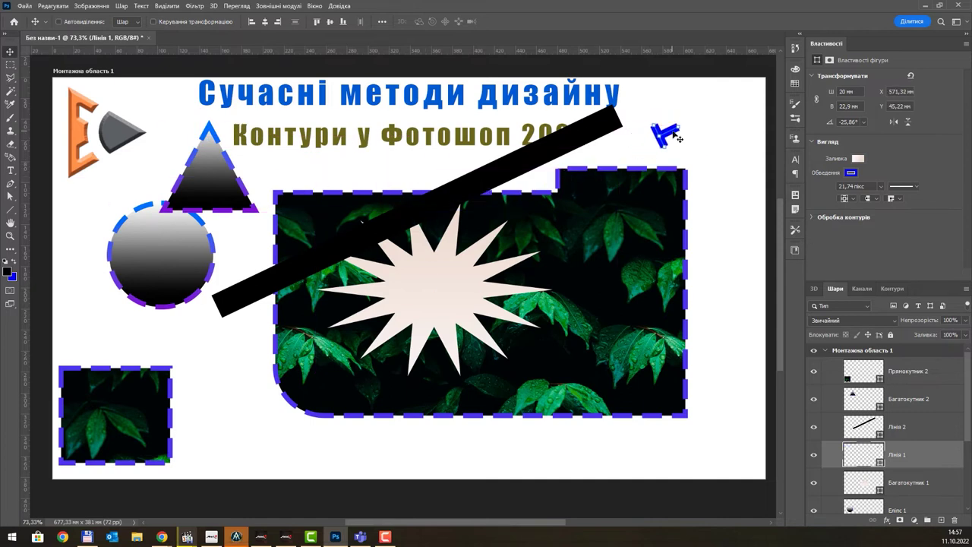
Resize the blue line in Properties, setting its height to 11 mm
scroll(679, 138, up, 1)
scroll(678, 138, up, 1)
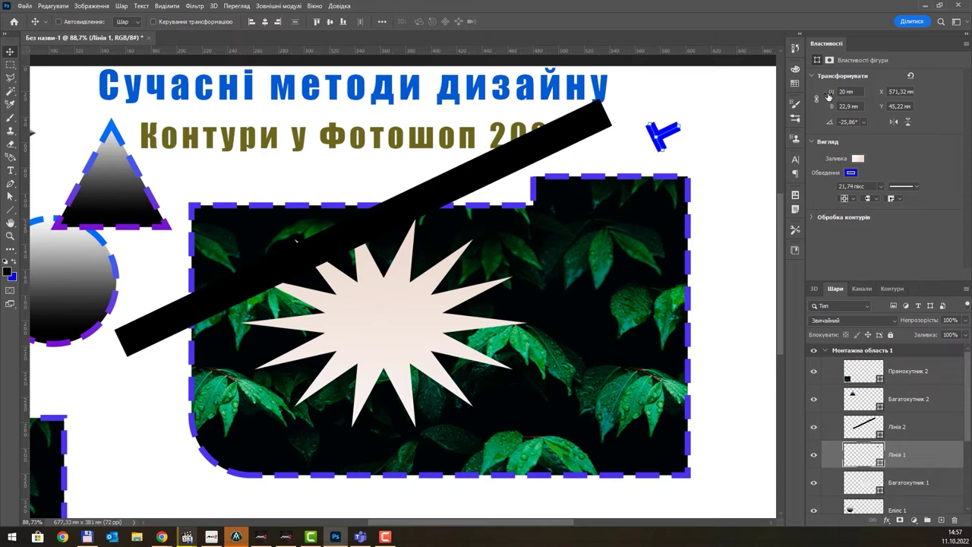
drag(829, 94, 833, 108)
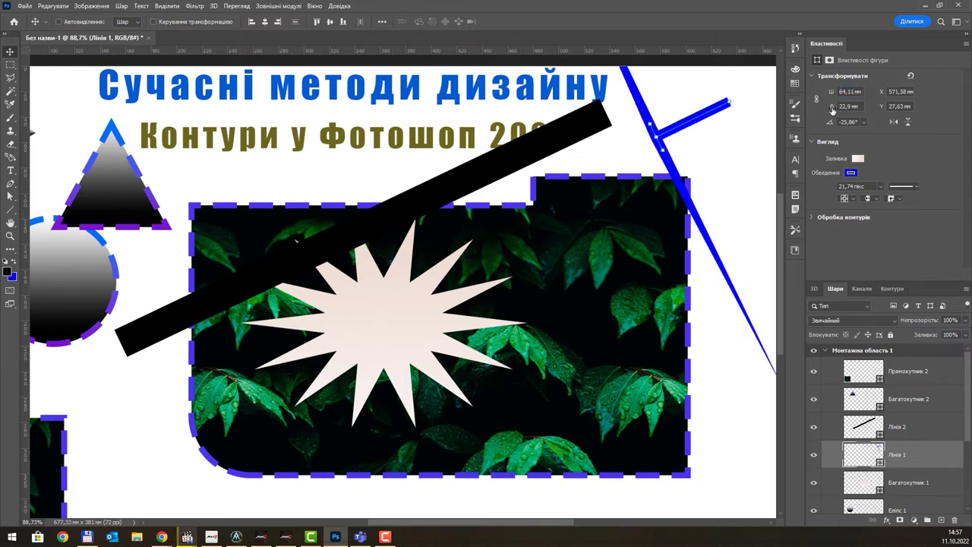
drag(832, 94, 802, 112)
key(Return)
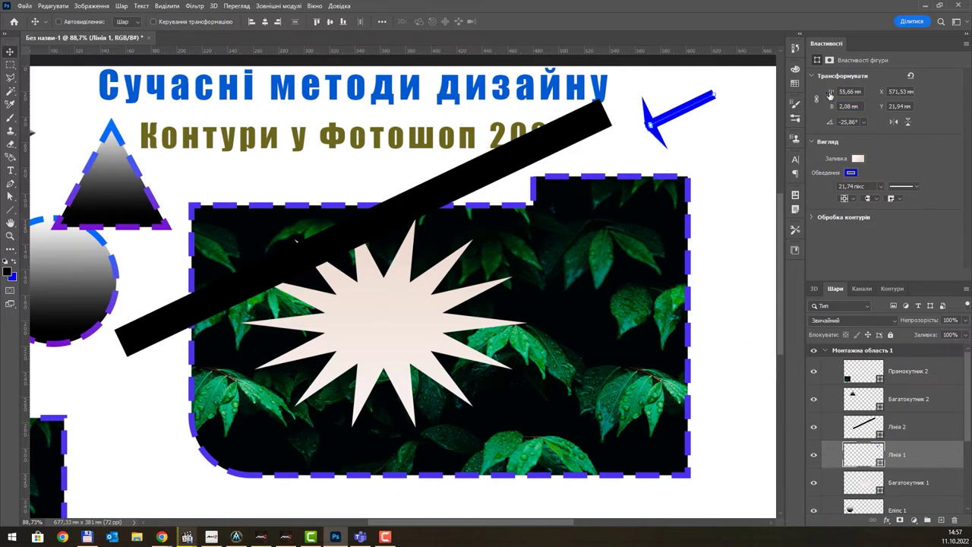
click(863, 107)
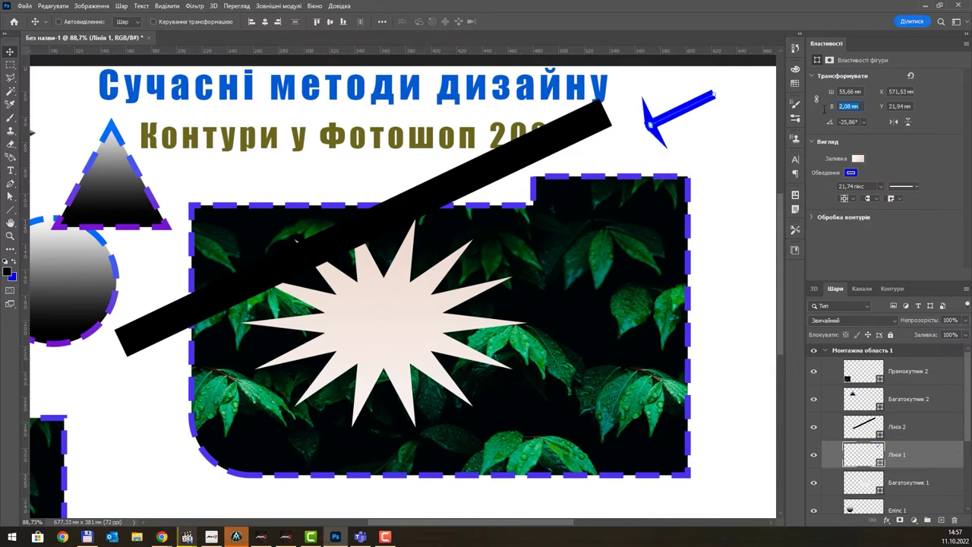
text(11)
key(Return)
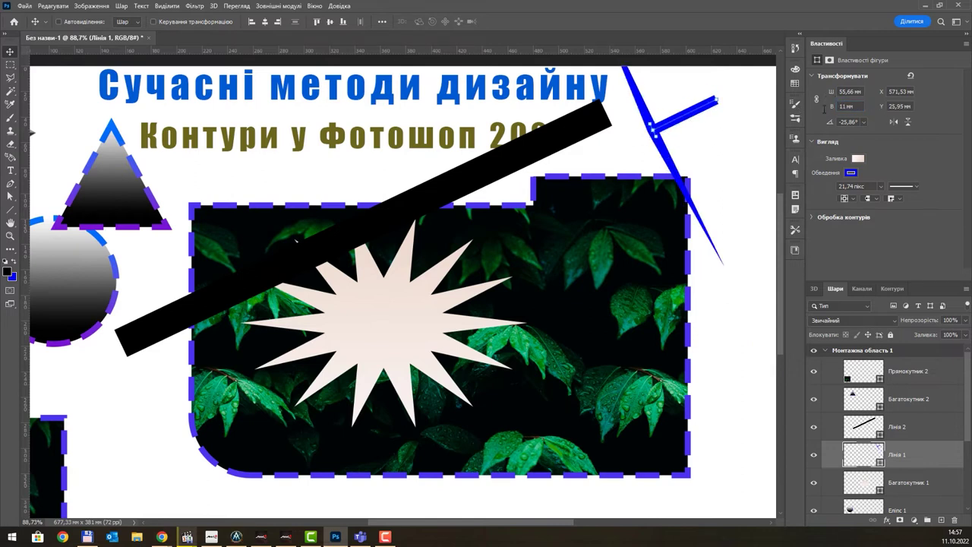
Enlarge the blue line to about 20 mm high and rotate it to 25.41°
mouse_move(836, 109)
mouse_down()
mouse_move(847, 109)
mouse_move(799, 111)
mouse_move(803, 138)
mouse_up()
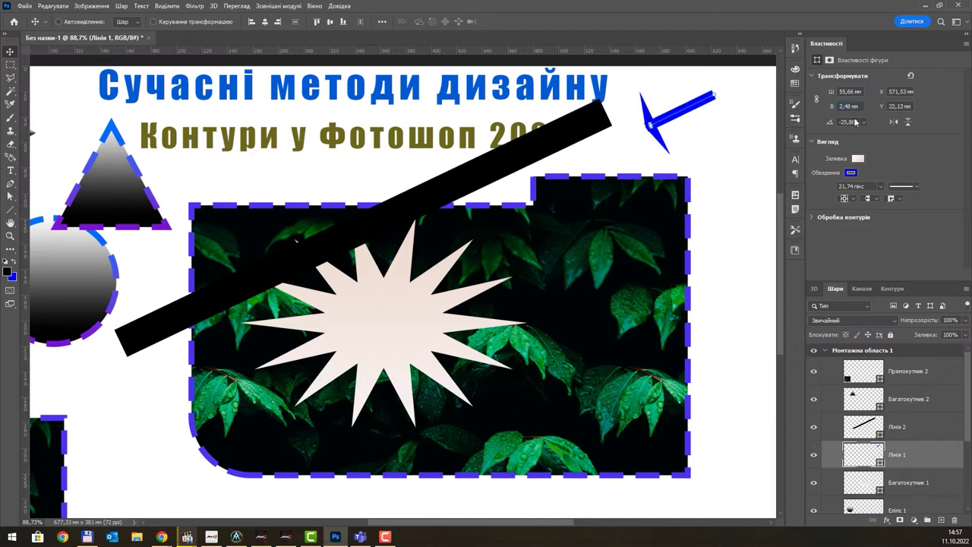
drag(833, 124, 833, 124)
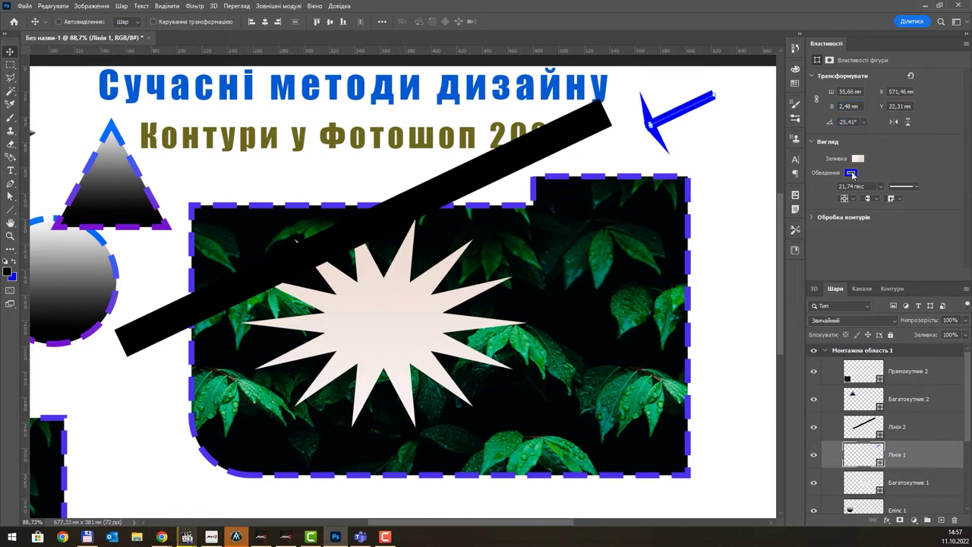
click(849, 172)
click(849, 173)
click(821, 218)
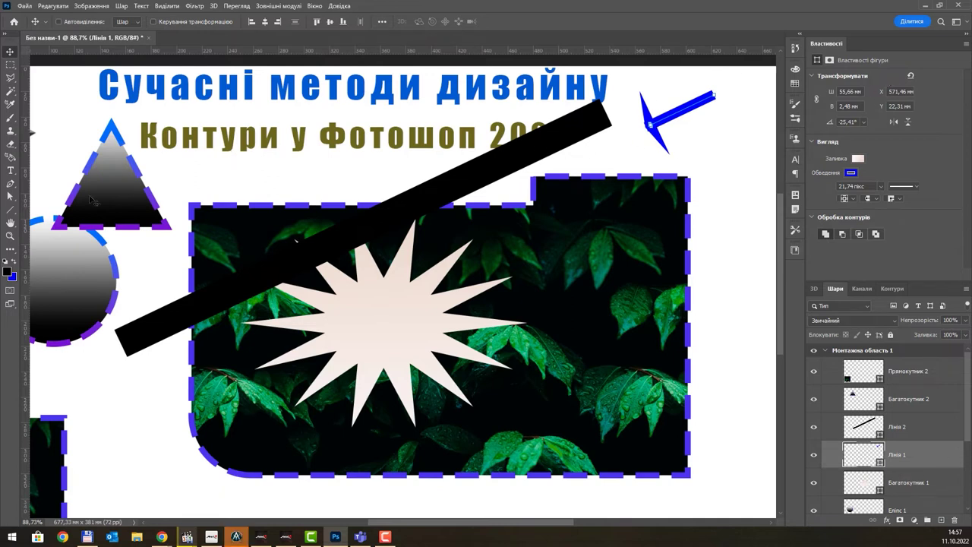
click(9, 211)
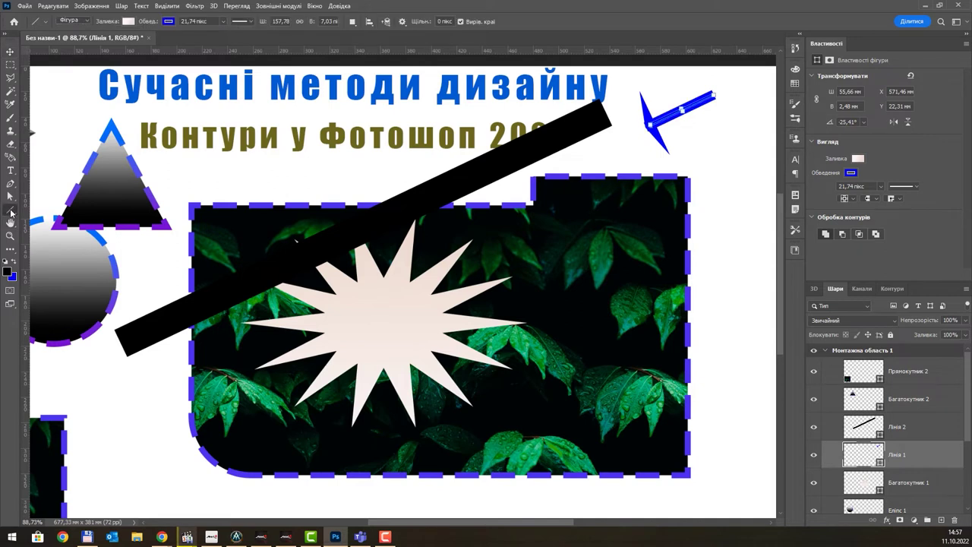
Enable the Start arrowhead and draw a double-headed arrow across the photo's right side
click(402, 21)
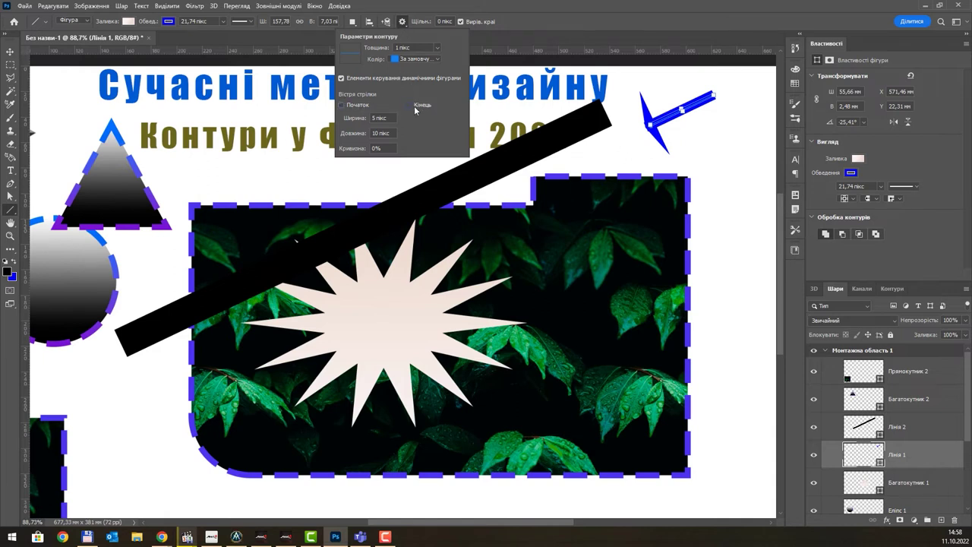
click(359, 106)
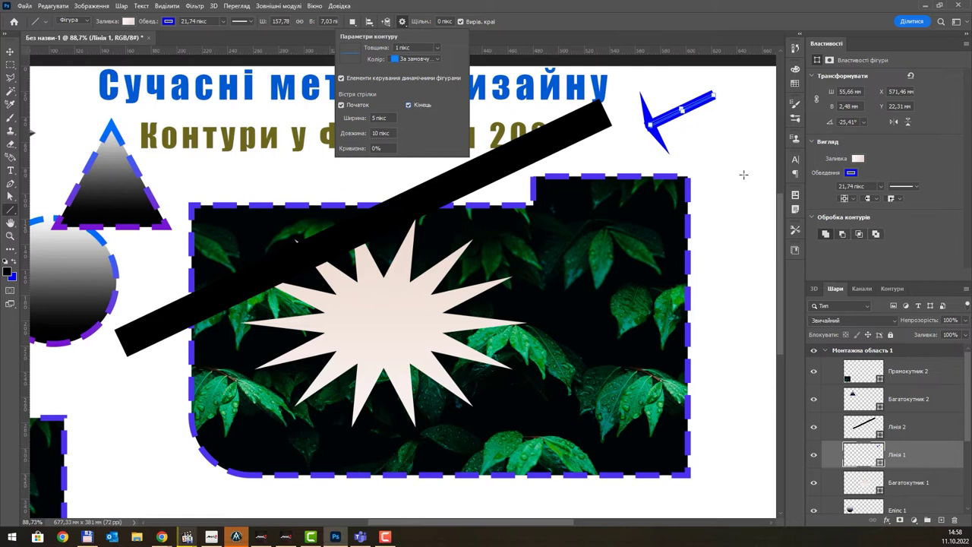
drag(743, 175, 612, 258)
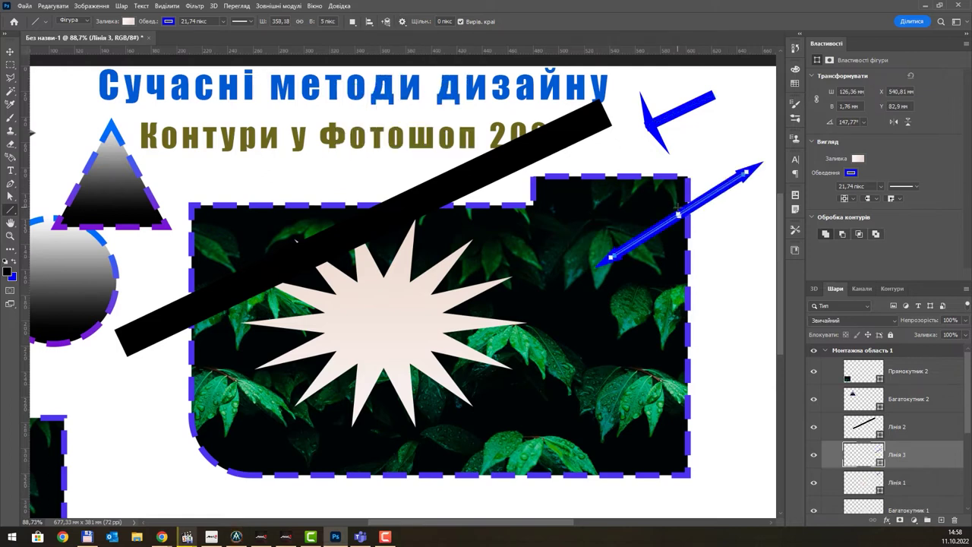
click(854, 200)
Select the shape layers from Прямокутник 2 down to Прямокутник 1 and delete them
click(315, 6)
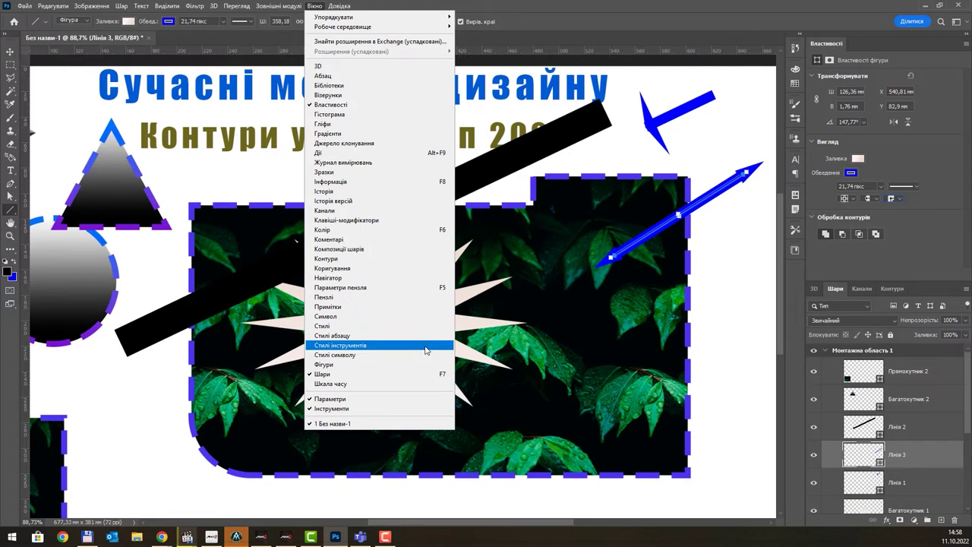
click(572, 20)
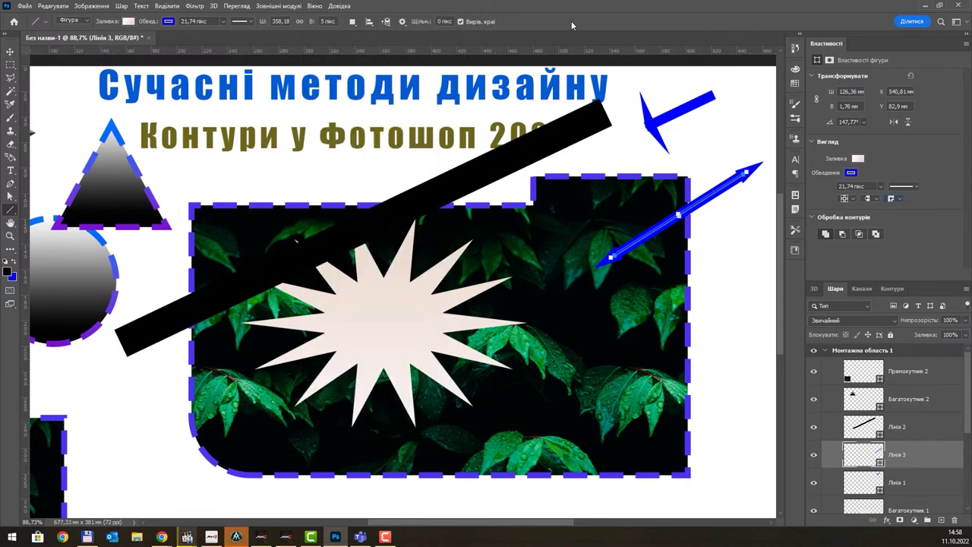
right_click(12, 213)
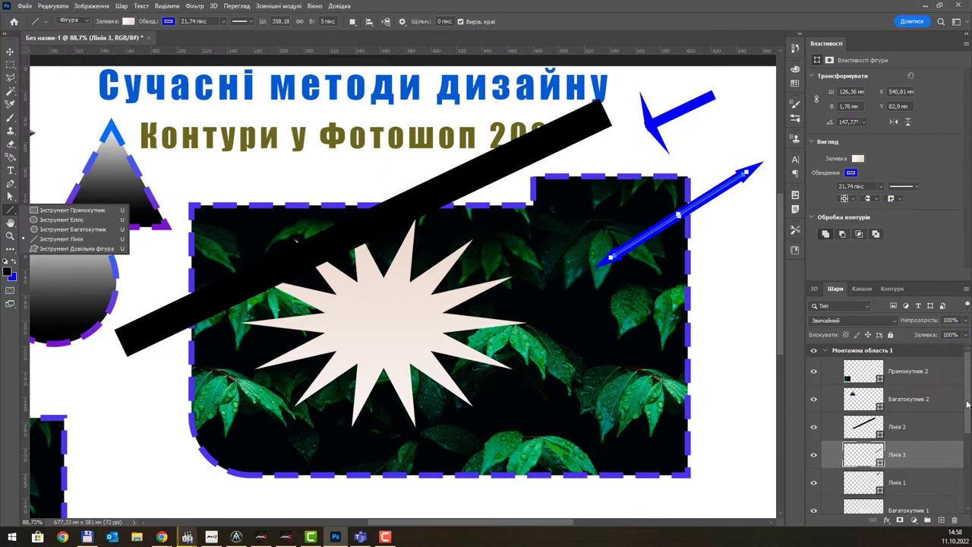
click(901, 374)
click(936, 372)
scroll(933, 403, down, 2)
scroll(934, 403, down, 3)
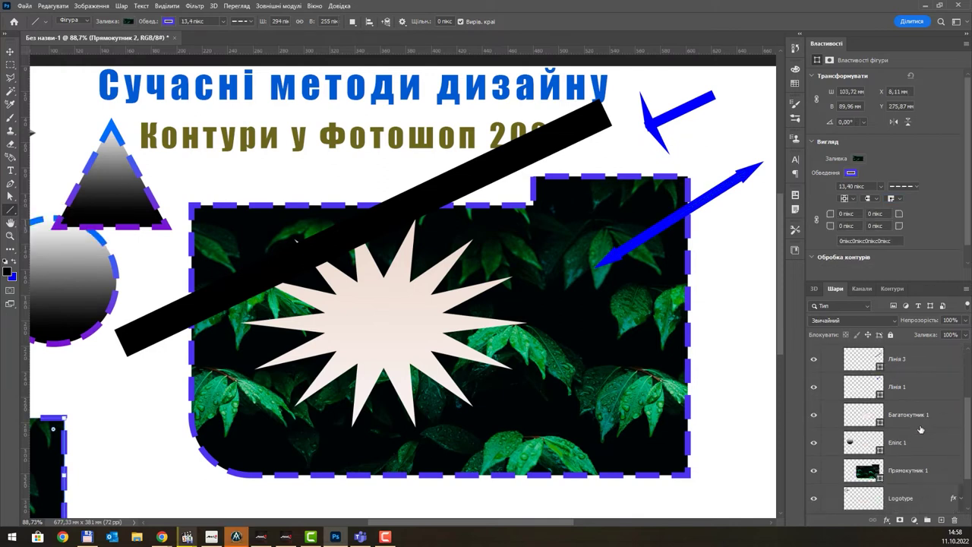
shift+click(915, 440)
shift+click(909, 472)
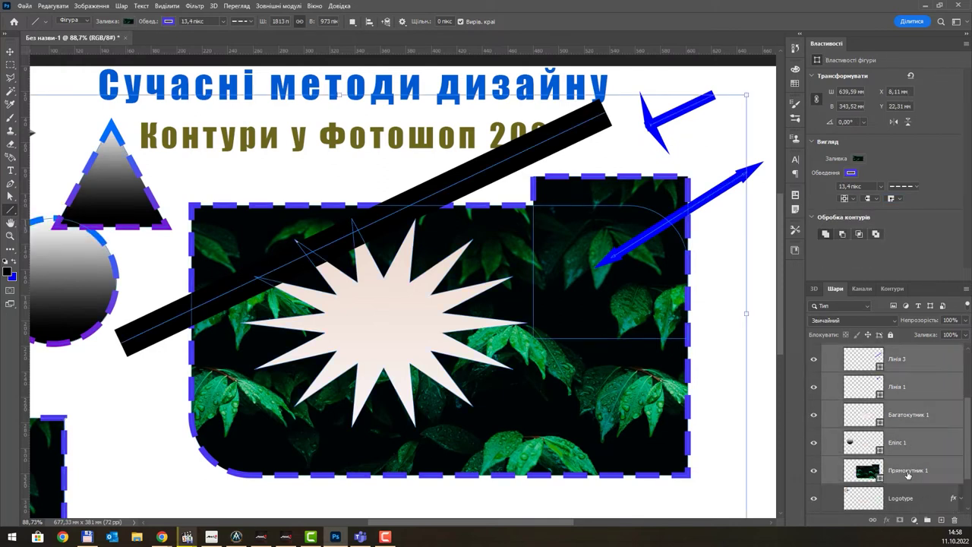
key(Delete)
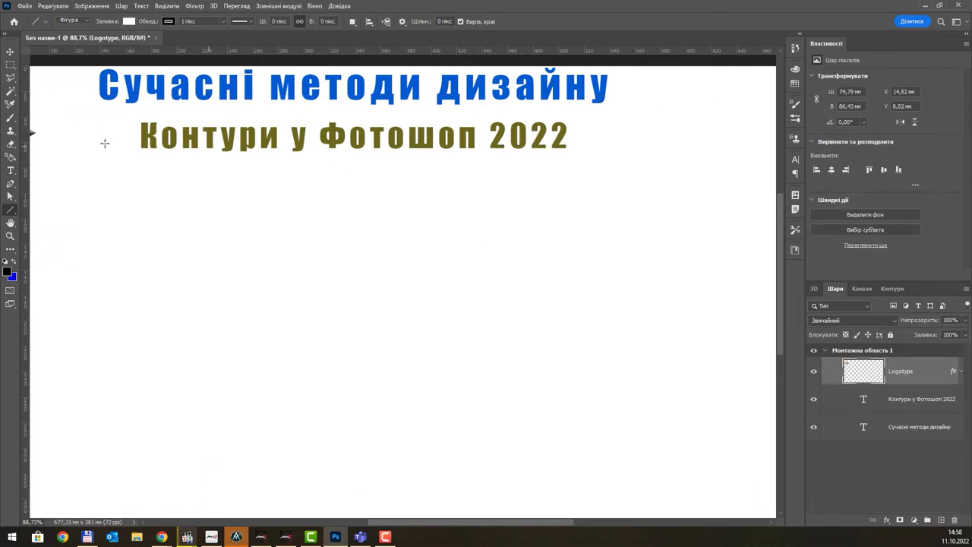
Switch to the Custom Shape tool with Shift+U and open the shape picker
right_click(7, 212)
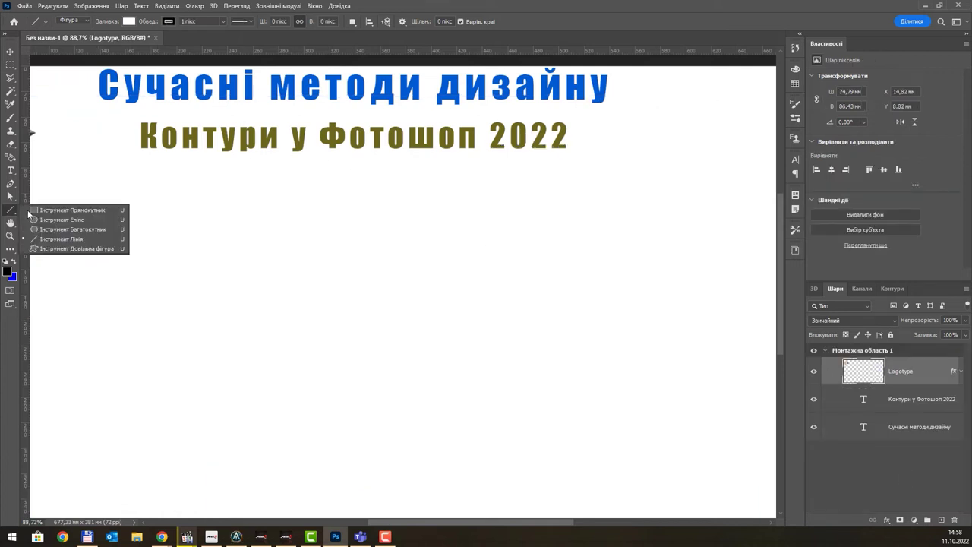
key(Escape)
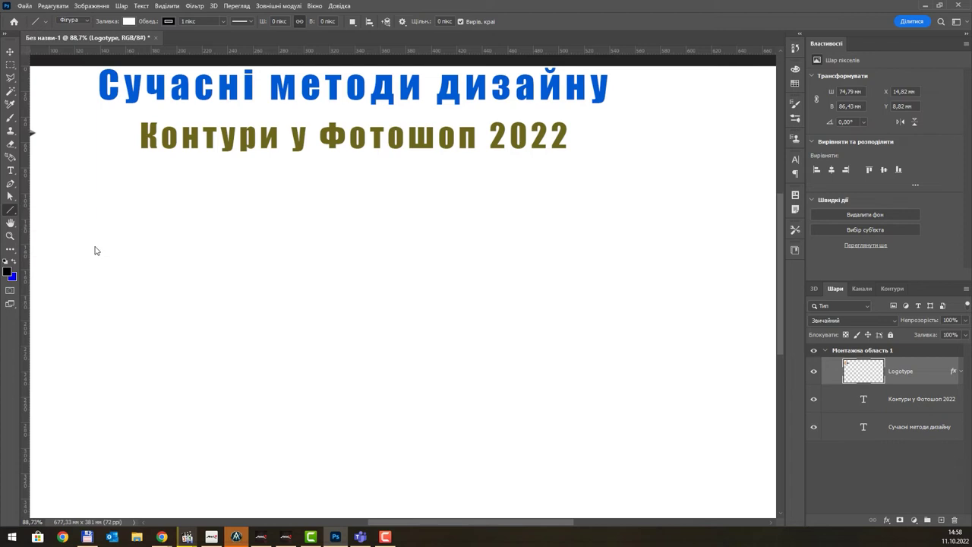
key(shift+u)
right_click(12, 213)
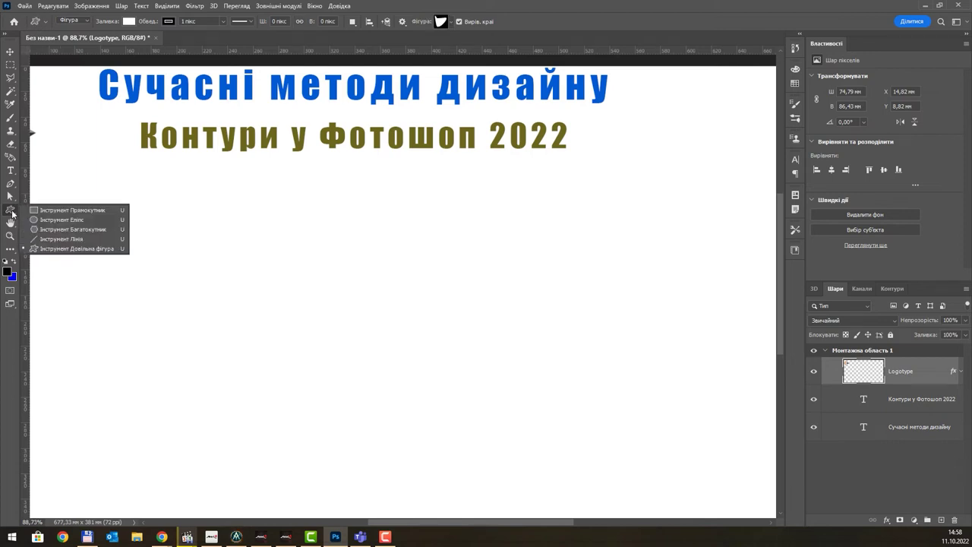
key(Escape)
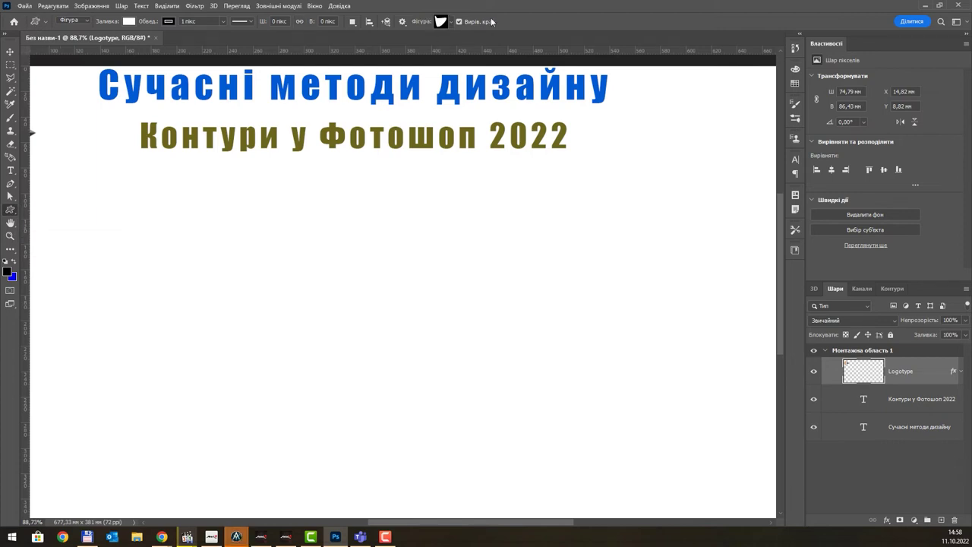
click(453, 24)
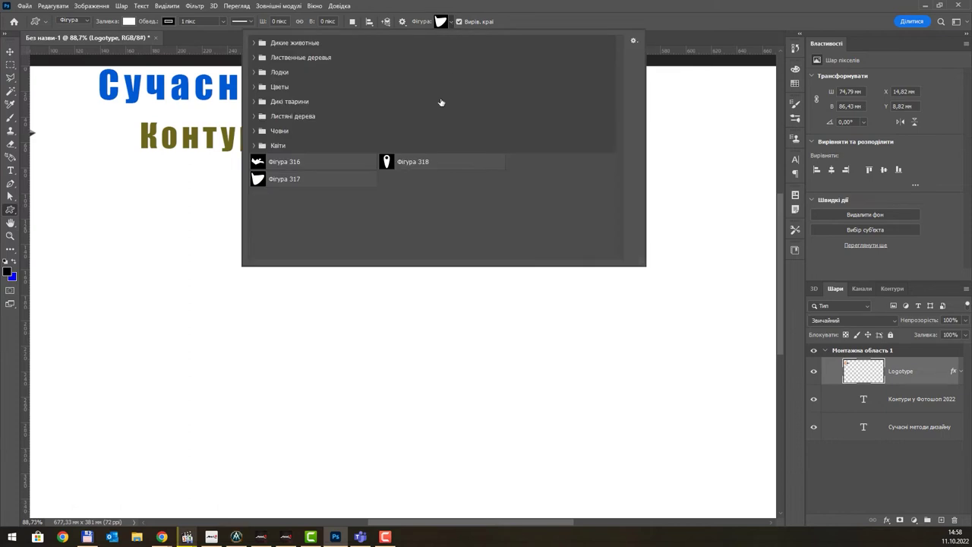
Expand the Дикие животные, Лиственные деревья, Лодки and Цветы shape sets
click(256, 44)
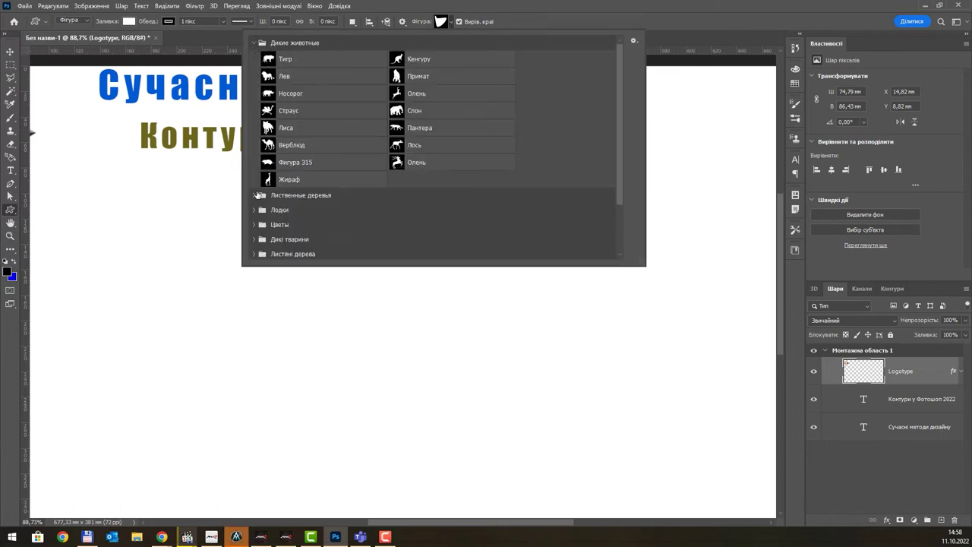
click(254, 195)
scroll(416, 187, down, 1)
scroll(417, 186, down, 2)
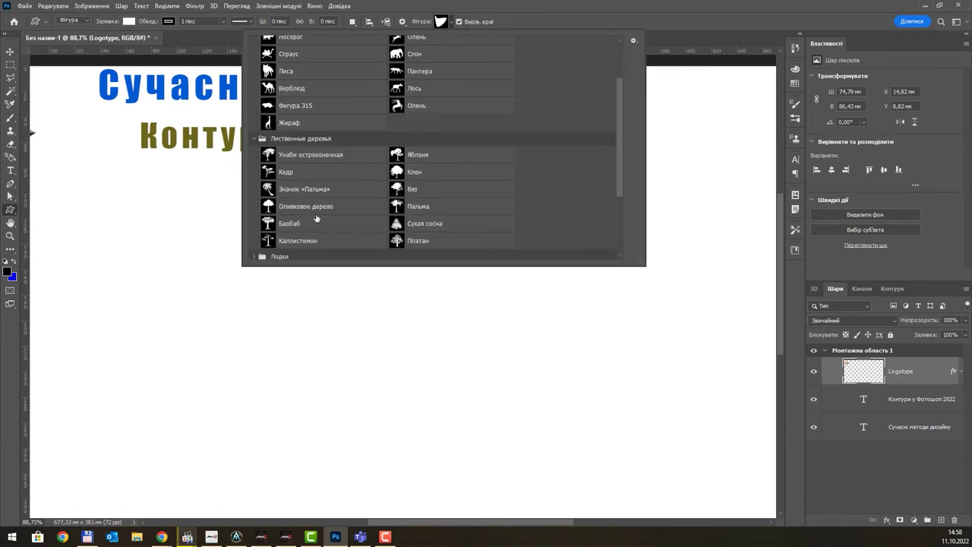
click(262, 231)
scroll(347, 180, down, 6)
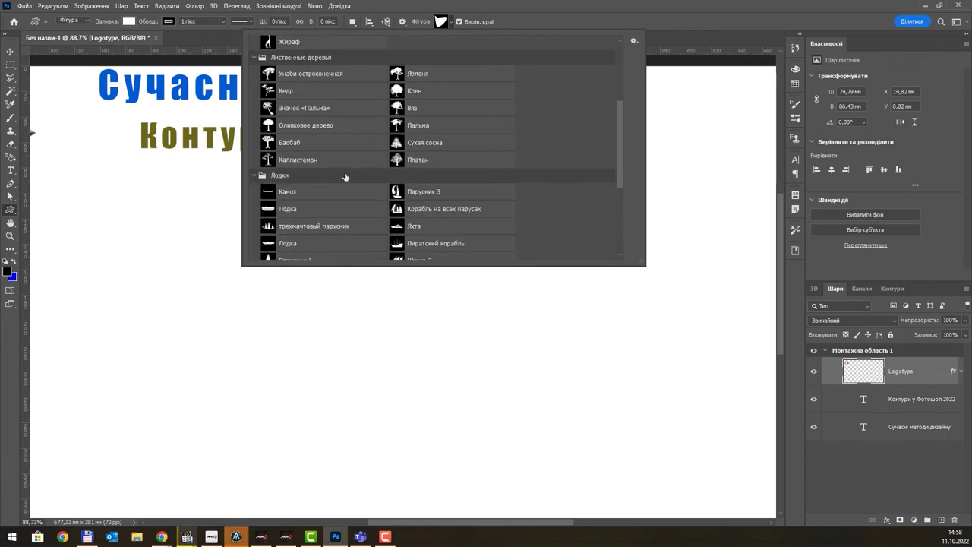
click(260, 237)
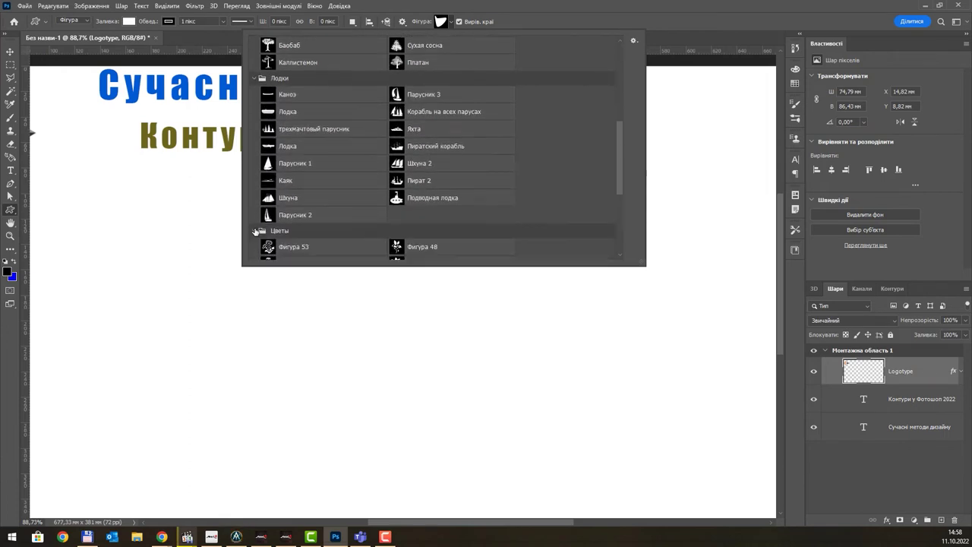
scroll(342, 183, down, 3)
scroll(343, 185, down, 3)
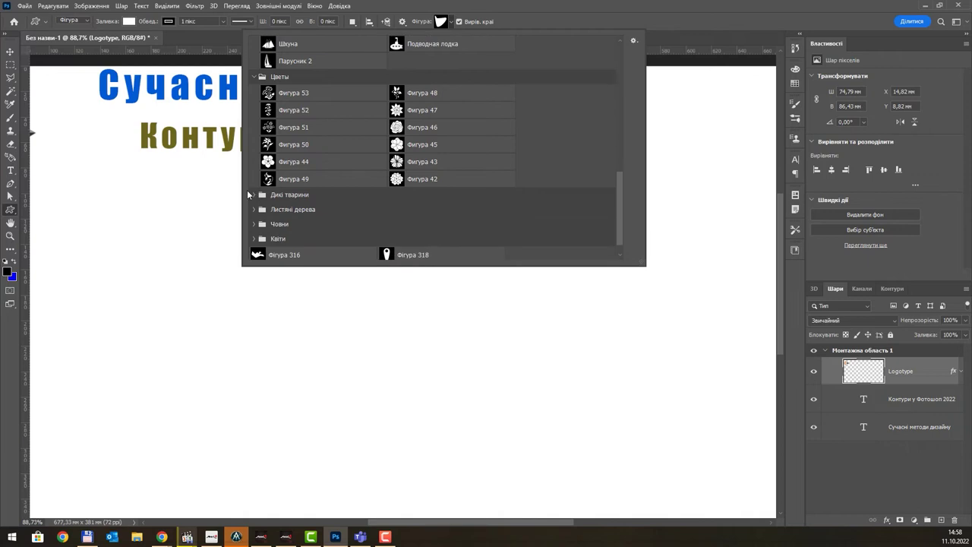
Expand the Дикі тварини, Листяні дерева and Човни sets and pick the Лиса fox shape
click(255, 195)
scroll(338, 175, down, 2)
scroll(338, 178, down, 2)
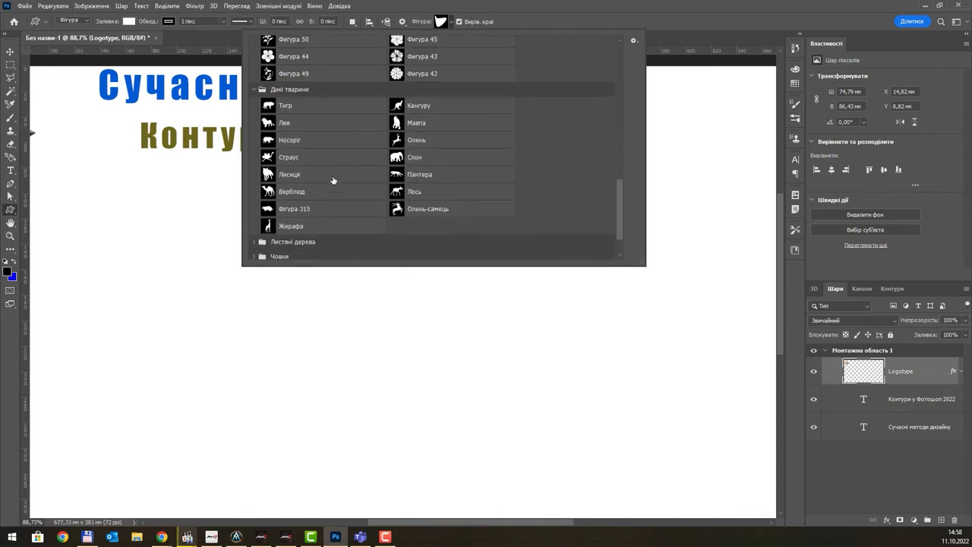
scroll(338, 177, down, 2)
click(255, 202)
scroll(258, 203, down, 2)
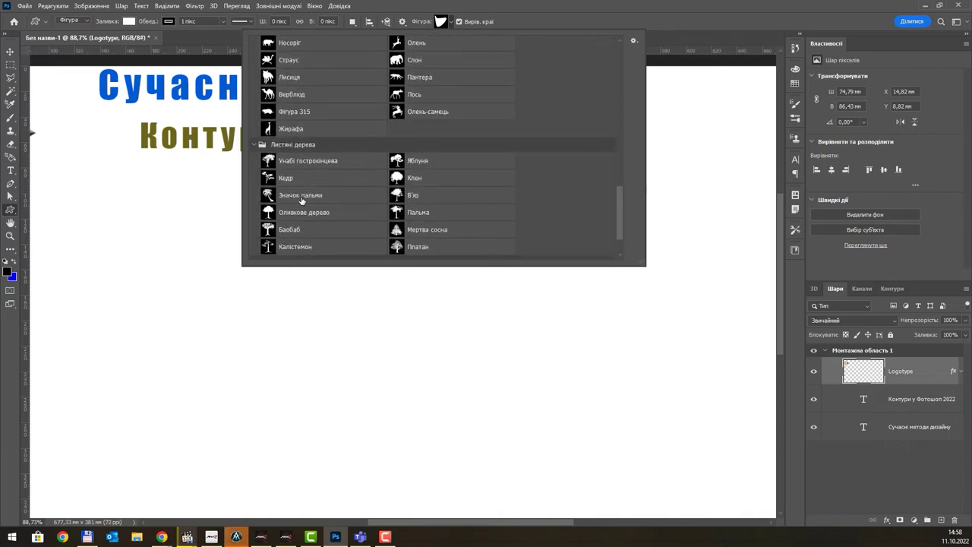
scroll(260, 213, down, 2)
scroll(261, 217, down, 1)
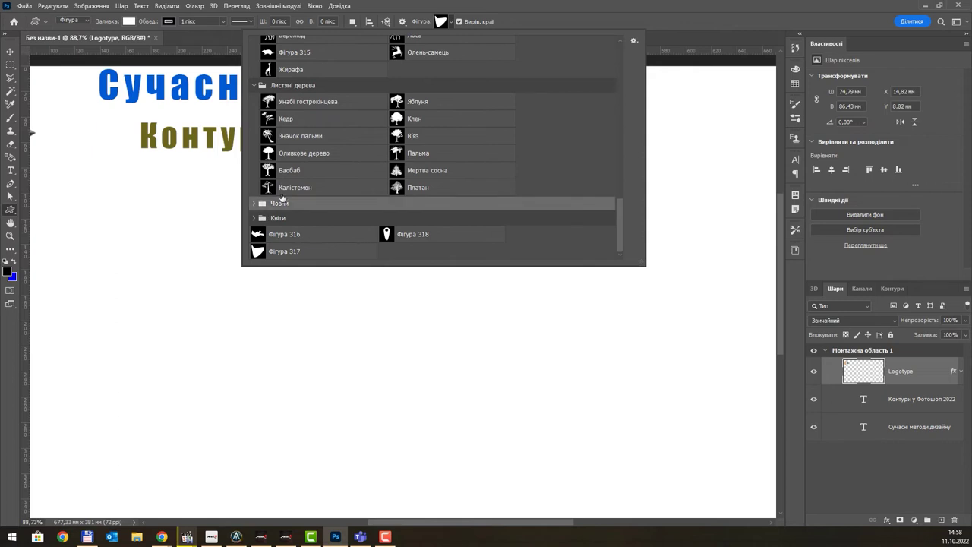
click(254, 204)
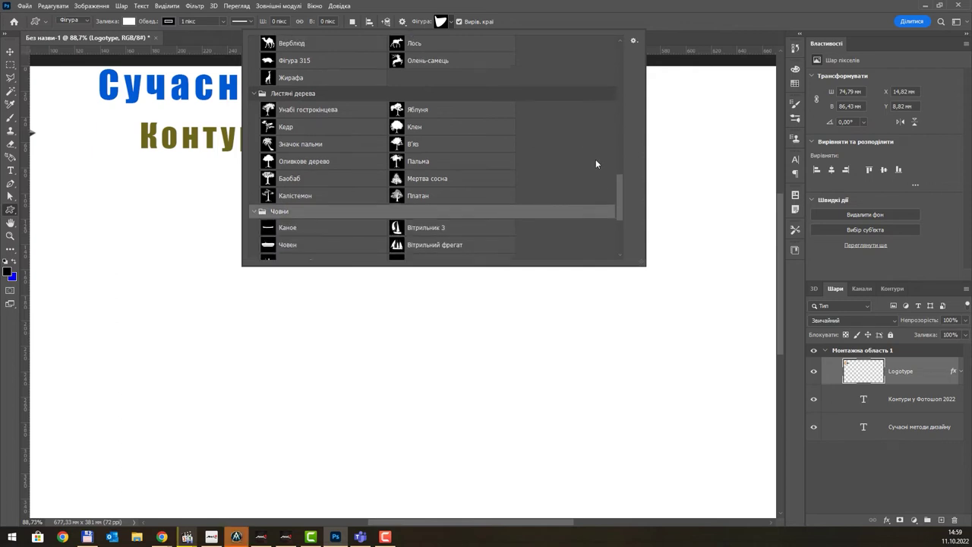
scroll(596, 159, up, 1)
mouse_move(616, 184)
mouse_down()
mouse_move(628, 69)
mouse_move(615, 73)
mouse_up()
Draw a fox custom shape on the artboard's left and fill it with gold
click(268, 90)
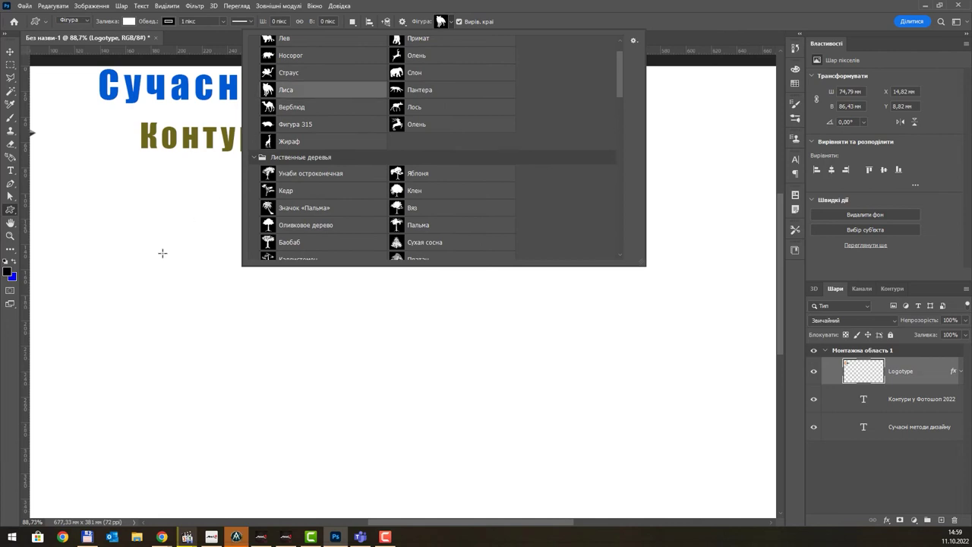
click(138, 249)
mouse_move(138, 241)
mouse_down()
mouse_move(229, 340)
mouse_move(247, 334)
mouse_up()
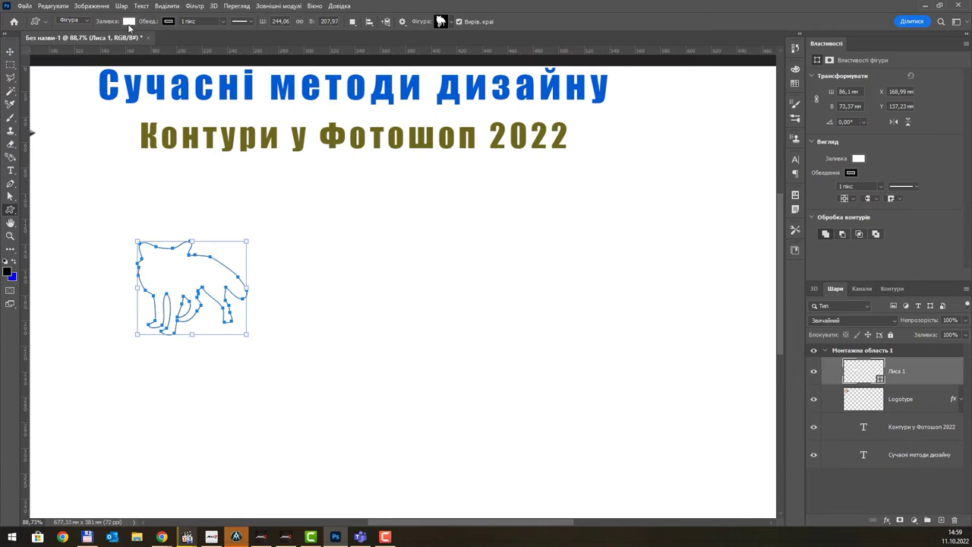
click(129, 23)
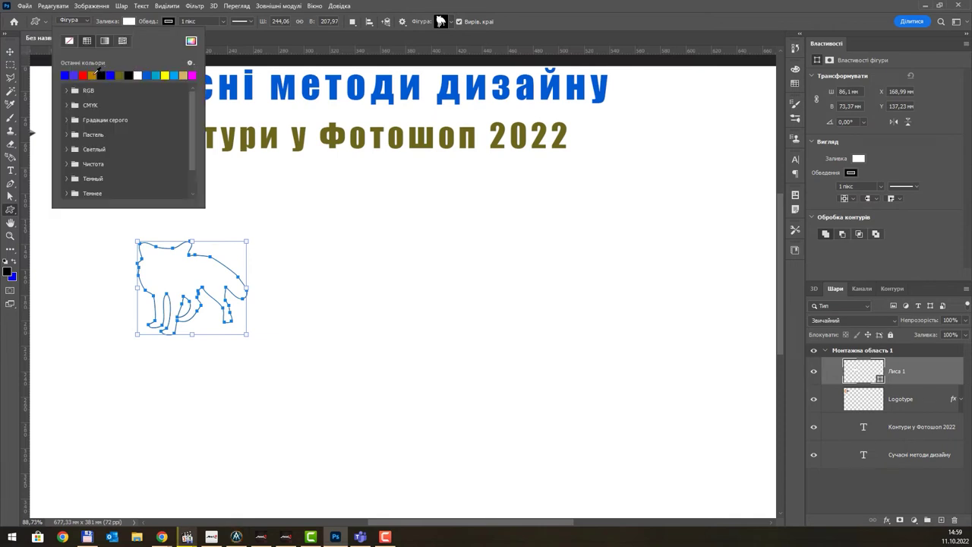
click(92, 75)
Draw an apple tree custom shape to the right of the fox
click(449, 22)
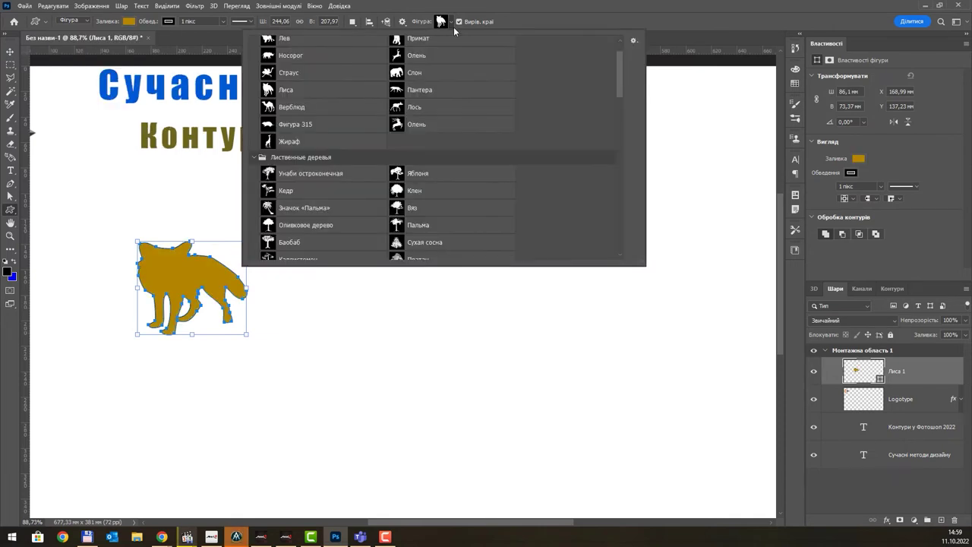
click(423, 174)
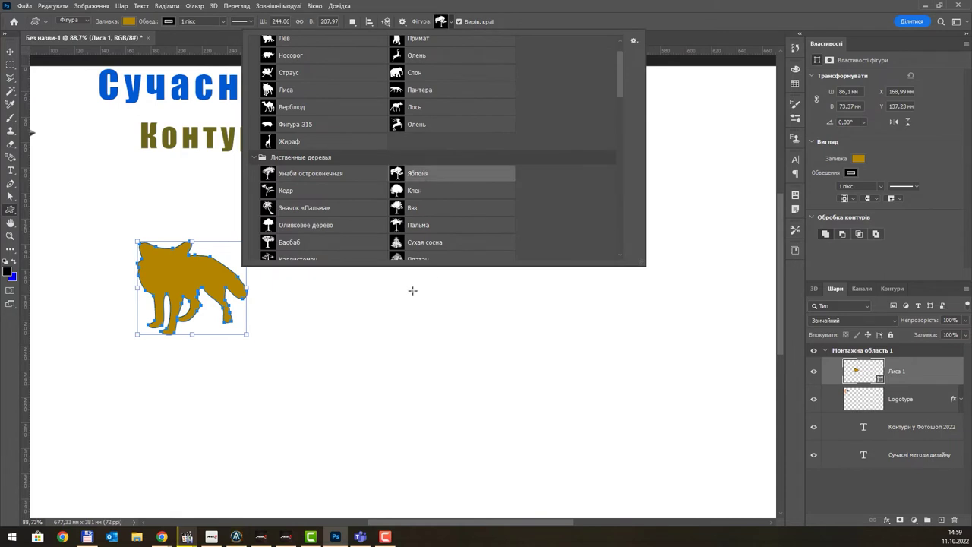
click(365, 321)
drag(364, 322, 472, 192)
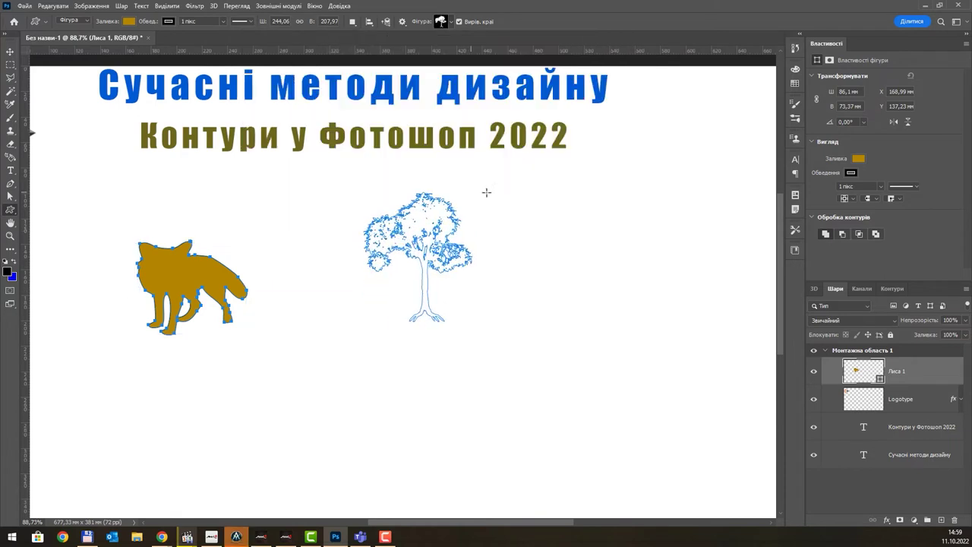
Draw the Парусник 3 sailboat custom shape on the artboard
click(453, 22)
scroll(505, 160, down, 3)
scroll(516, 169, down, 2)
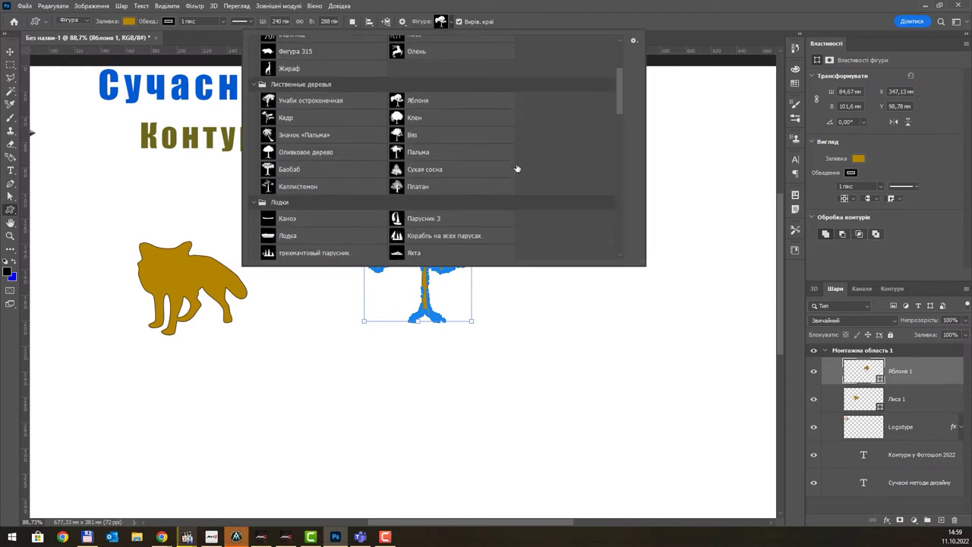
scroll(506, 171, down, 3)
click(440, 167)
drag(558, 314, 660, 203)
click(451, 23)
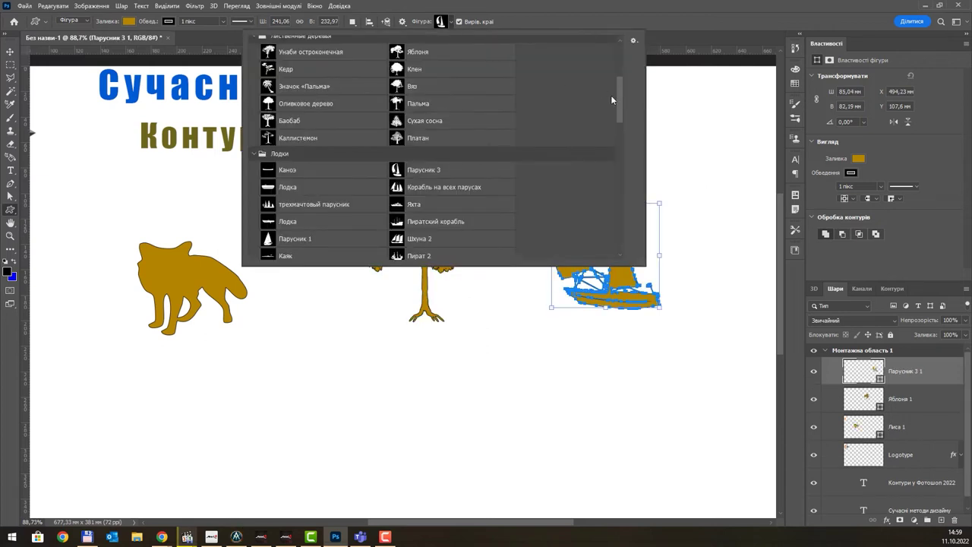
Move the sailboat up and right to X 548.91 mm, Y 91.72 mm
mouse_move(621, 127)
mouse_down()
mouse_move(625, 182)
mouse_move(626, 73)
mouse_up()
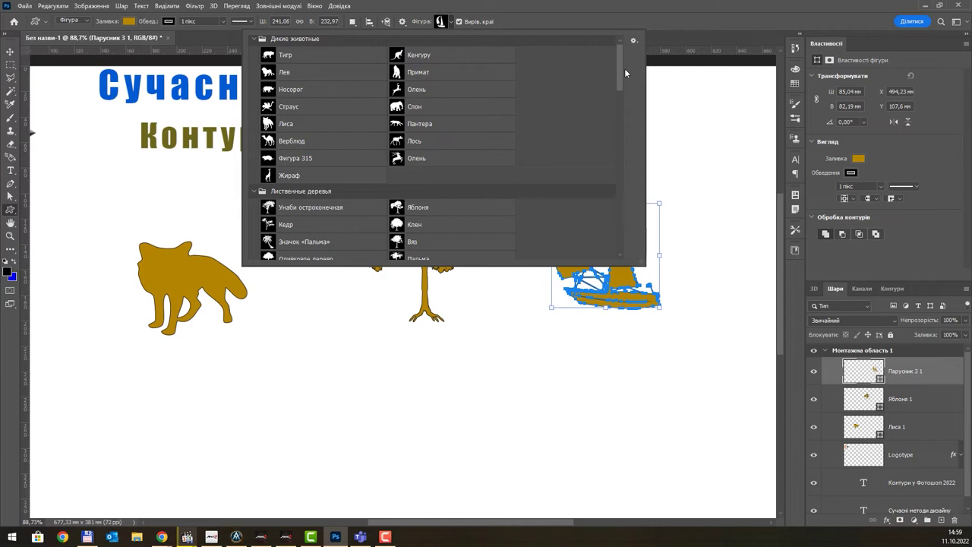
mouse_move(616, 73)
mouse_down()
mouse_move(617, 216)
mouse_move(614, 64)
mouse_up()
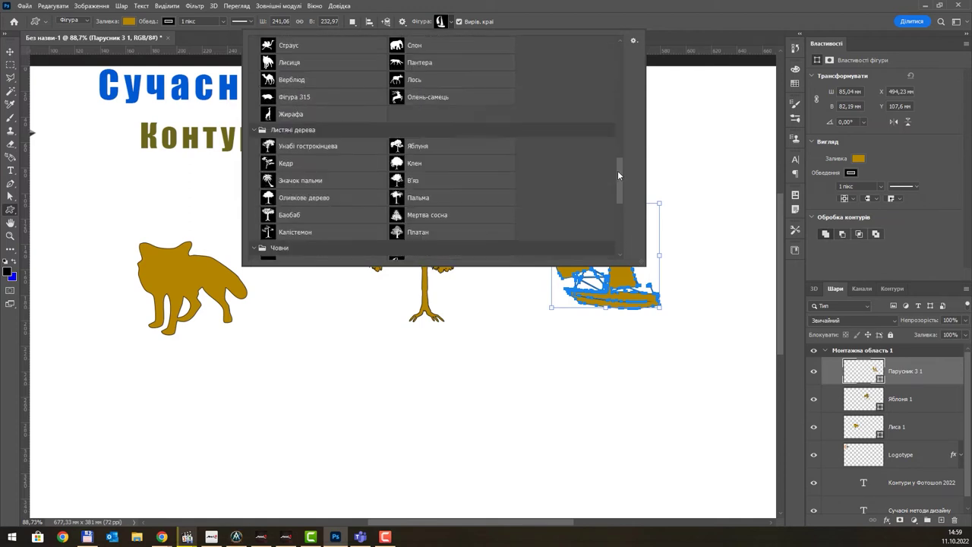
click(614, 20)
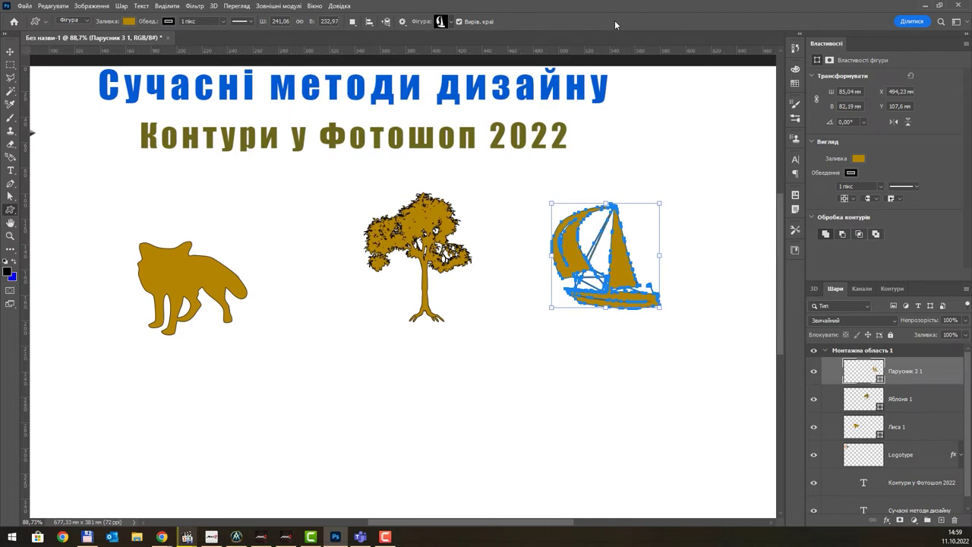
click(10, 51)
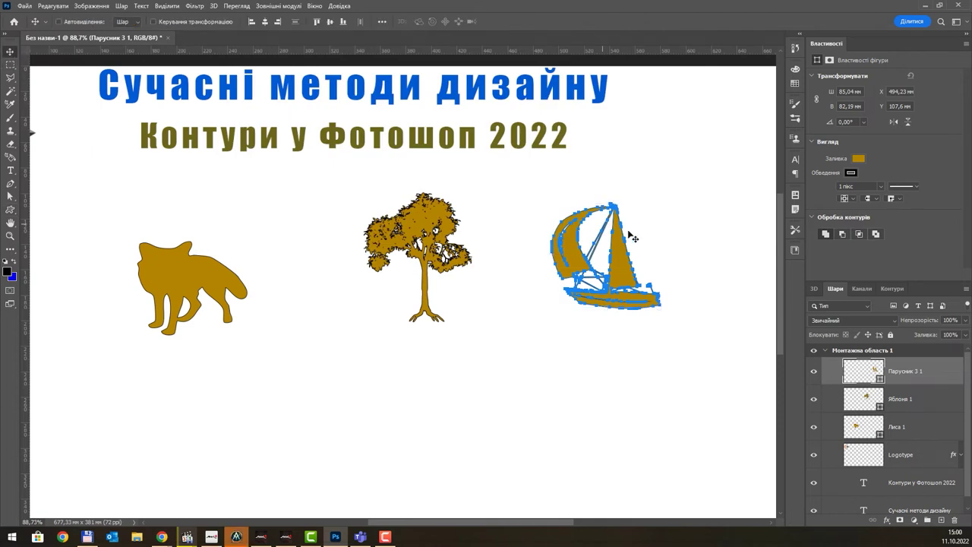
mouse_move(629, 257)
mouse_down()
mouse_move(660, 237)
mouse_move(434, 228)
mouse_move(459, 158)
mouse_up()
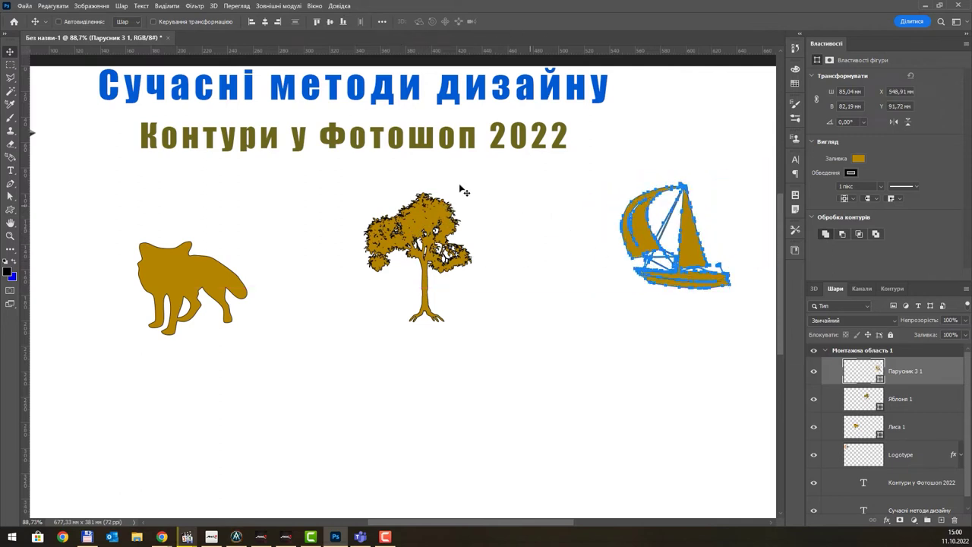
click(11, 214)
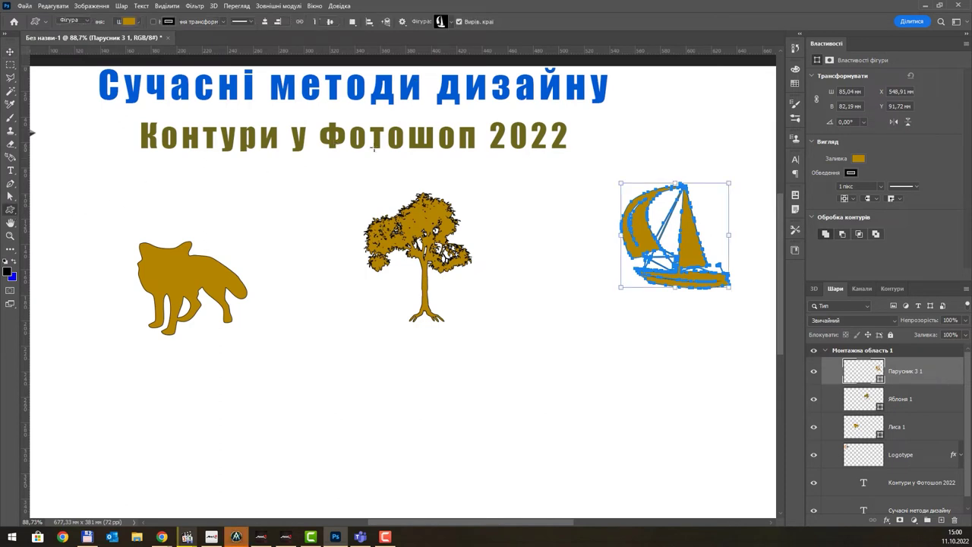
click(452, 26)
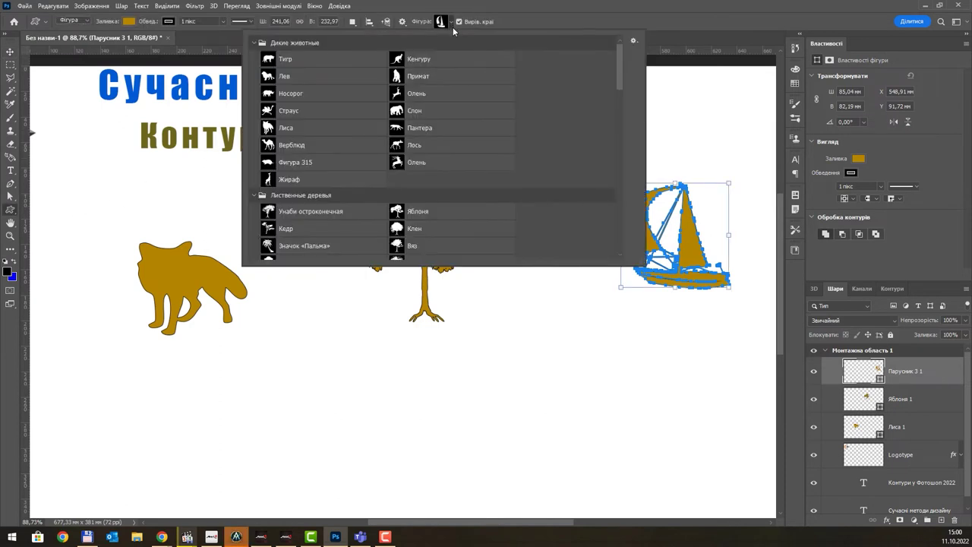
Start Import Shapes from the picker's settings menu, cancel it, and close the picker
click(634, 40)
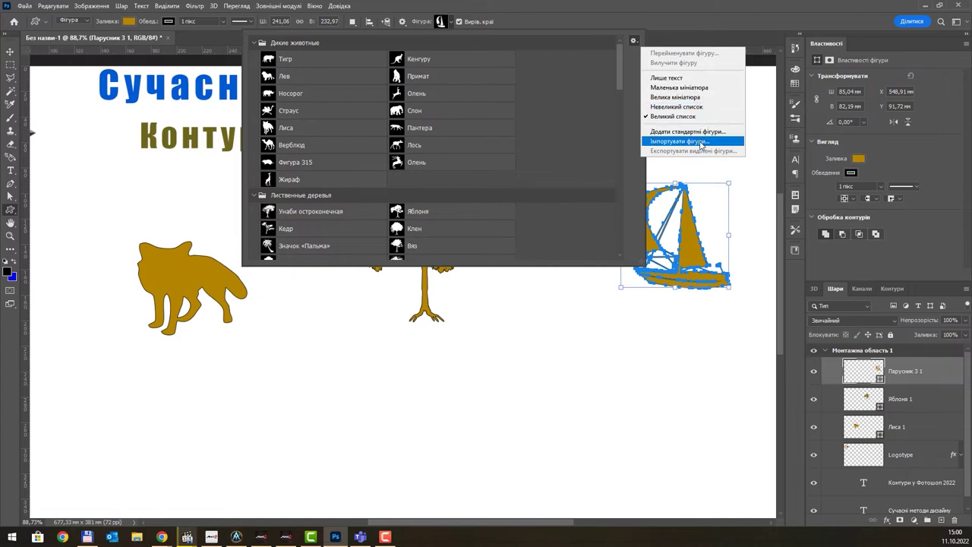
click(701, 143)
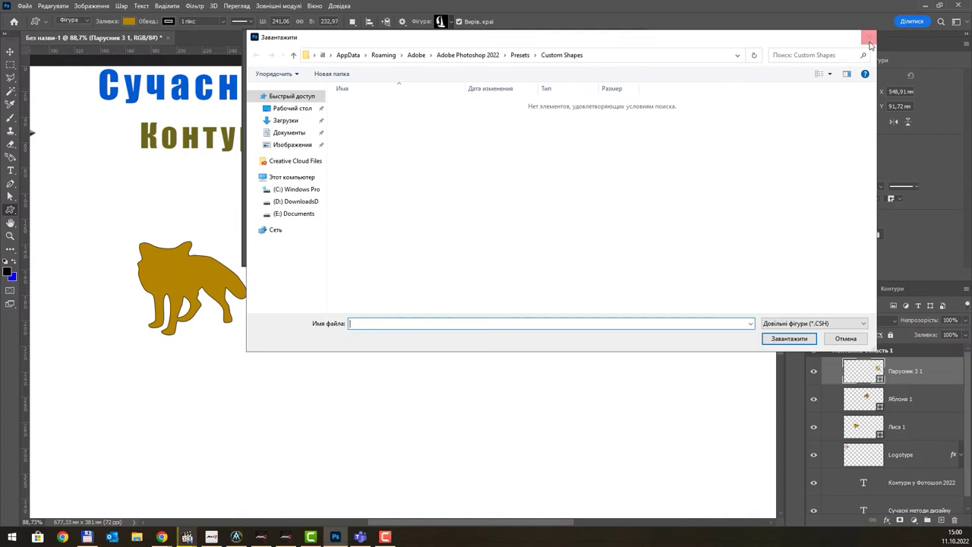
click(869, 36)
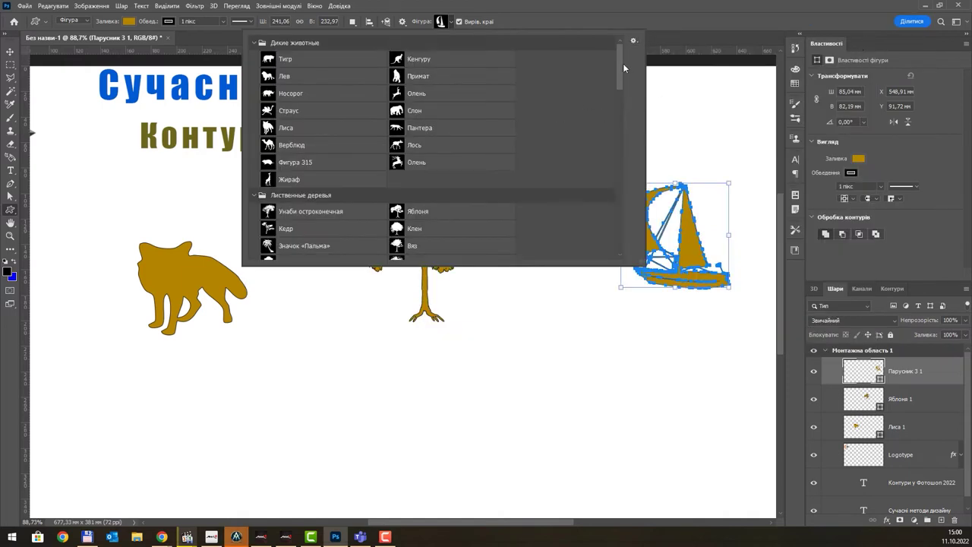
drag(619, 60, 638, 30)
click(644, 20)
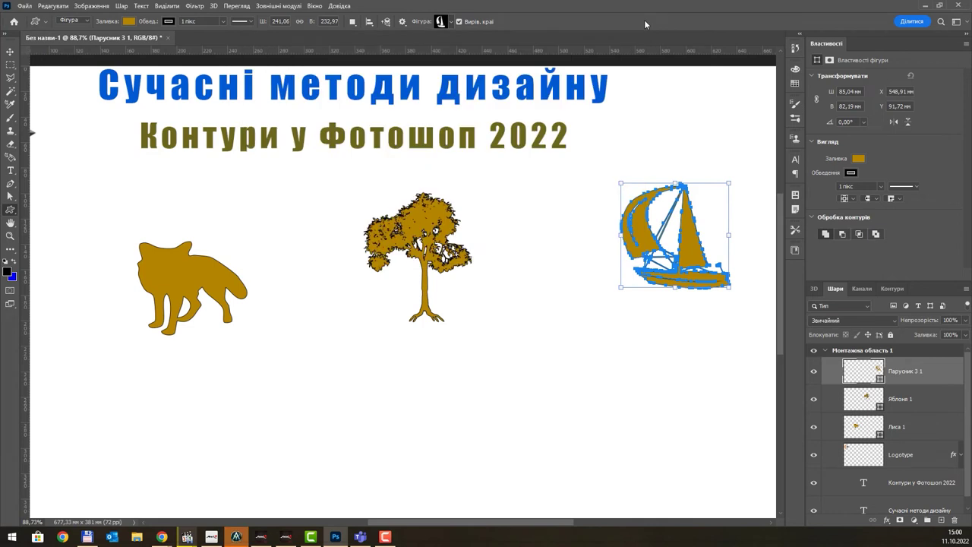
Move the fox up and left, and shift the Яблоня 1 tree right
click(10, 52)
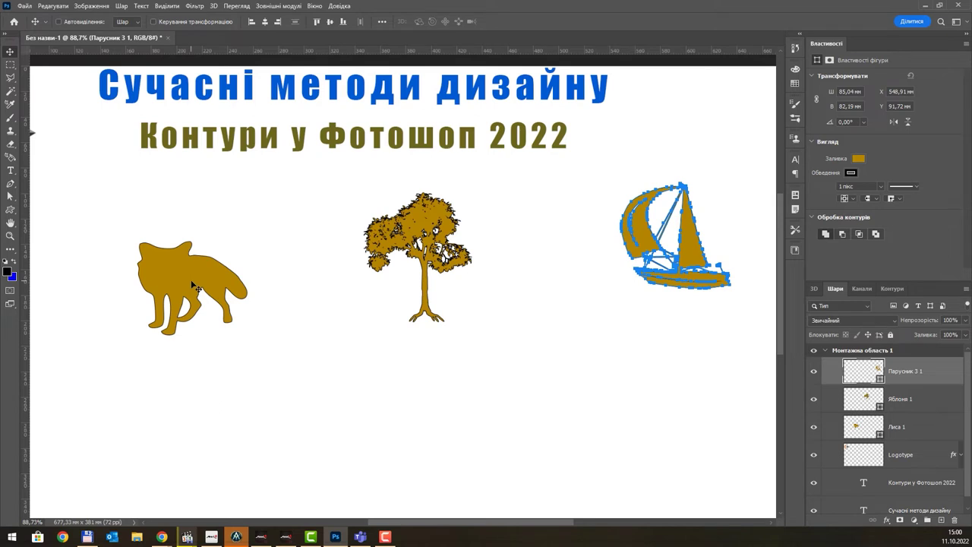
click(195, 286)
drag(201, 278, 177, 253)
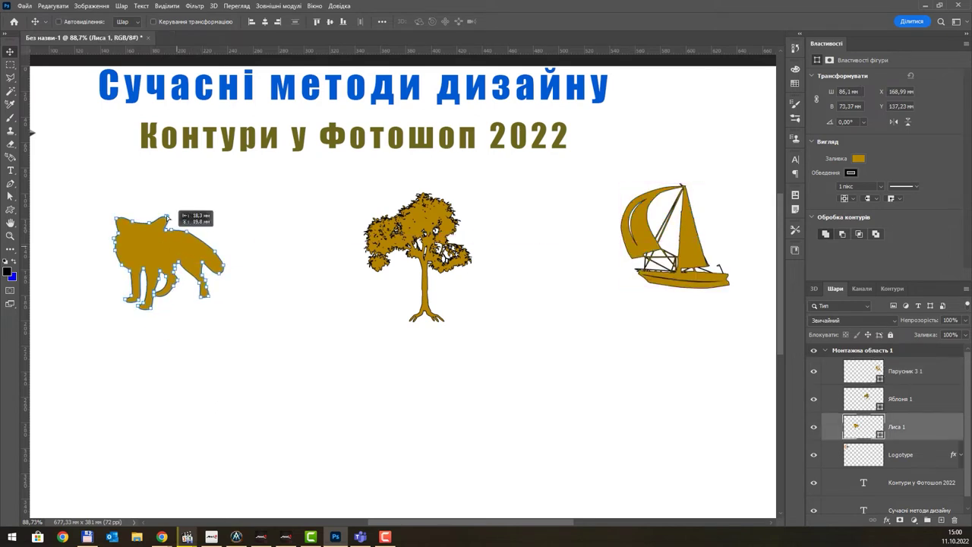
drag(167, 218, 129, 186)
ctrl+click(419, 235)
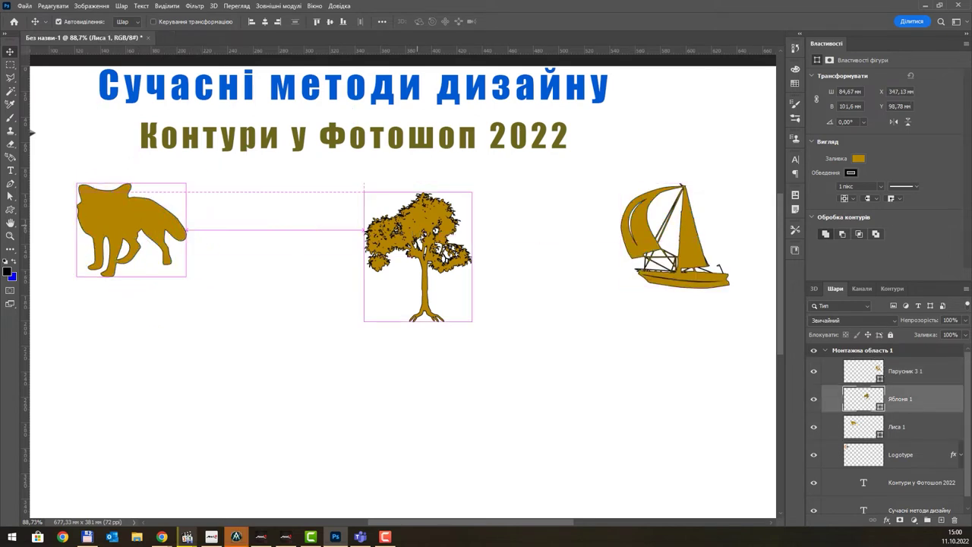
mouse_move(452, 202)
mouse_down()
mouse_move(497, 171)
mouse_move(478, 206)
mouse_up()
click(11, 66)
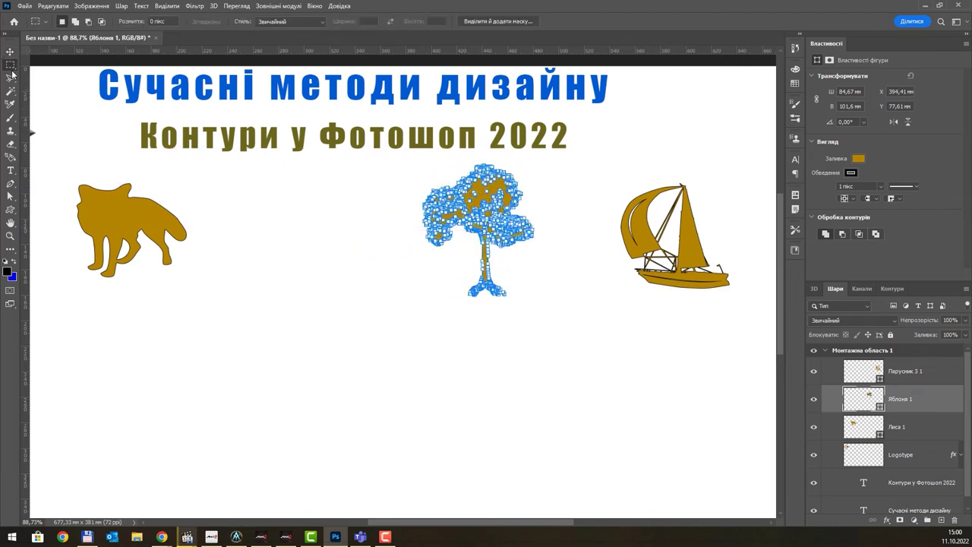
click(10, 51)
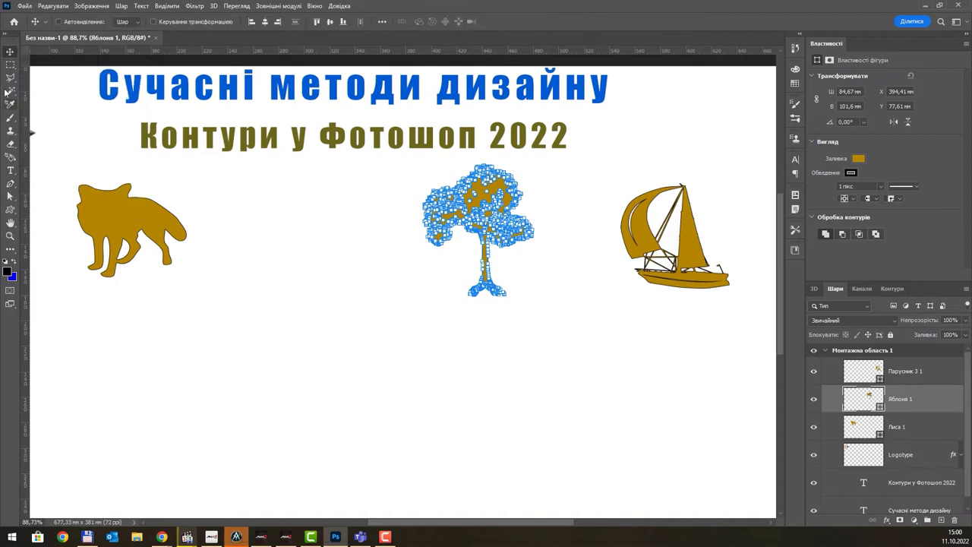
click(10, 65)
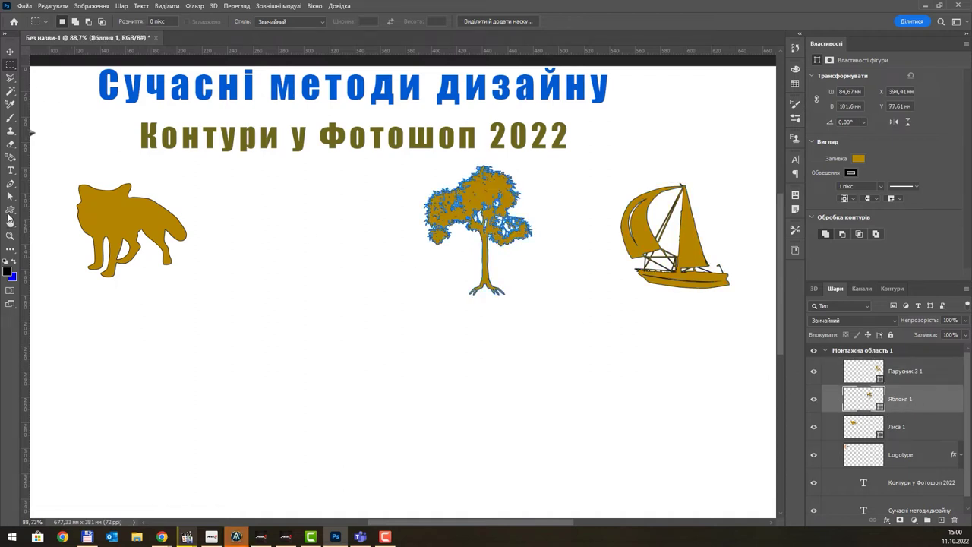
click(10, 209)
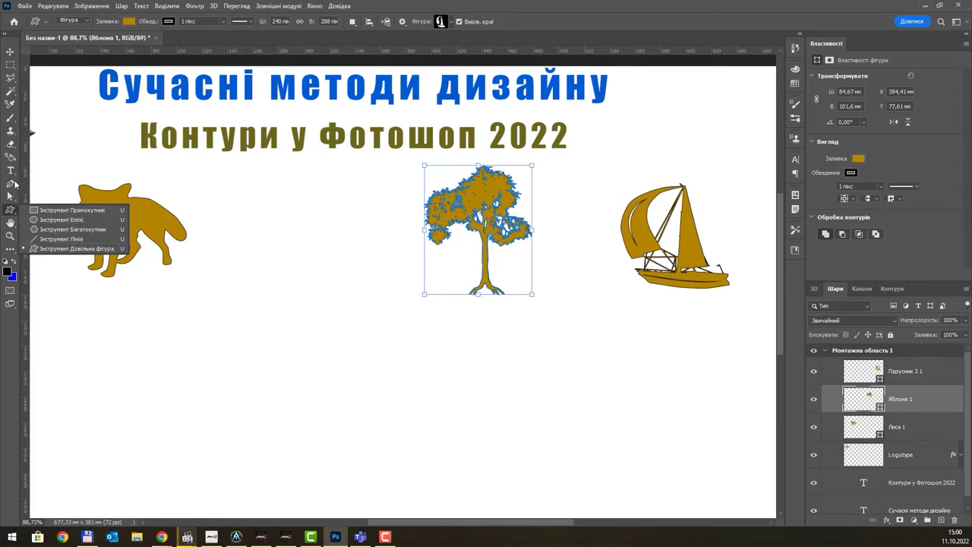
Draw a gold rectangle, 166.16 × 95.96 mm, below the fox and tree
click(10, 212)
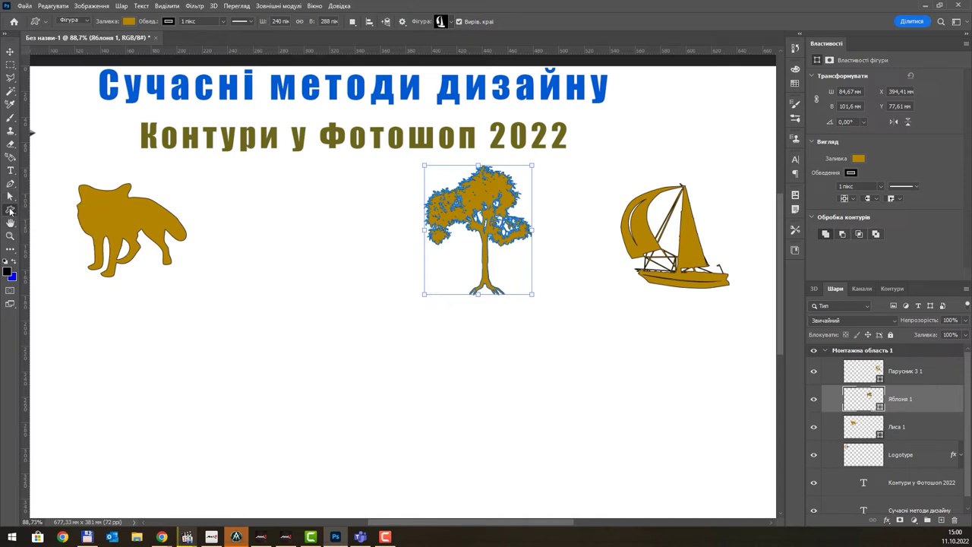
right_click(9, 211)
click(46, 211)
mouse_move(218, 306)
mouse_down()
mouse_move(278, 354)
mouse_move(429, 430)
mouse_up()
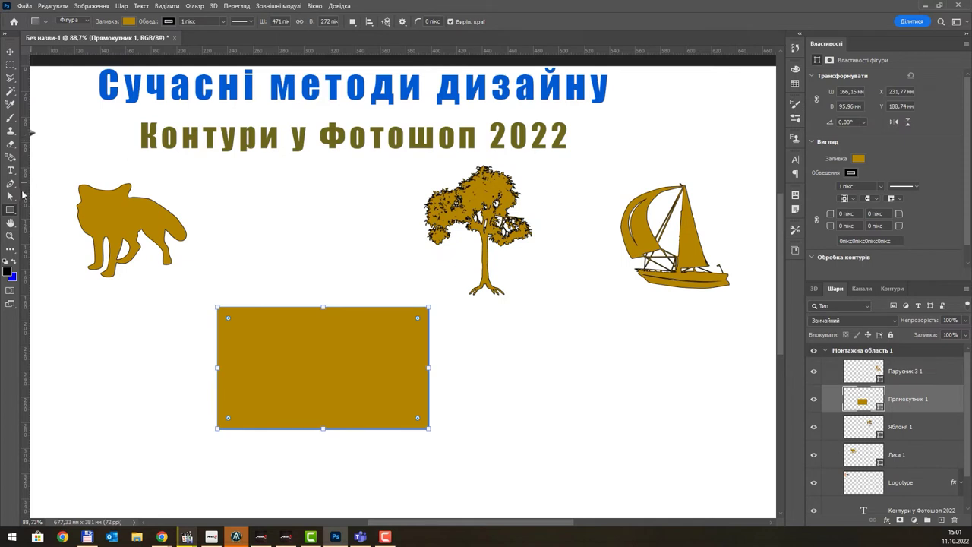
click(12, 197)
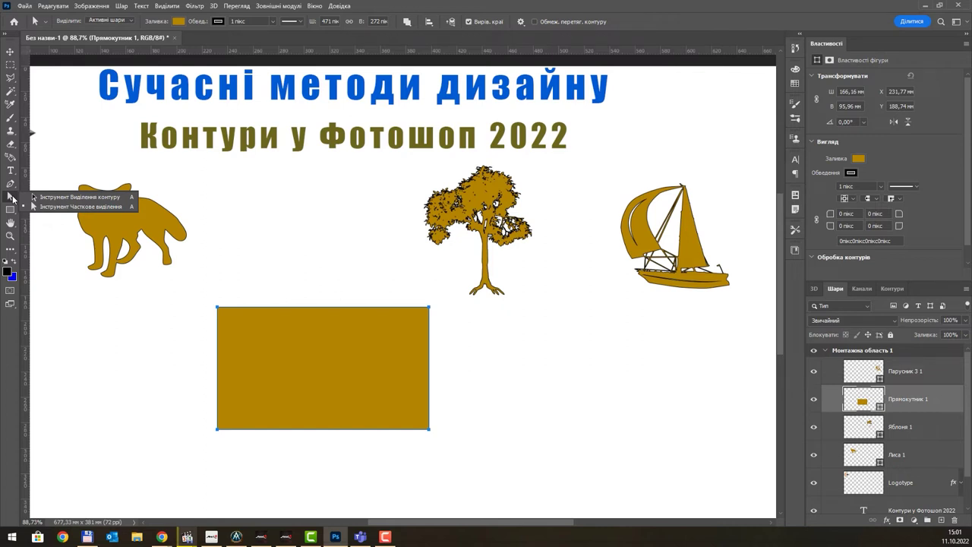
Reposition and resize the rectangle, tilting it −1.92° and shifting it left
click(76, 196)
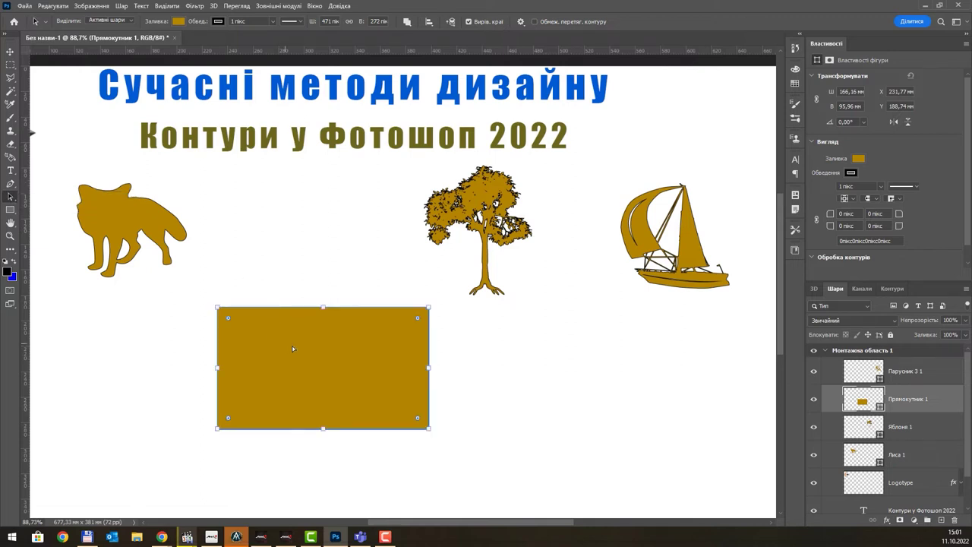
drag(289, 341, 412, 358)
mouse_move(287, 341)
mouse_down()
mouse_move(248, 334)
mouse_move(311, 333)
mouse_up()
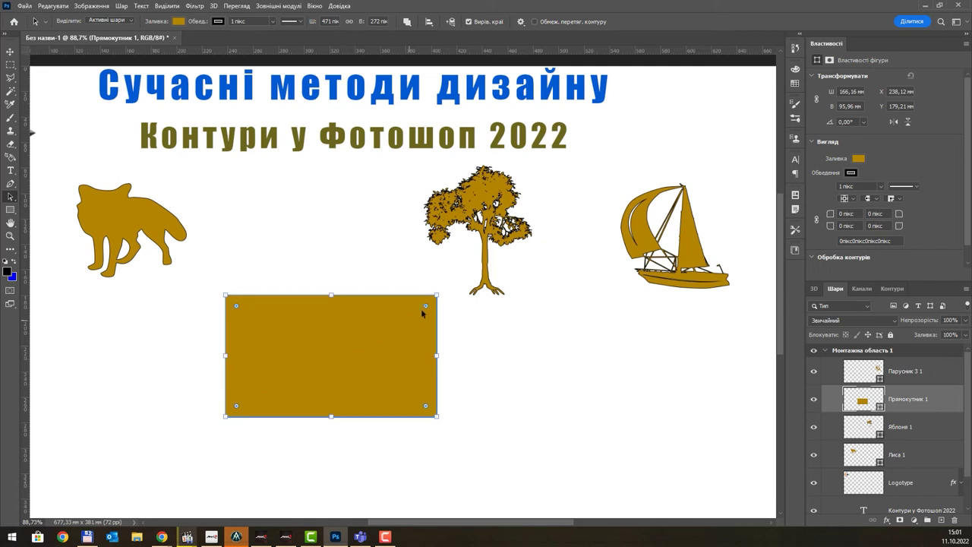
mouse_move(427, 307)
mouse_down()
mouse_move(376, 356)
mouse_move(429, 300)
mouse_up()
mouse_move(387, 329)
mouse_down()
mouse_move(402, 307)
mouse_move(447, 284)
mouse_move(465, 415)
mouse_move(494, 260)
mouse_up()
drag(354, 354, 328, 358)
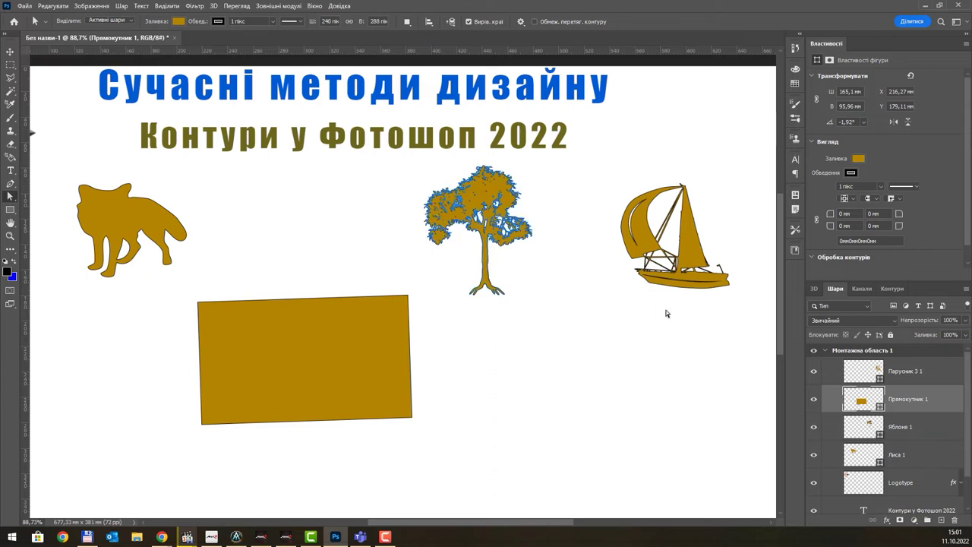
Move the apple tree right beside the sailboat, to X 439.36 mm
click(509, 209)
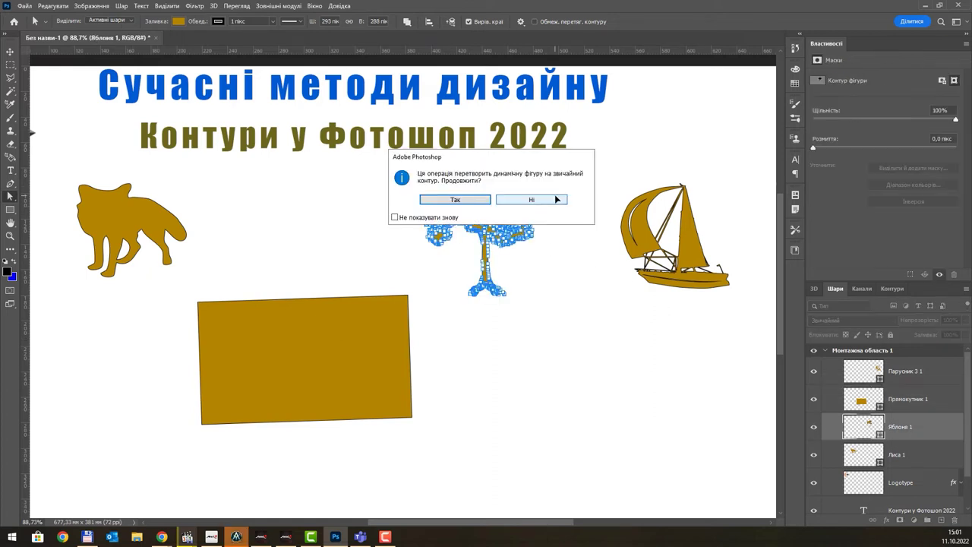
click(551, 205)
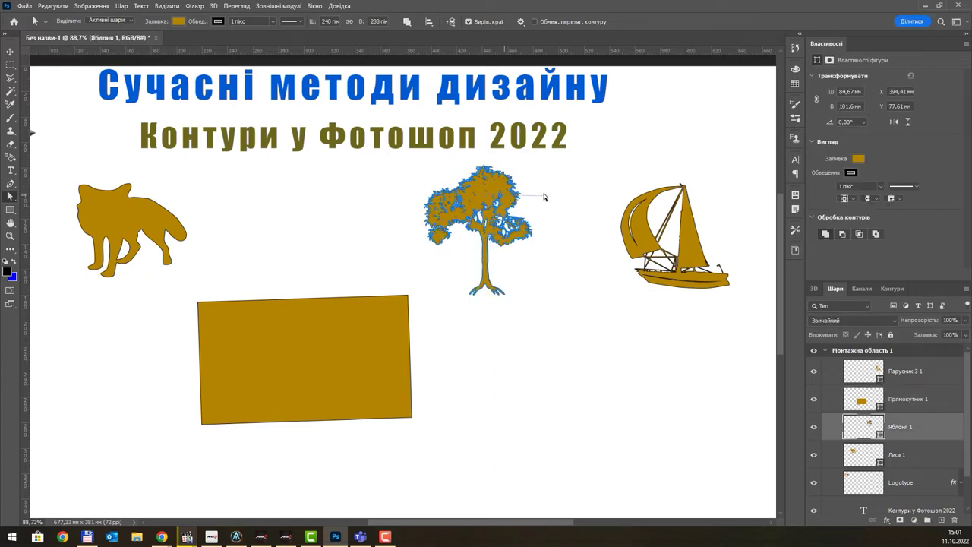
drag(380, 165, 584, 339)
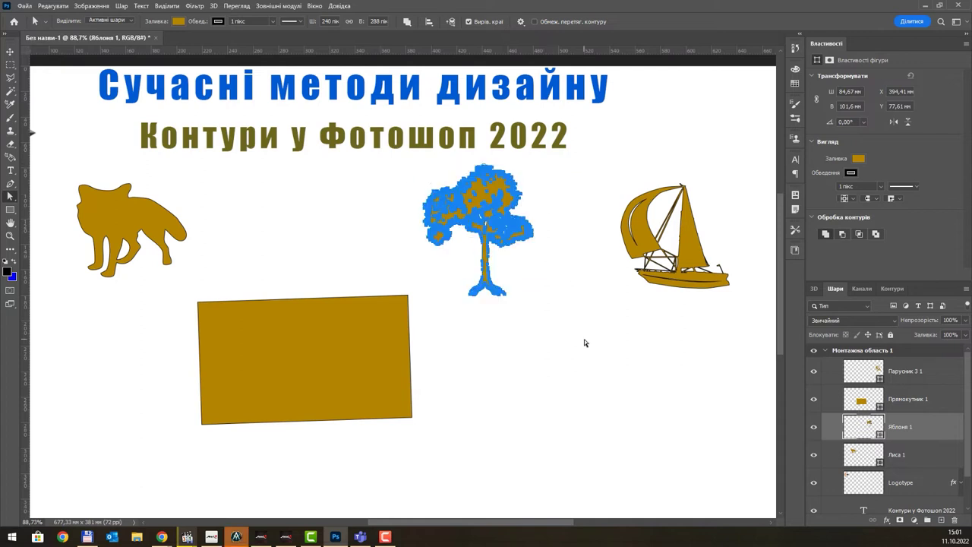
right_click(12, 197)
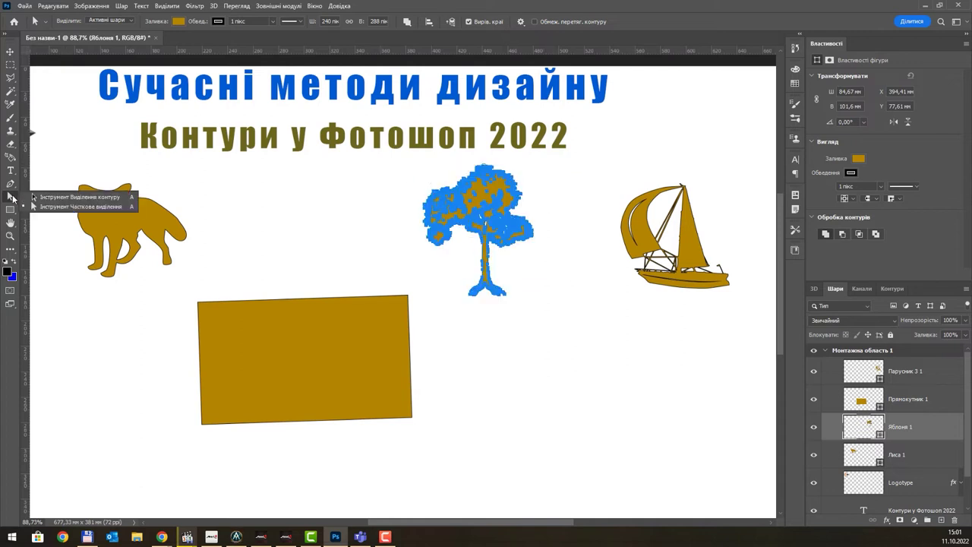
click(61, 197)
click(458, 206)
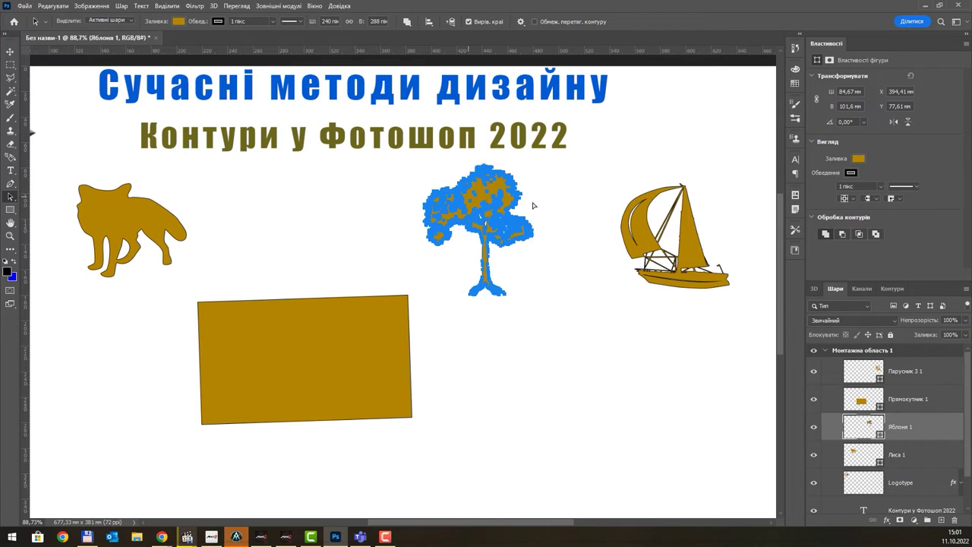
drag(492, 205, 569, 271)
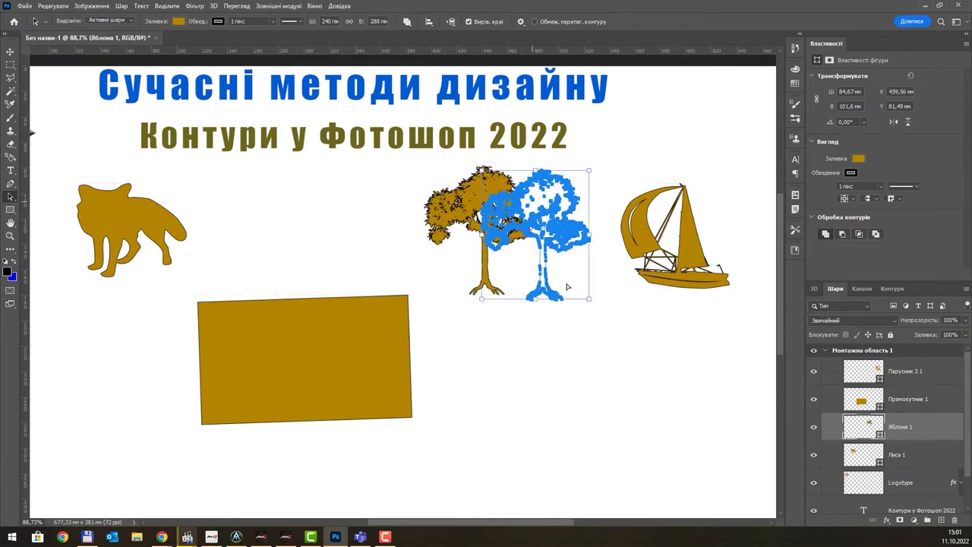
click(453, 227)
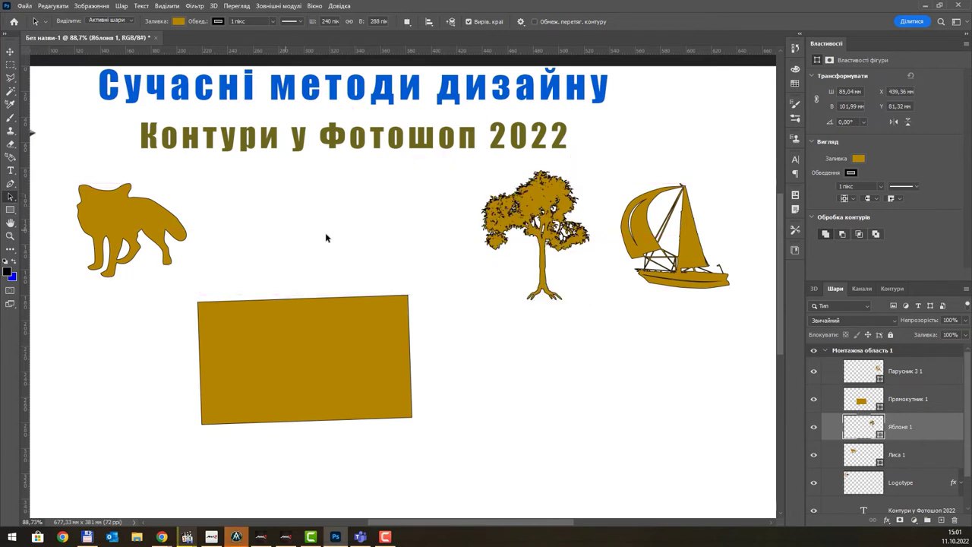
Select the rectangle with Direct Selection to show its anchor points
right_click(11, 198)
click(59, 206)
click(513, 365)
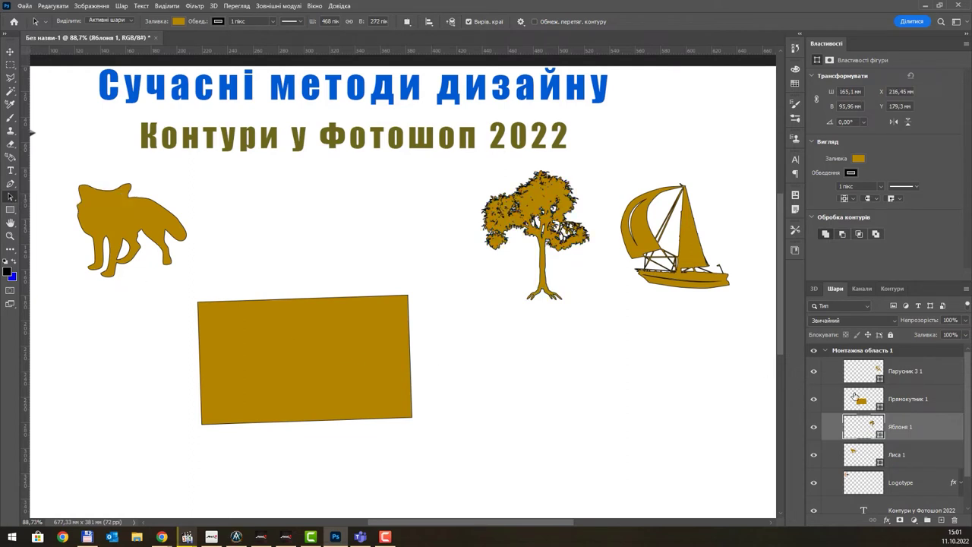
click(852, 395)
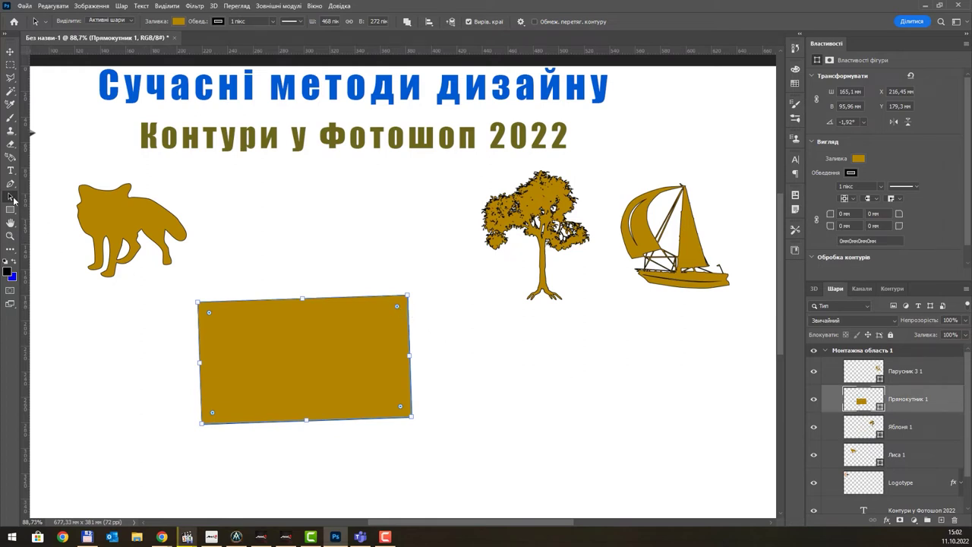
Drag the rectangle's corner anchor and accept converting the live shape to a path
right_click(12, 197)
click(53, 195)
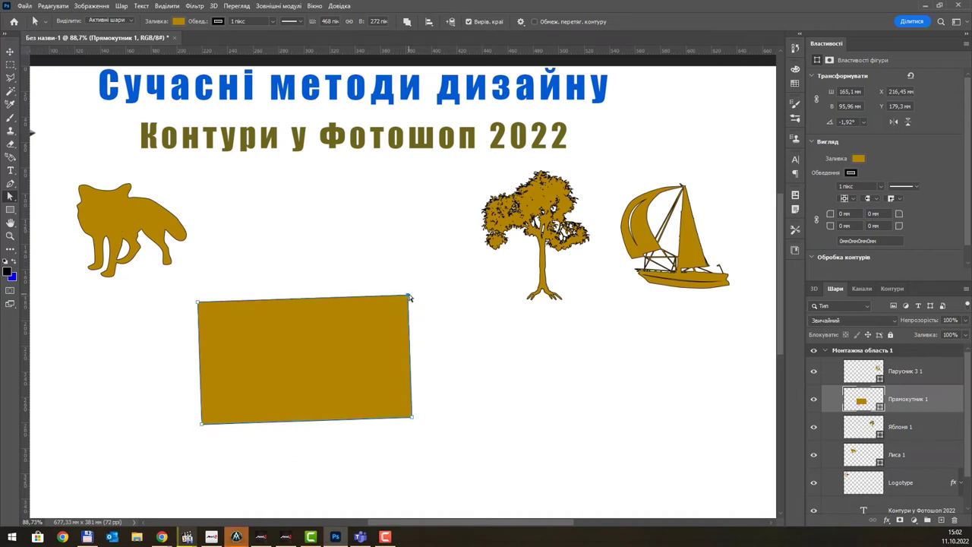
drag(409, 298, 394, 309)
drag(270, 384, 286, 206)
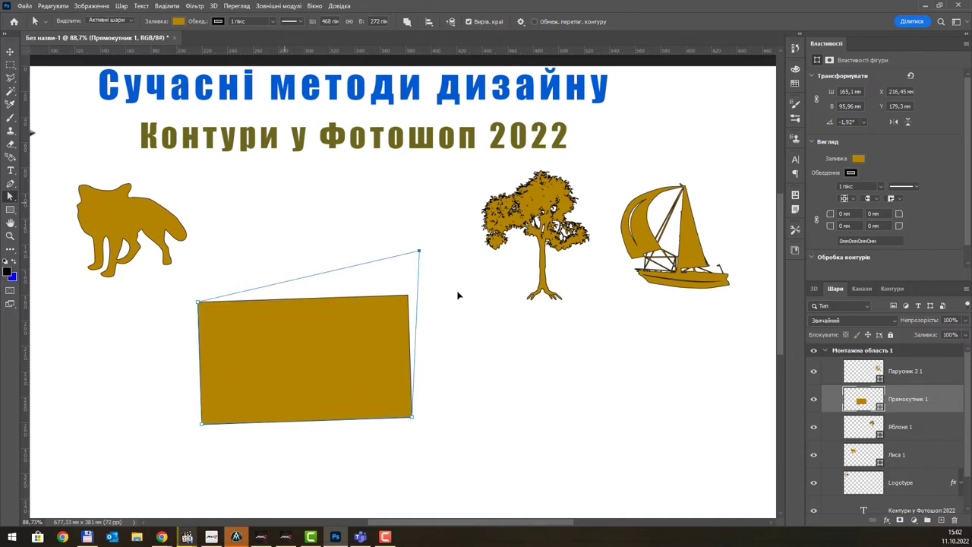
mouse_move(287, 206)
mouse_down()
mouse_move(400, 289)
mouse_move(357, 350)
mouse_up()
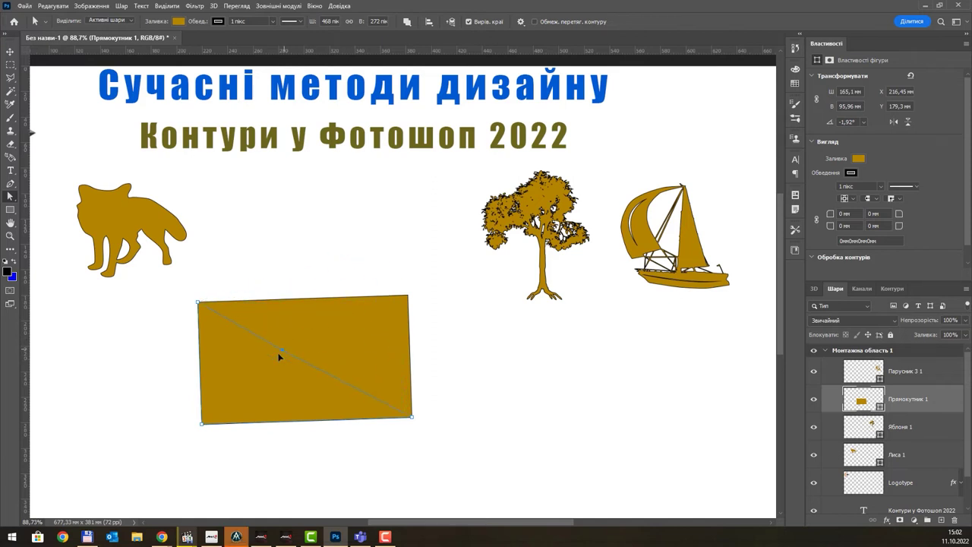
drag(268, 368, 268, 368)
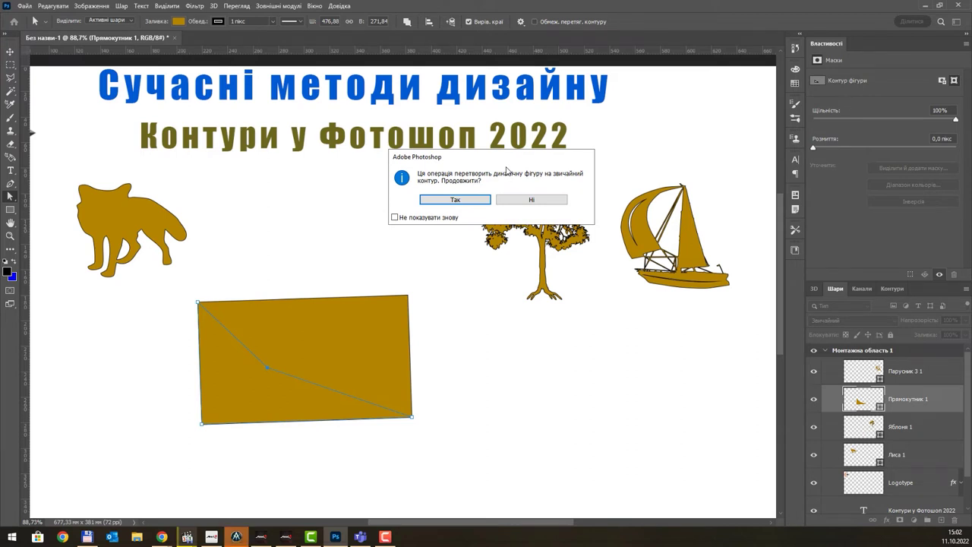
click(489, 196)
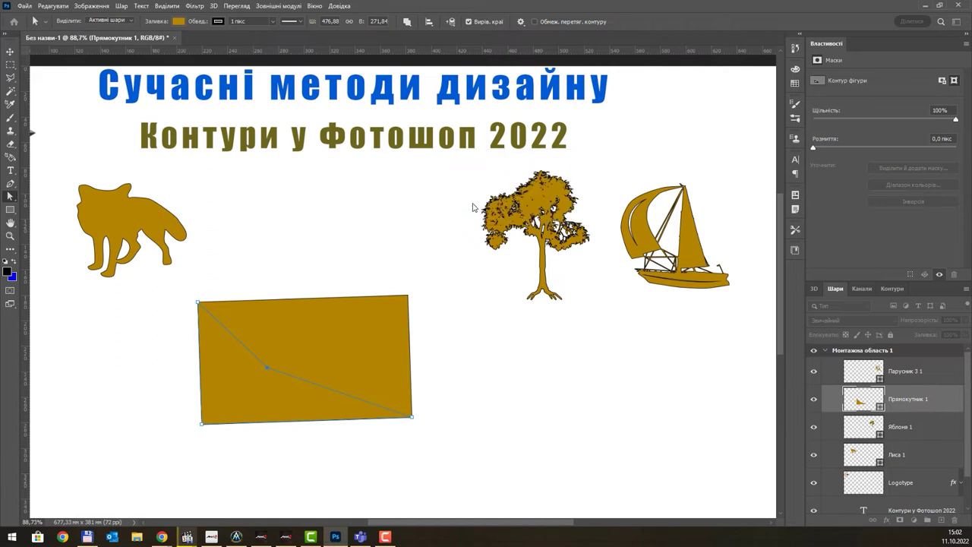
Drag the path's anchors into a large trapezoid, about 822 × 570 px
drag(435, 388, 377, 445)
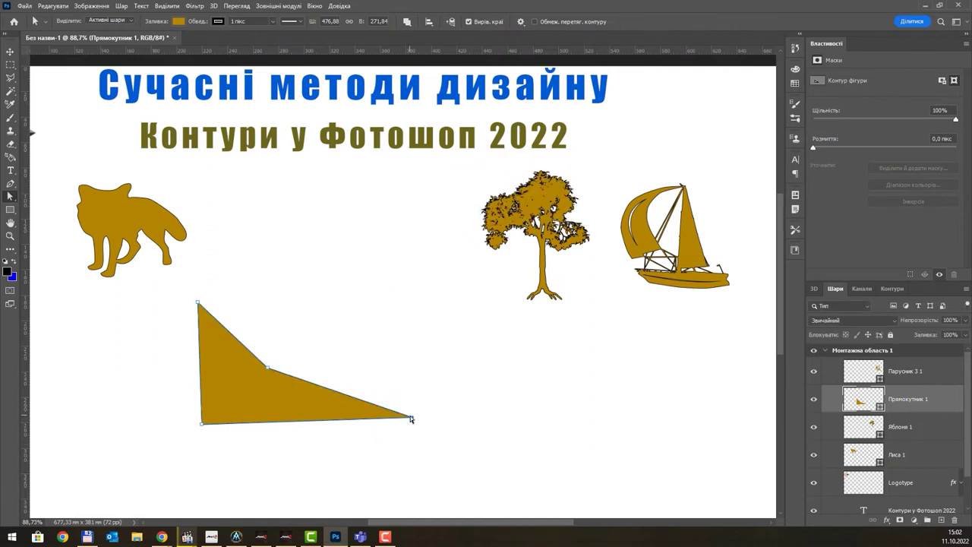
drag(412, 416, 474, 362)
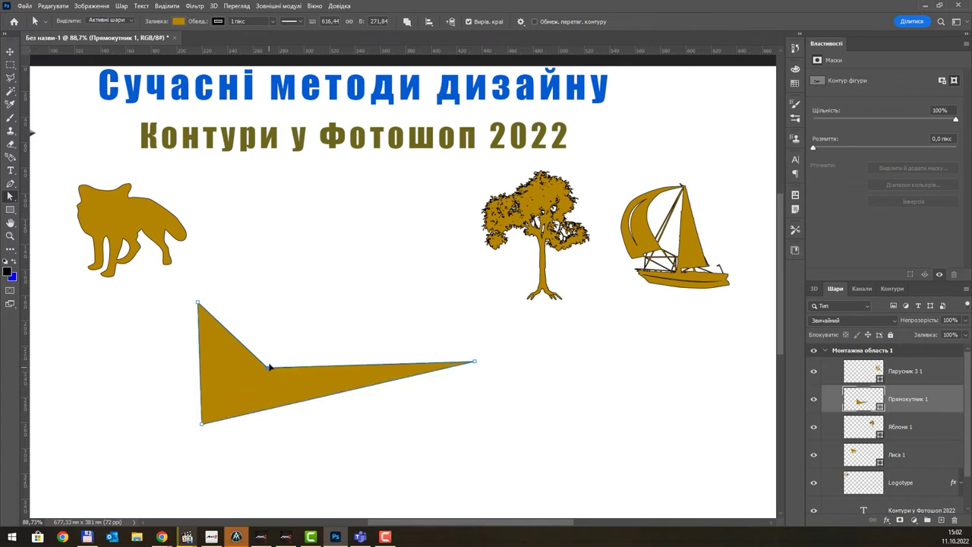
drag(269, 367, 332, 282)
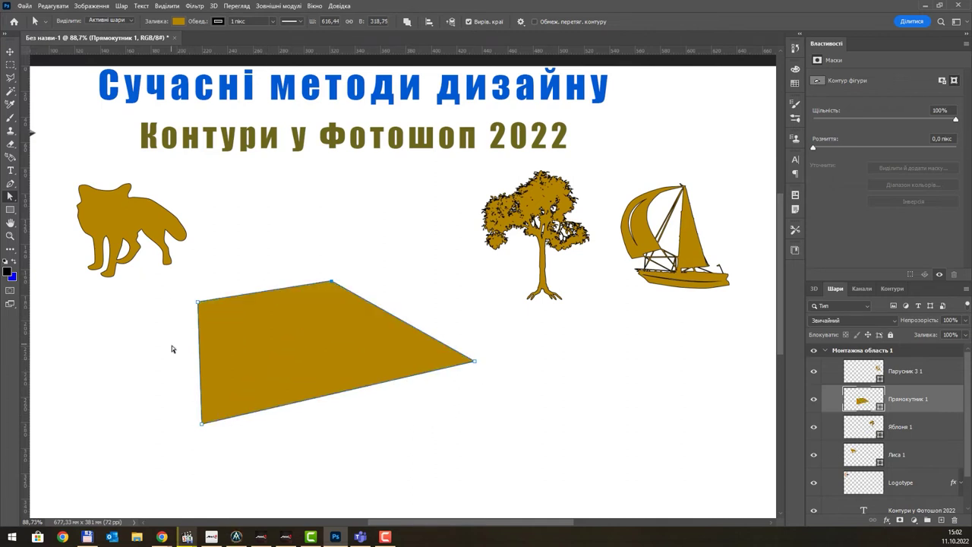
drag(171, 348, 376, 244)
mouse_move(338, 278)
mouse_down()
mouse_move(336, 238)
mouse_move(304, 189)
mouse_up()
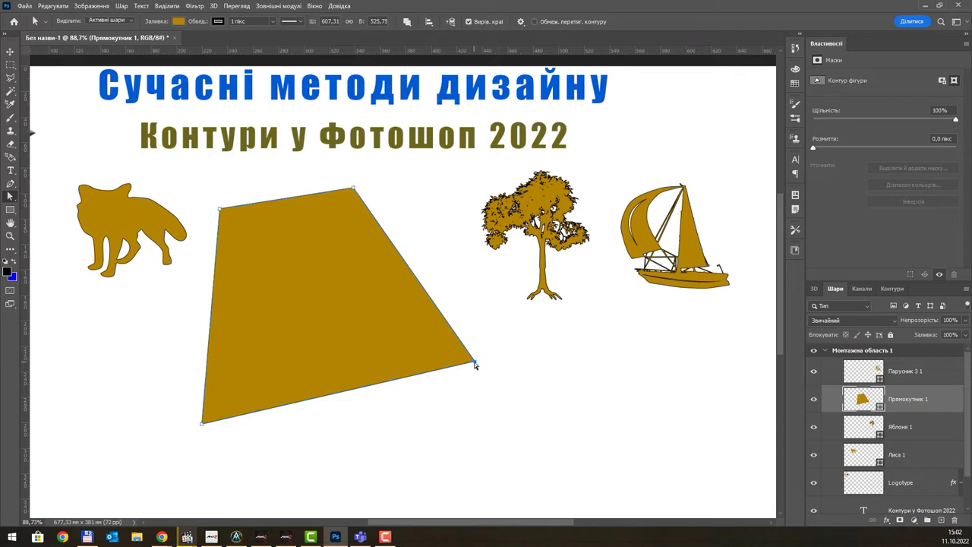
drag(474, 361, 562, 379)
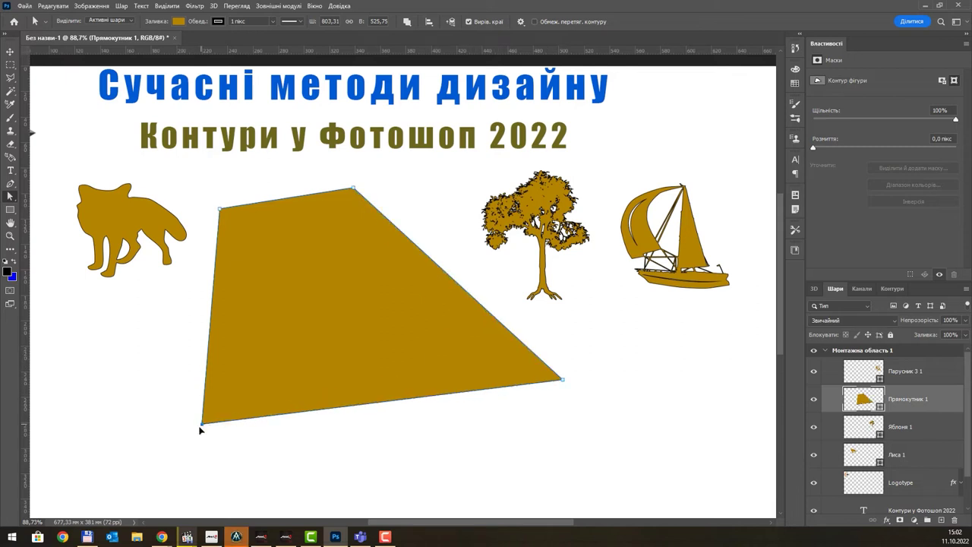
drag(202, 424, 194, 444)
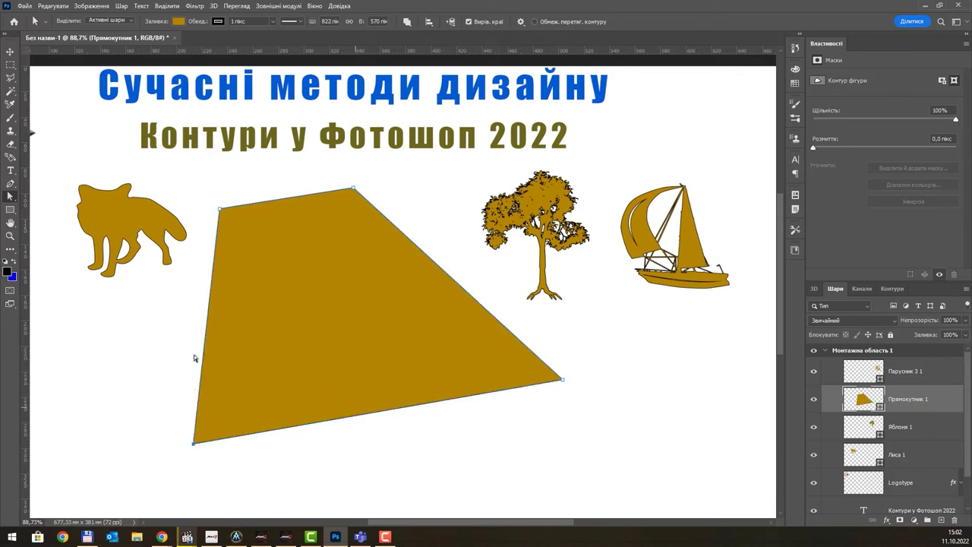
click(10, 185)
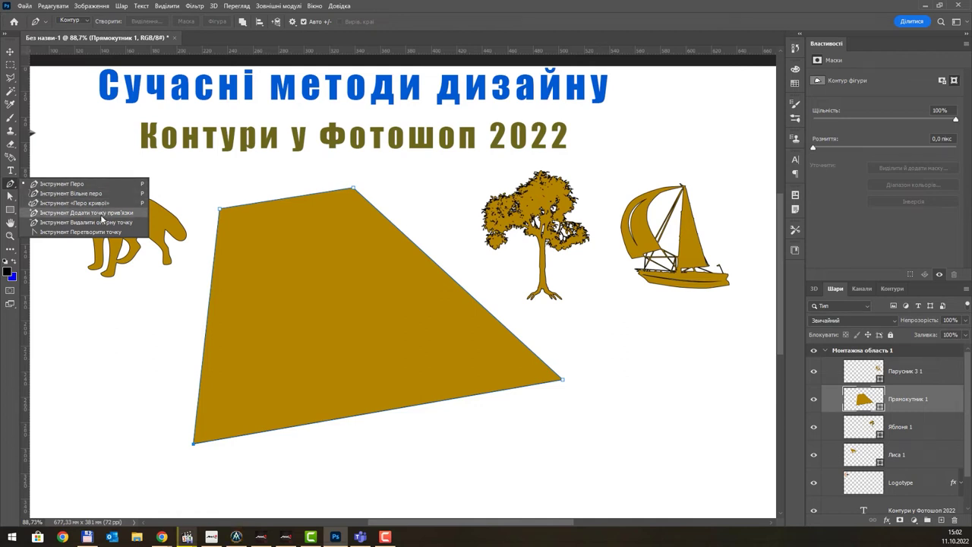
Add anchor points on the right and bottom edges, curving them into an arched wedge
click(101, 214)
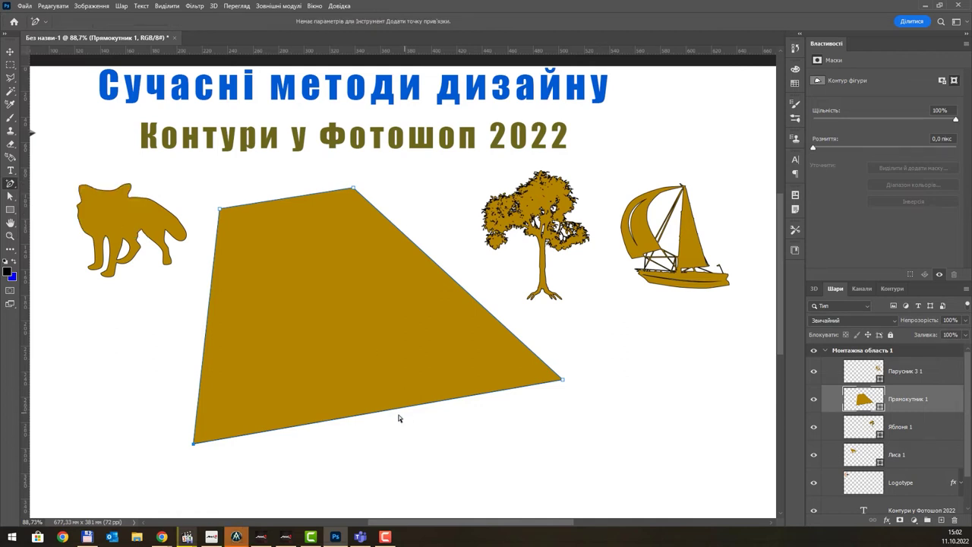
click(437, 266)
click(354, 189)
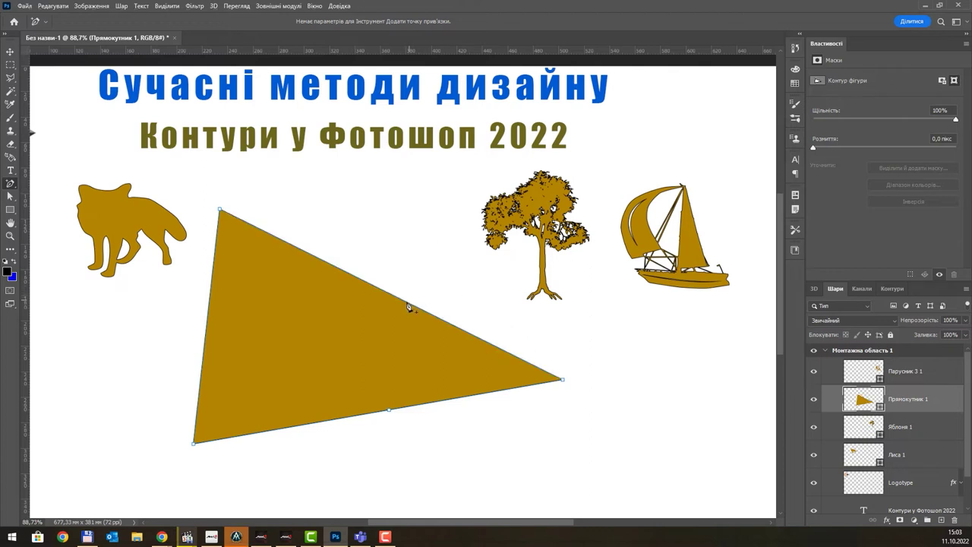
mouse_move(407, 303)
mouse_down()
mouse_move(521, 272)
mouse_move(569, 308)
mouse_move(560, 341)
mouse_move(494, 265)
mouse_move(591, 343)
mouse_move(362, 346)
mouse_up()
mouse_move(442, 374)
mouse_down()
mouse_move(569, 256)
mouse_move(619, 163)
mouse_move(679, 336)
mouse_move(411, 302)
mouse_move(532, 286)
mouse_move(524, 304)
mouse_move(468, 255)
mouse_move(593, 308)
mouse_move(543, 319)
mouse_up()
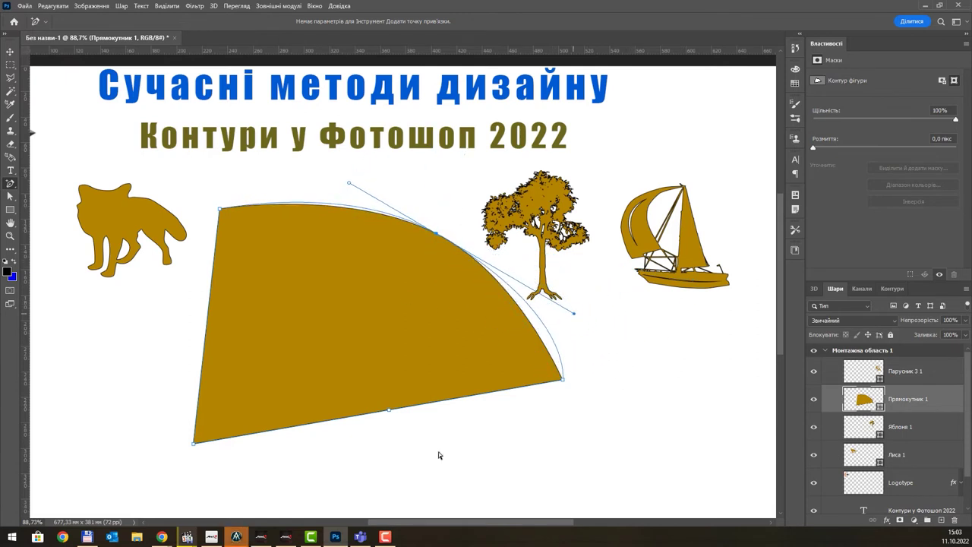
click(387, 411)
drag(360, 355, 349, 327)
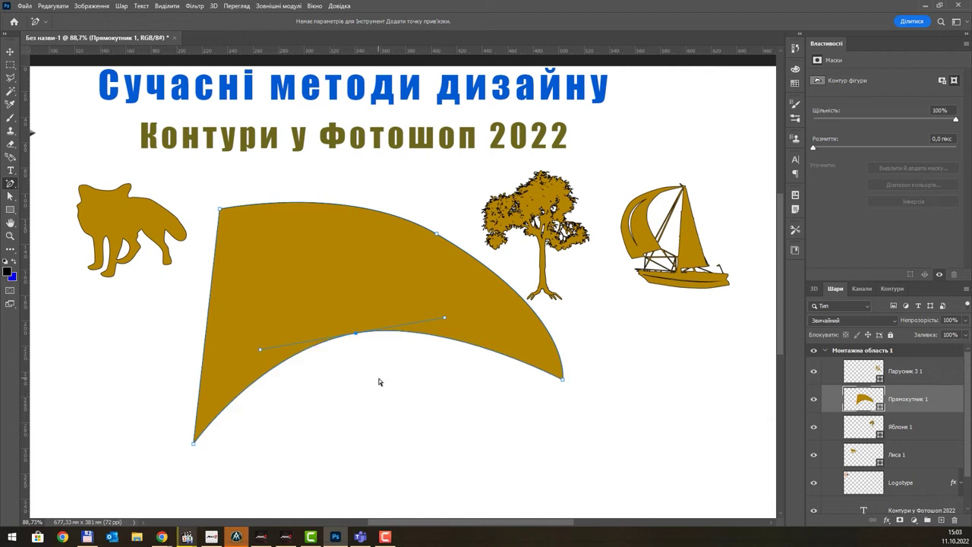
right_click(12, 186)
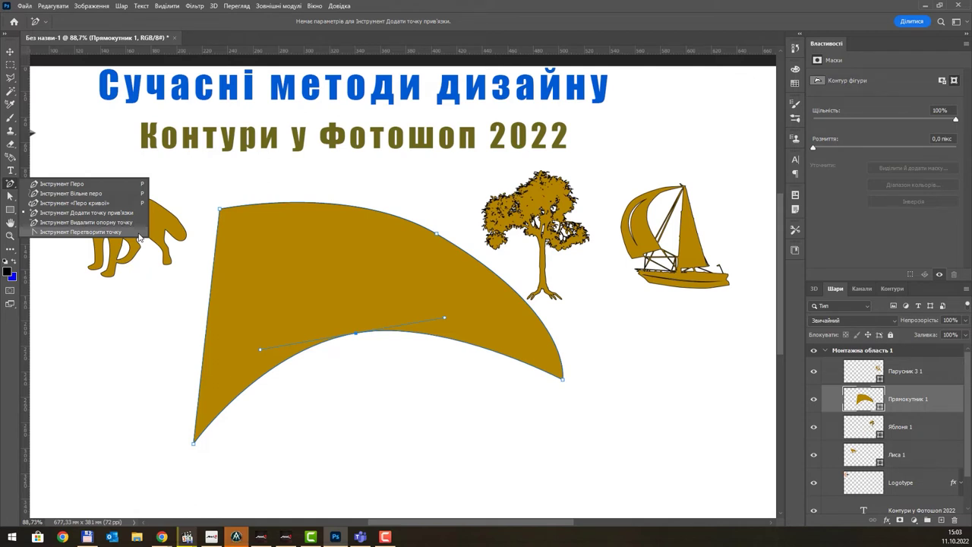
Convert anchors and drag handles to curve the left edges and round the right tip
click(139, 238)
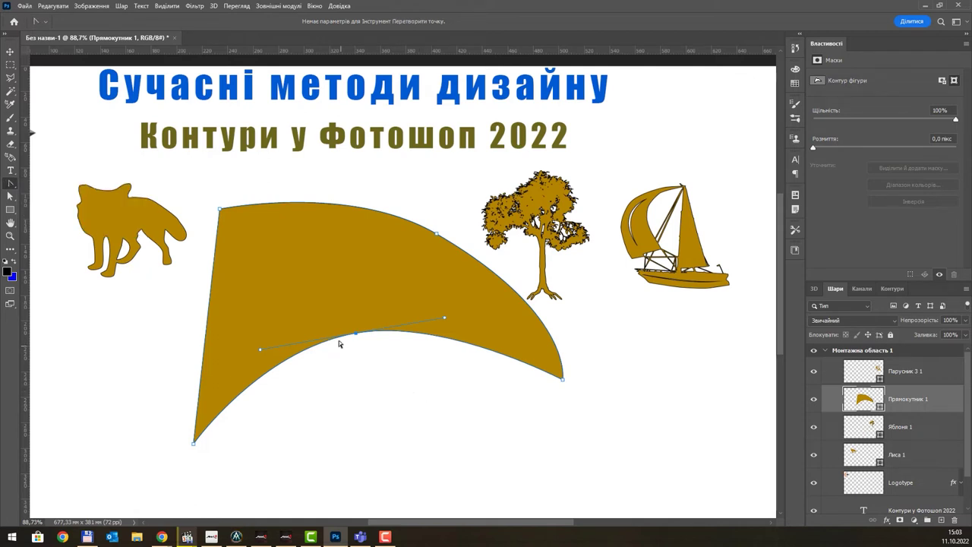
click(356, 335)
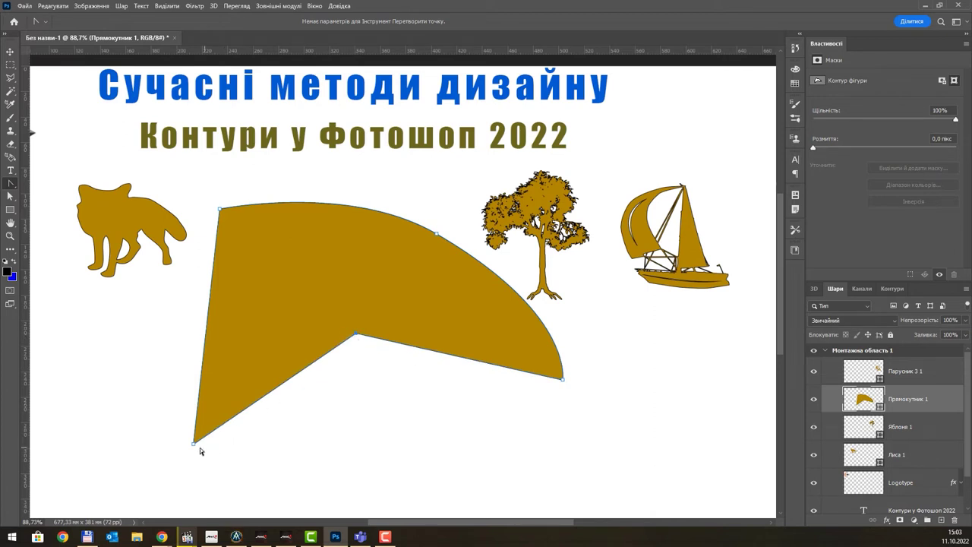
mouse_move(194, 443)
mouse_down()
mouse_move(205, 438)
mouse_move(151, 379)
mouse_move(156, 428)
mouse_up()
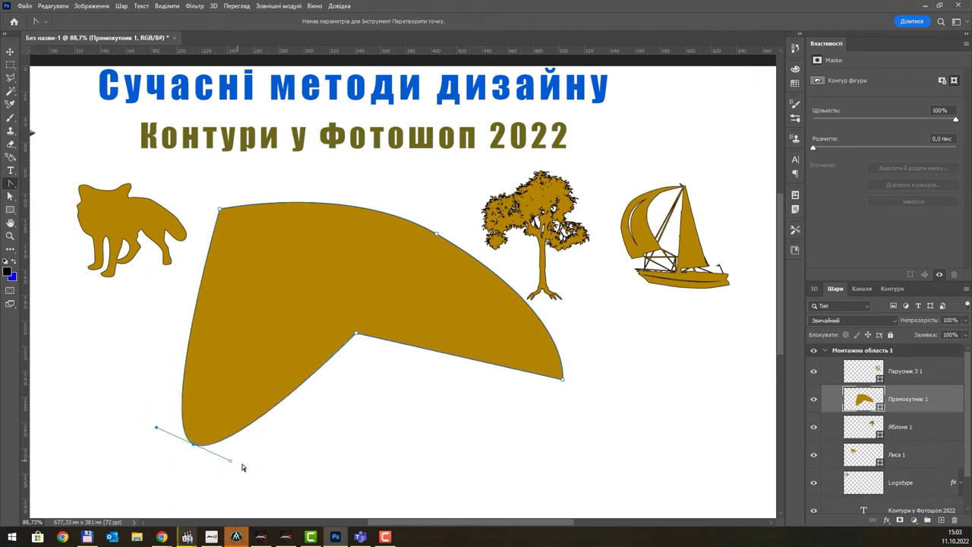
mouse_move(231, 461)
mouse_down()
mouse_move(311, 394)
mouse_move(236, 326)
mouse_up()
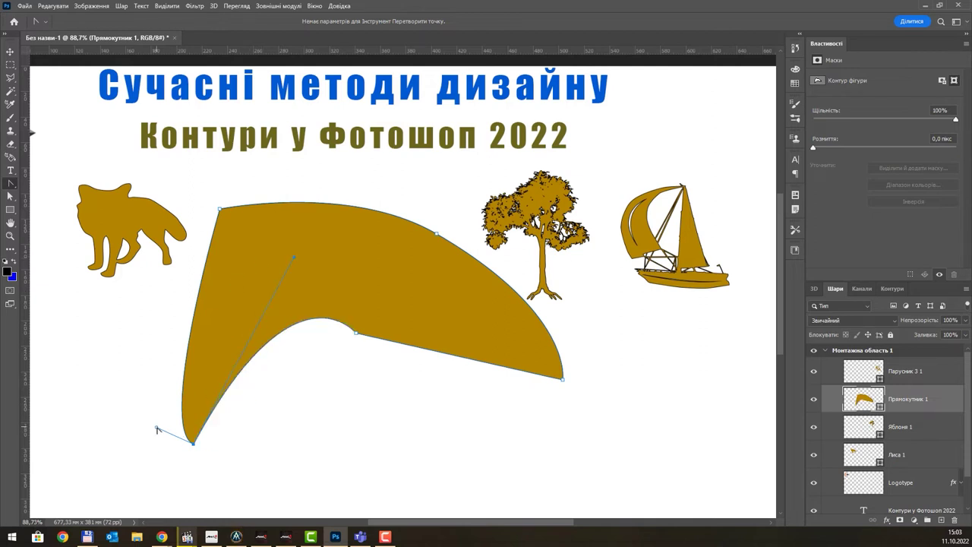
drag(157, 429, 79, 401)
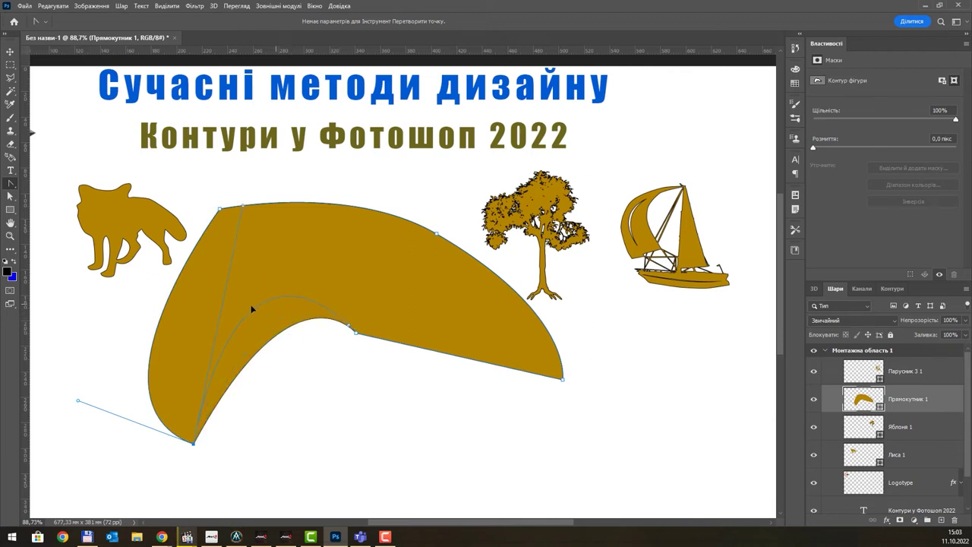
drag(289, 318, 240, 335)
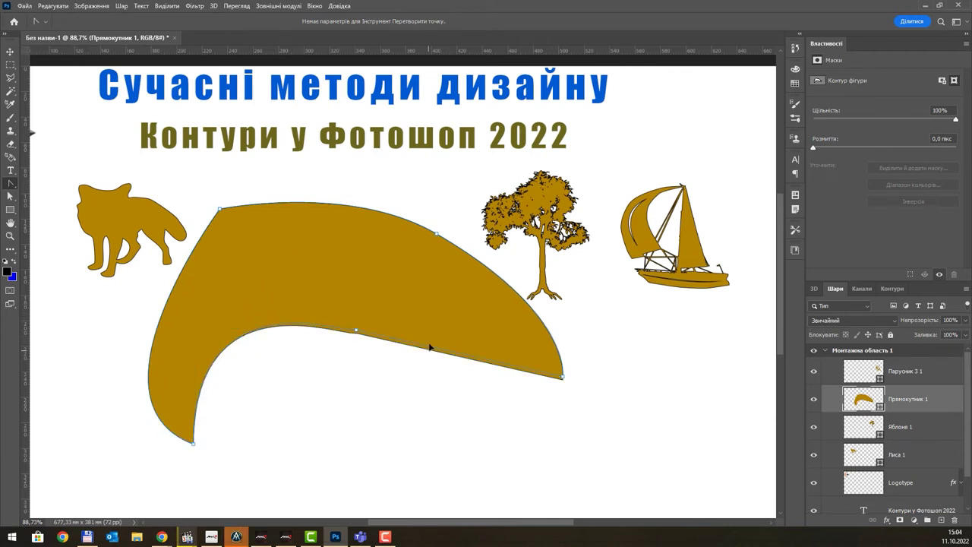
mouse_move(430, 353)
mouse_down()
mouse_move(421, 349)
mouse_move(436, 351)
mouse_up()
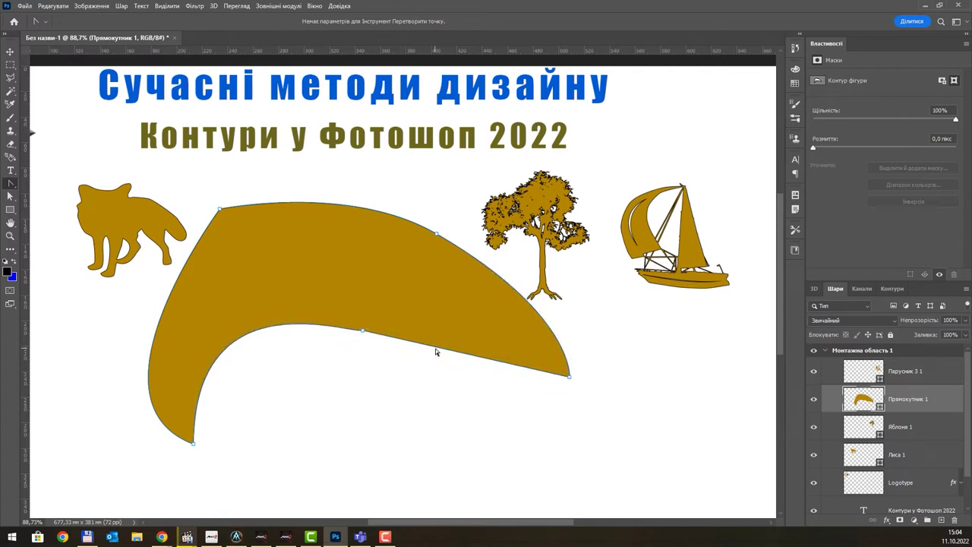
drag(630, 345, 507, 423)
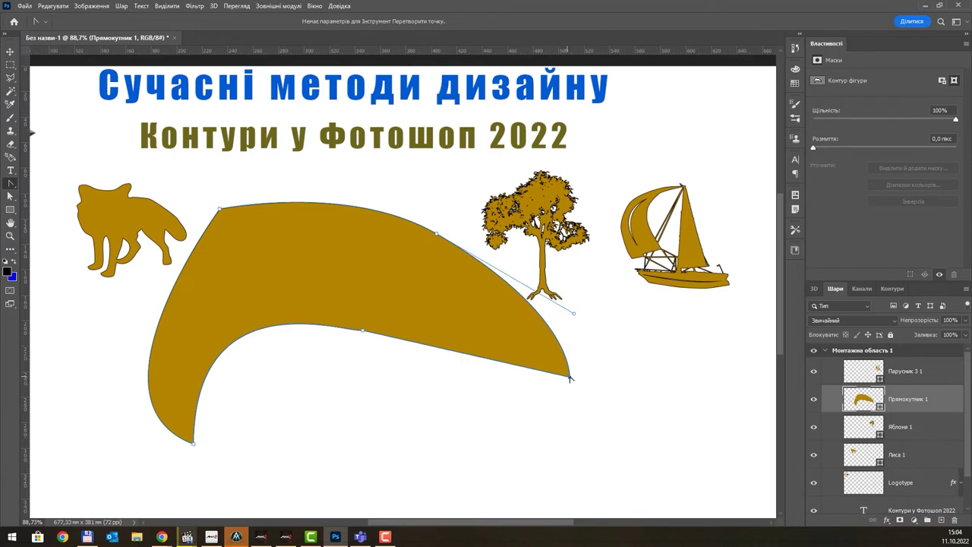
mouse_move(570, 377)
mouse_down()
mouse_move(583, 385)
mouse_move(570, 380)
mouse_up()
Pull a segment inward to cut a sharp notch into the shape
right_click(11, 186)
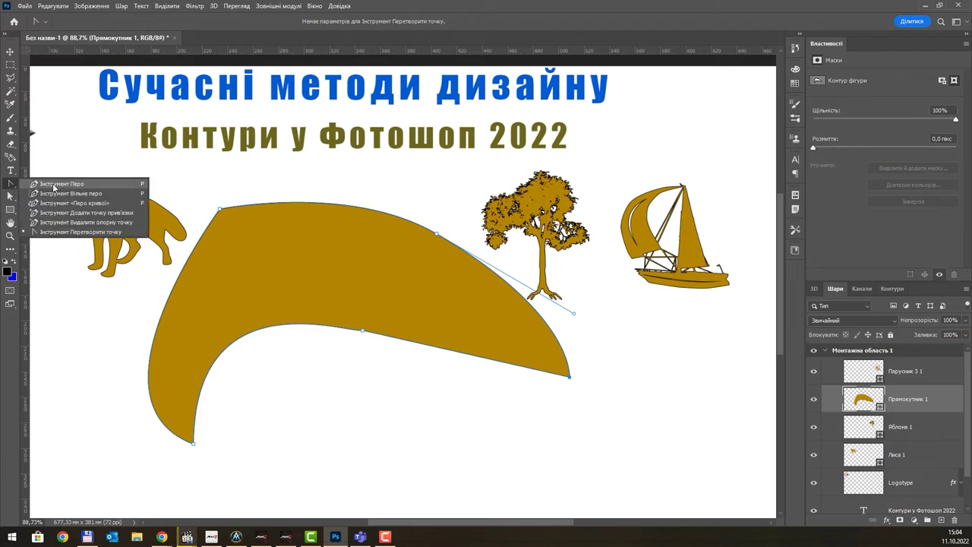
click(69, 186)
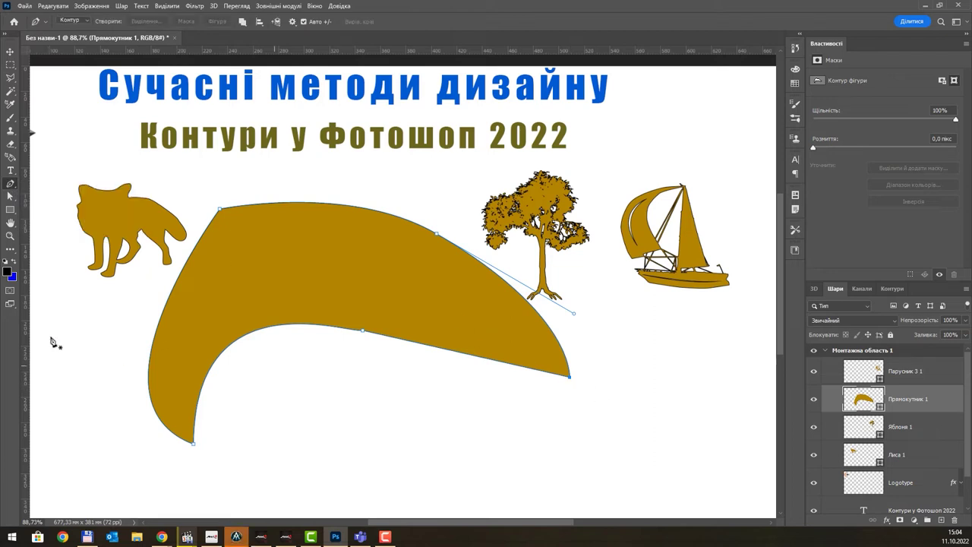
click(11, 196)
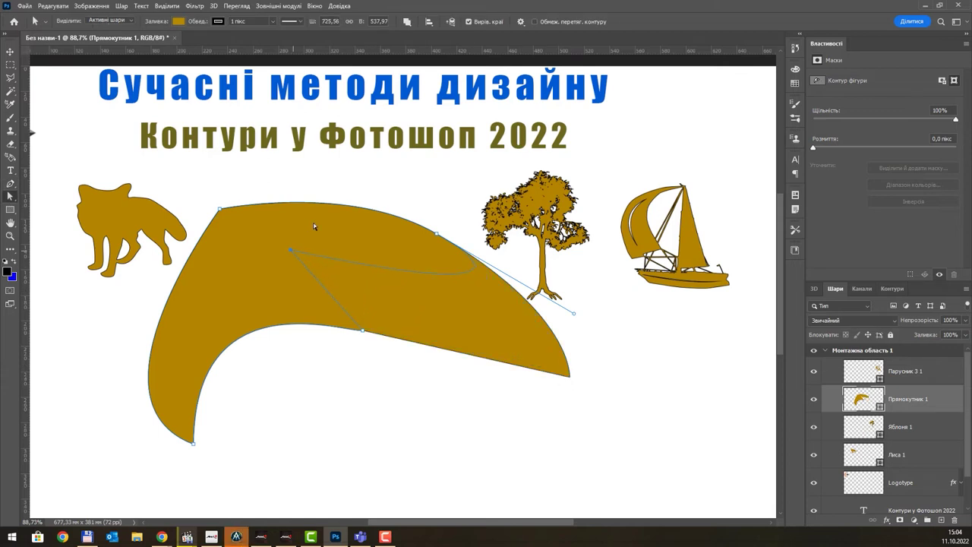
drag(313, 226, 306, 223)
click(12, 185)
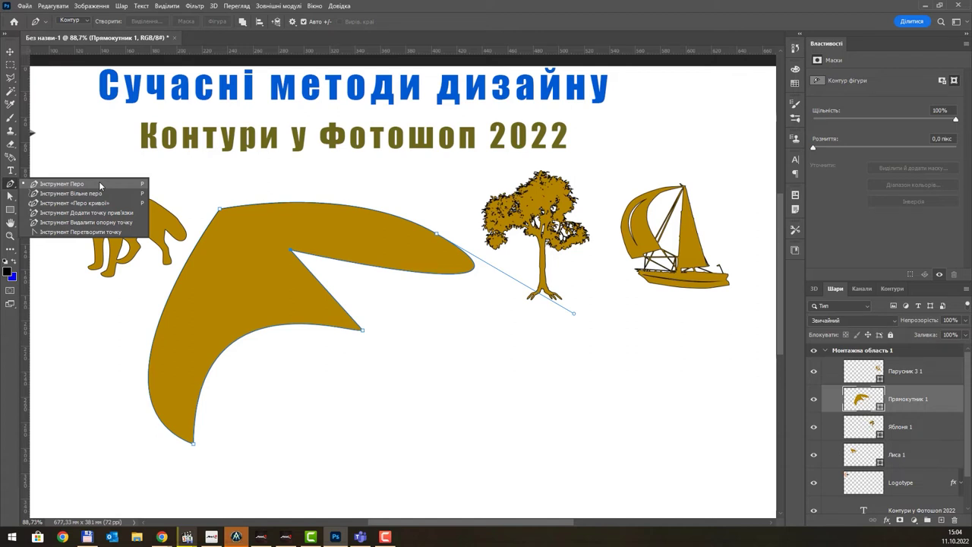
Pen a new zigzag outline below the shape, along its top edge and down the right
click(99, 184)
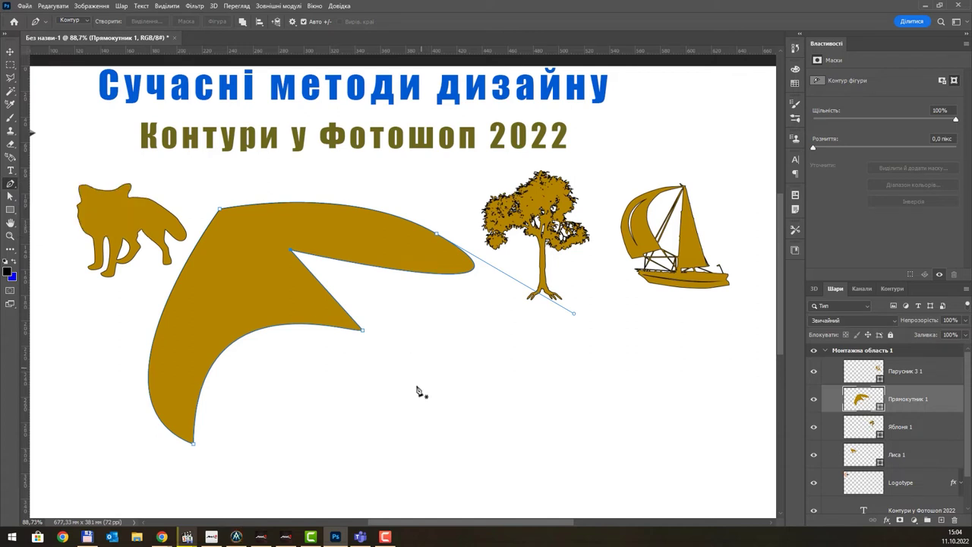
click(330, 429)
click(382, 349)
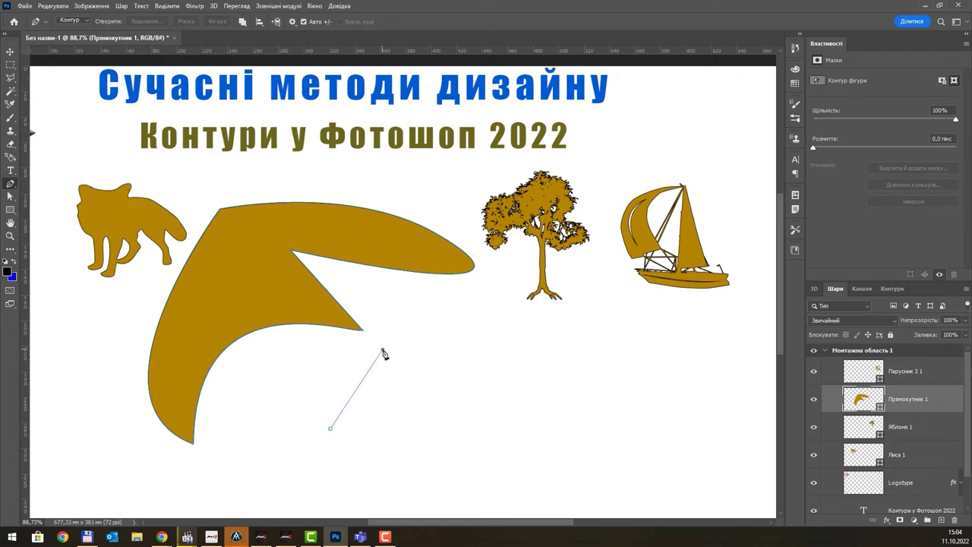
click(494, 329)
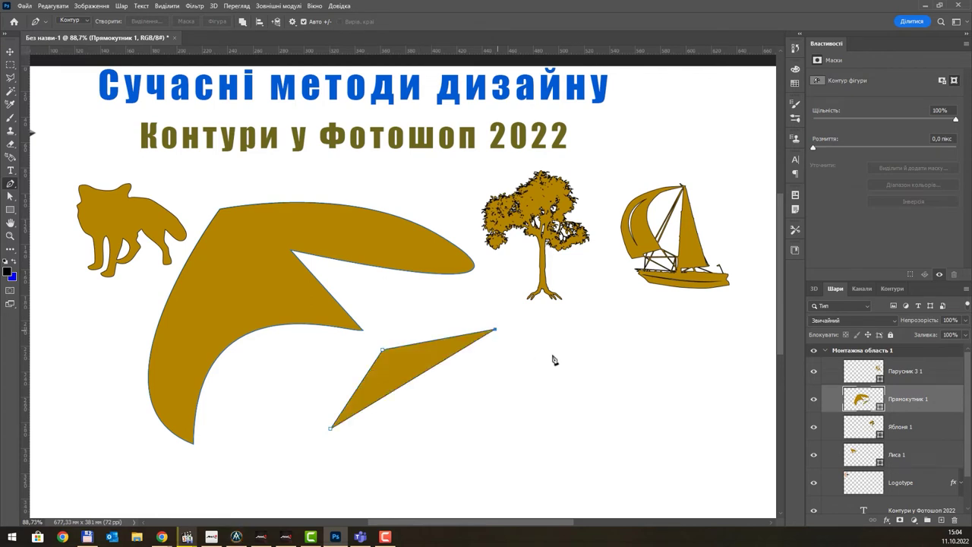
click(552, 354)
click(607, 314)
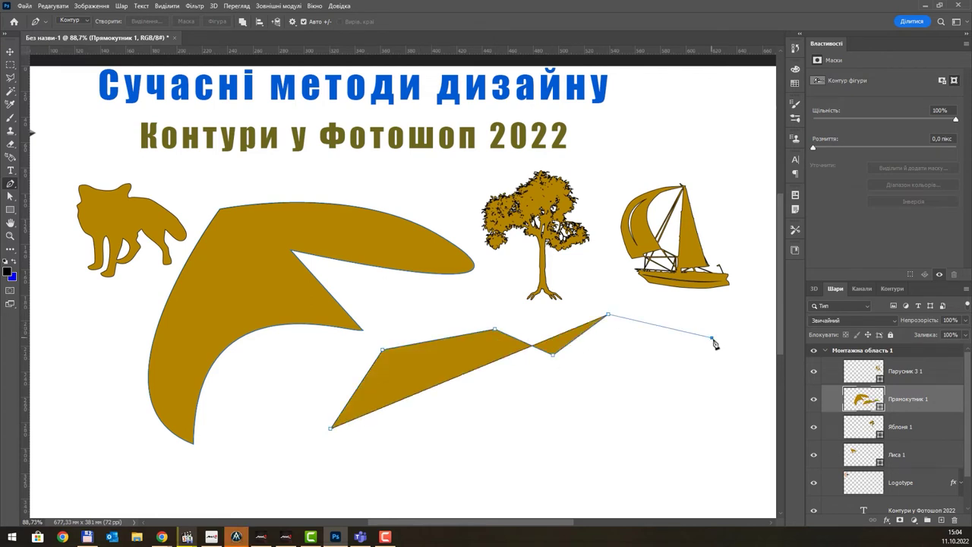
click(711, 338)
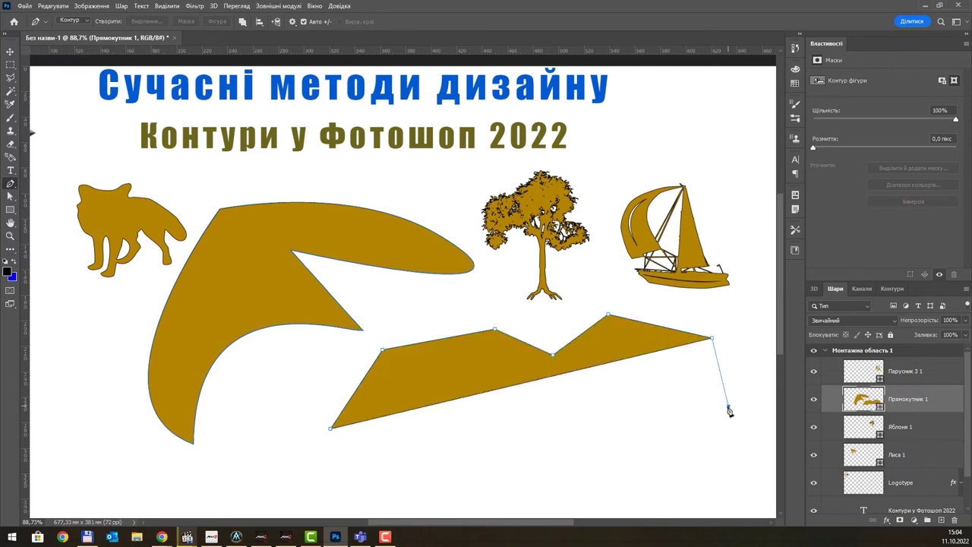
click(728, 406)
click(672, 452)
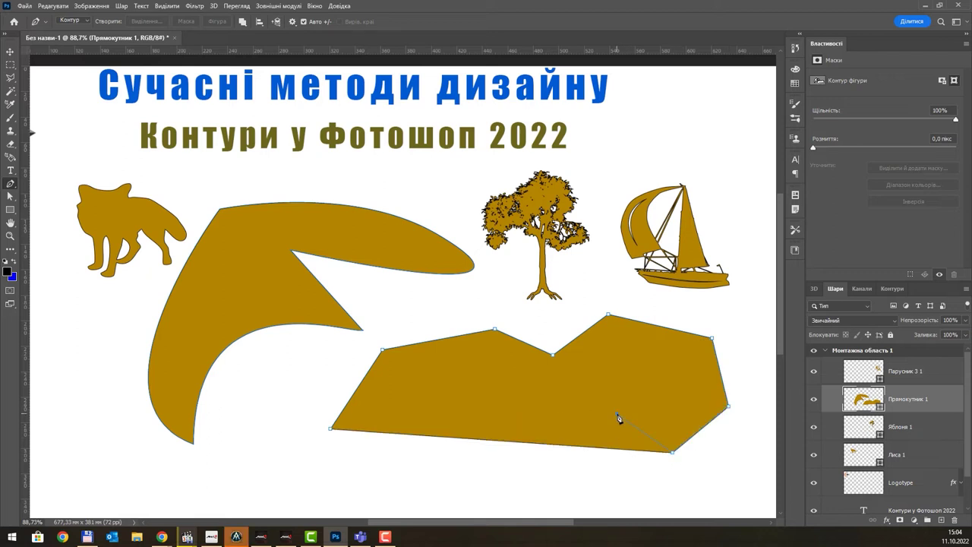
Zigzag the bottom edge back left, round the lower-left corner, and close the shape
click(617, 414)
click(543, 472)
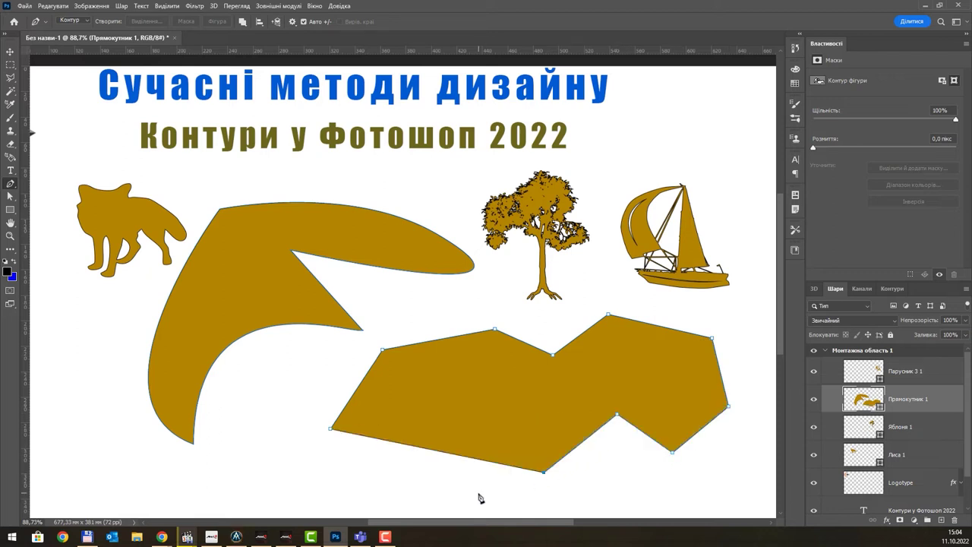
click(495, 425)
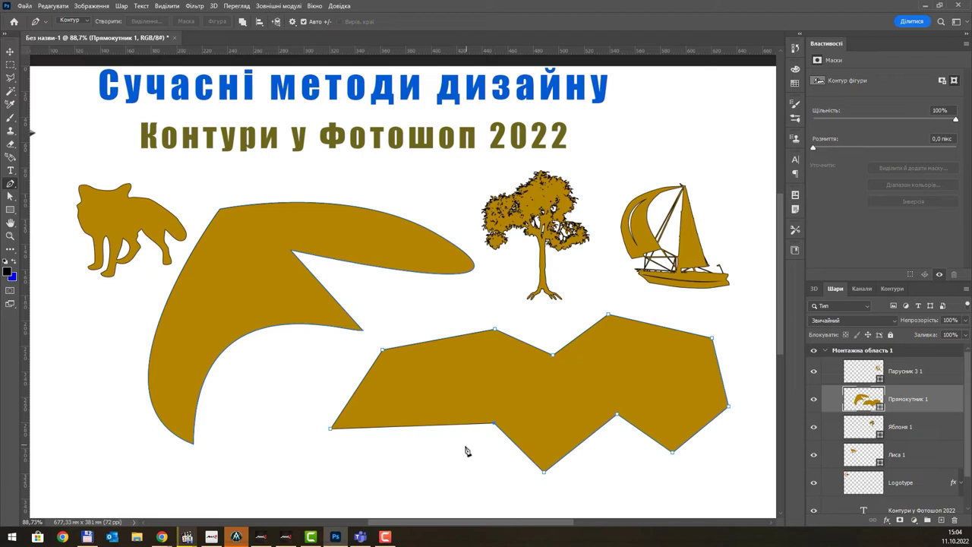
click(421, 470)
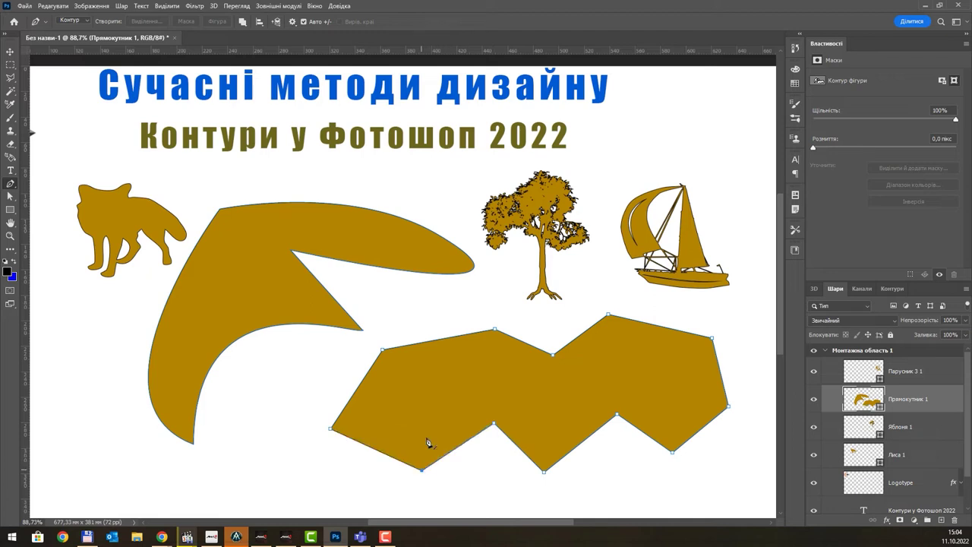
click(447, 376)
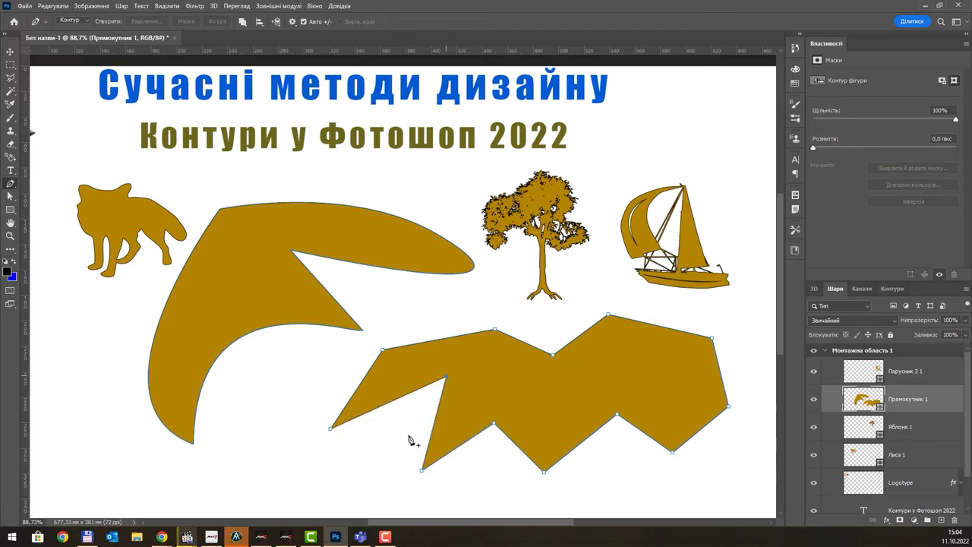
click(353, 486)
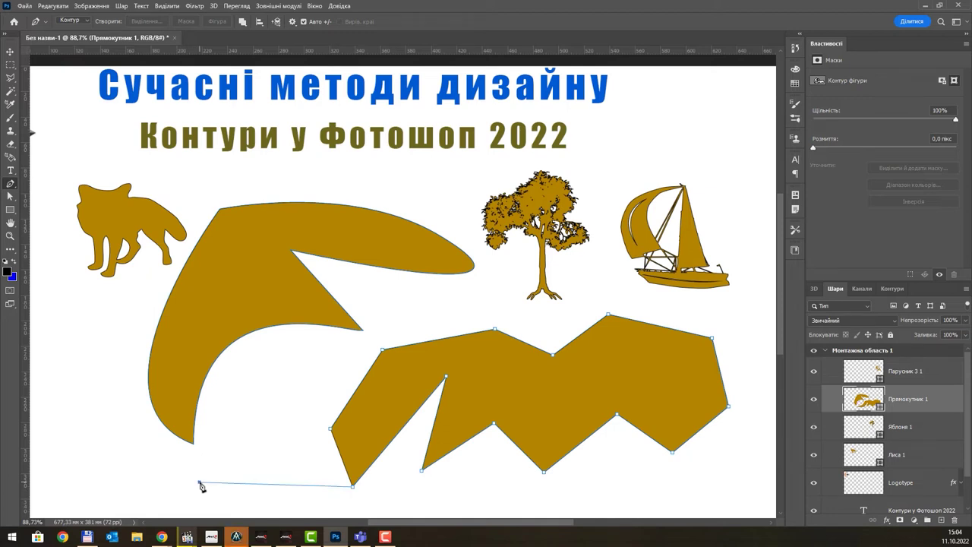
mouse_move(200, 483)
mouse_down()
mouse_move(217, 411)
mouse_move(282, 435)
mouse_up()
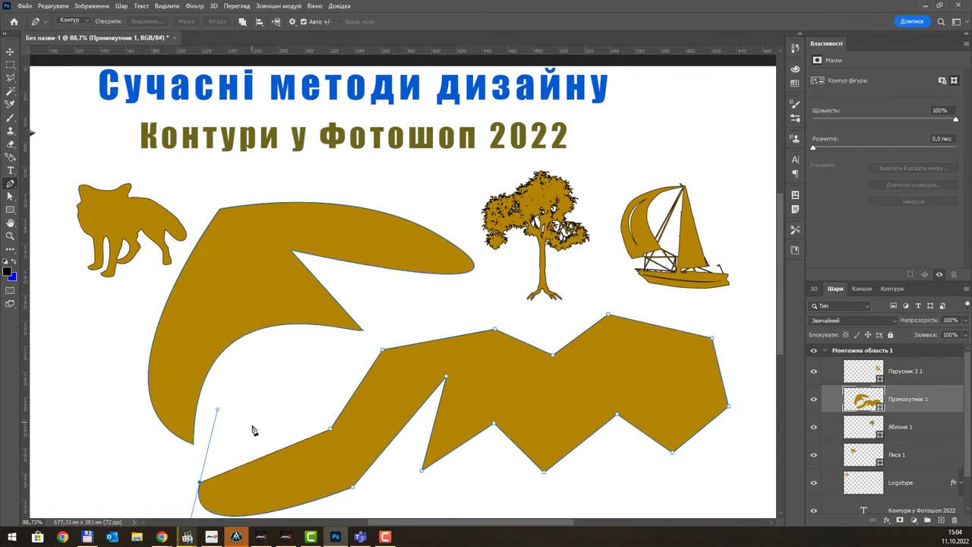
click(333, 435)
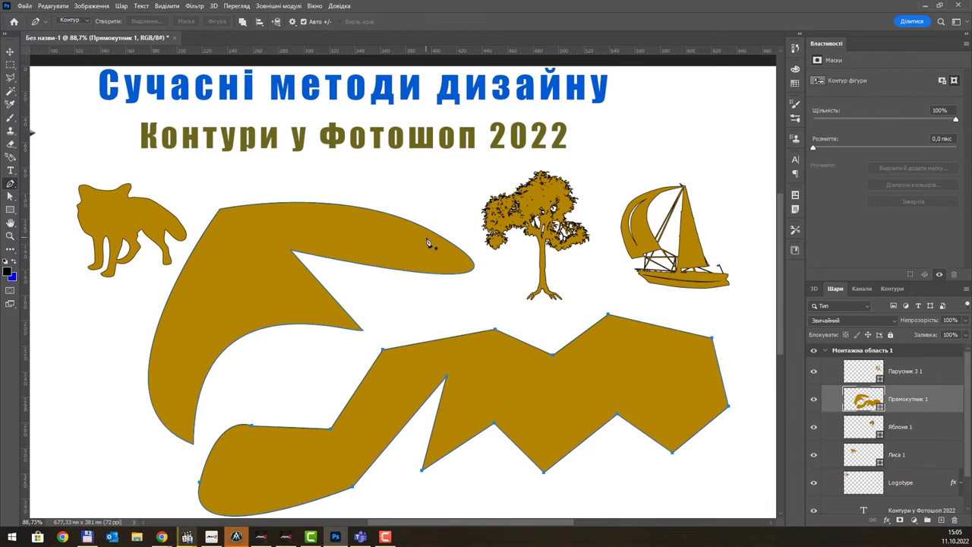
Draw a wavy strip under the subtitle and a curling ribbon beside the sailboat with the Freeform Pen
right_click(7, 190)
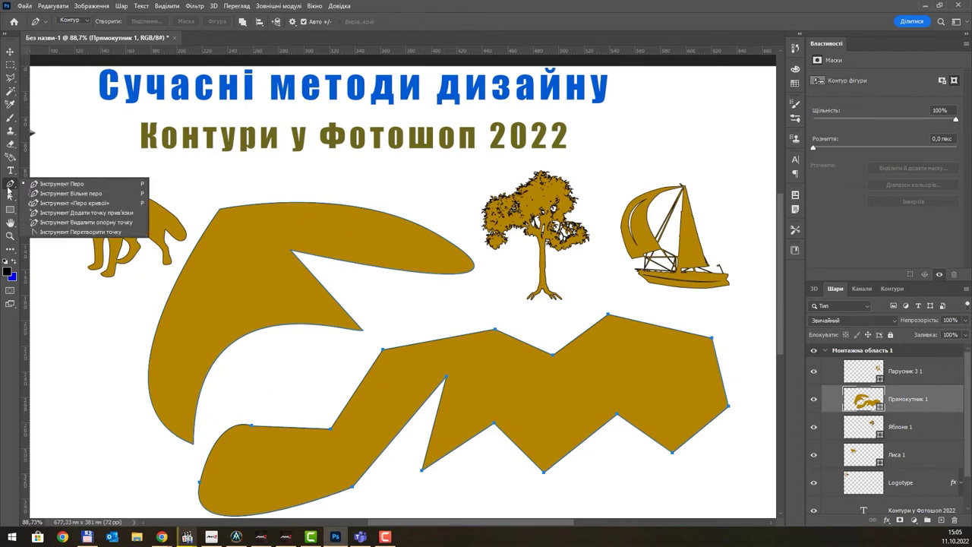
click(90, 194)
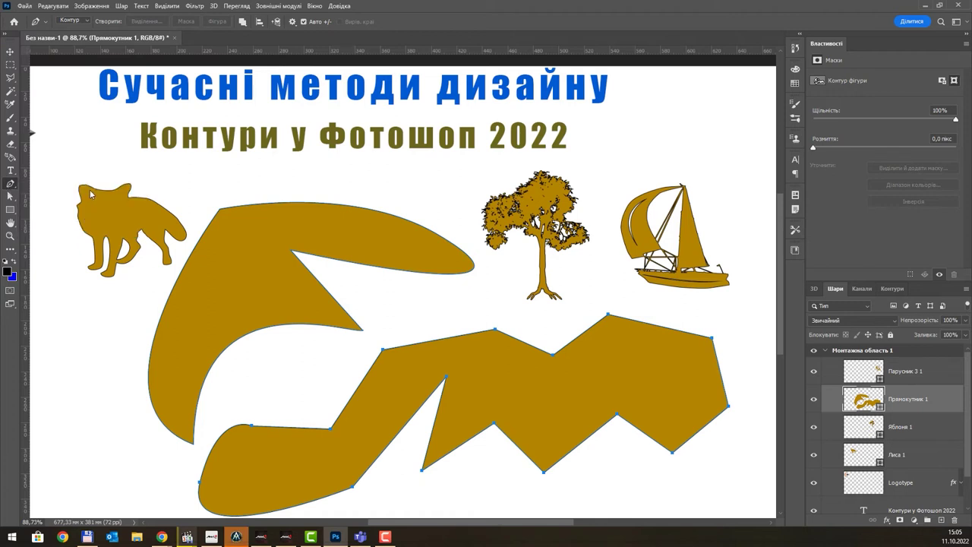
mouse_move(420, 172)
mouse_down()
mouse_move(328, 174)
mouse_move(420, 172)
mouse_up()
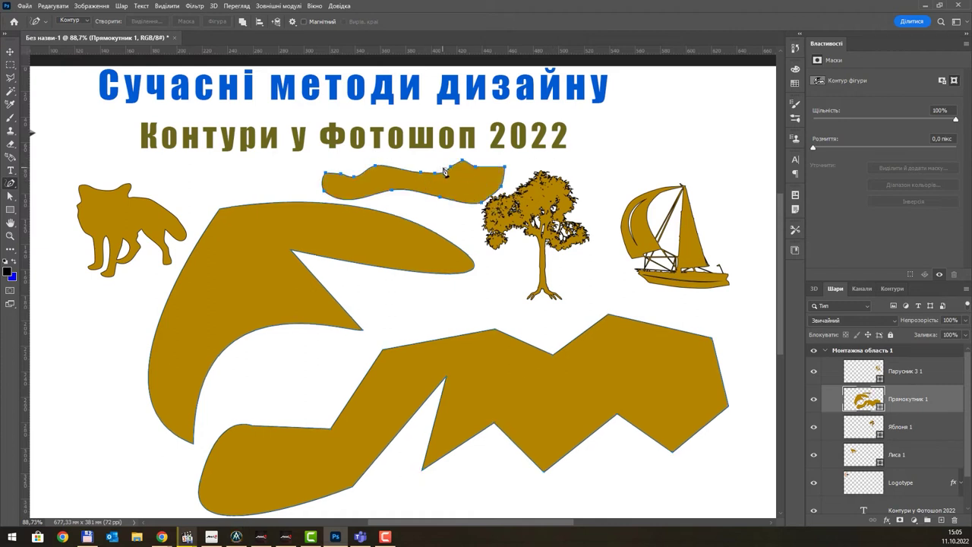
mouse_move(710, 89)
mouse_down()
mouse_move(751, 121)
mouse_move(710, 89)
mouse_up()
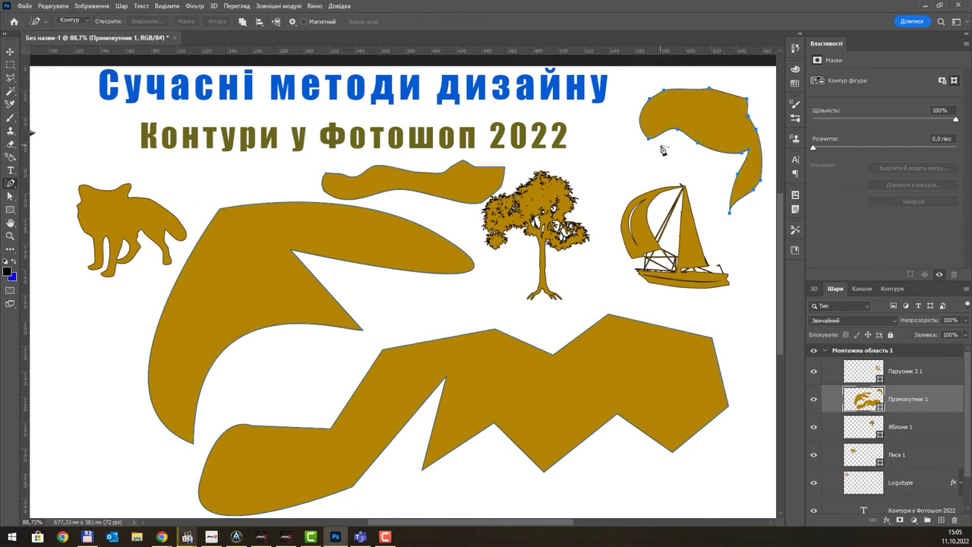
Return to the standard Pen, undo a stray anchor, and inspect the path operation options
right_click(14, 186)
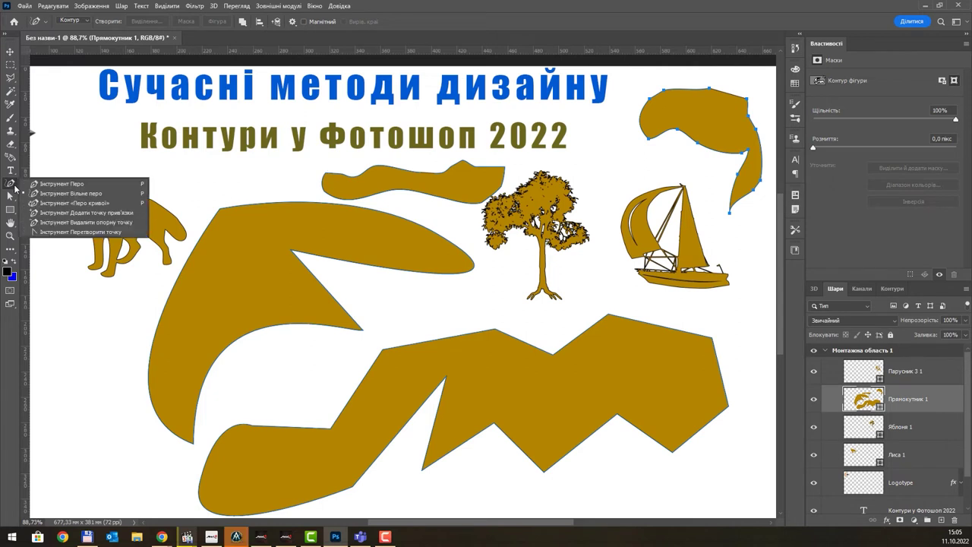
click(119, 183)
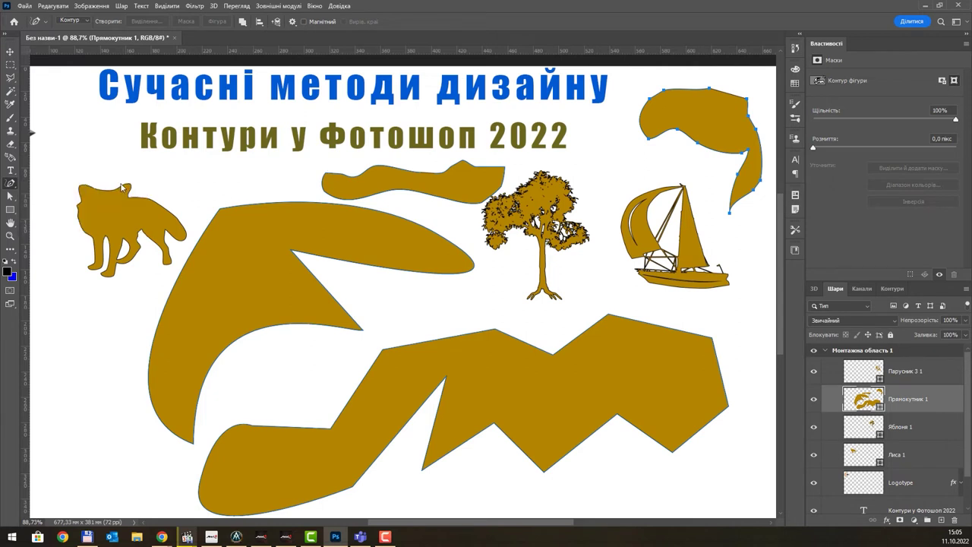
click(183, 179)
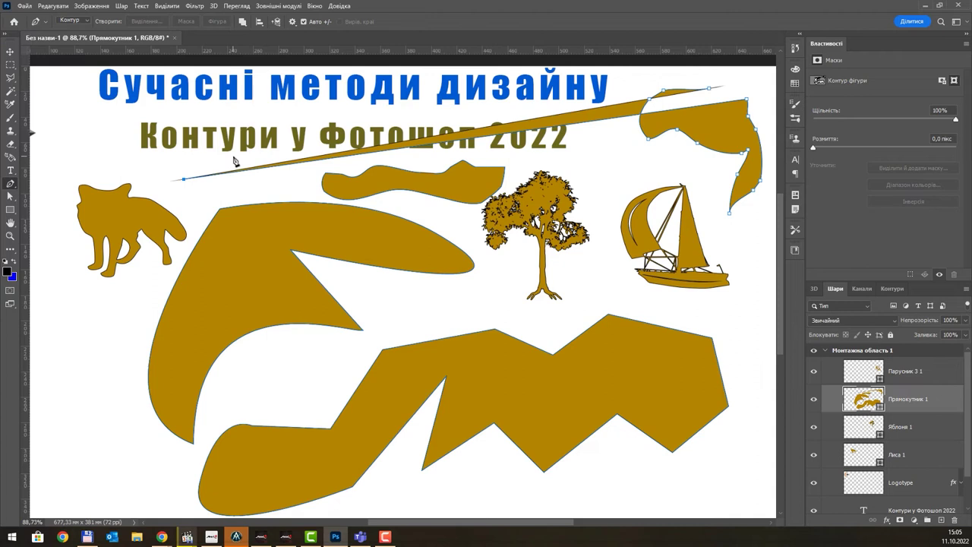
key(ctrl+z)
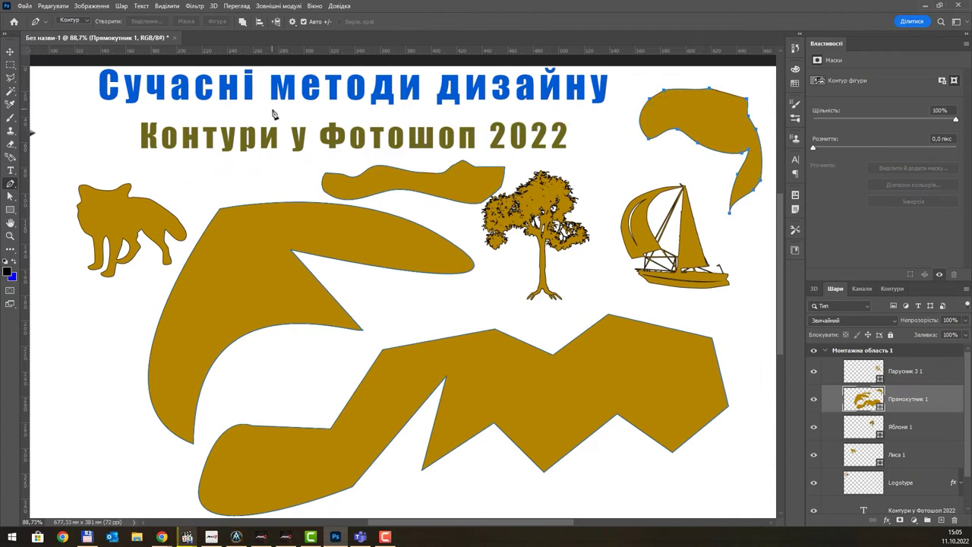
click(258, 24)
click(258, 24)
click(242, 21)
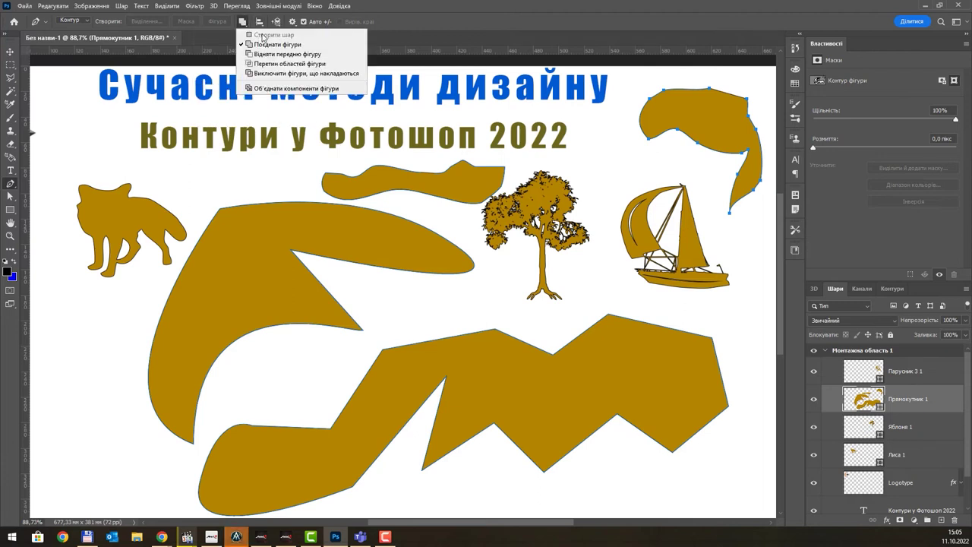
Activate the Парусник 3 1 layer, review its combination options, then activate the Logotype layer
click(930, 373)
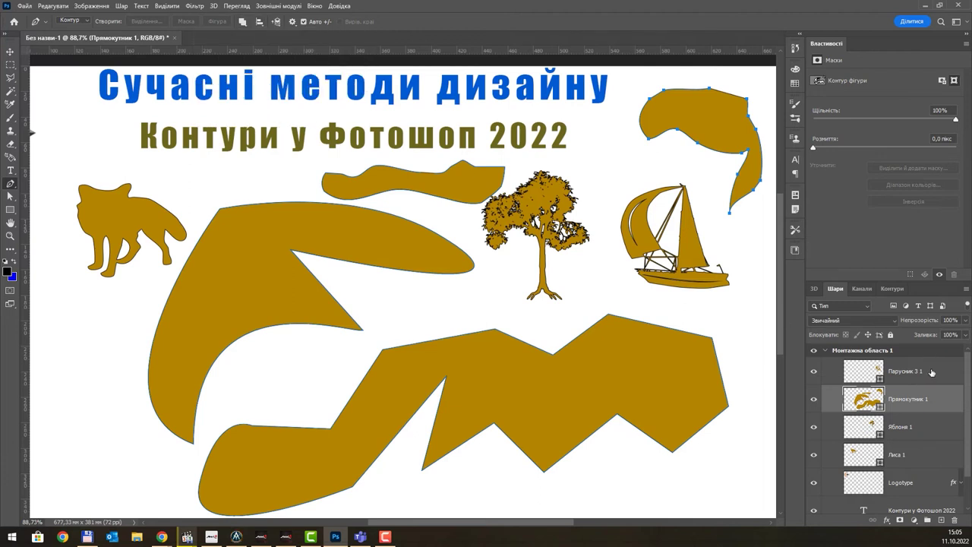
click(927, 376)
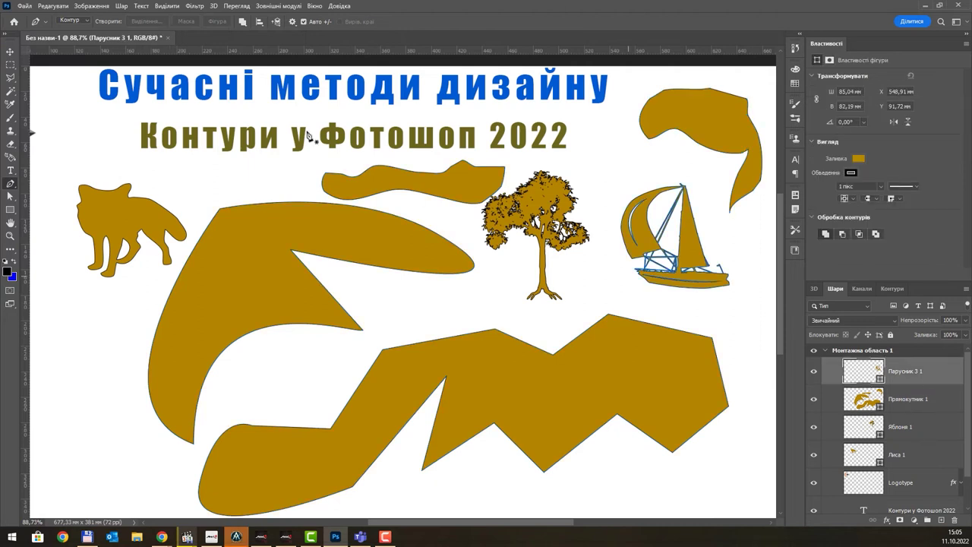
click(243, 23)
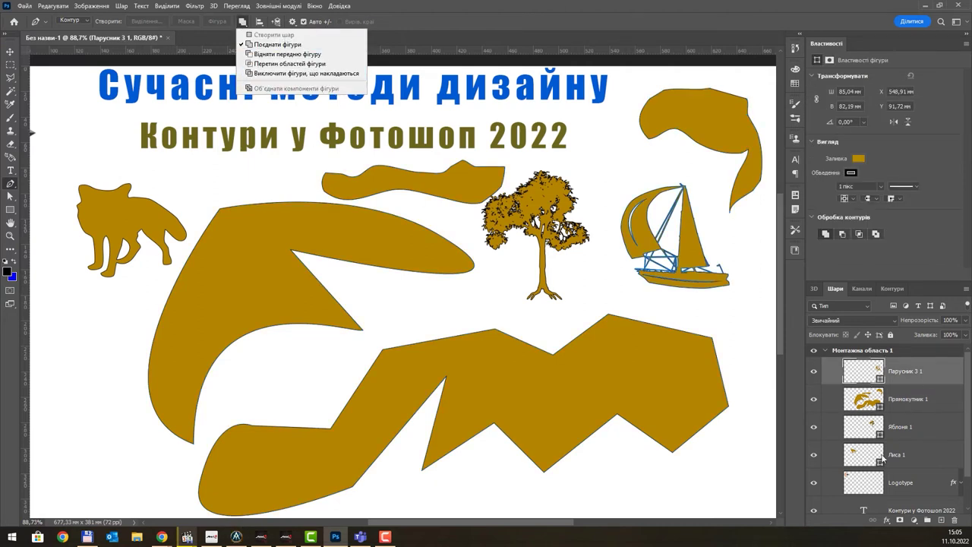
click(903, 478)
click(904, 480)
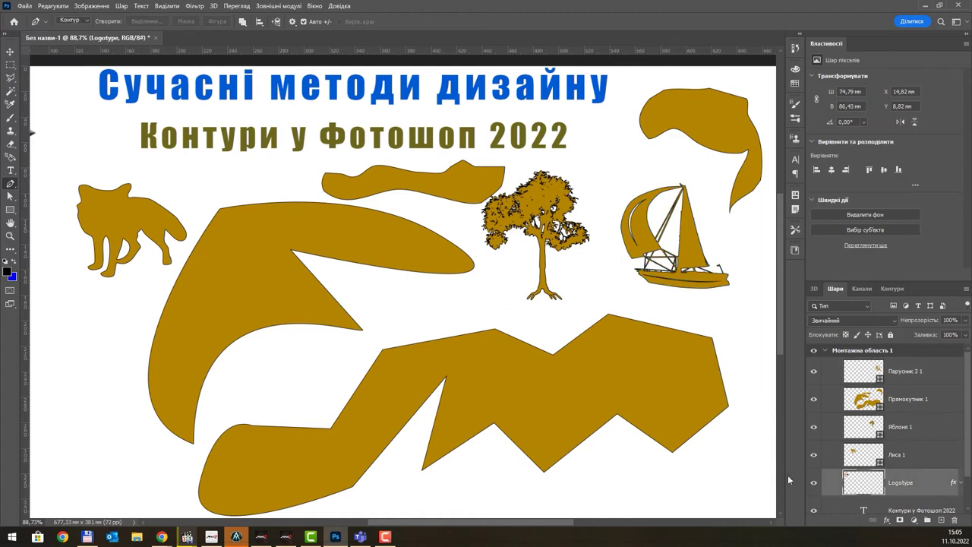
Outline a narrow closed four-anchor path below the fox silhouette
mouse_move(91, 317)
mouse_down()
mouse_move(81, 363)
mouse_move(116, 328)
mouse_up()
click(123, 298)
click(102, 293)
click(91, 317)
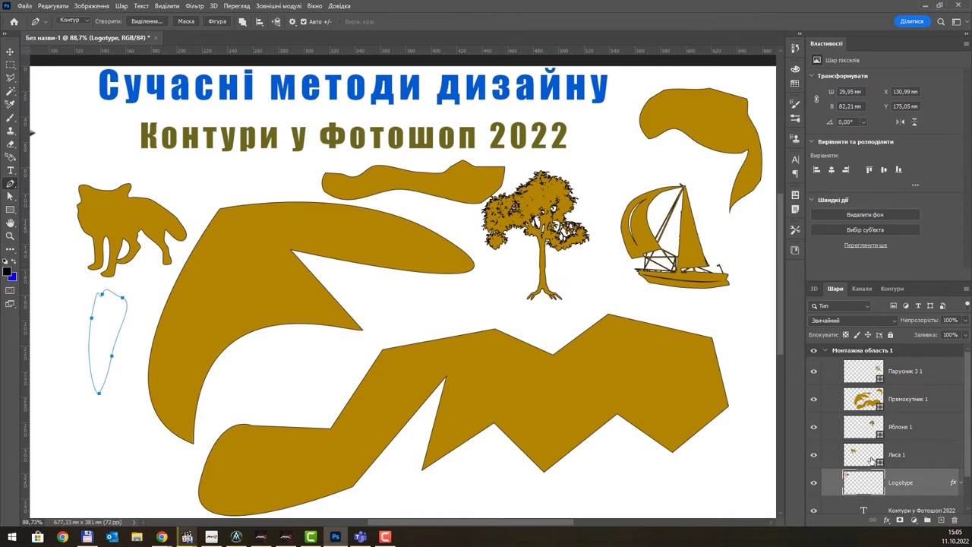
Switch the Pen to Shape mode and draw a closed curved shape below the fox
click(74, 22)
click(74, 32)
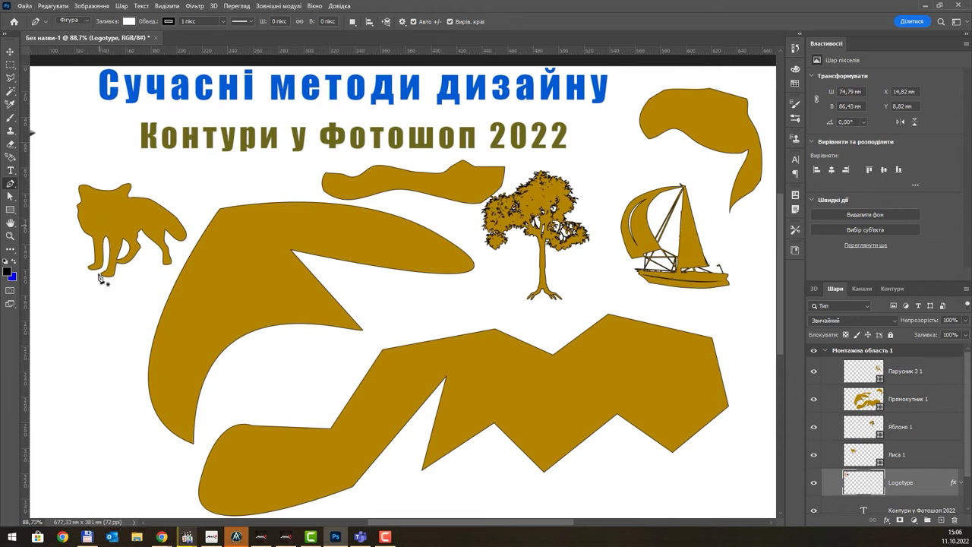
mouse_move(109, 312)
mouse_down()
mouse_move(98, 313)
mouse_move(80, 347)
mouse_move(121, 302)
mouse_up()
click(104, 367)
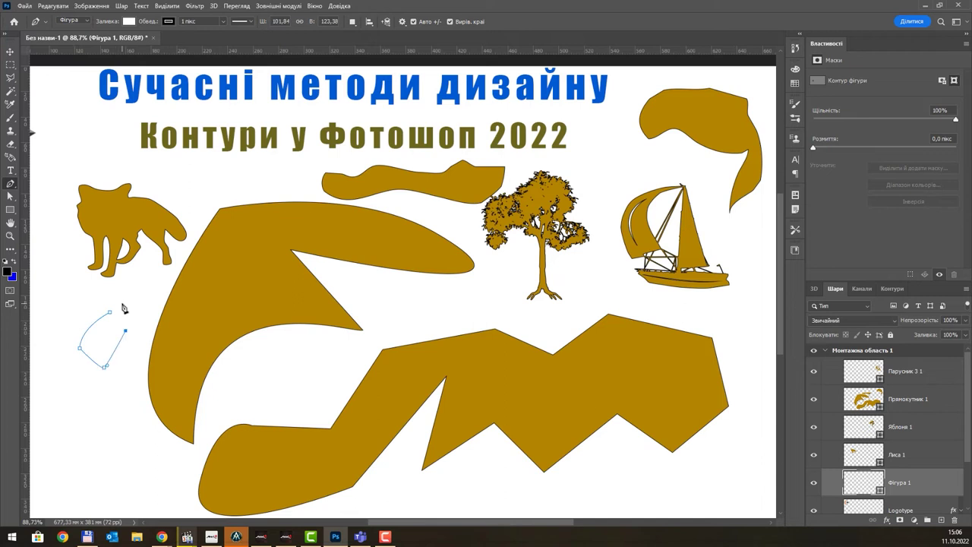
click(110, 314)
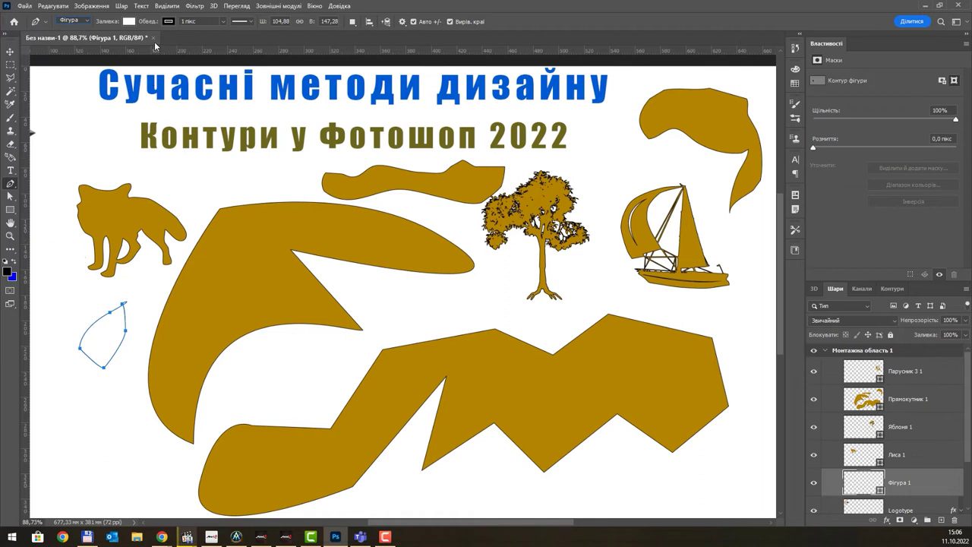
Set the new Фігура 1 shape's fill to black, keeping the standard Pen tool
click(130, 28)
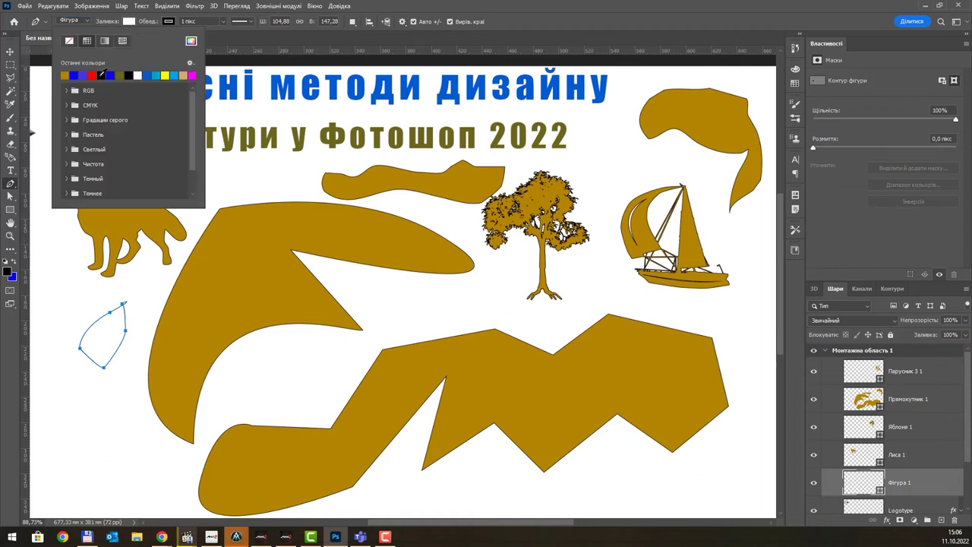
click(101, 75)
click(502, 60)
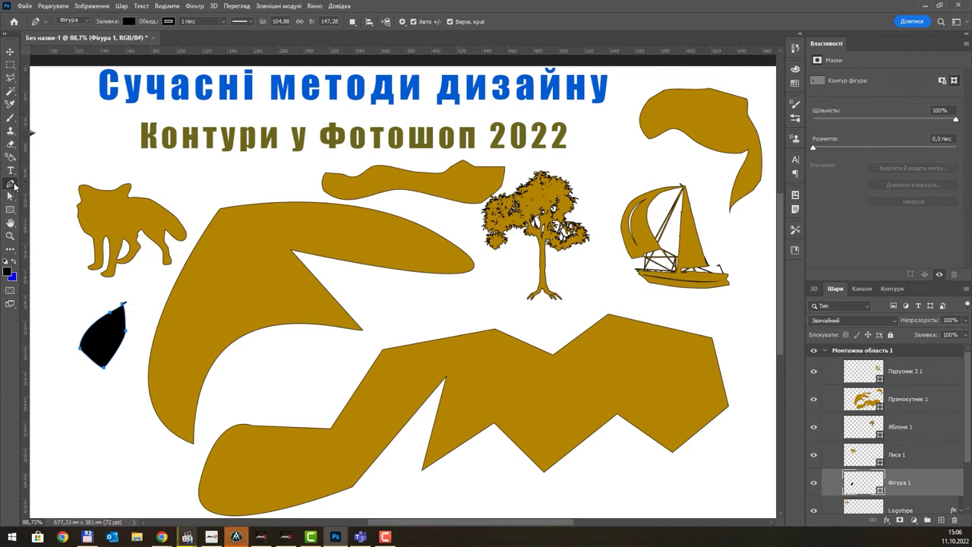
right_click(12, 184)
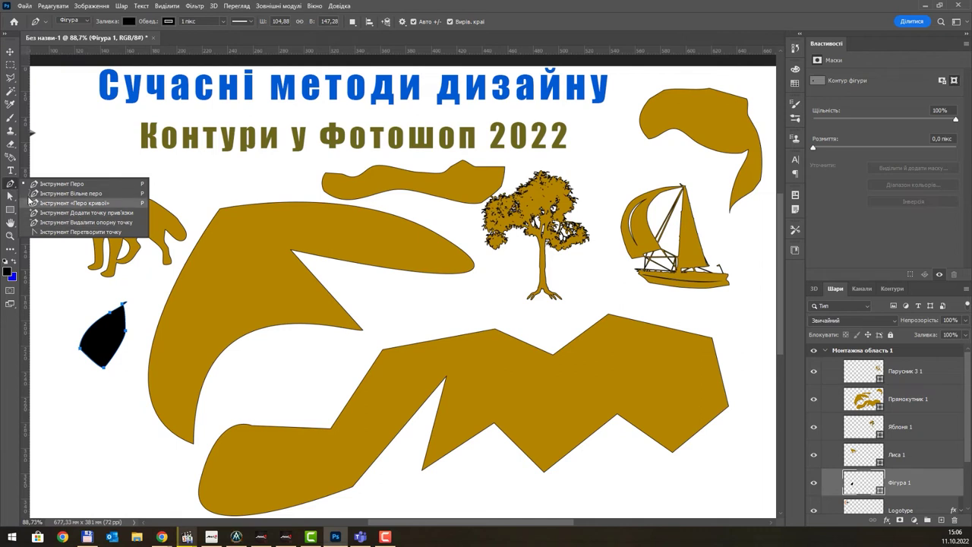
click(53, 184)
scroll(911, 460, down, 2)
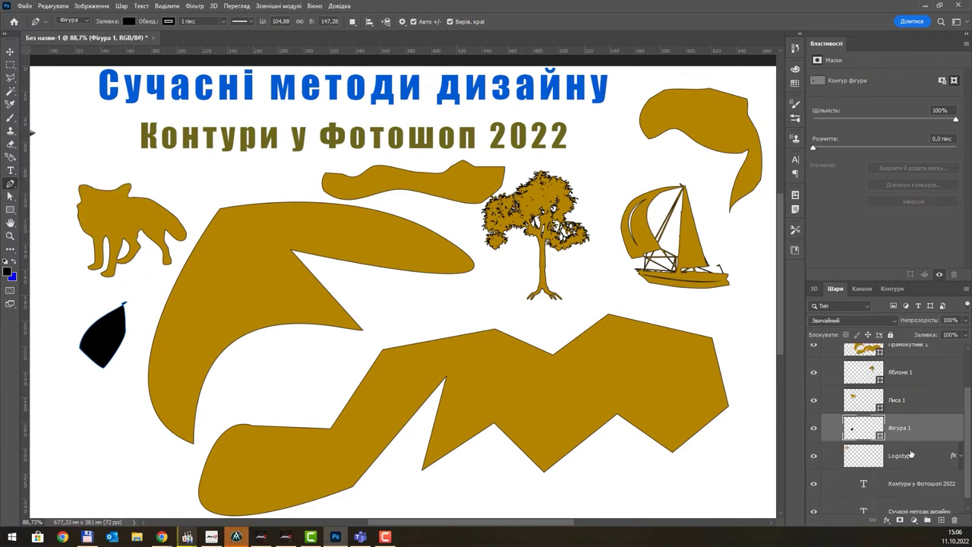
scroll(904, 441, down, 1)
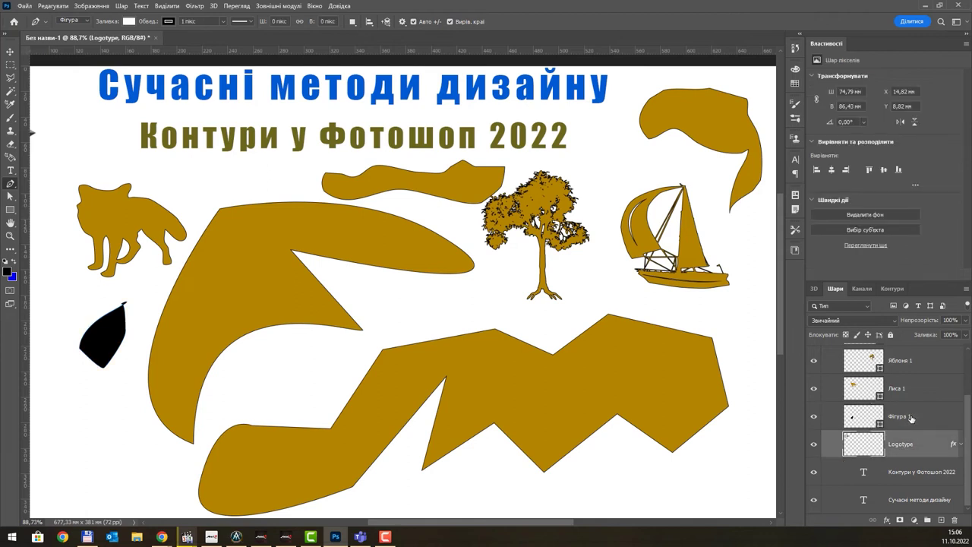
scroll(911, 425, up, 3)
Delete all the demo shape layers and keep the Pen in Shape mode
shift+click(913, 377)
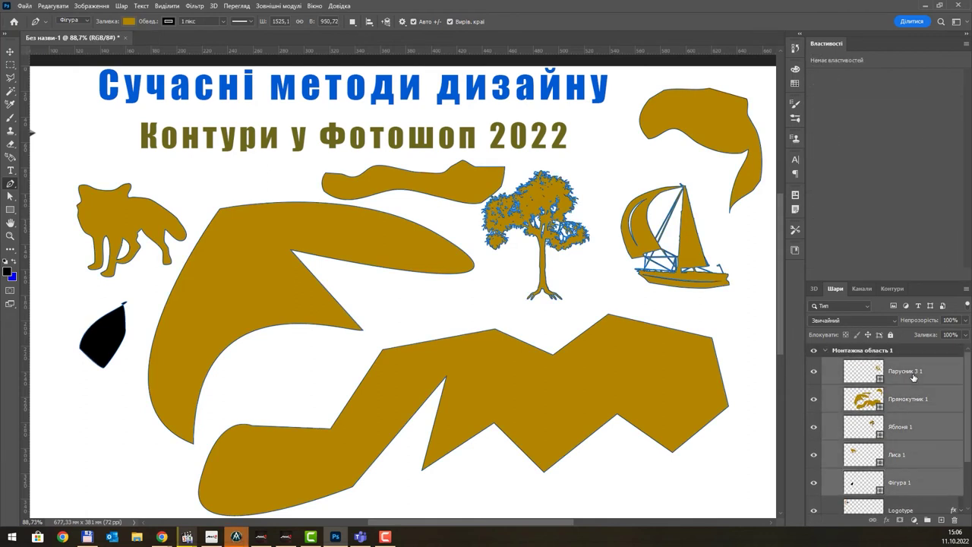
key(Delete)
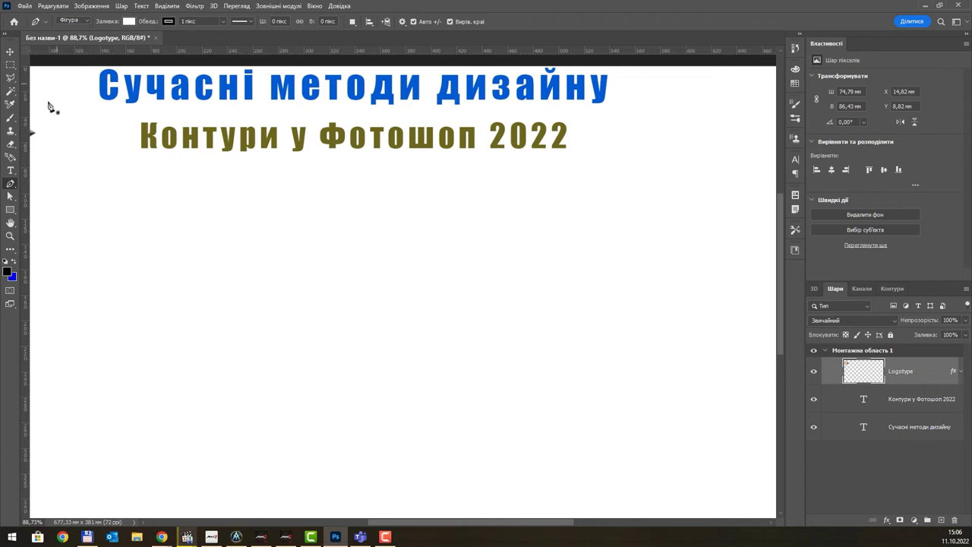
click(84, 22)
click(83, 26)
Draw a seven-anchor closed outline shape just below the titles on the left
click(123, 193)
click(95, 211)
click(137, 236)
click(209, 201)
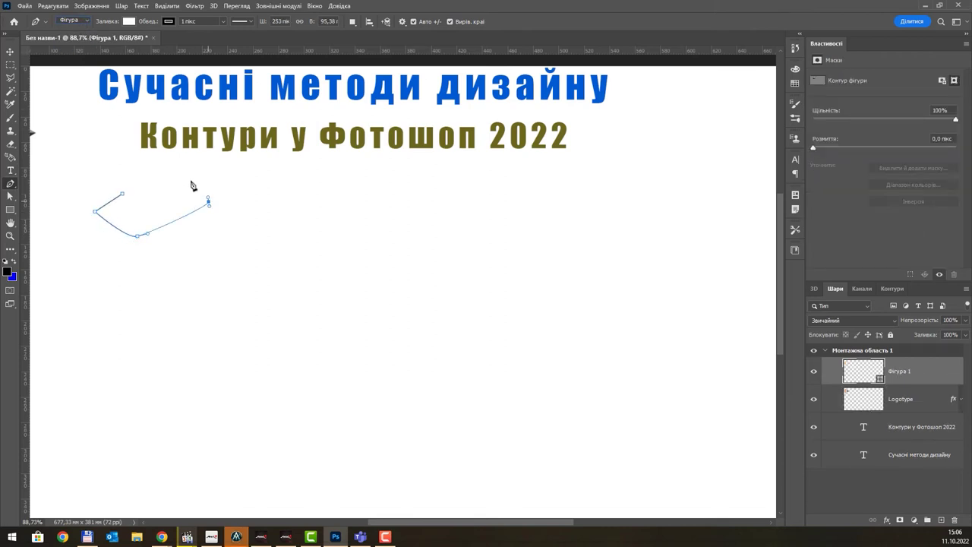
click(191, 180)
click(169, 183)
click(143, 189)
click(123, 195)
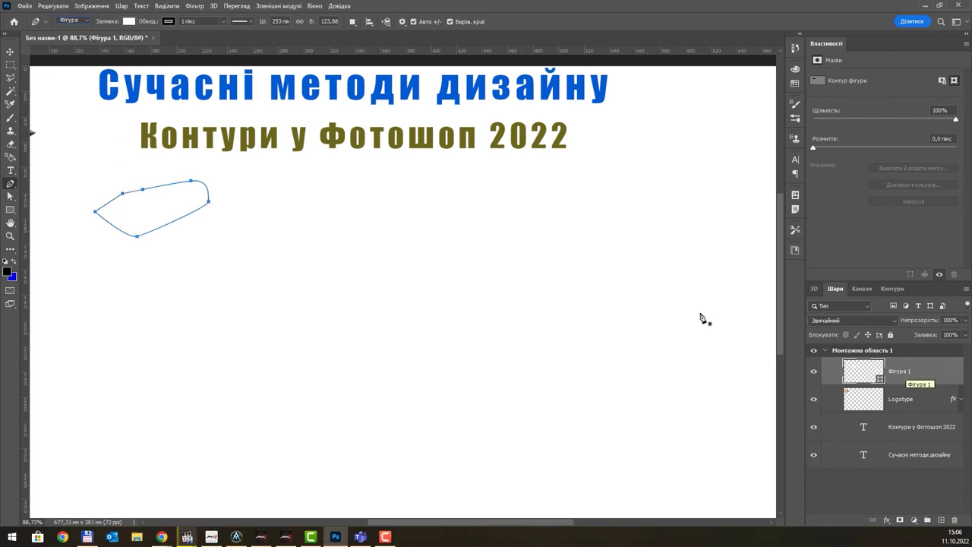
Switch the Pen to Path mode and place the first seven corners of a zigzag path
click(87, 22)
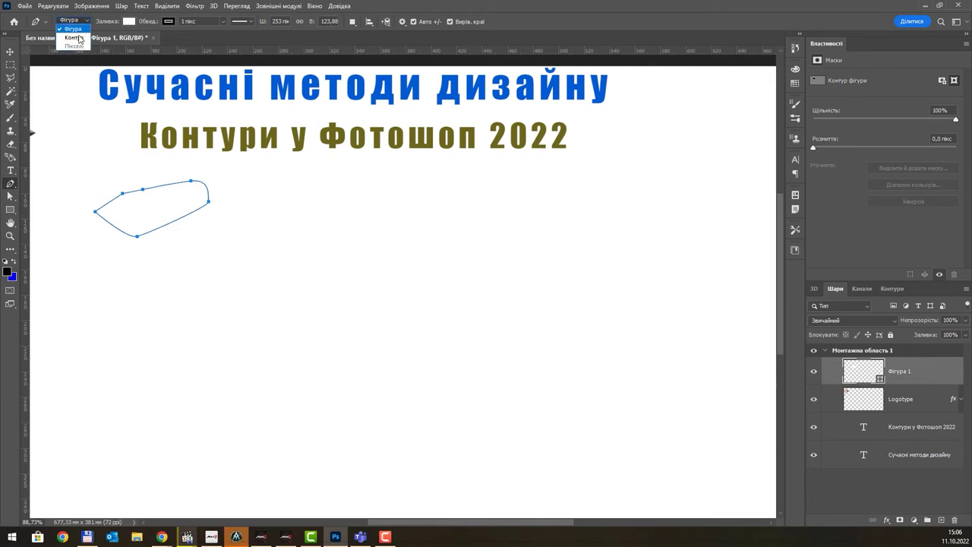
click(79, 40)
click(327, 188)
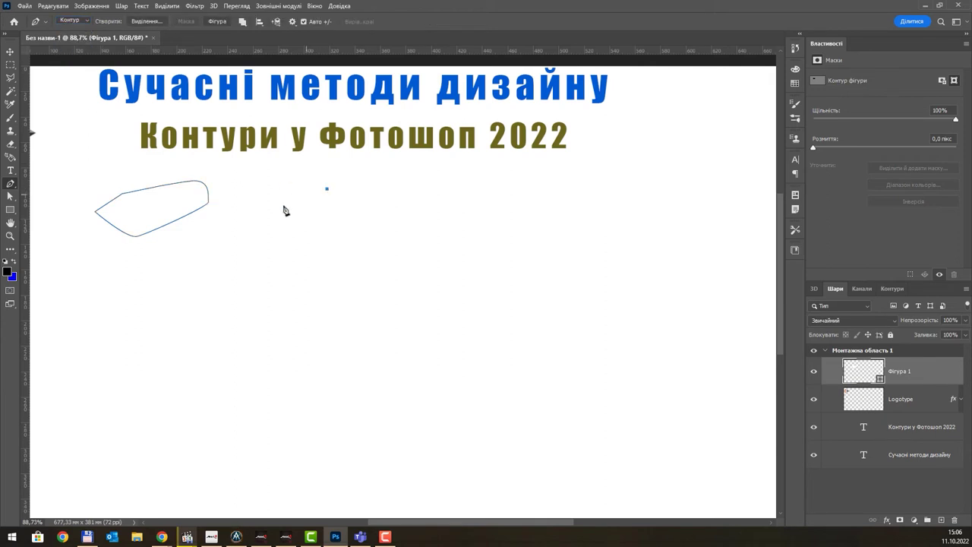
click(282, 206)
click(310, 292)
click(373, 271)
click(573, 207)
click(616, 292)
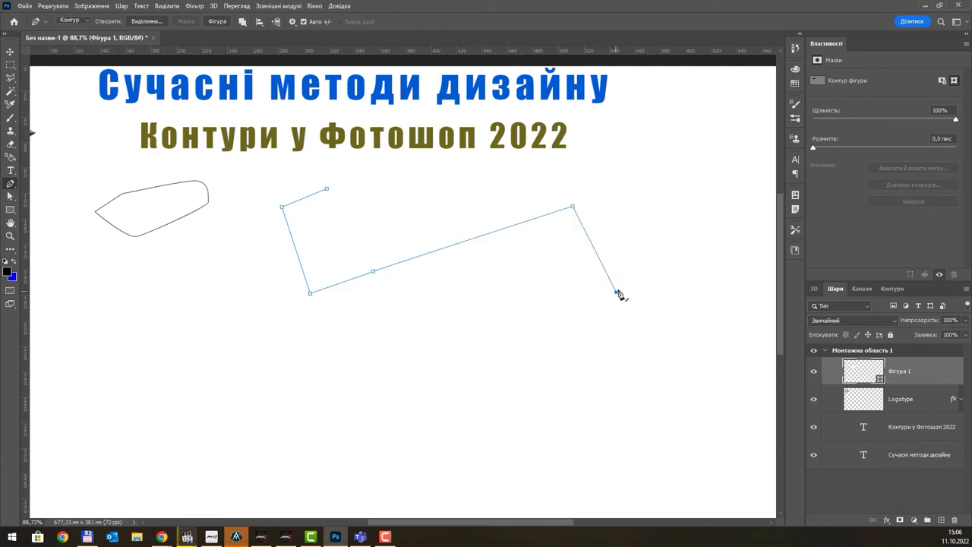
click(638, 190)
Add seven more zigzag corners and close the path at its starting anchor
click(694, 128)
click(612, 150)
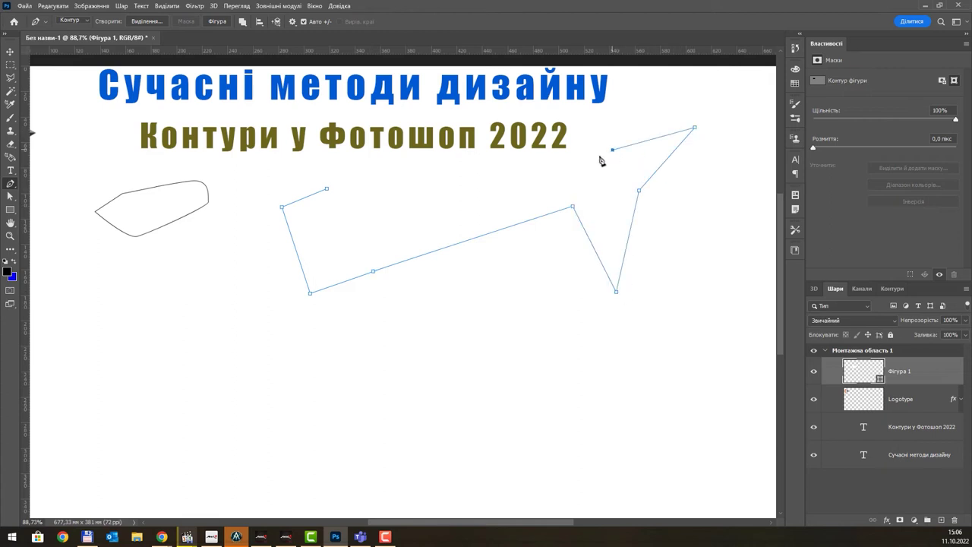
click(551, 109)
click(552, 169)
click(374, 200)
click(359, 123)
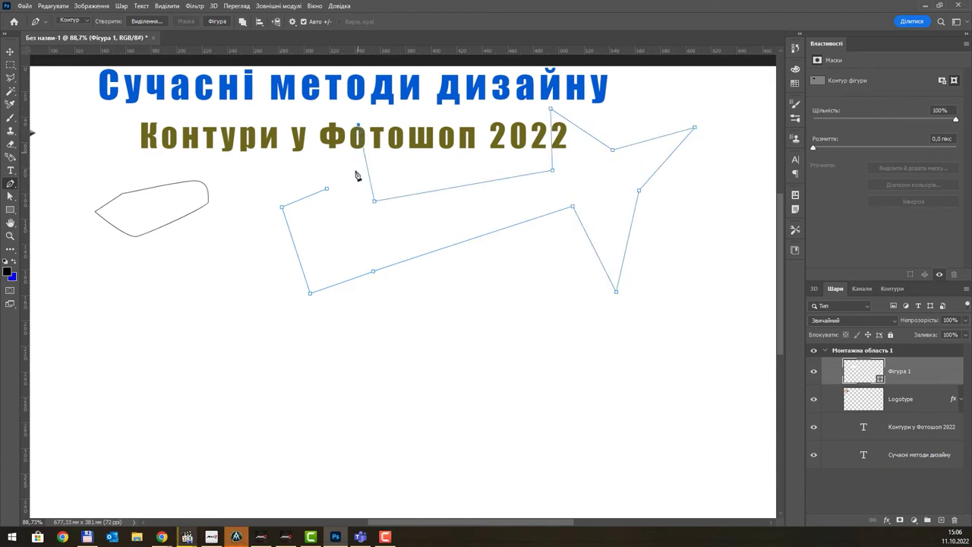
click(347, 201)
click(326, 190)
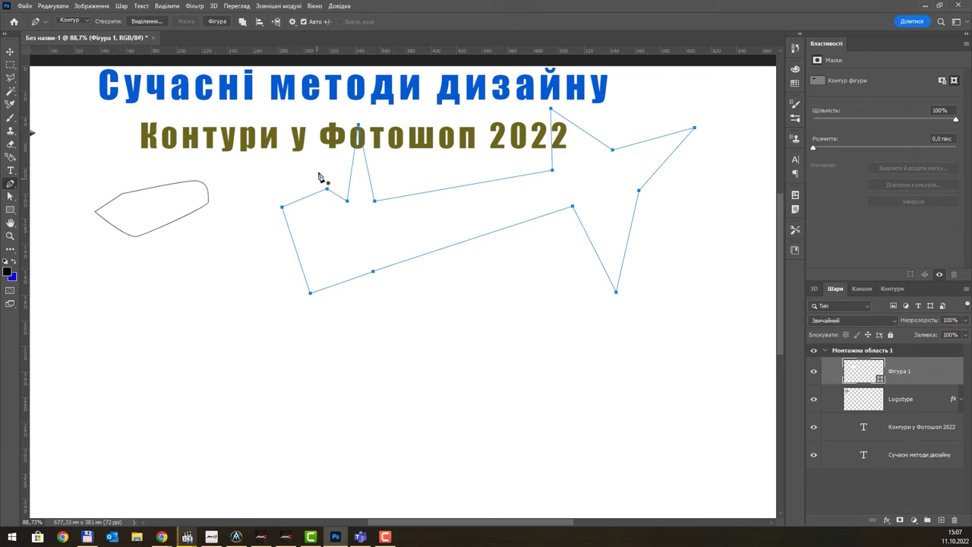
Insert an extra anchor on the zigzag path's top edge, then open the tool mode menu
click(446, 188)
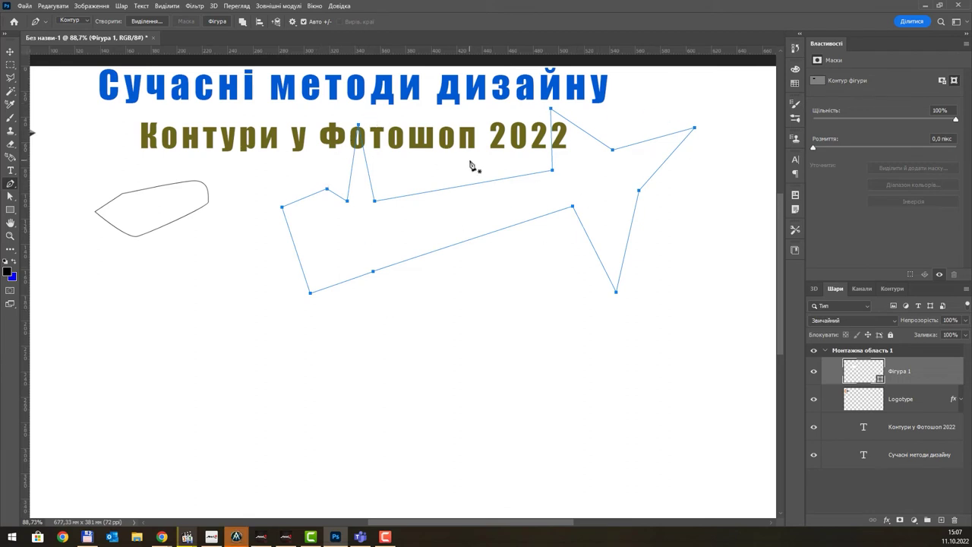
click(74, 20)
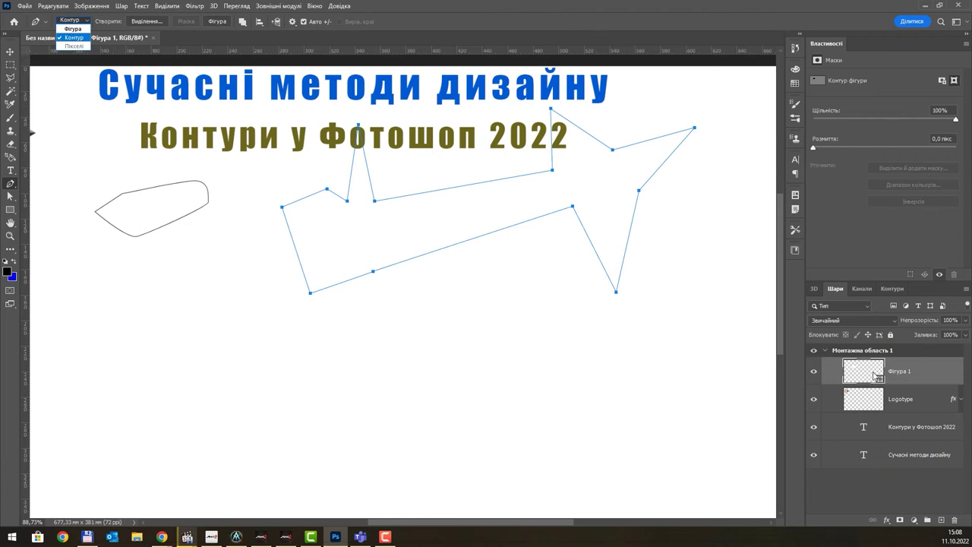
Create a new empty layer, Шар 1
click(941, 522)
click(940, 521)
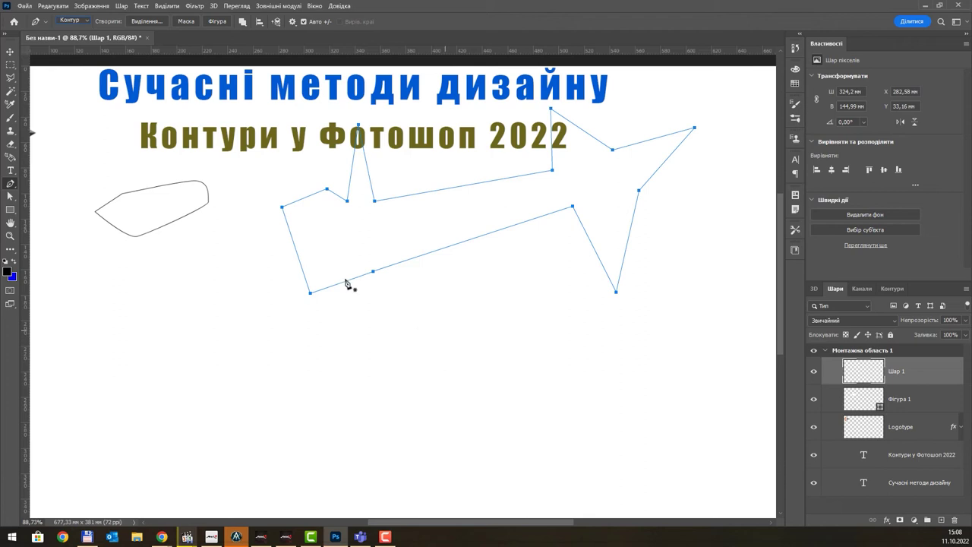
click(87, 22)
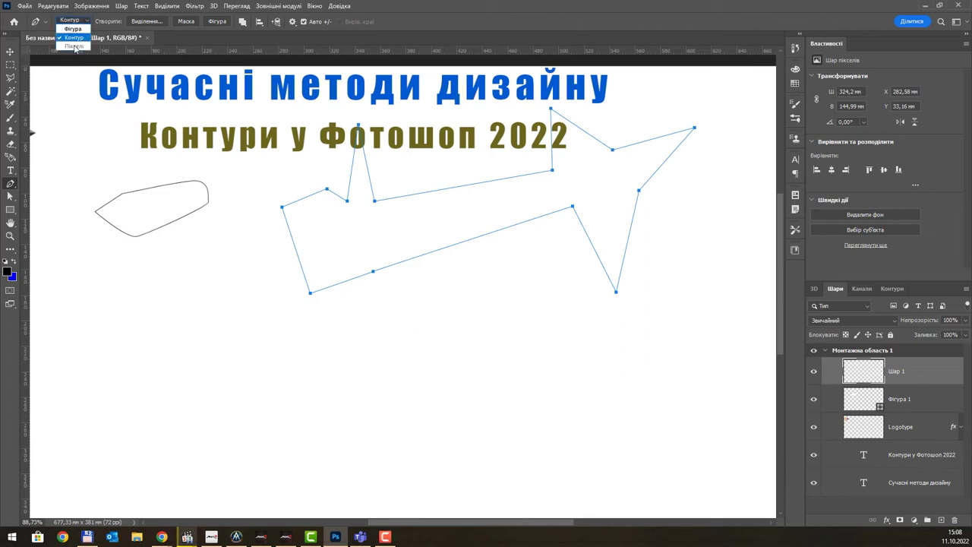
click(870, 393)
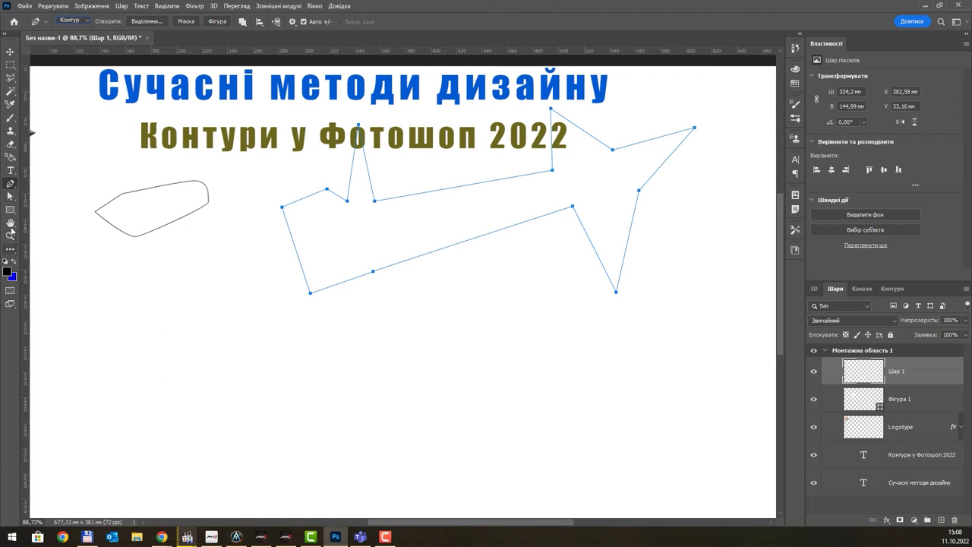
Paint a black 64.56 × 44.8 mm pixel rectangle below the outline shape
click(10, 209)
click(79, 21)
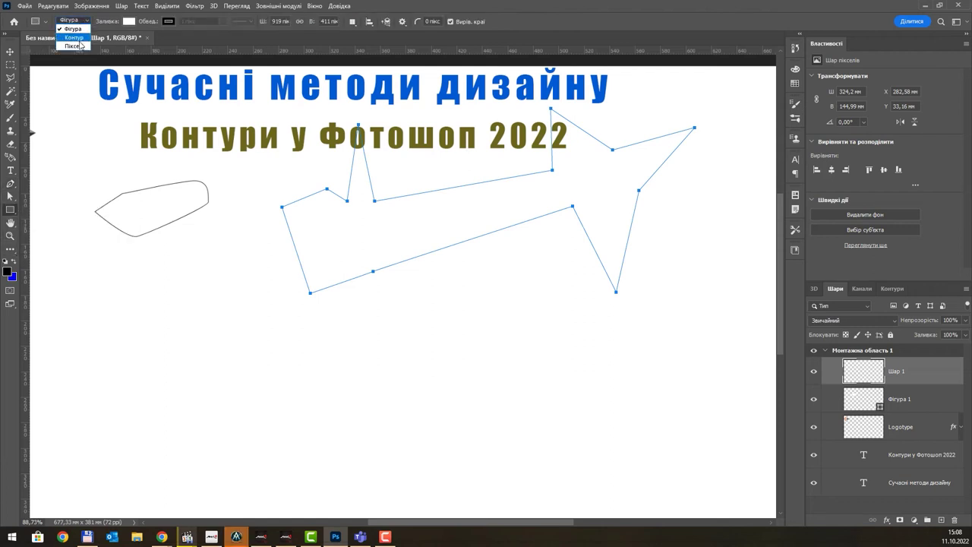
click(79, 42)
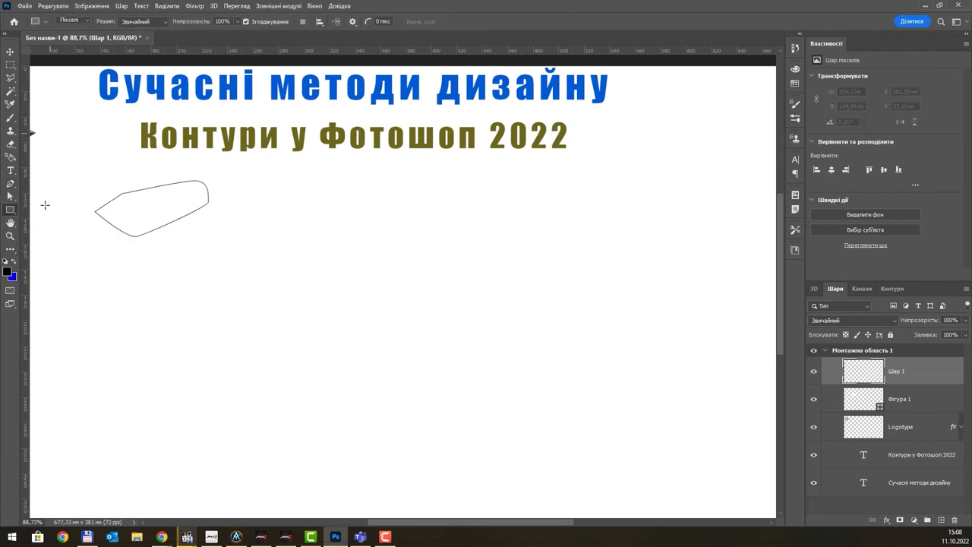
click(89, 26)
click(88, 26)
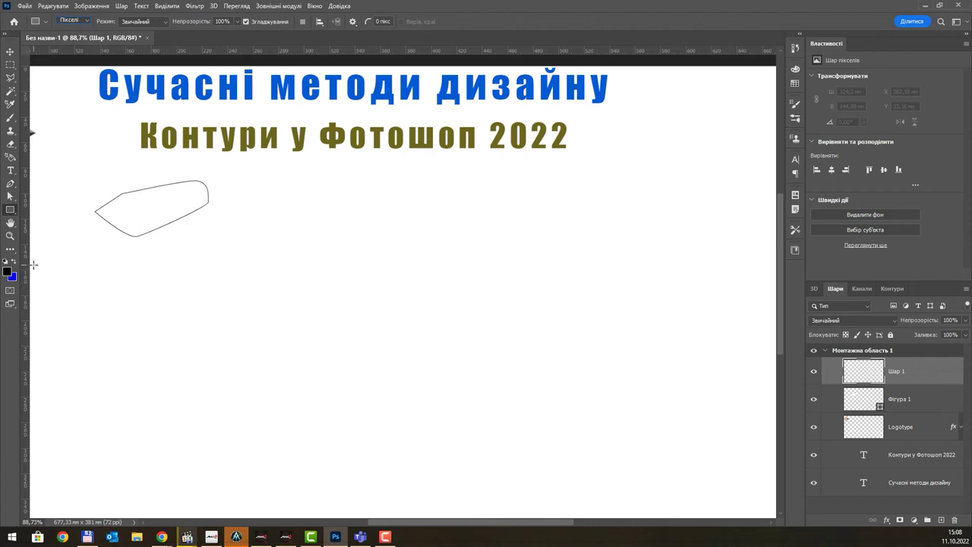
drag(169, 269, 251, 326)
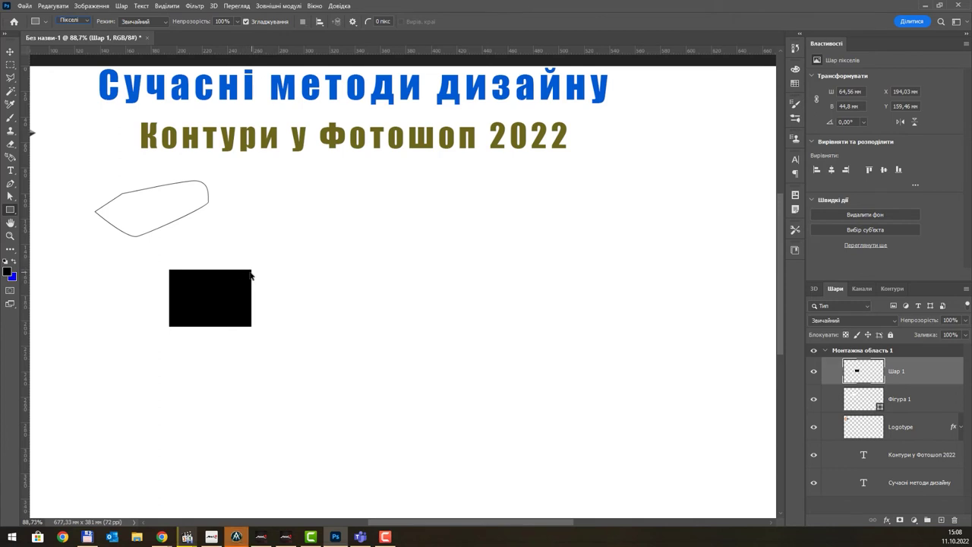
click(10, 51)
Erase a round bite from the black rectangle's right edge with the Eraser
scroll(267, 278, up, 3)
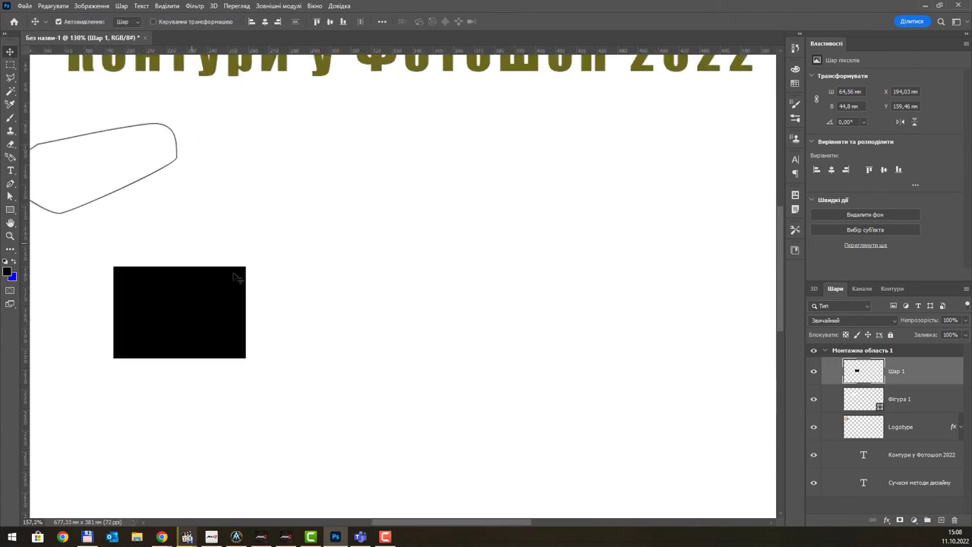
scroll(251, 259, up, 3)
scroll(252, 262, up, 3)
scroll(258, 270, up, 3)
scroll(259, 270, up, 3)
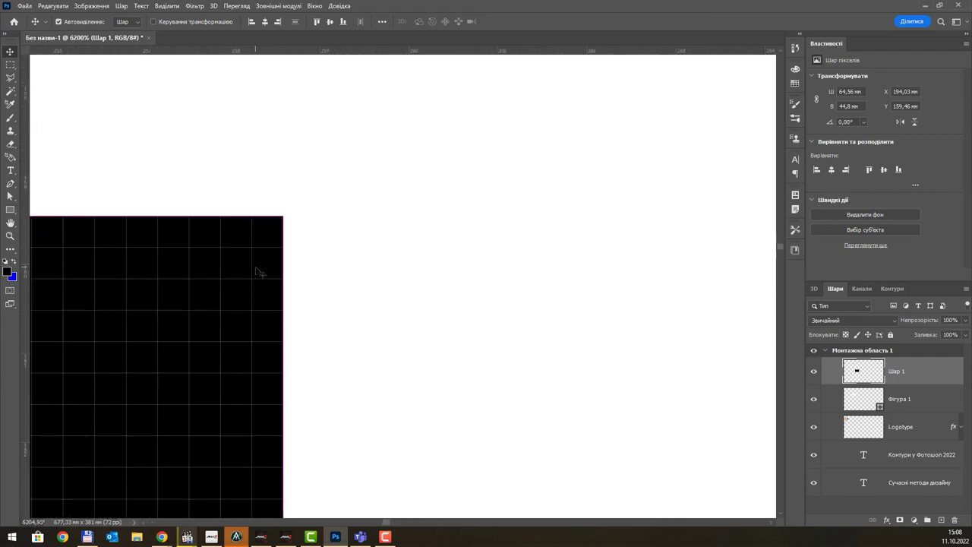
scroll(258, 271, up, 3)
scroll(262, 262, down, 1)
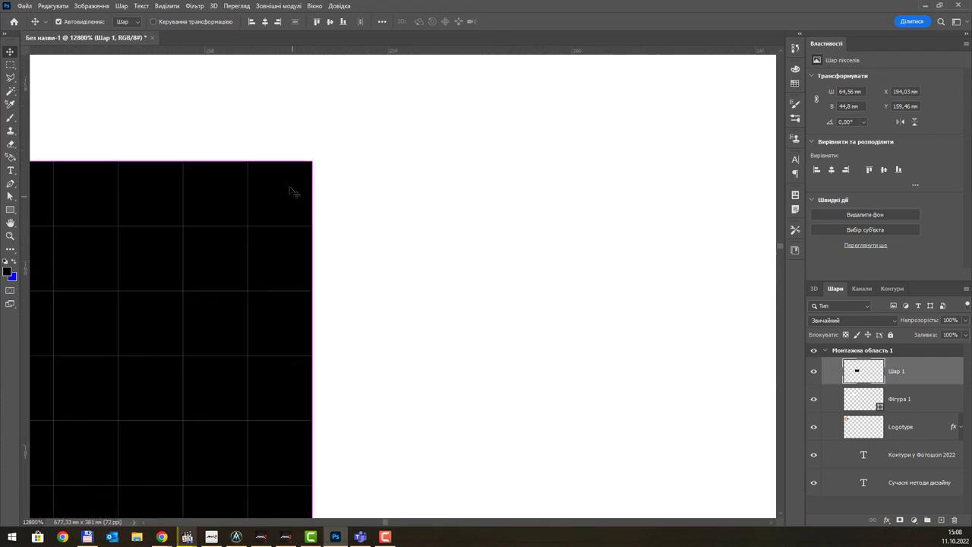
scroll(304, 205, down, 1)
scroll(343, 265, down, 2)
scroll(337, 265, down, 2)
scroll(334, 266, down, 3)
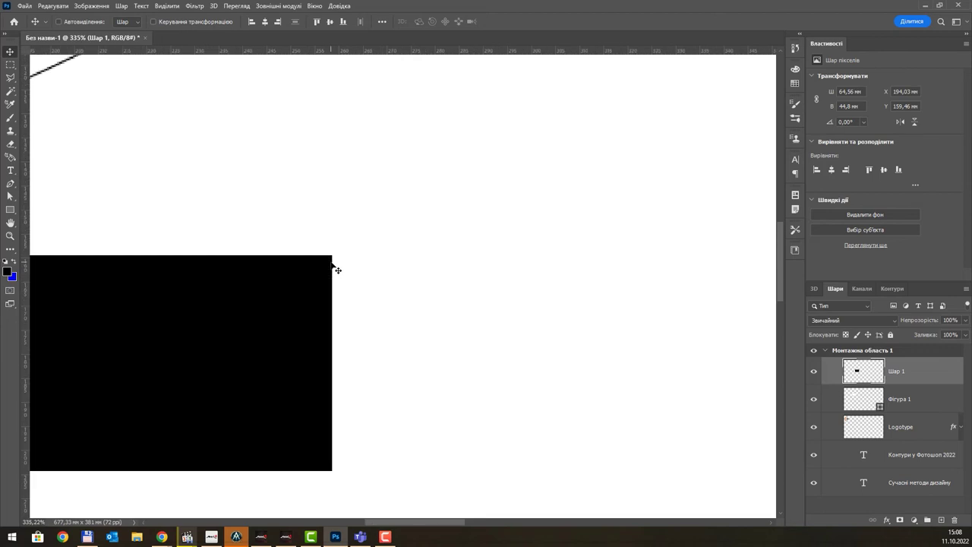
scroll(334, 267, down, 3)
key(e)
drag(316, 304, 319, 316)
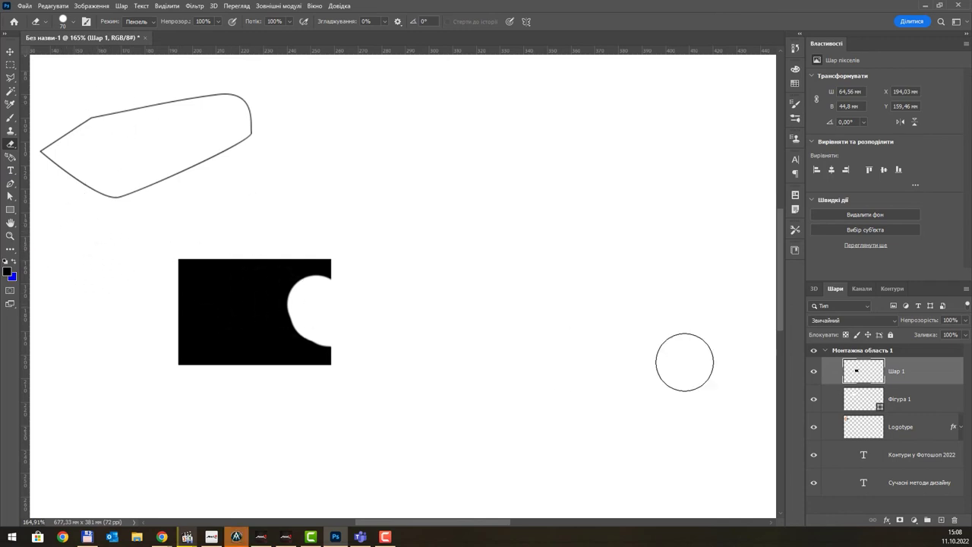
Paint a solid black circle right of the rectangle with the Ellipse tool
click(10, 210)
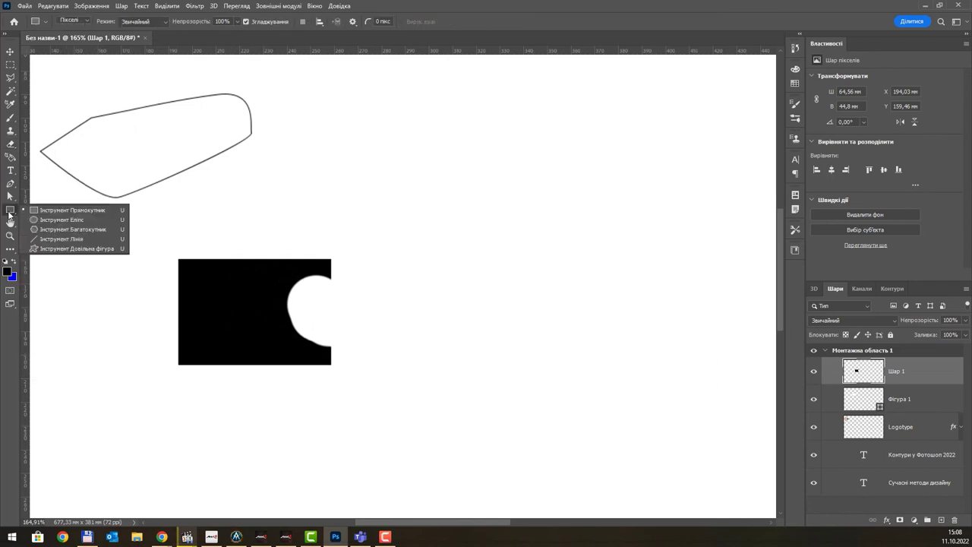
click(51, 220)
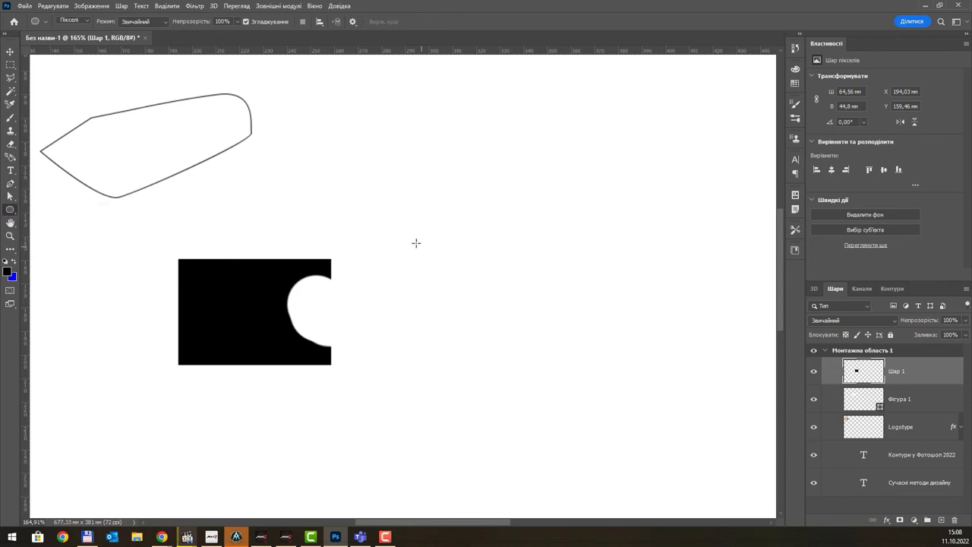
drag(392, 201, 502, 313)
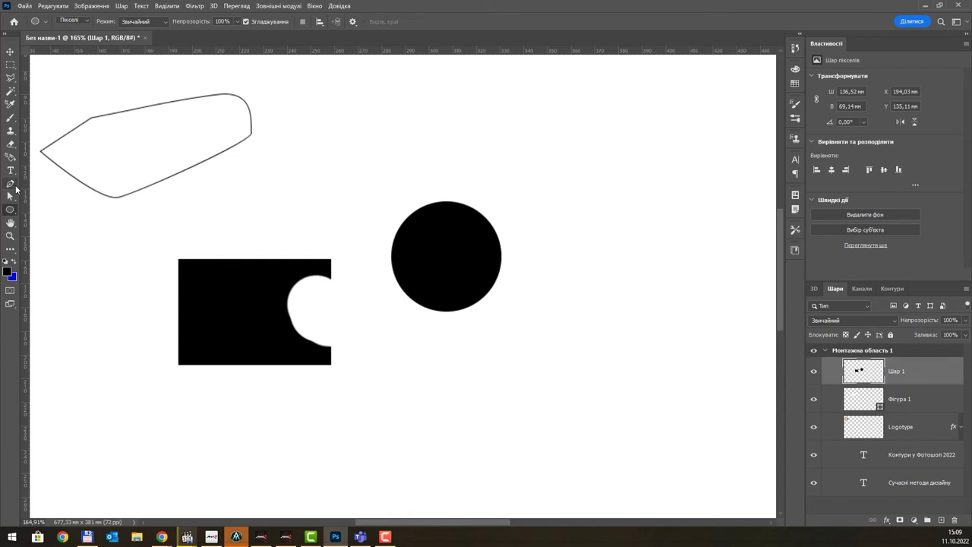
Return to the standard Pen and confirm it is in path mode
click(11, 185)
click(76, 20)
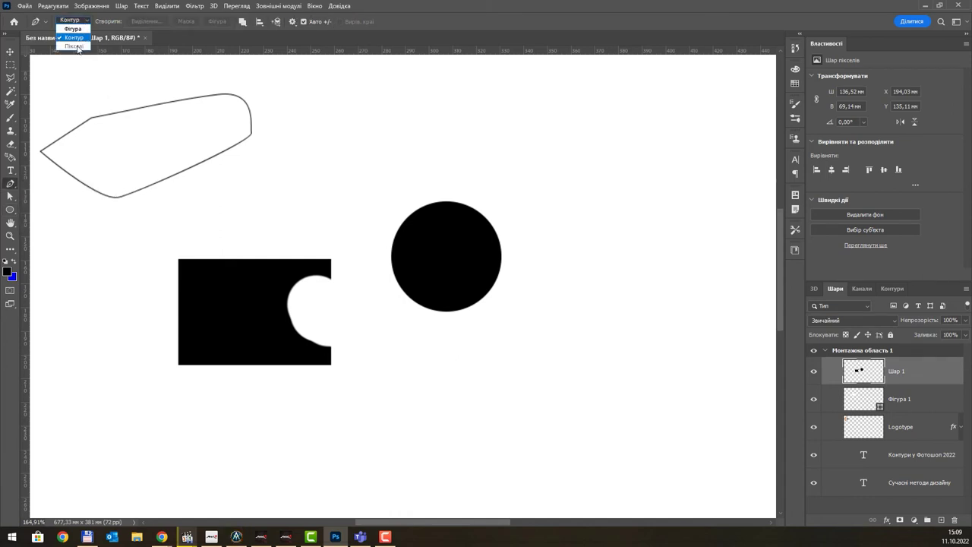
click(14, 188)
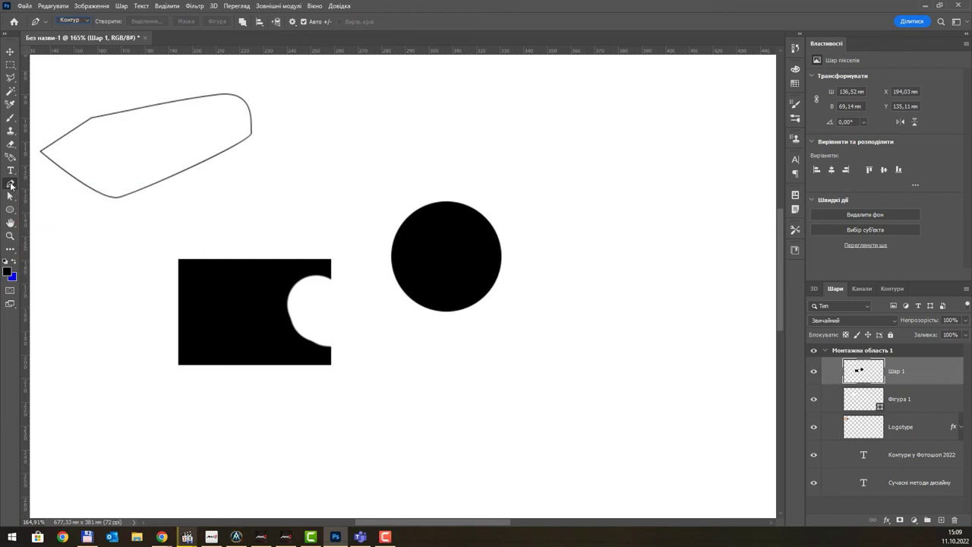
click(11, 186)
click(48, 185)
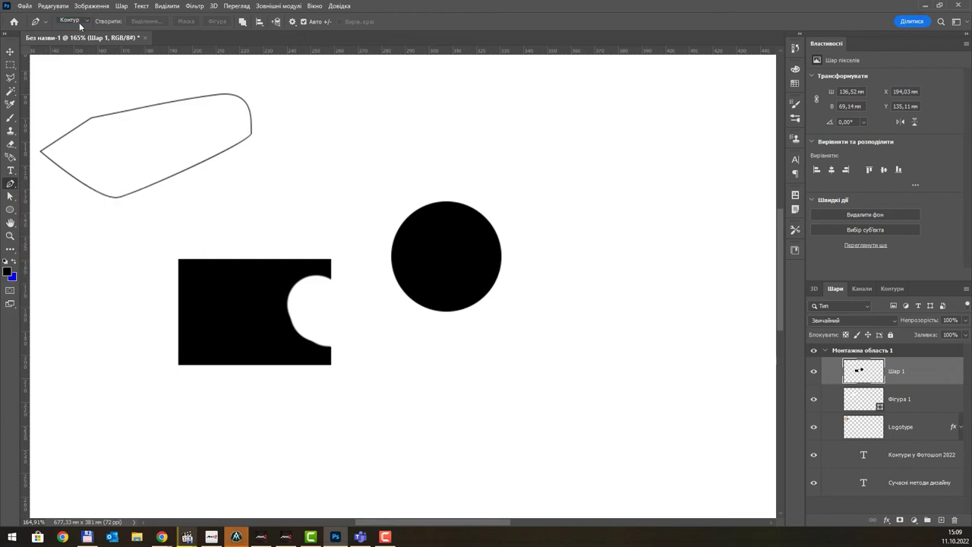
click(83, 22)
click(12, 184)
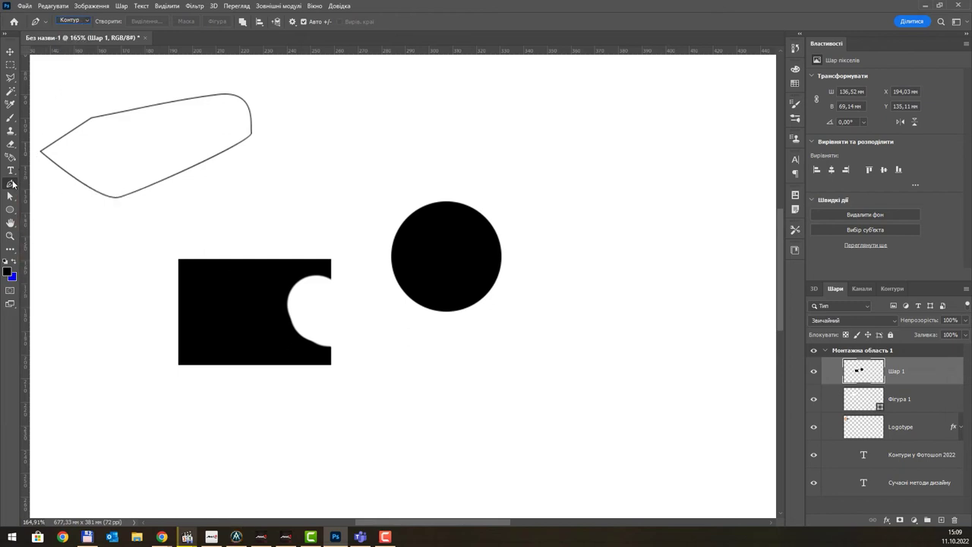
Switch to the Freeform Pen in Контур (path) mode and recheck the pen variants list
click(10, 187)
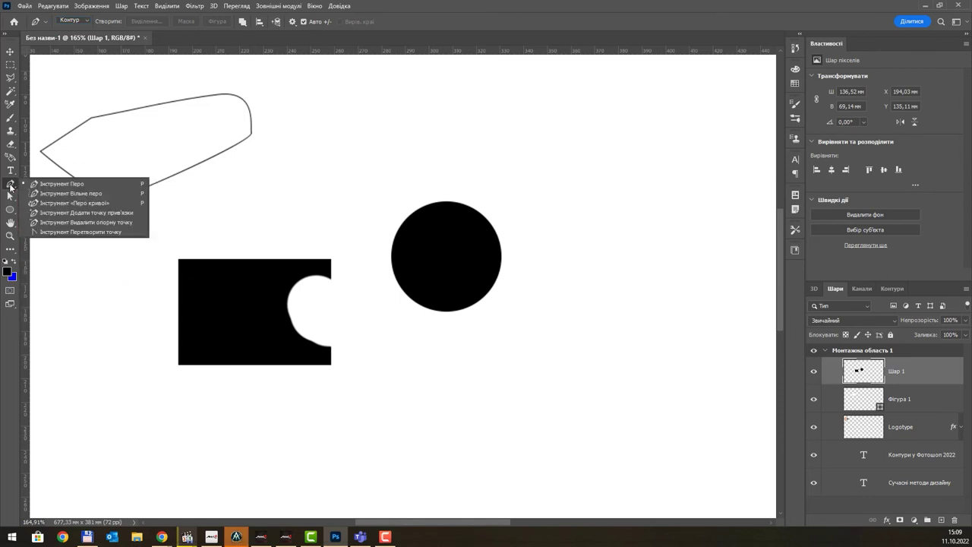
click(93, 196)
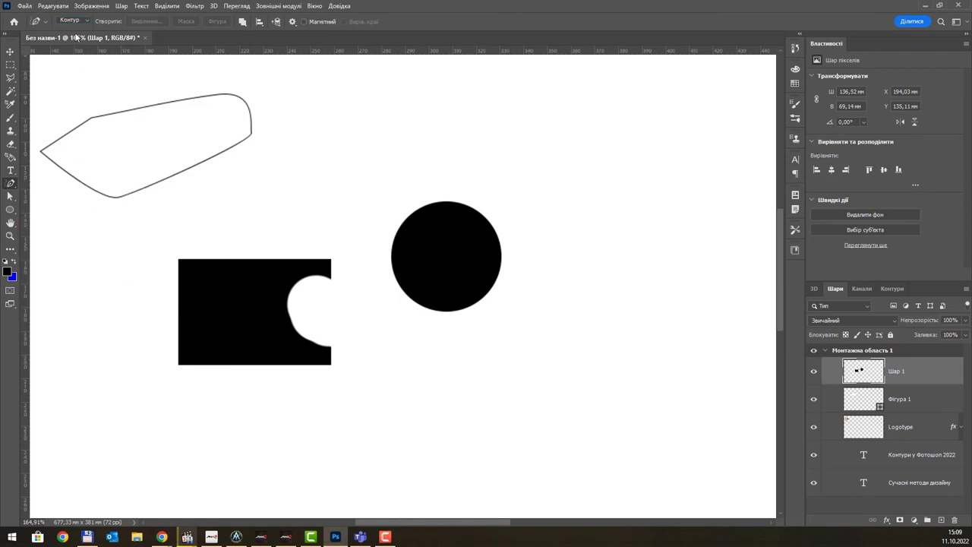
click(80, 21)
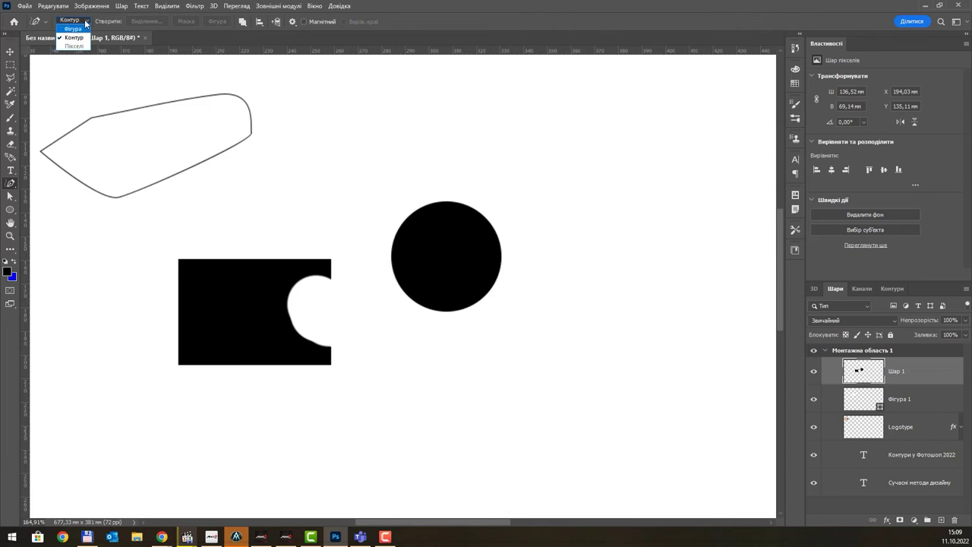
click(74, 38)
right_click(9, 186)
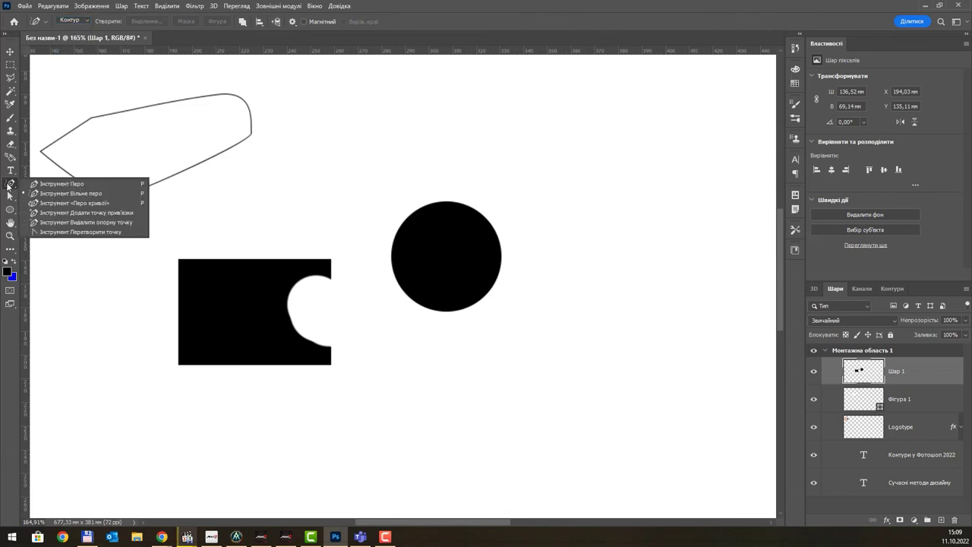
click(10, 186)
Draw a large and a narrow black pixel sailboat with the Custom Shape tool
click(11, 212)
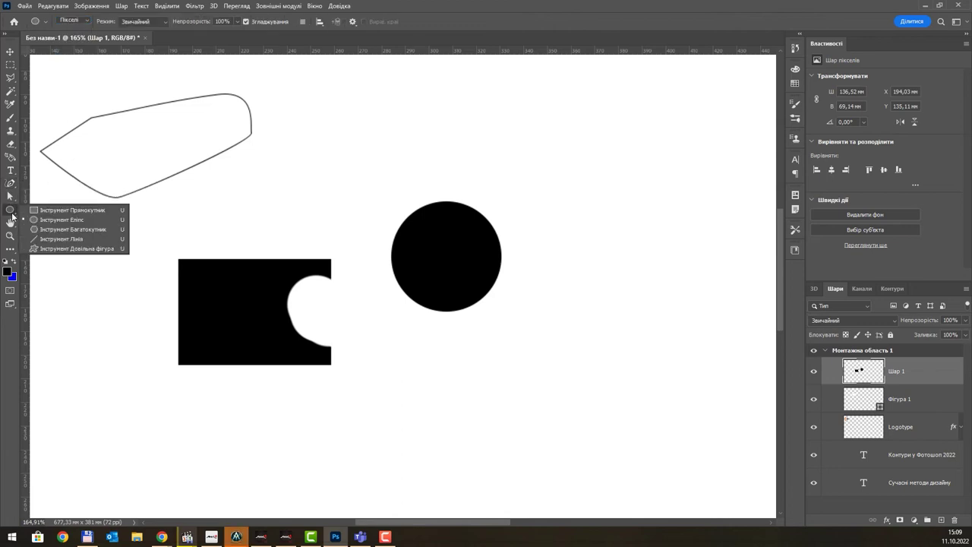
click(75, 248)
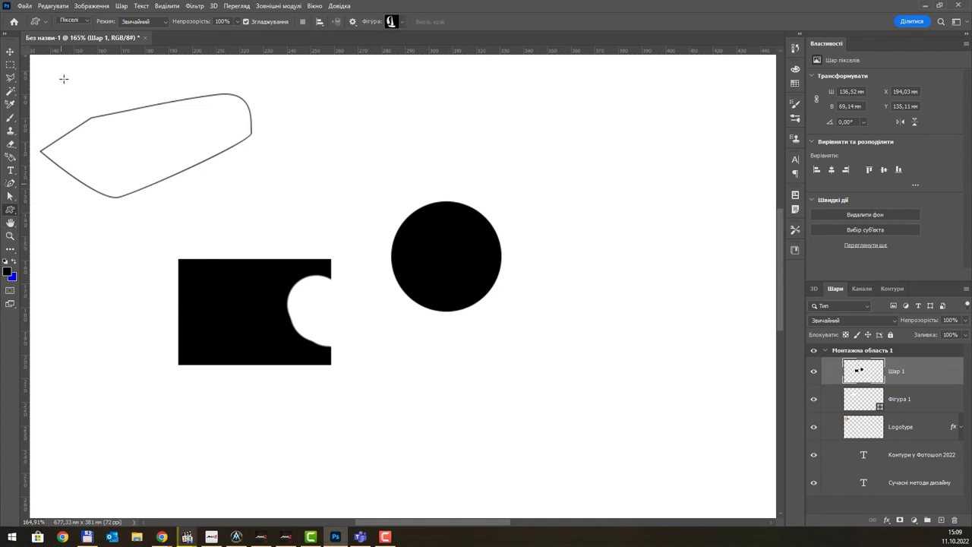
drag(538, 164, 647, 238)
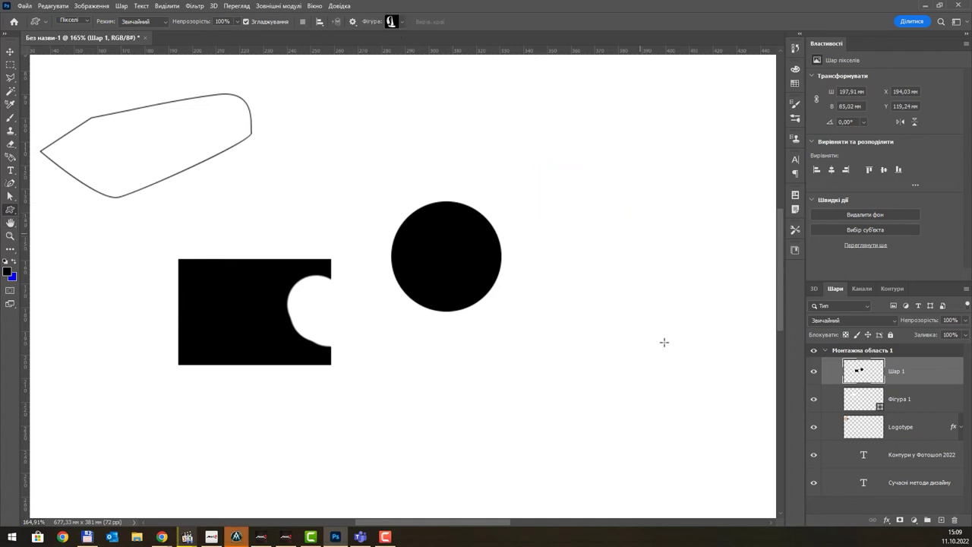
drag(589, 275, 608, 360)
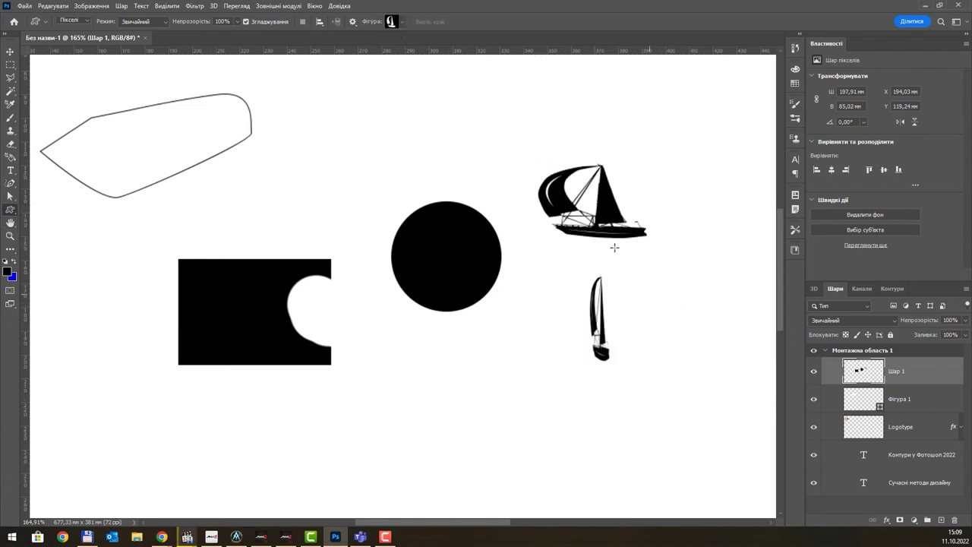
Switch the Custom Shape tool to vector shape layer mode
scroll(595, 283, up, 2)
scroll(595, 283, up, 3)
scroll(608, 294, up, 2)
scroll(607, 294, up, 2)
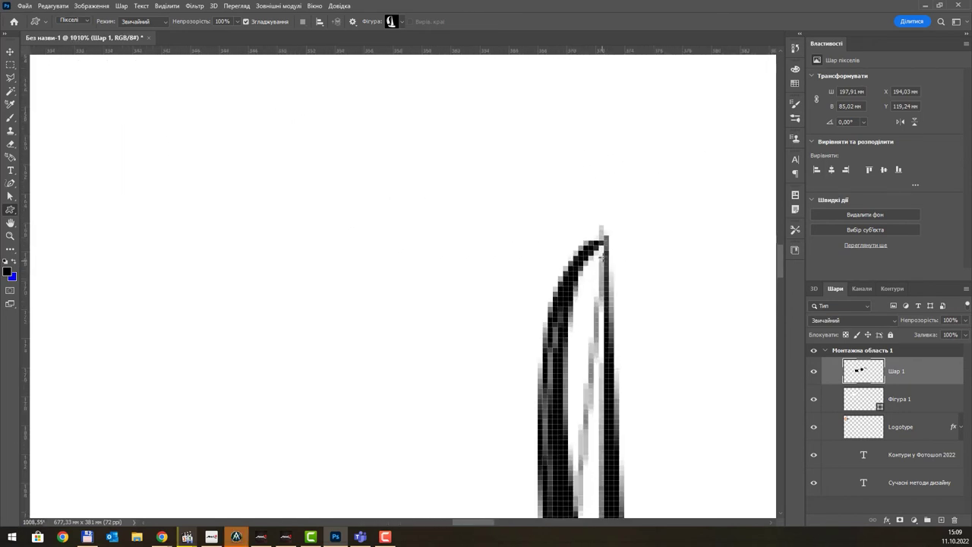
scroll(629, 274, down, 3)
scroll(625, 272, down, 2)
scroll(622, 266, down, 1)
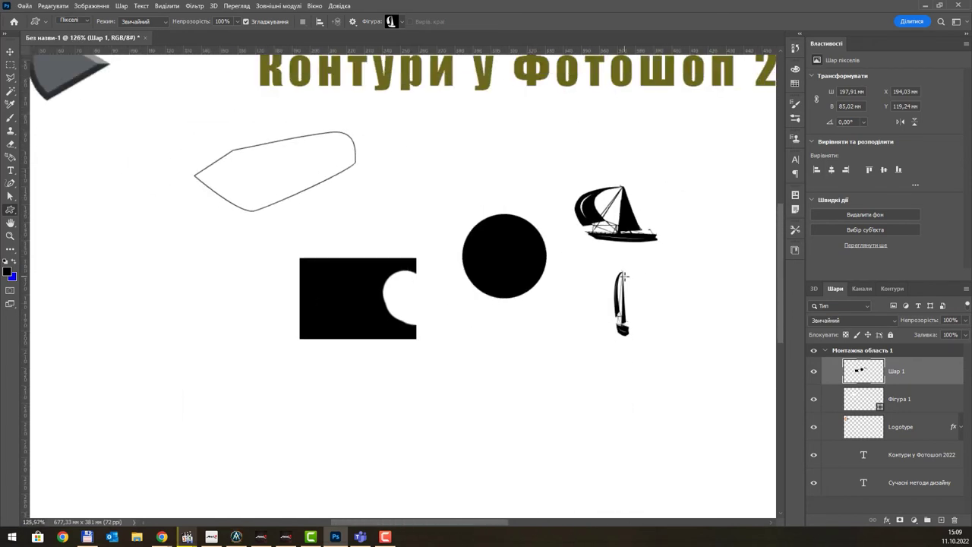
scroll(620, 259, down, 1)
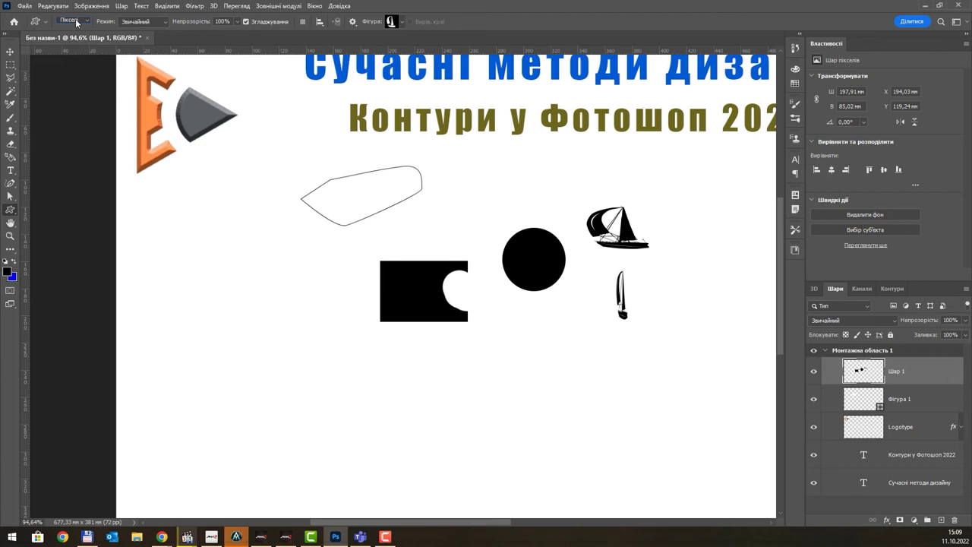
click(76, 23)
click(72, 28)
Draw a sailboat shape layer beside the narrow black boat
mouse_move(644, 271)
mouse_down()
mouse_move(656, 316)
mouse_move(670, 320)
mouse_up()
scroll(675, 288, up, 1)
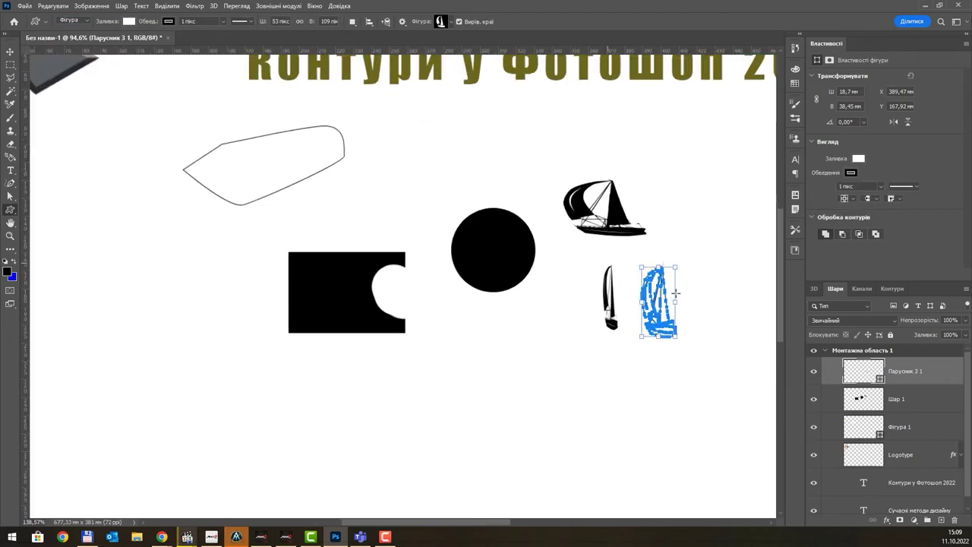
scroll(675, 292, up, 3)
scroll(593, 266, up, 3)
scroll(507, 243, up, 2)
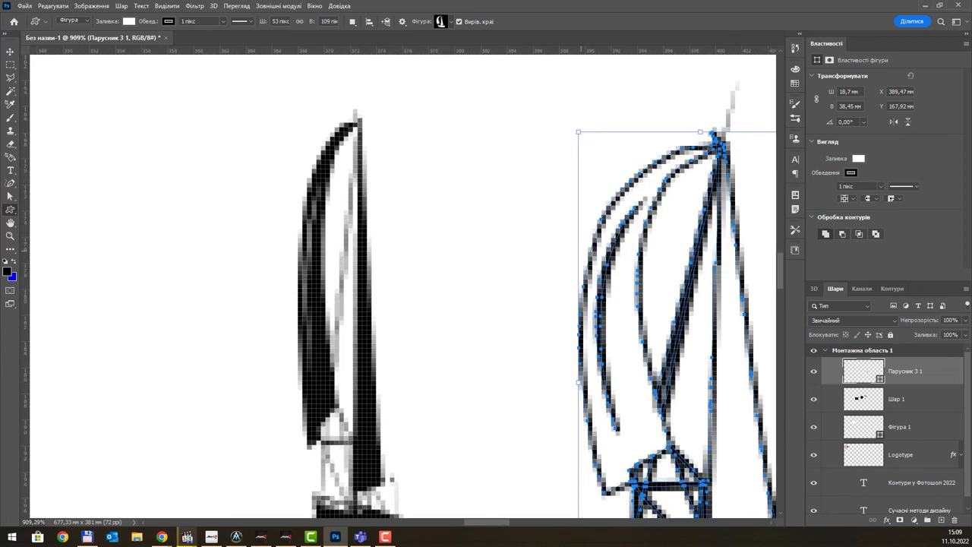
scroll(603, 195, up, 1)
scroll(630, 176, up, 1)
scroll(666, 192, down, 2)
scroll(640, 198, down, 2)
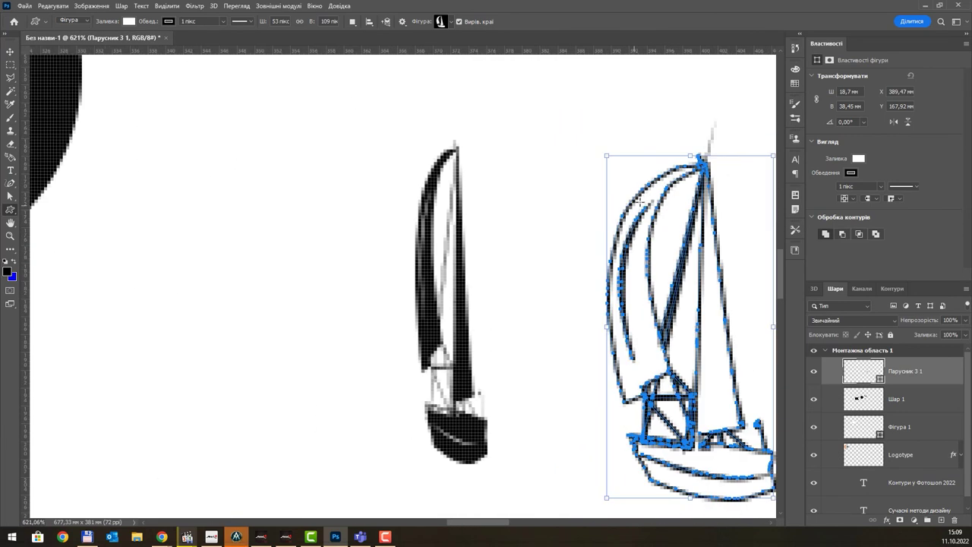
scroll(703, 158, down, 2)
scroll(683, 174, down, 2)
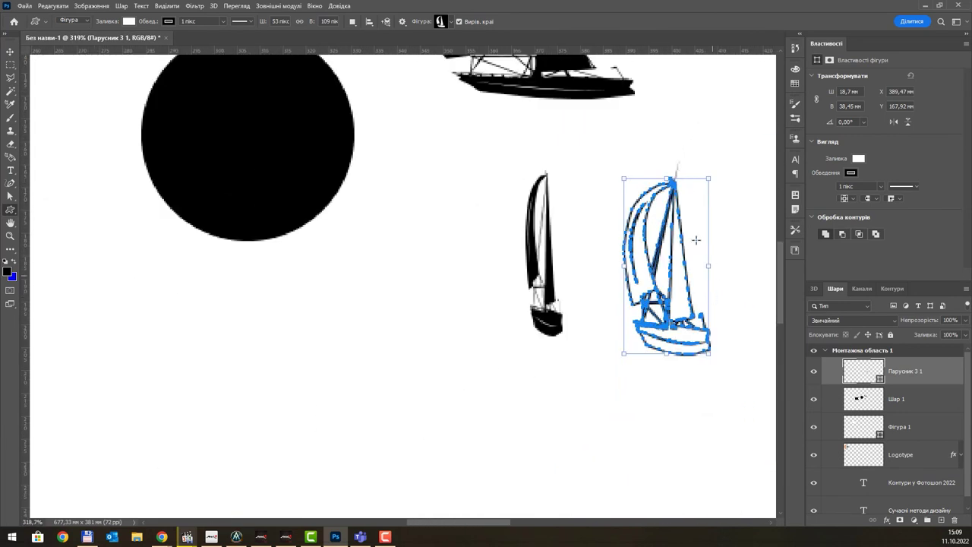
scroll(630, 186, down, 2)
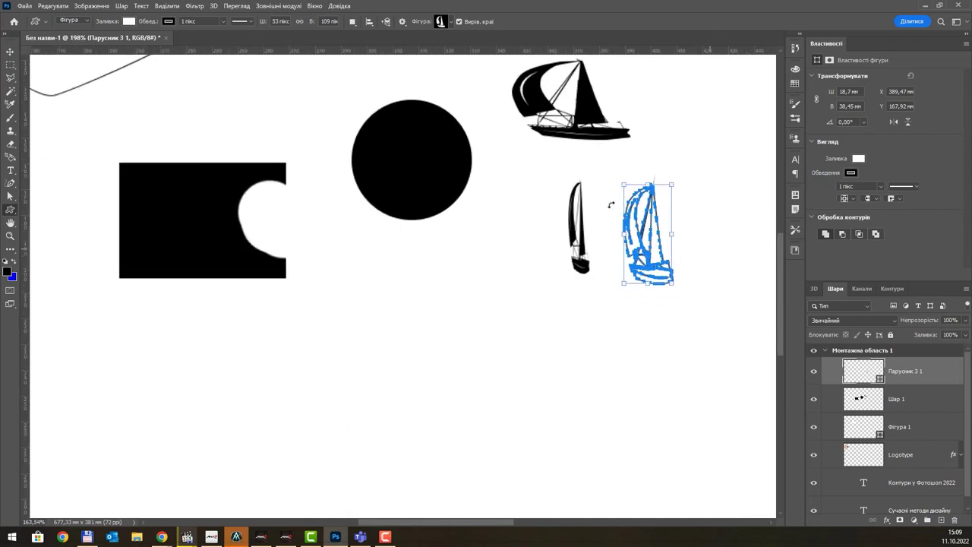
scroll(630, 186, down, 2)
Pull the top of the sail outline outward, accepting conversion of the live shape to a path
click(10, 199)
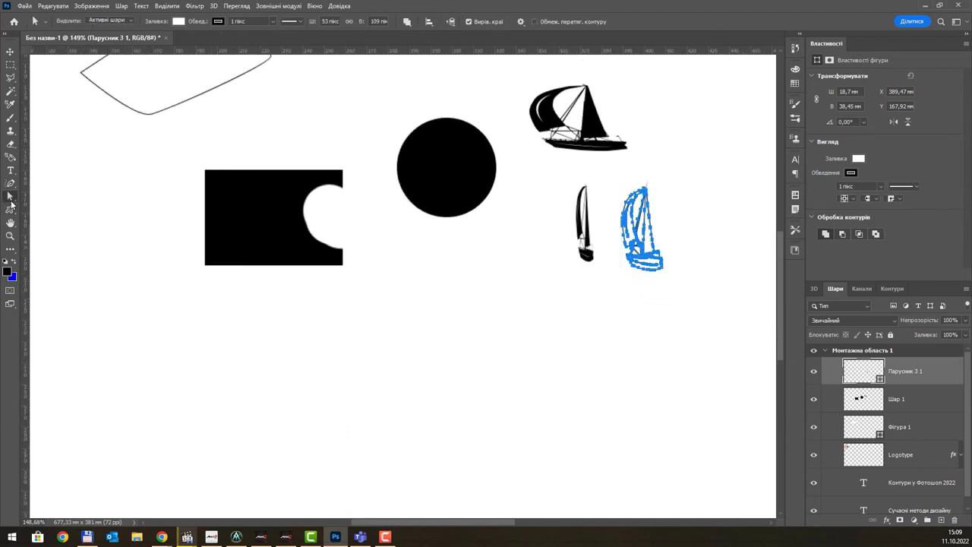
scroll(650, 181, up, 1)
scroll(650, 182, up, 3)
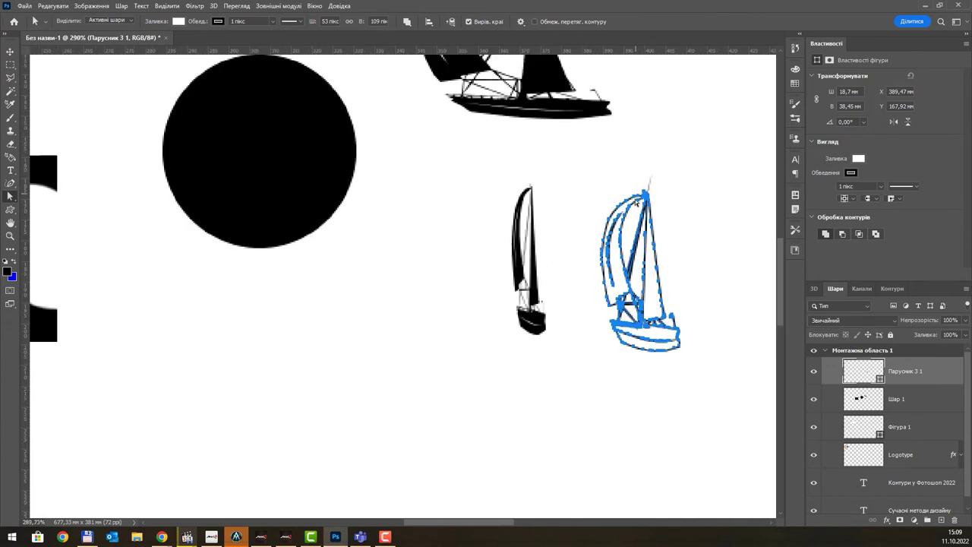
scroll(650, 181, up, 3)
scroll(651, 181, up, 1)
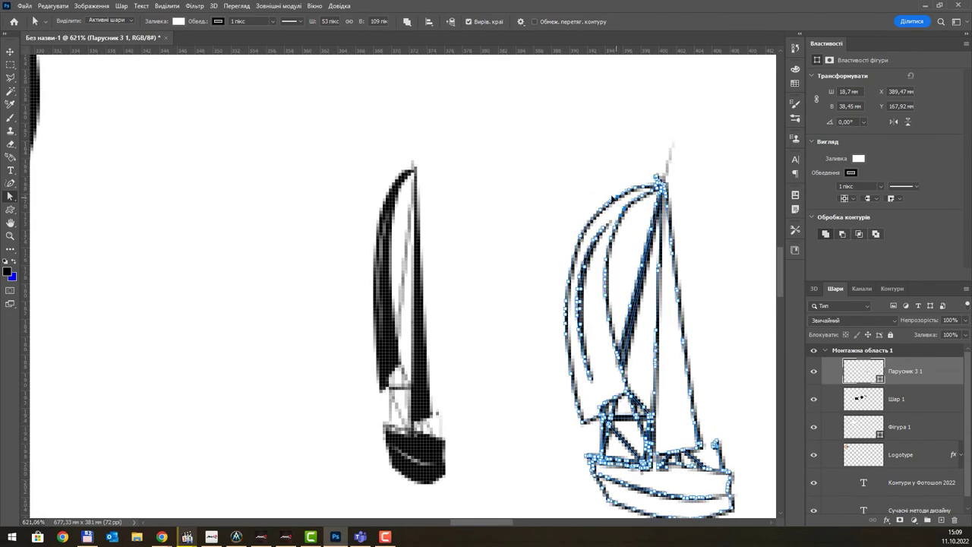
drag(621, 204, 600, 166)
click(477, 201)
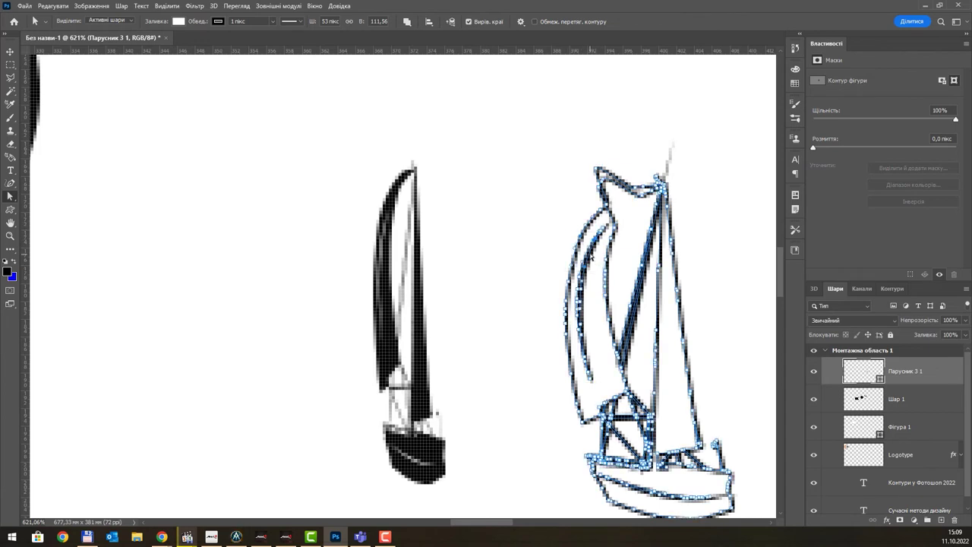
Stretch the left sail's outer edge leftward, then bring the whole artboard back into view
drag(579, 244, 548, 228)
scroll(606, 294, down, 3)
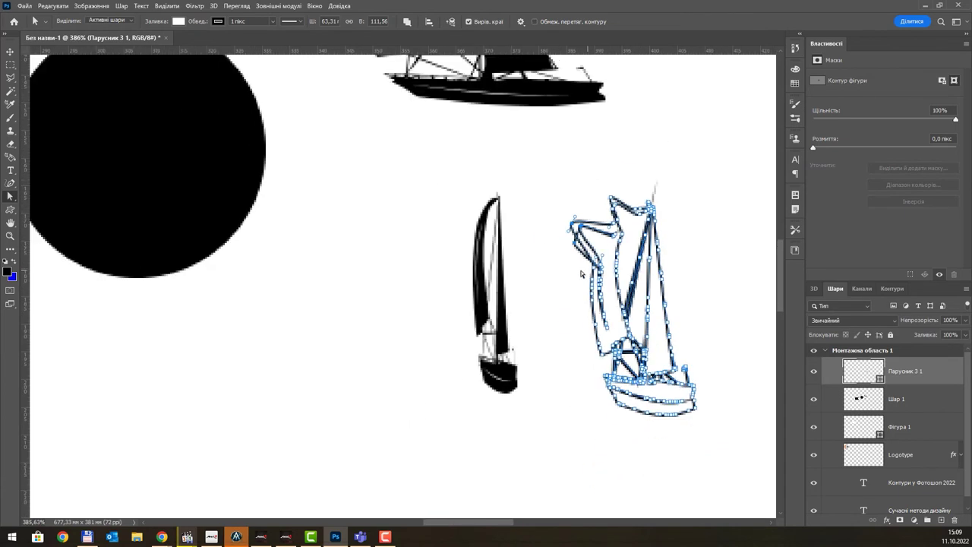
drag(606, 294, 562, 248)
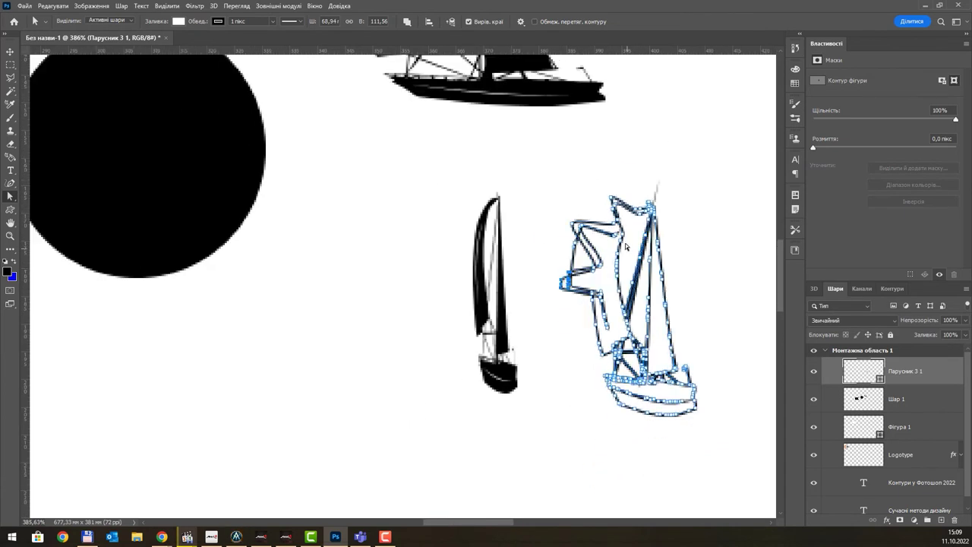
scroll(609, 230, down, 1)
scroll(610, 230, down, 2)
scroll(610, 230, down, 1)
scroll(610, 231, down, 1)
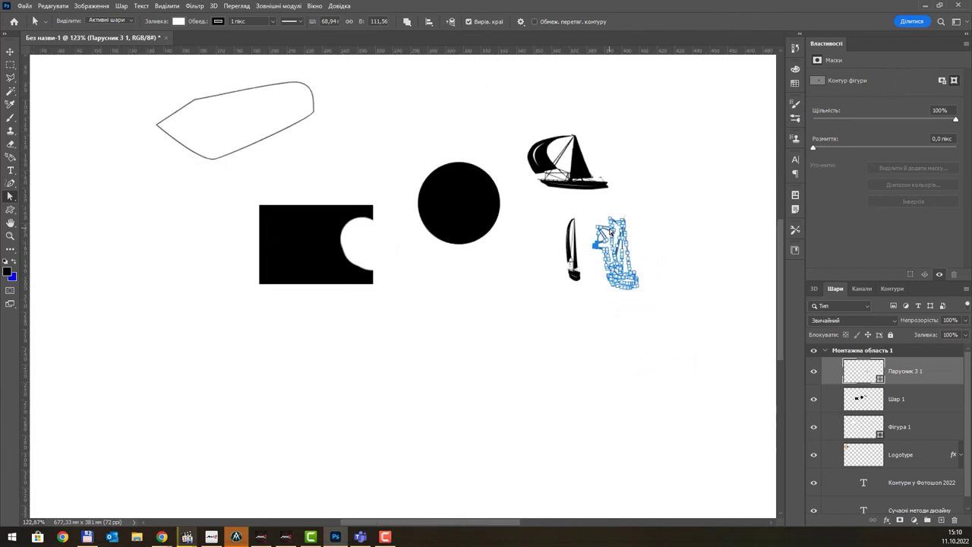
scroll(611, 232, down, 1)
scroll(609, 232, down, 2)
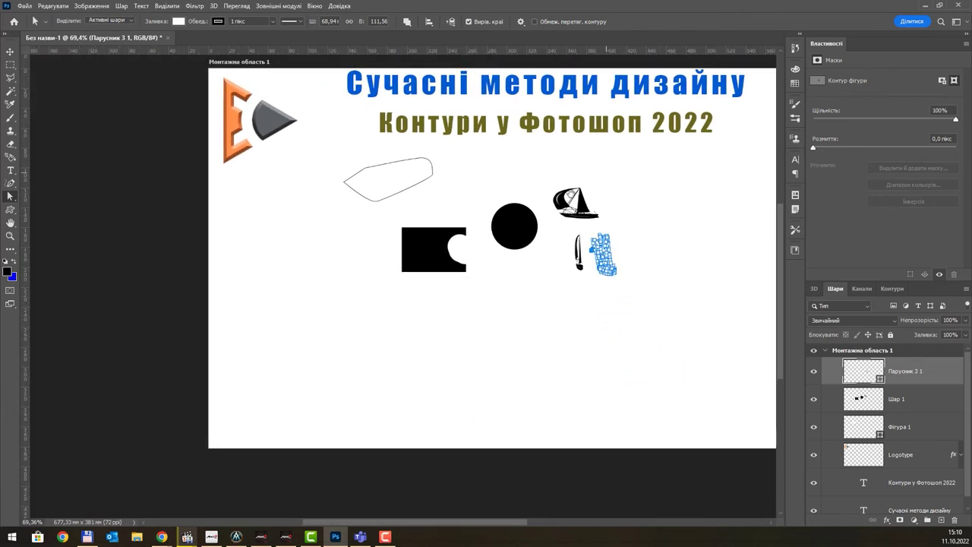
mouse_move(591, 155)
mouse_down()
mouse_move(468, 206)
mouse_move(440, 202)
mouse_up()
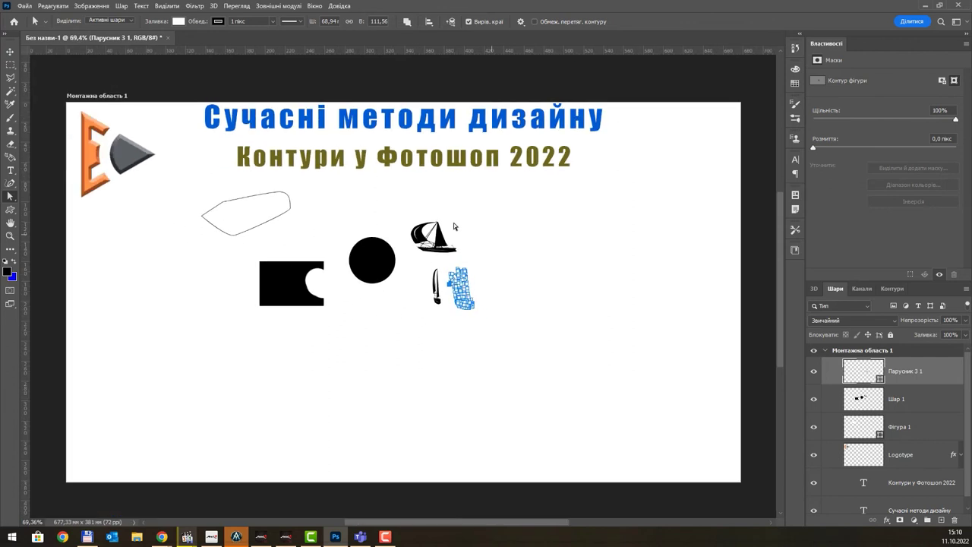
click(10, 52)
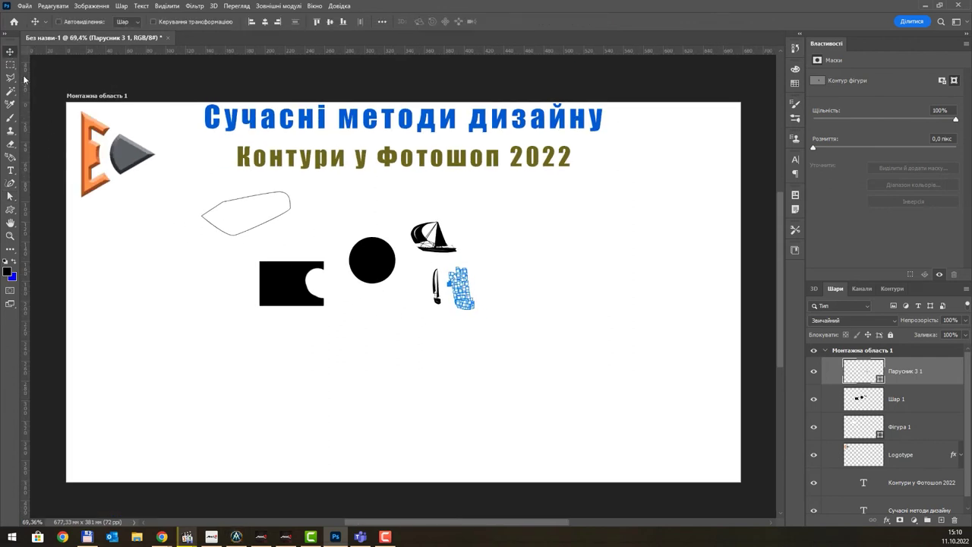
Delete the Парусник 3 1, Шар 1 and Фігура 1 layers together
shift+click(909, 450)
key(ctrl+e)
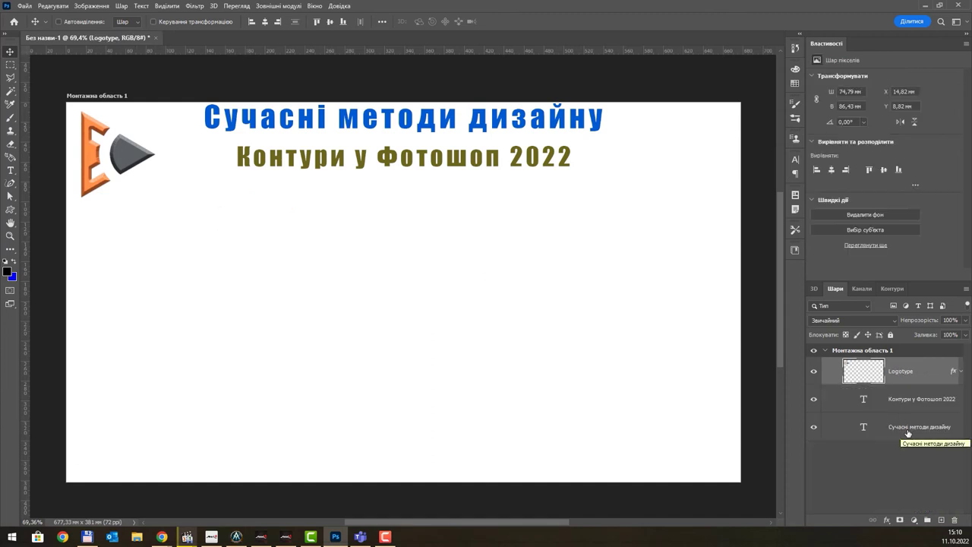
scroll(358, 230, up, 1)
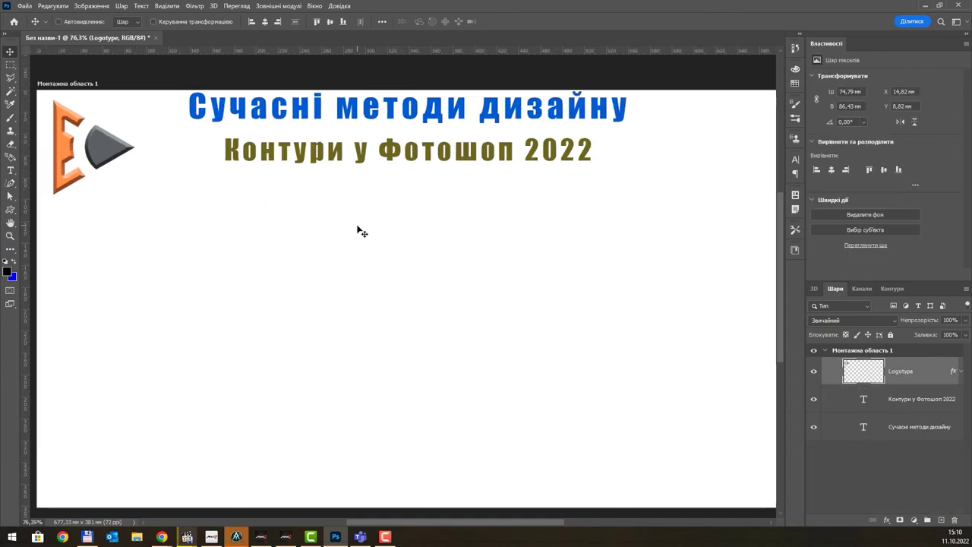
scroll(358, 230, up, 1)
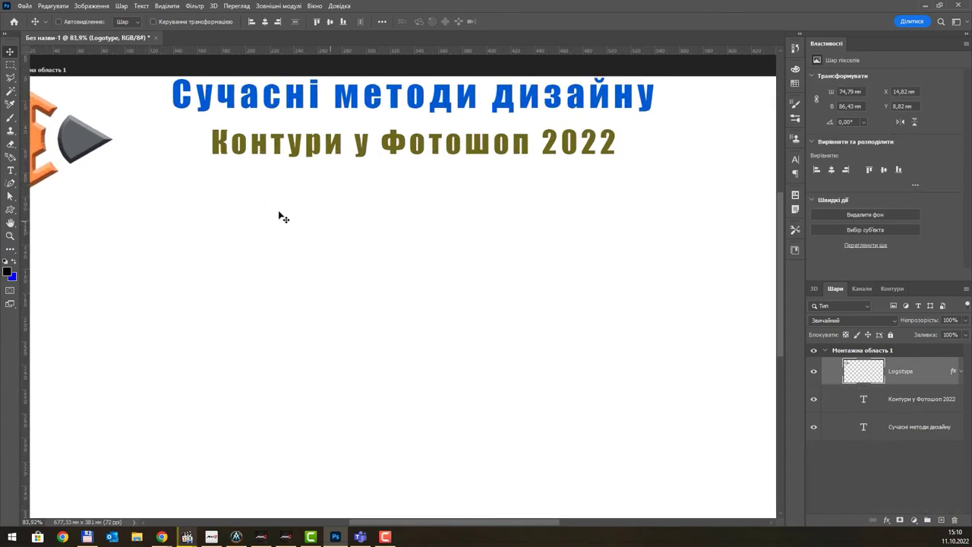
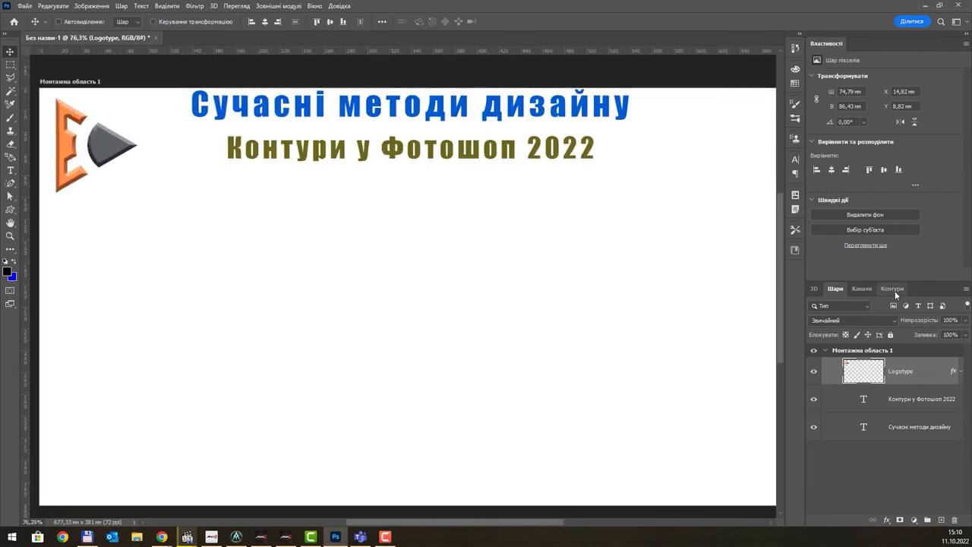
Show the saved Work Path's arrow outline on the canvas and set the Pen tool to Path mode
click(893, 289)
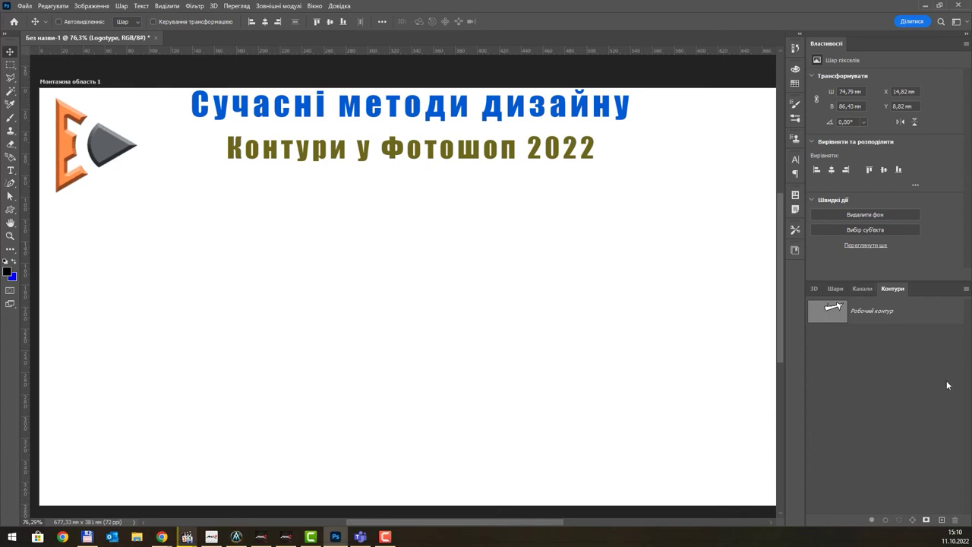
click(856, 306)
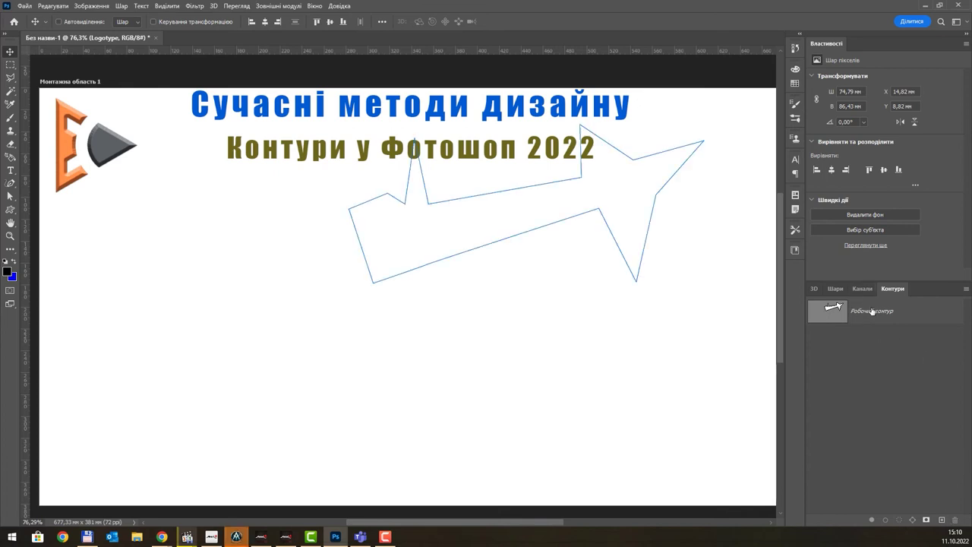
scroll(623, 260, down, 1)
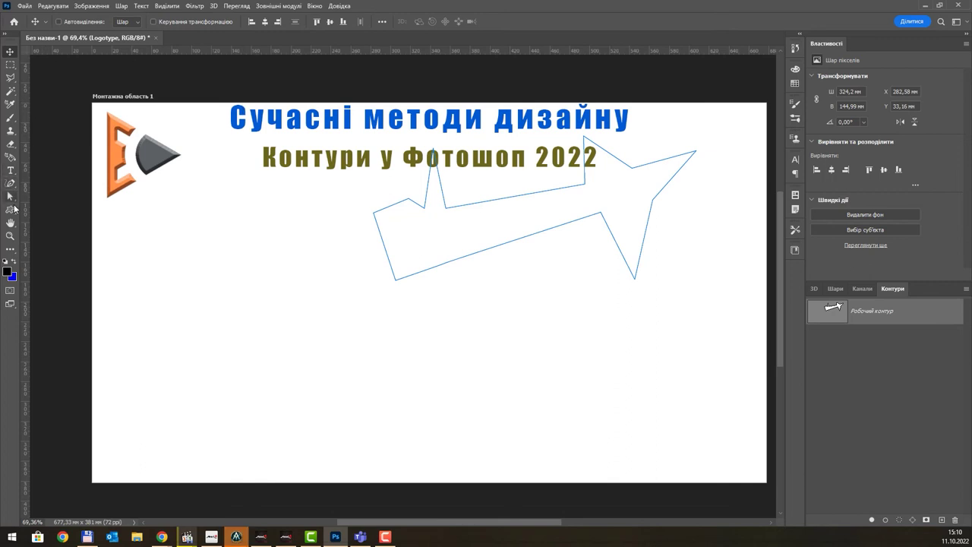
click(10, 183)
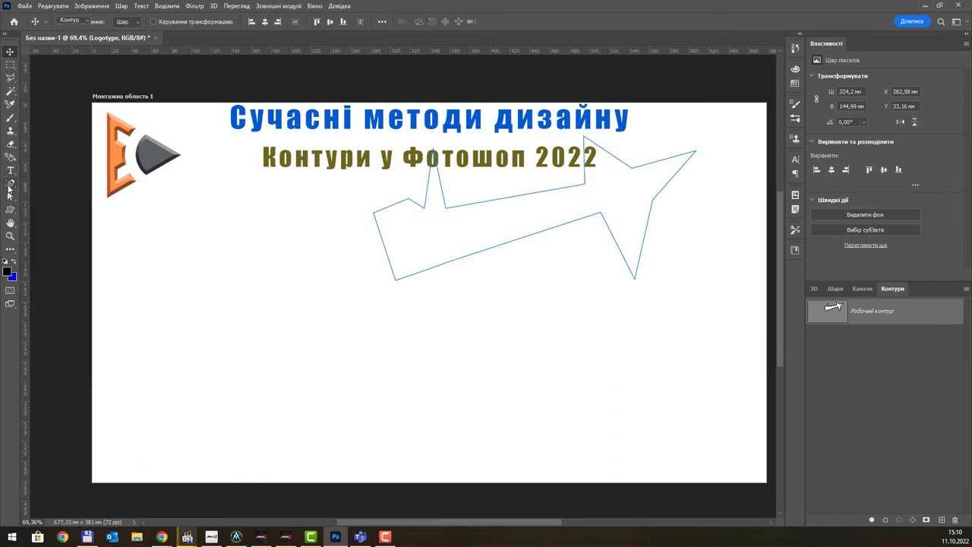
click(80, 20)
Sketch a freehand curve, then a freehand loop in new path Контур 1
click(80, 21)
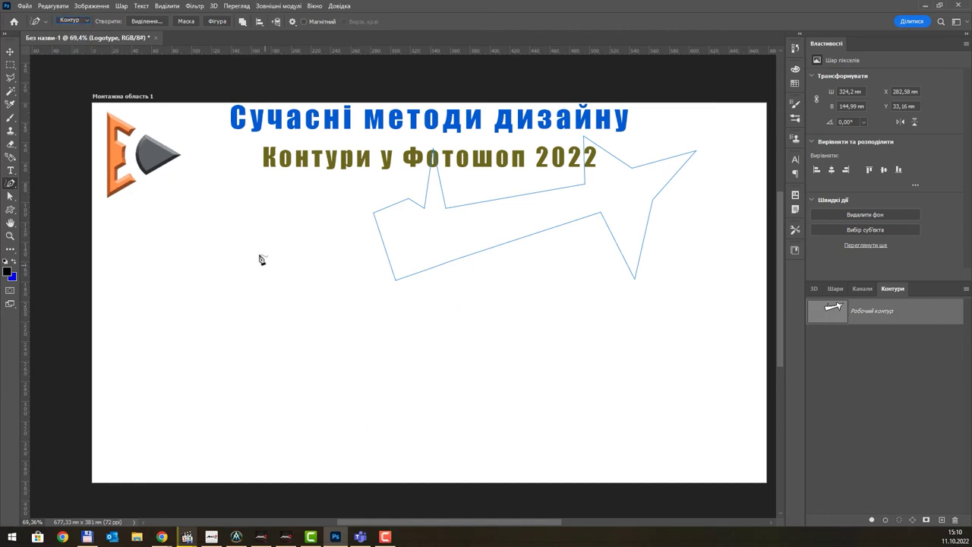
mouse_move(235, 373)
mouse_down()
mouse_move(332, 338)
mouse_move(276, 377)
mouse_move(251, 342)
mouse_up()
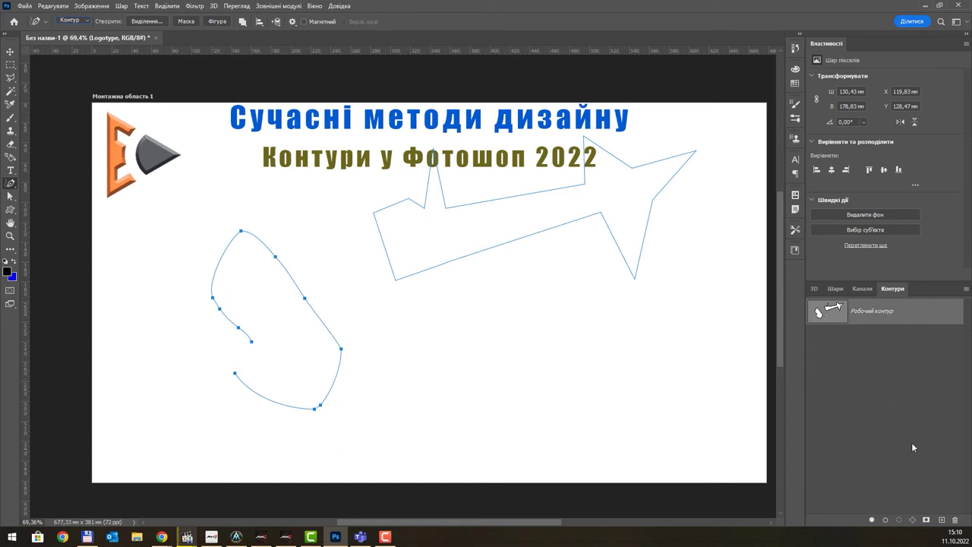
click(945, 523)
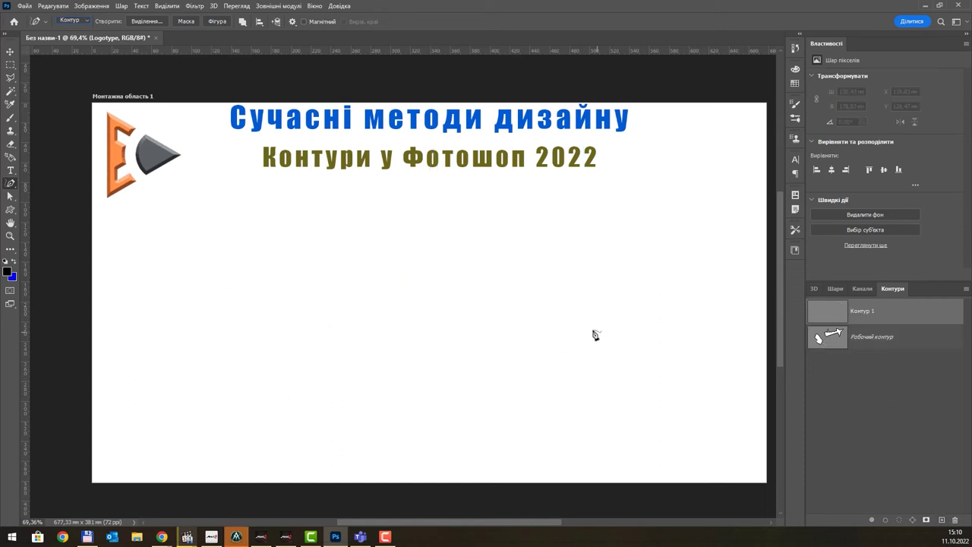
mouse_move(595, 330)
mouse_down()
mouse_move(568, 423)
mouse_move(669, 307)
mouse_move(633, 382)
mouse_move(566, 427)
mouse_up()
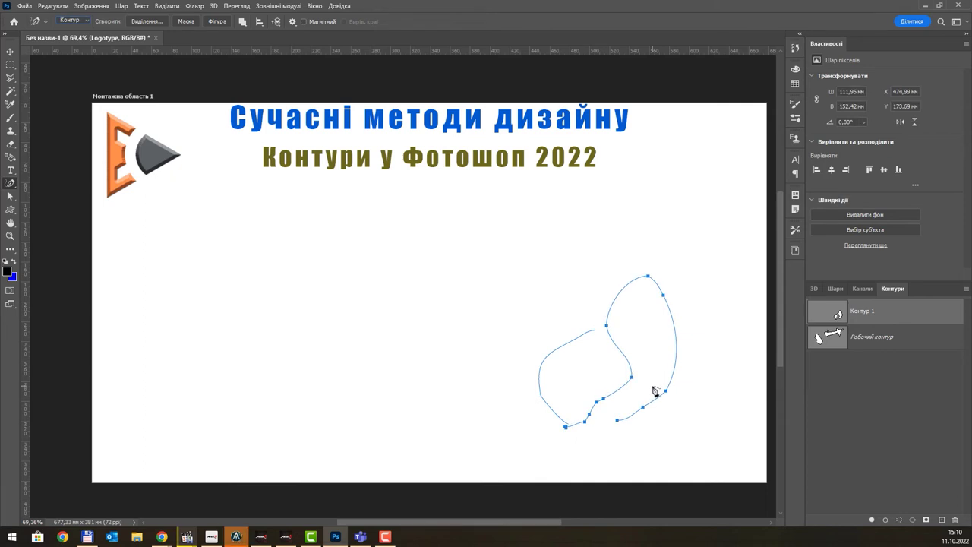
Draw a freehand spiral in new path Контур 2
click(942, 518)
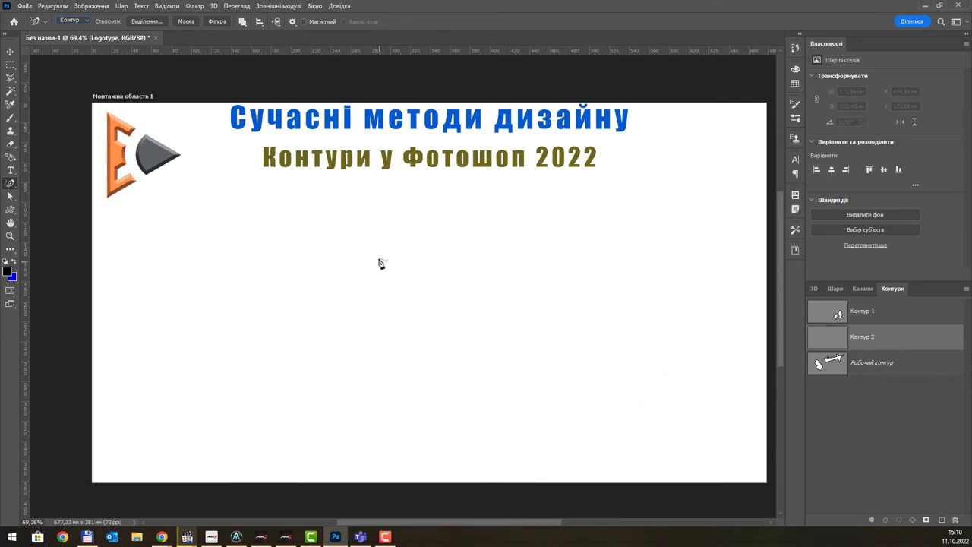
drag(378, 259, 375, 262)
mouse_move(284, 360)
mouse_down()
mouse_move(380, 412)
mouse_move(465, 401)
mouse_up()
drag(577, 382, 607, 312)
mouse_move(585, 263)
mouse_down()
mouse_move(467, 397)
mouse_move(430, 358)
mouse_move(424, 305)
mouse_up()
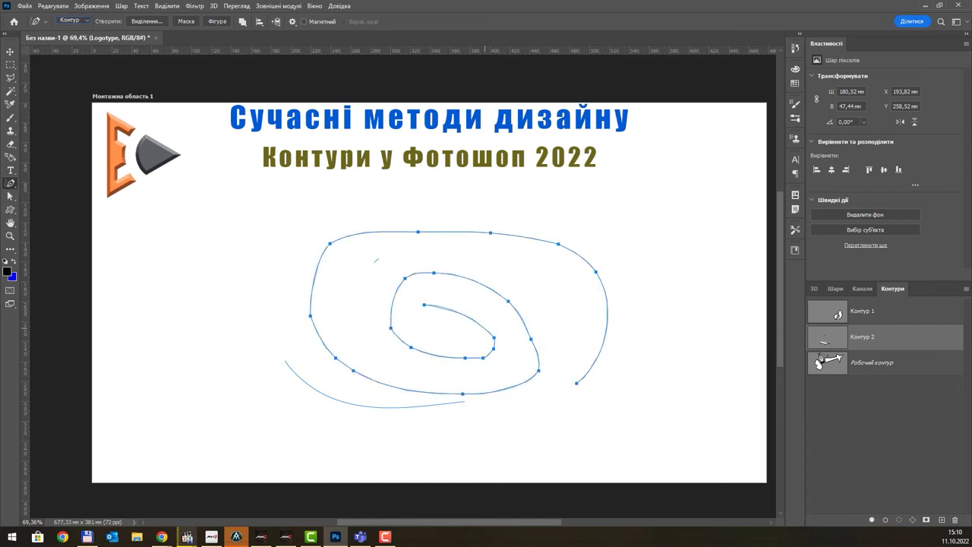
Review Контур 1, Контур 2 and the Work Path, then add empty path Контур 3
click(874, 322)
click(872, 336)
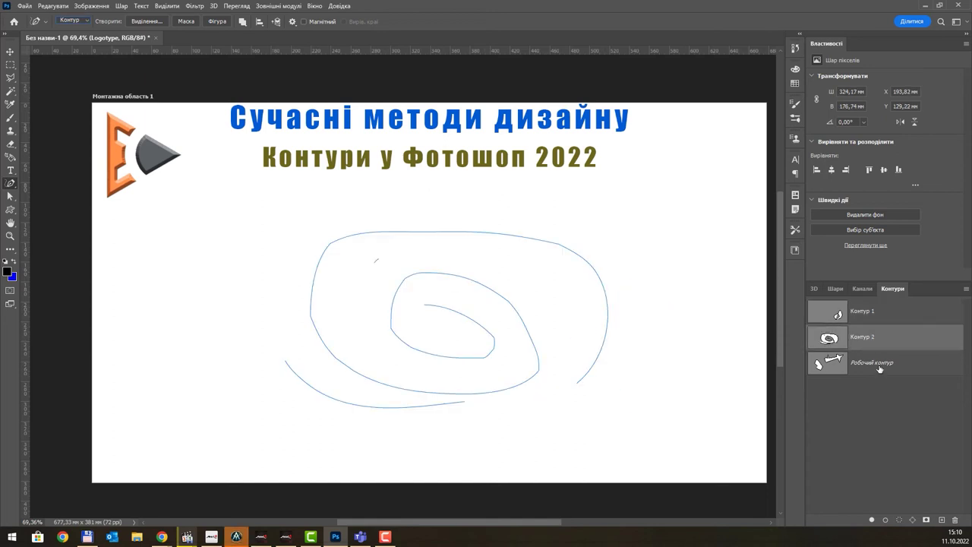
click(880, 369)
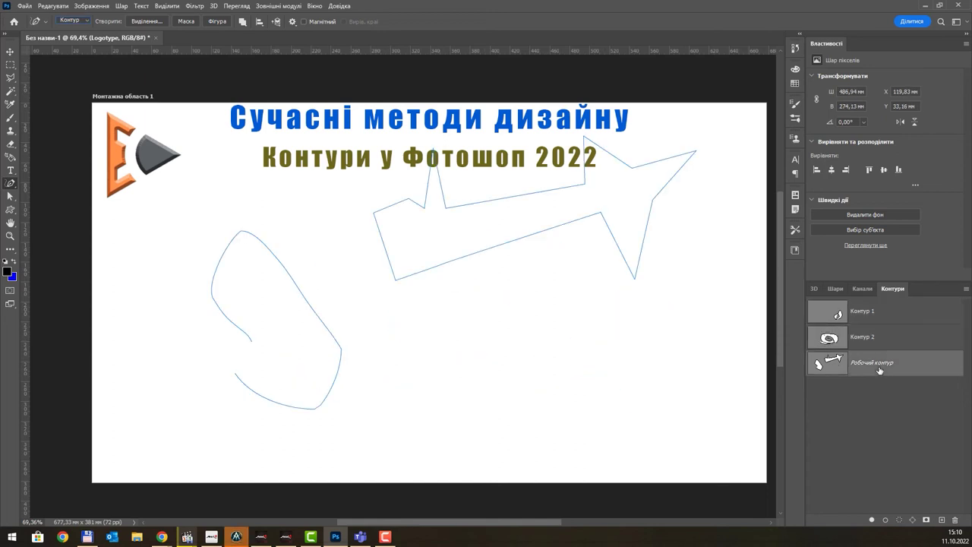
shift+click(885, 320)
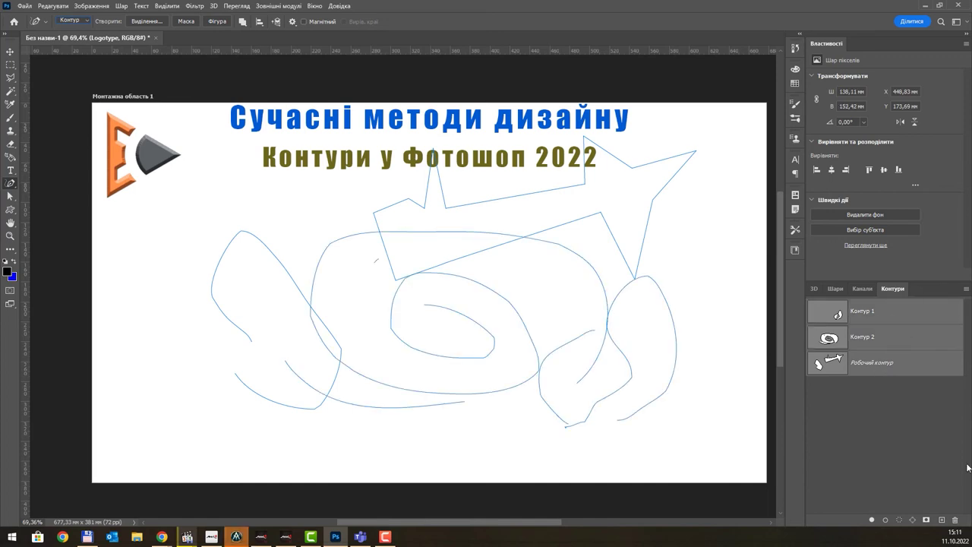
click(942, 521)
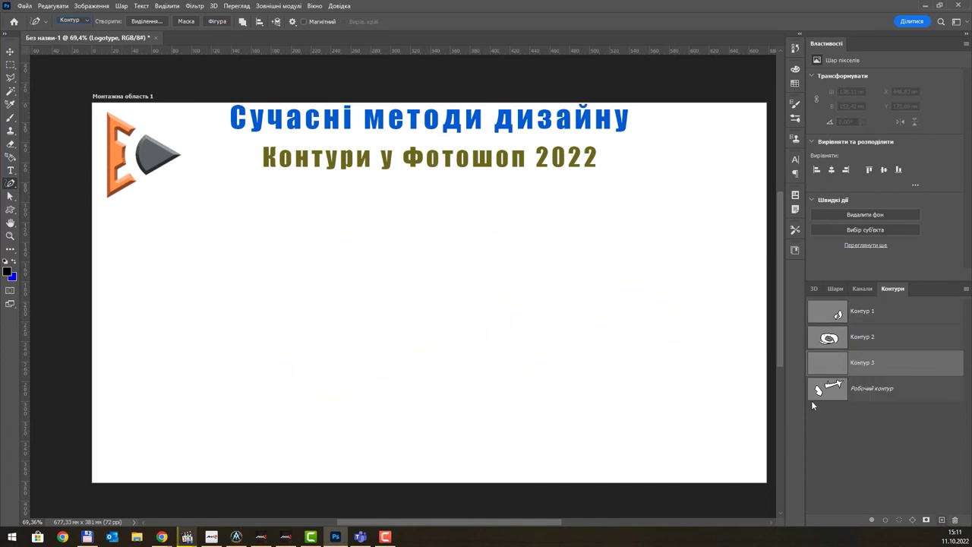
Switch to the standard Pen and place the polygon's first straight-edged corners below the titles
right_click(12, 188)
click(45, 183)
click(290, 229)
click(234, 269)
click(245, 370)
click(322, 355)
click(344, 402)
click(428, 406)
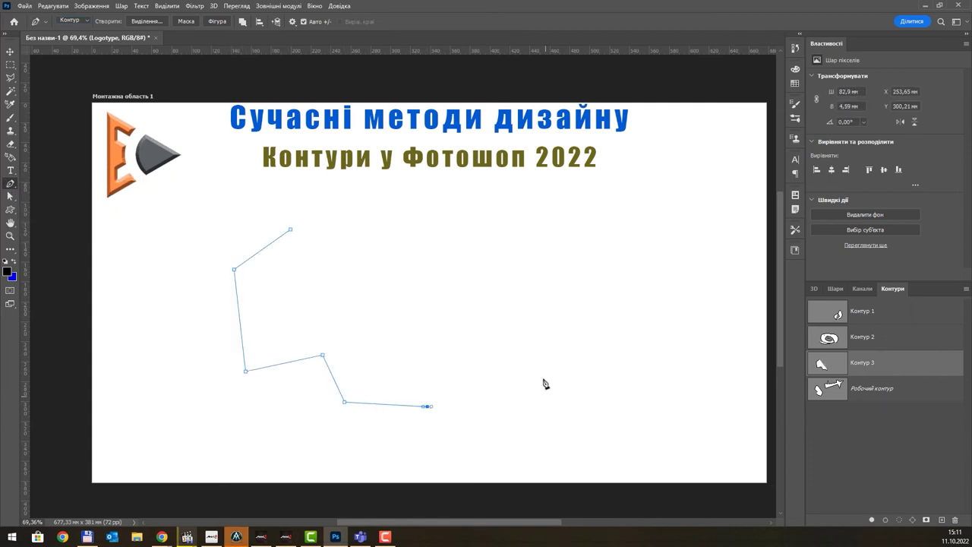
Add the polygon's remaining corners and close it on the first anchor
click(542, 372)
click(537, 253)
click(461, 229)
click(435, 328)
click(364, 281)
click(360, 209)
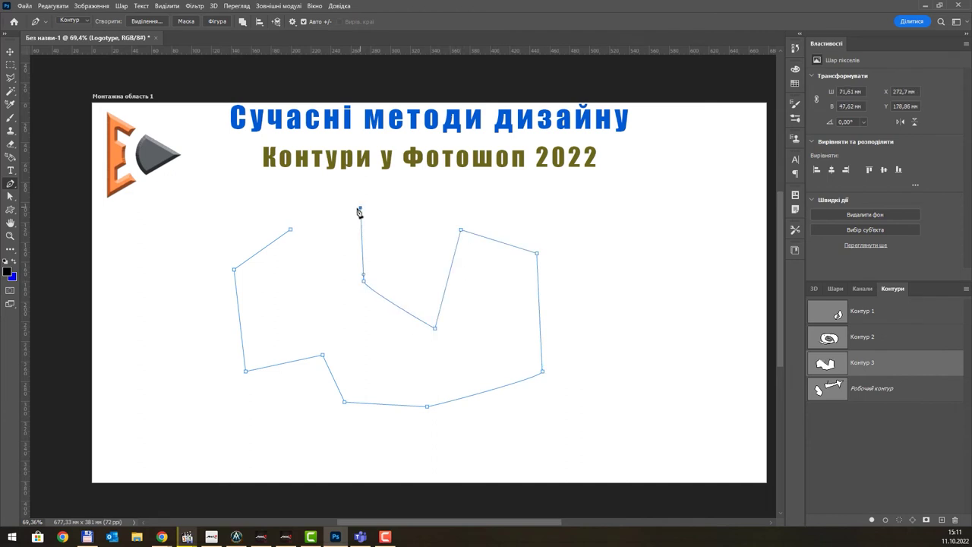
click(290, 230)
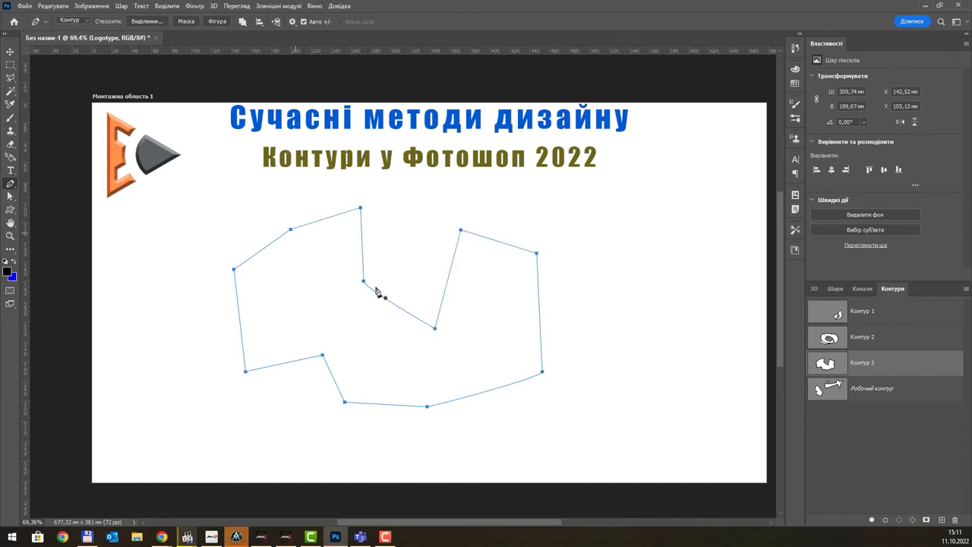
right_click(329, 267)
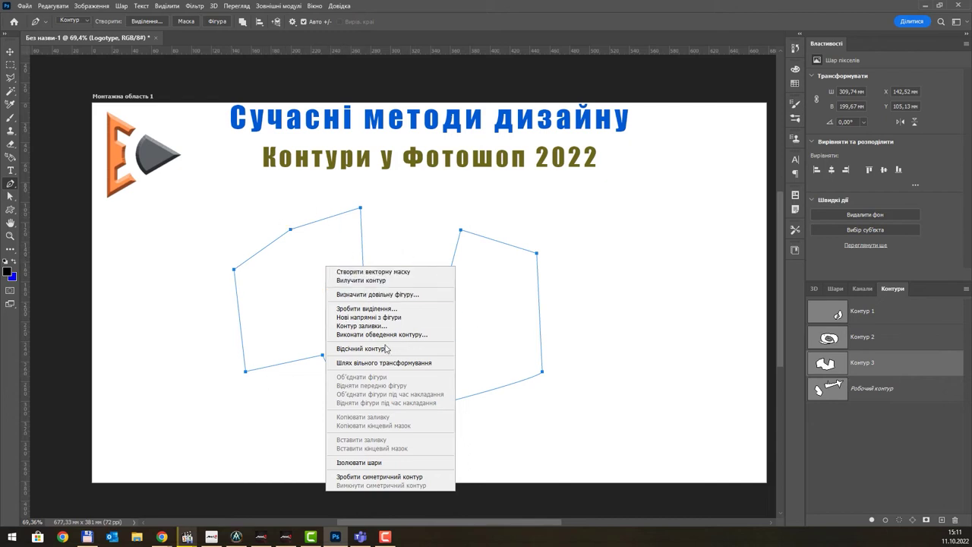
Make a selection from the polygon path with feather 0 and anti-aliasing
click(372, 308)
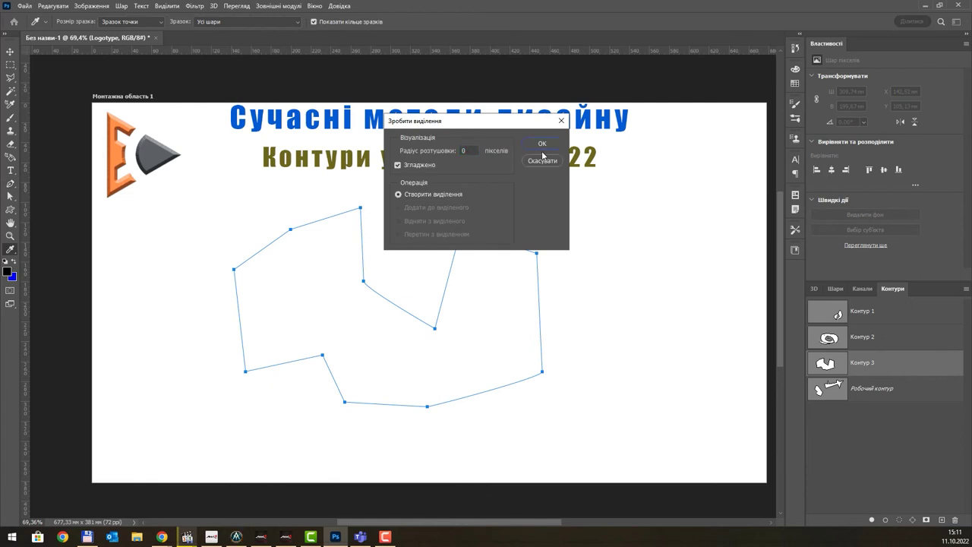
click(541, 145)
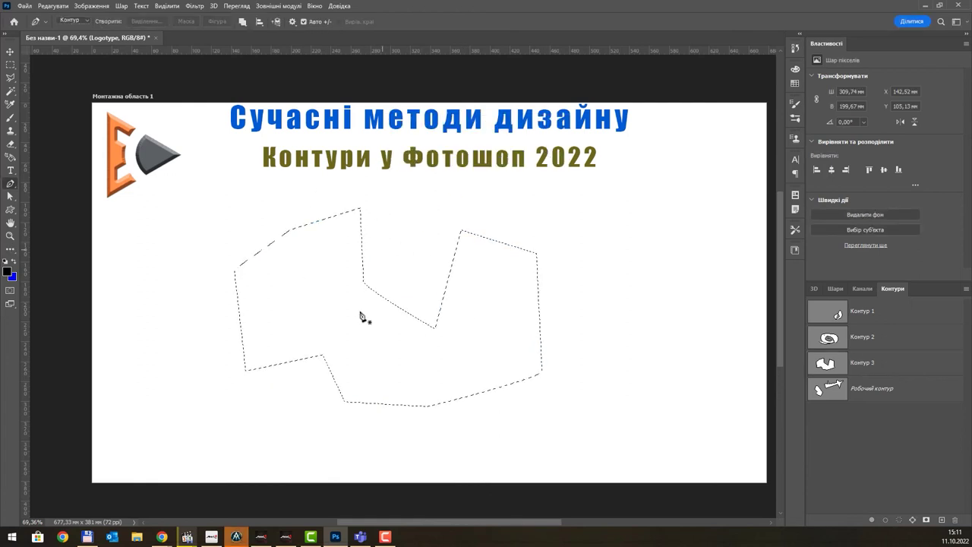
Convert the polygon selection into a work path with 2,0 pixel tolerance
right_click(328, 261)
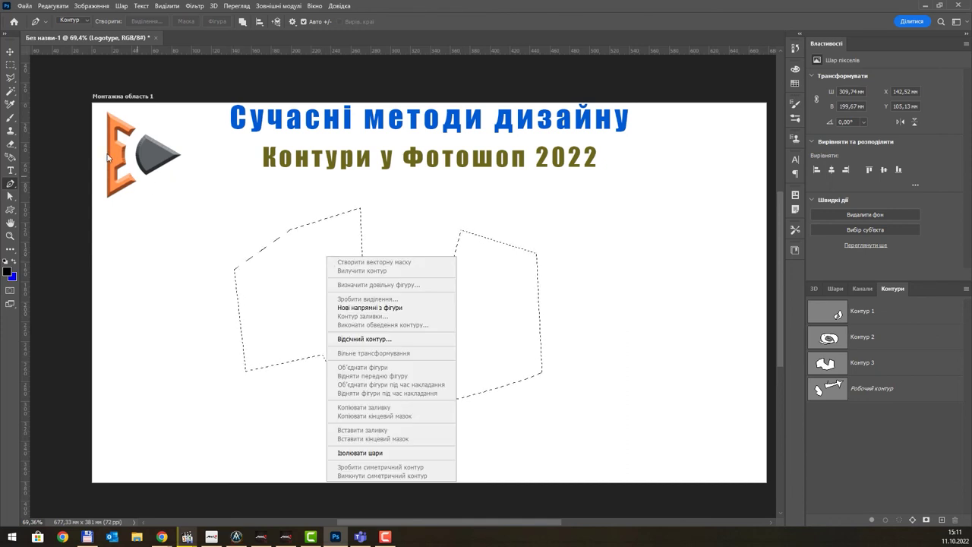
click(10, 64)
click(10, 64)
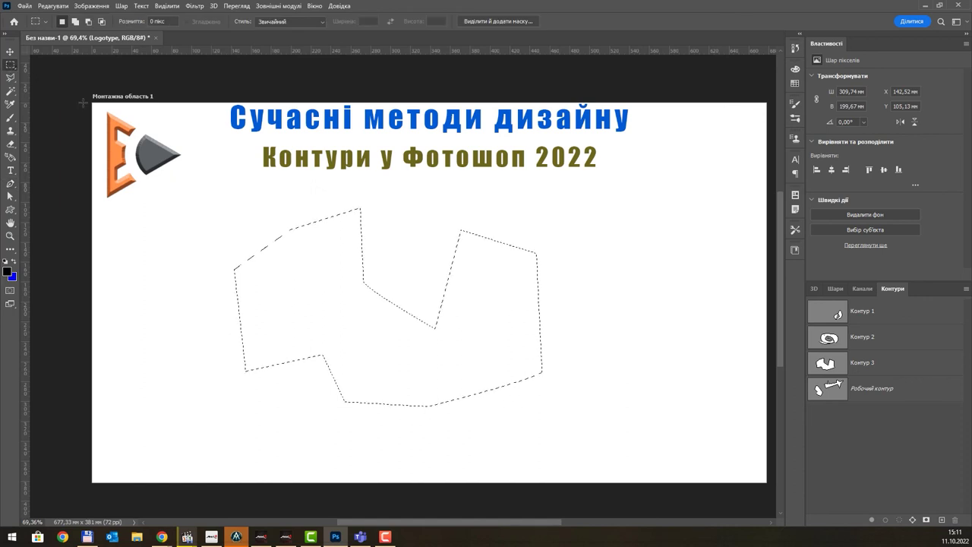
right_click(320, 279)
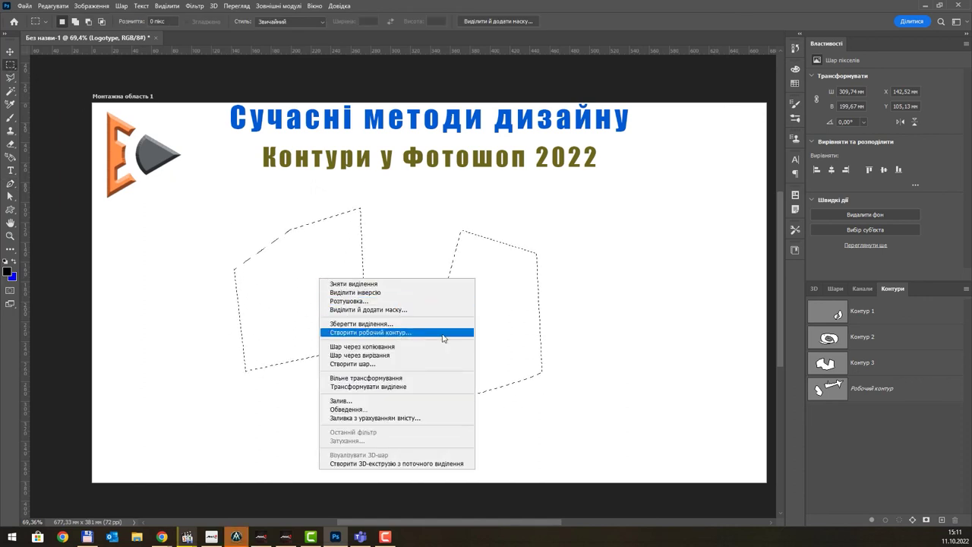
click(444, 332)
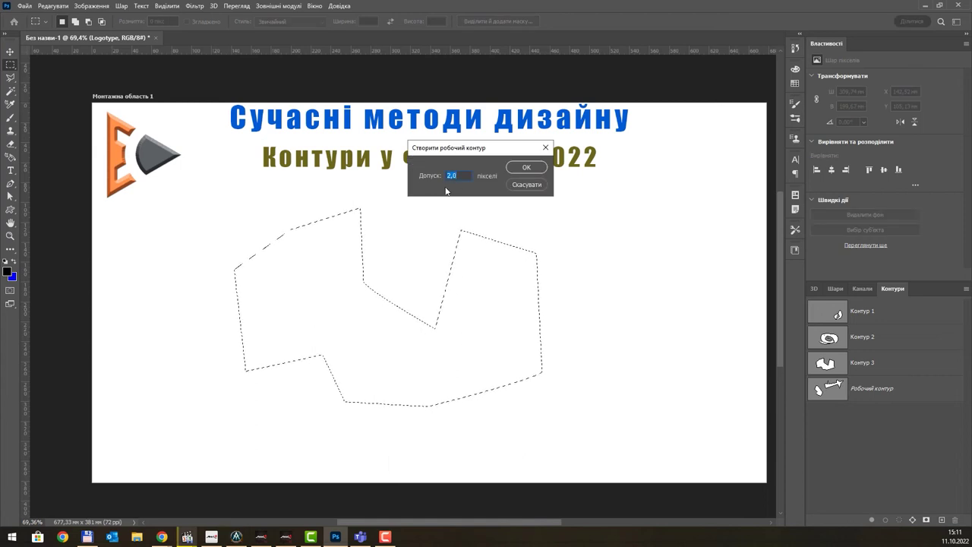
click(526, 168)
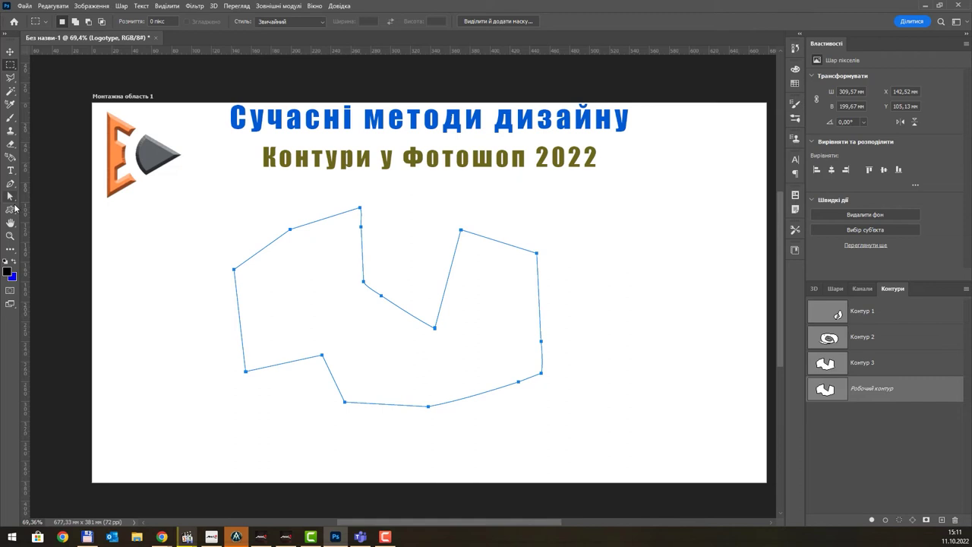
Define the polygon path as custom shape Фігура 3.9 and add empty path Контур 4
click(15, 212)
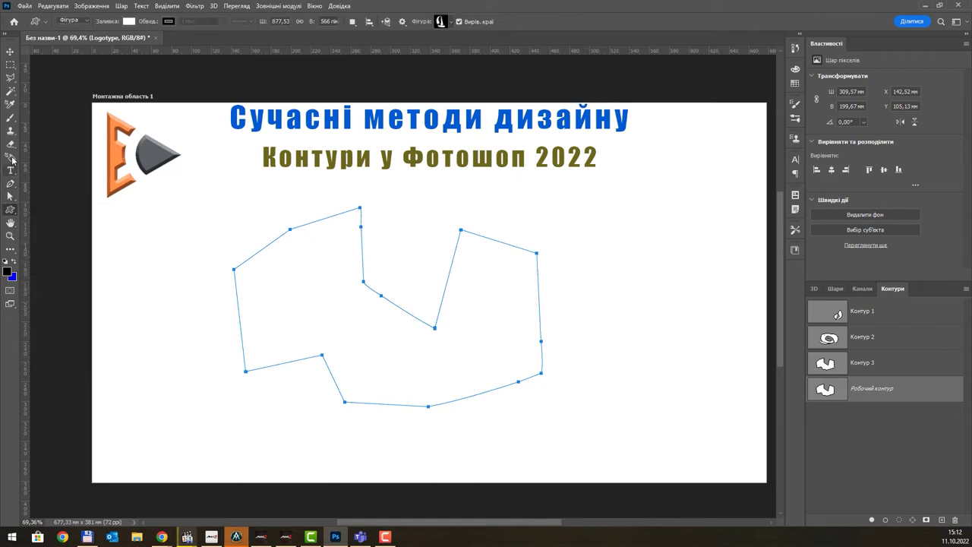
click(11, 183)
right_click(325, 272)
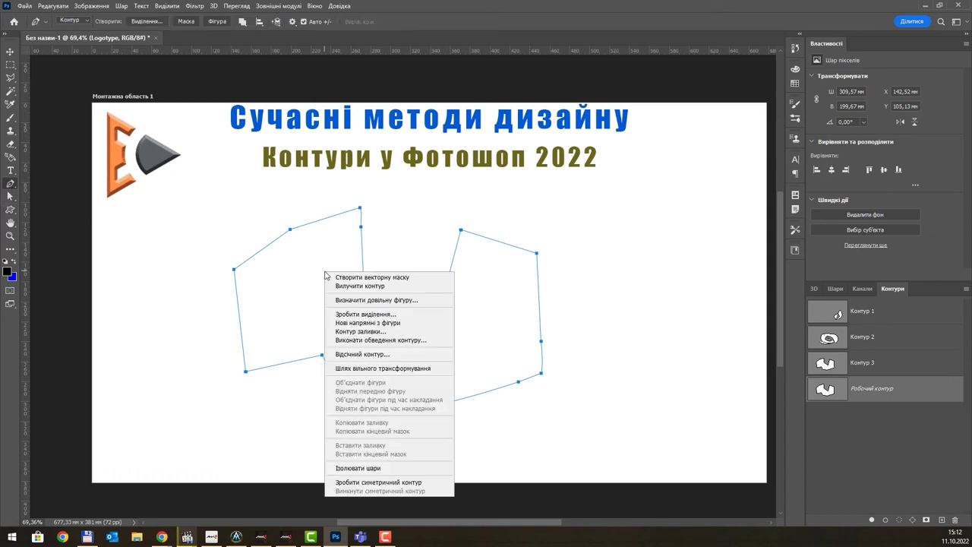
click(401, 301)
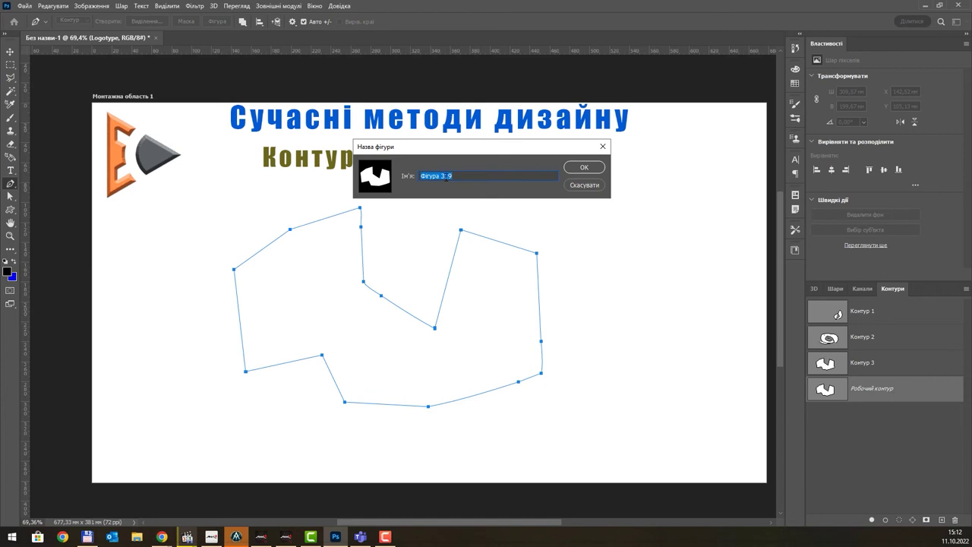
key(Return)
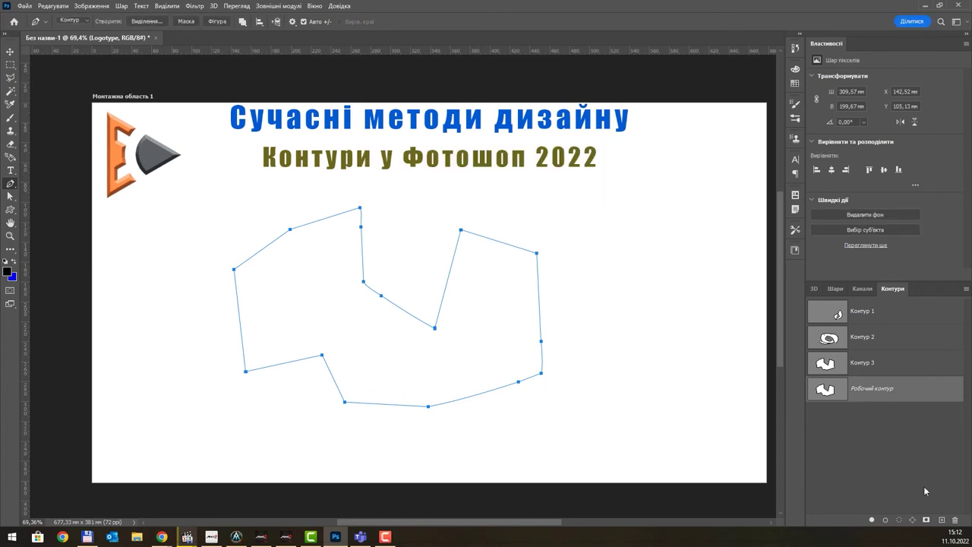
click(942, 521)
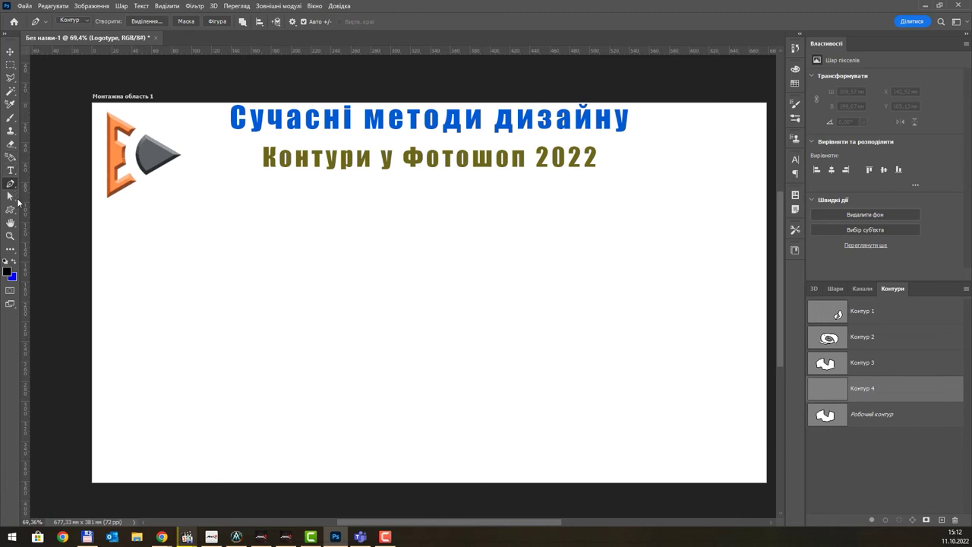
Draw a circular path about 41 mm wide below the title with the Ellipse tool
click(12, 212)
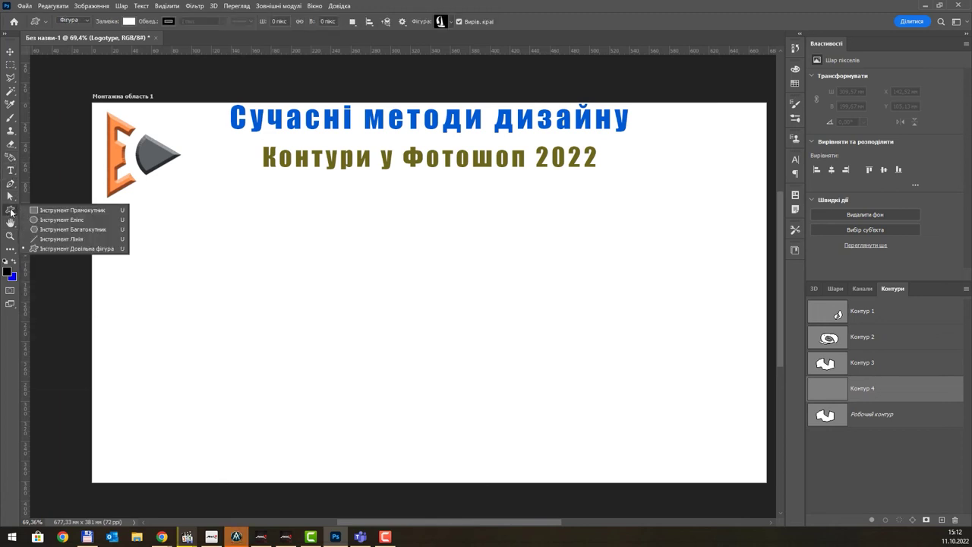
key(shift+u)
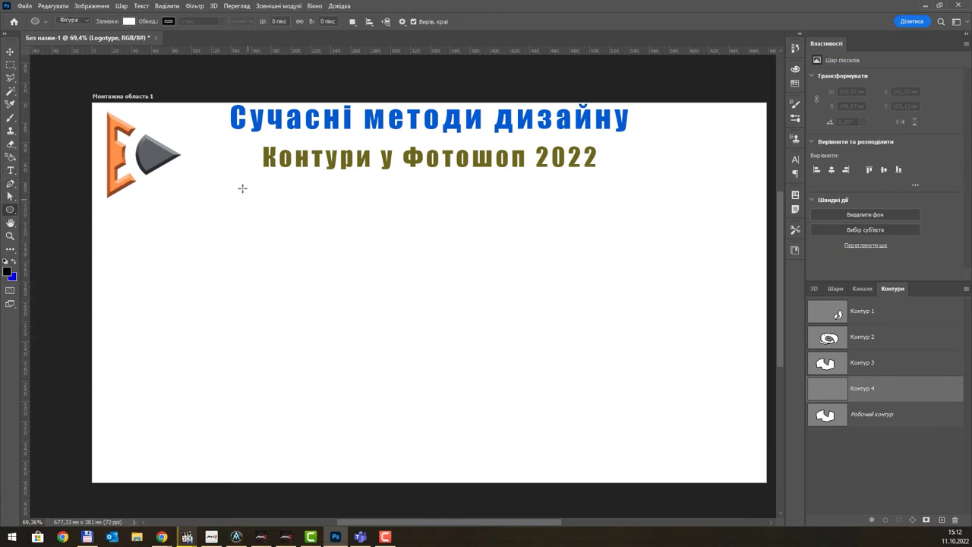
click(82, 20)
click(72, 35)
drag(327, 257, 404, 300)
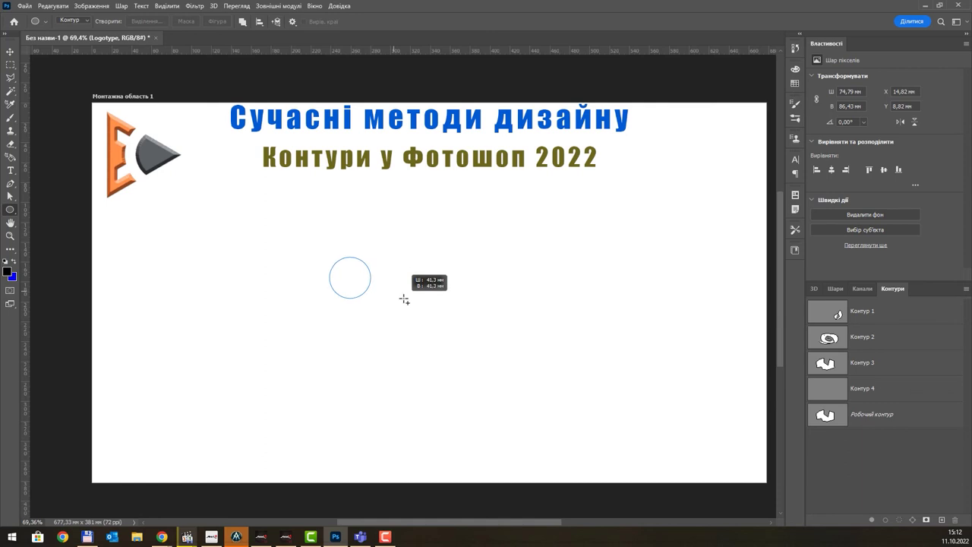
scroll(350, 281, up, 1)
scroll(349, 281, up, 1)
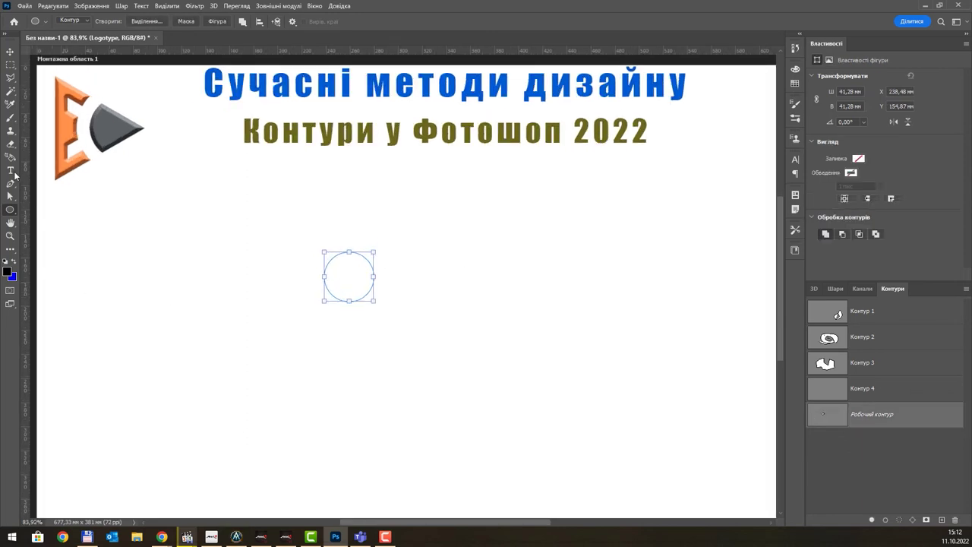
Pull the circle's bottom anchor into a teardrop and draw a small circle near its top
click(11, 196)
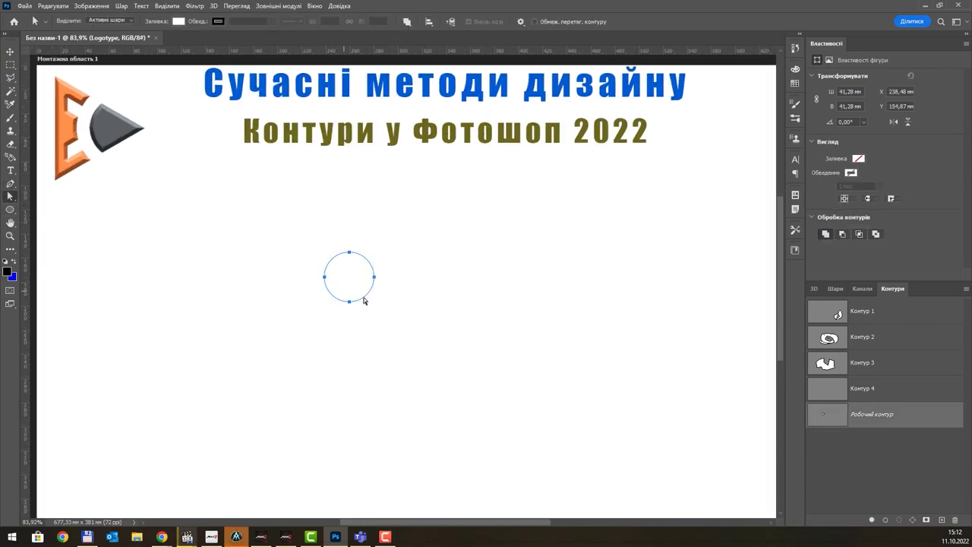
mouse_move(349, 303)
mouse_down()
mouse_move(368, 339)
mouse_move(351, 322)
mouse_move(355, 356)
mouse_up()
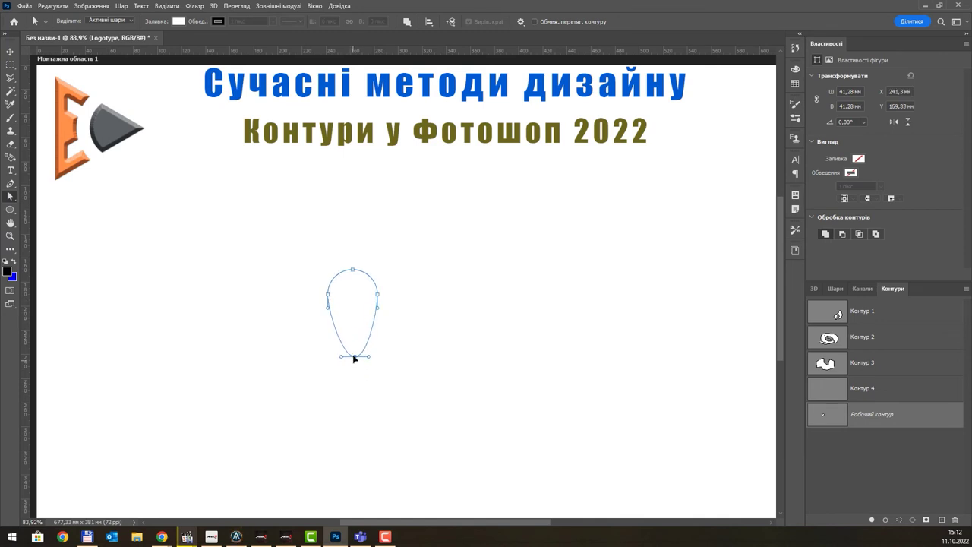
click(466, 201)
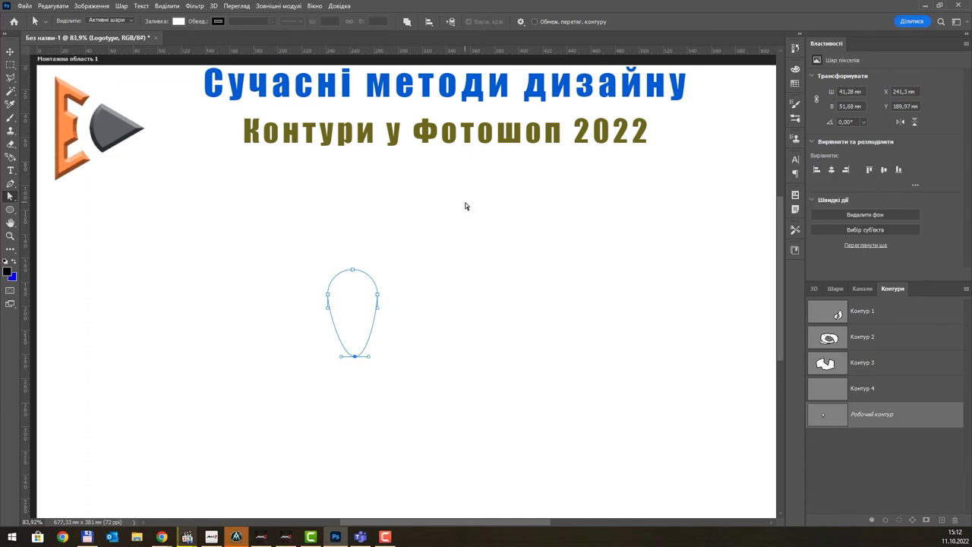
click(10, 209)
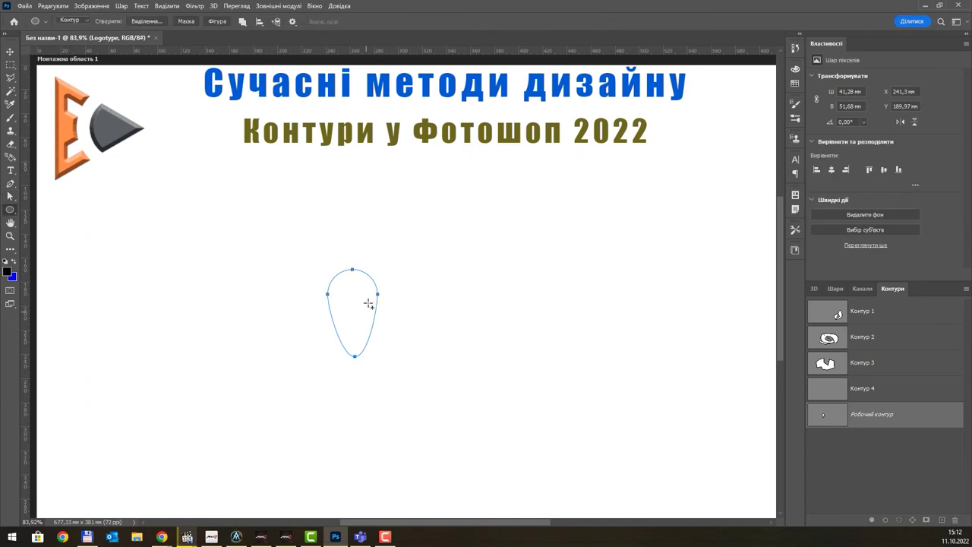
drag(354, 303, 369, 312)
Set the inner circle to Exclude Overlapping Shapes and merge both into one pin outline
click(10, 196)
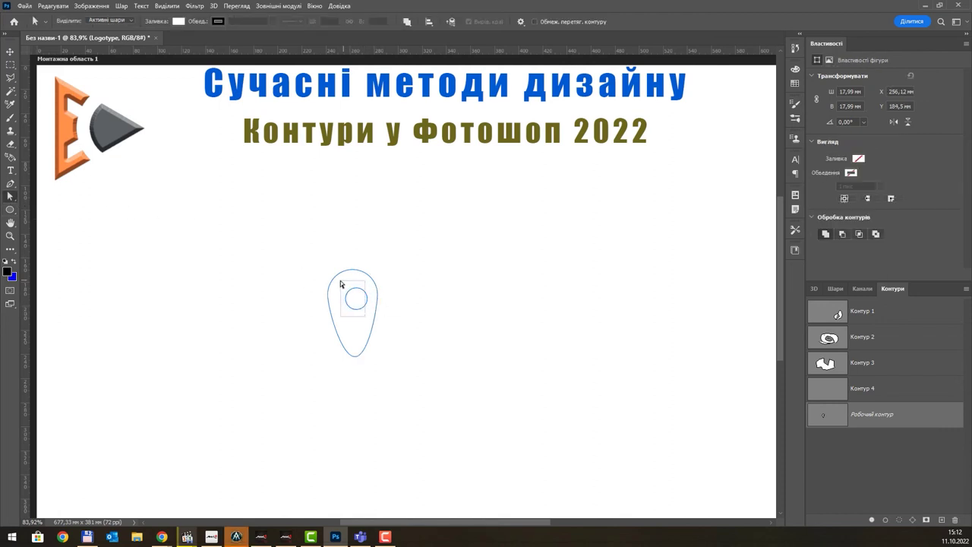
mouse_move(339, 282)
mouse_down()
mouse_move(370, 312)
mouse_move(360, 289)
mouse_up()
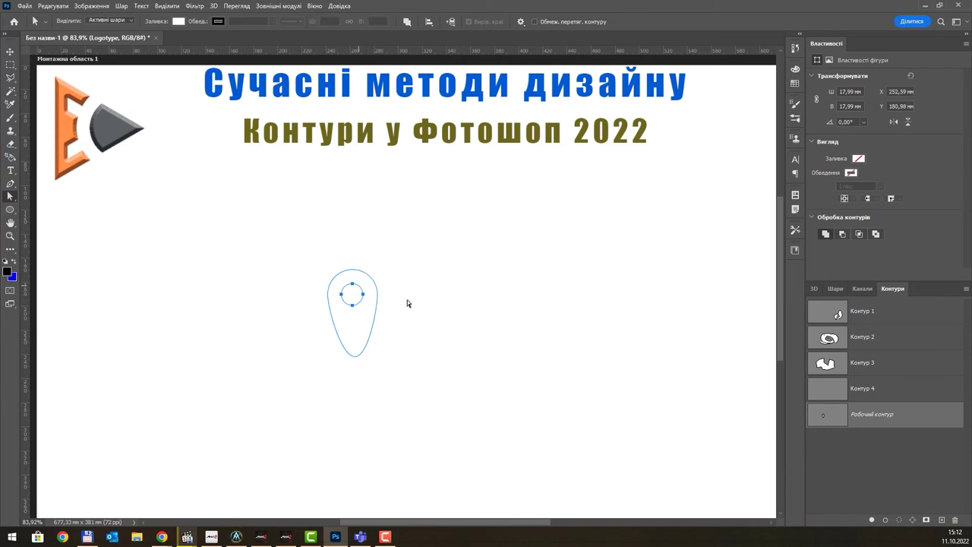
click(407, 24)
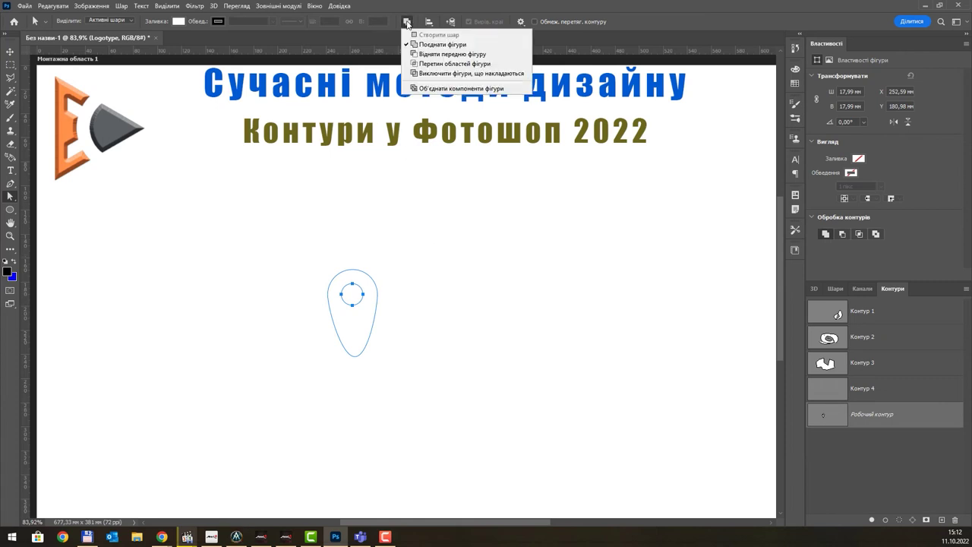
click(439, 74)
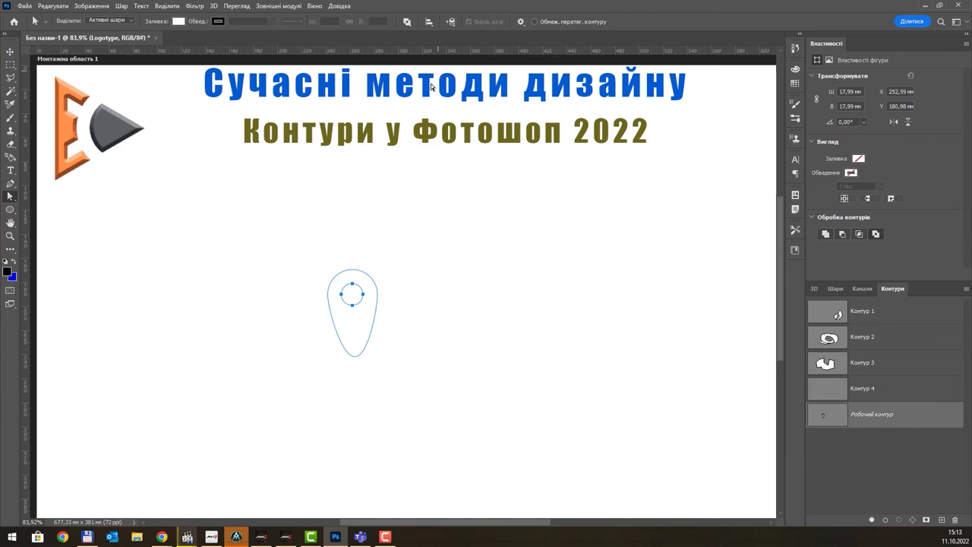
click(365, 278)
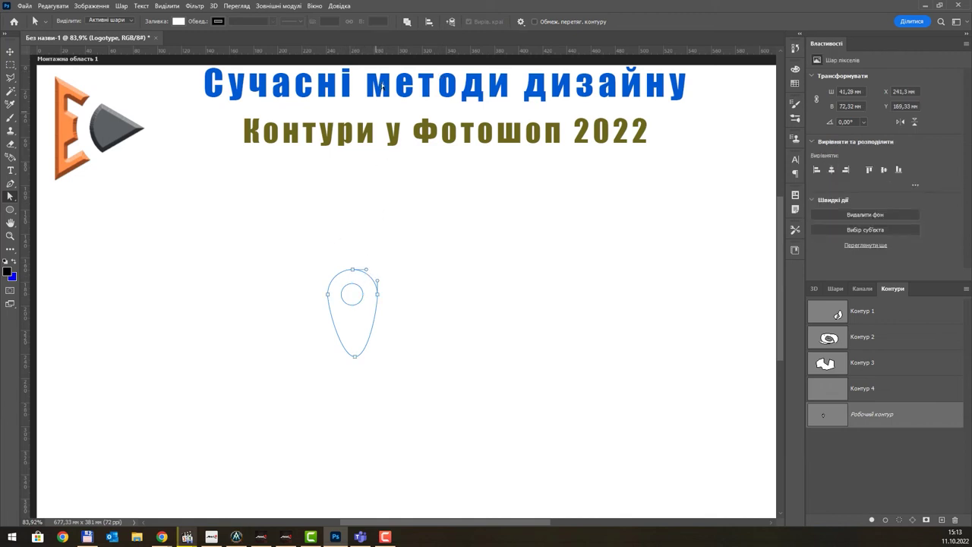
click(407, 23)
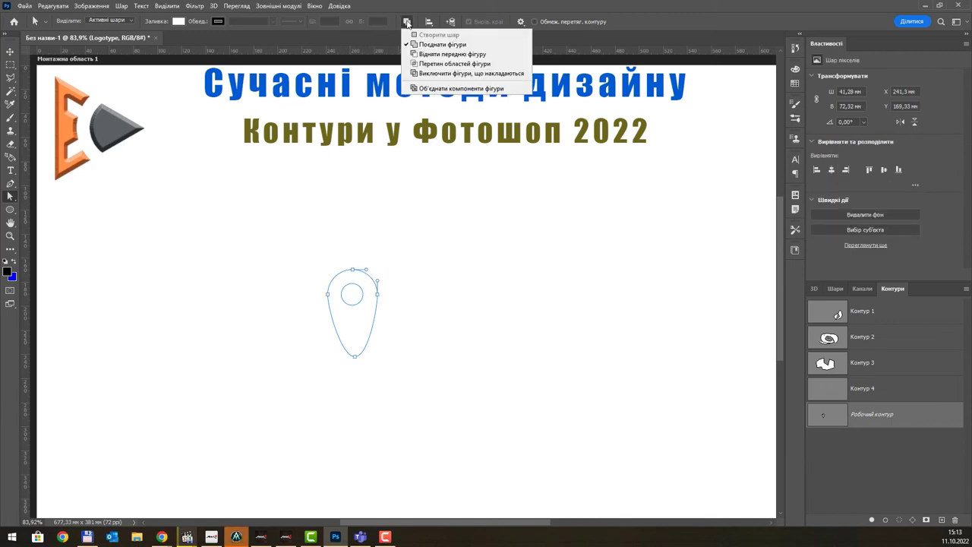
click(445, 89)
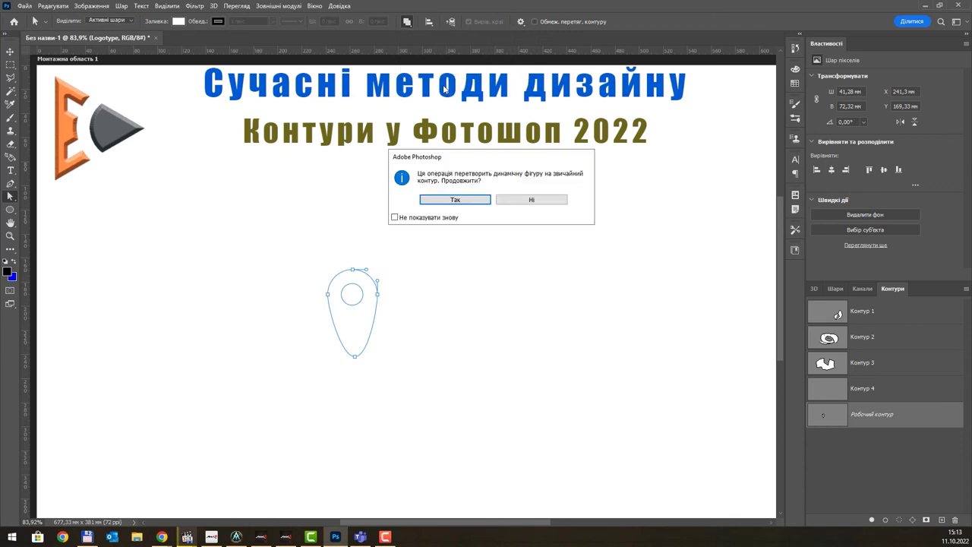
click(457, 202)
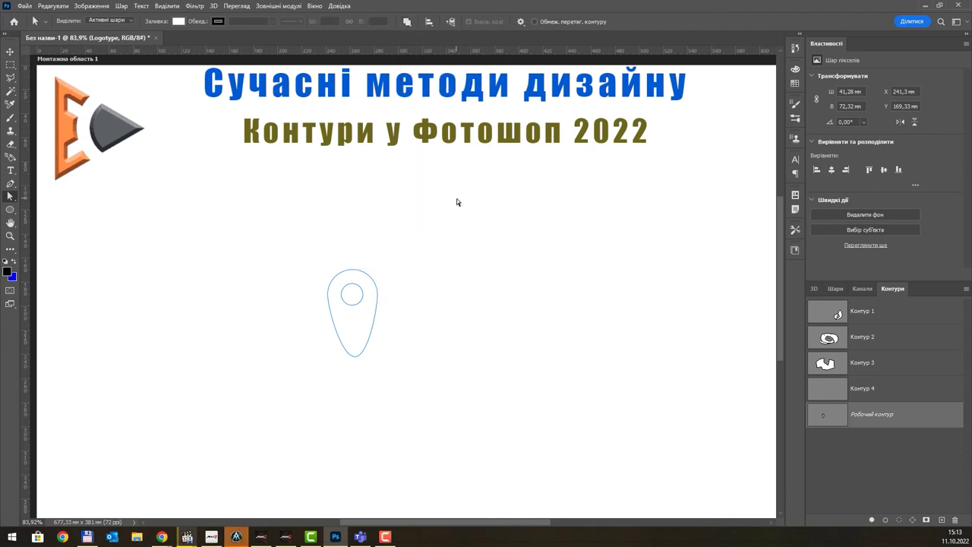
Save the pin outline as a custom shape named 'Геотаргет'
right_click(370, 310)
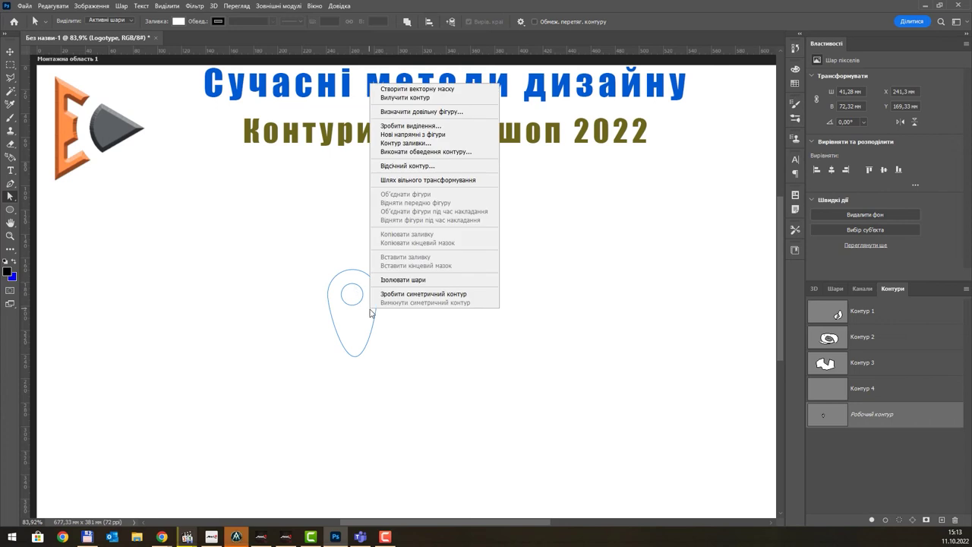
click(444, 112)
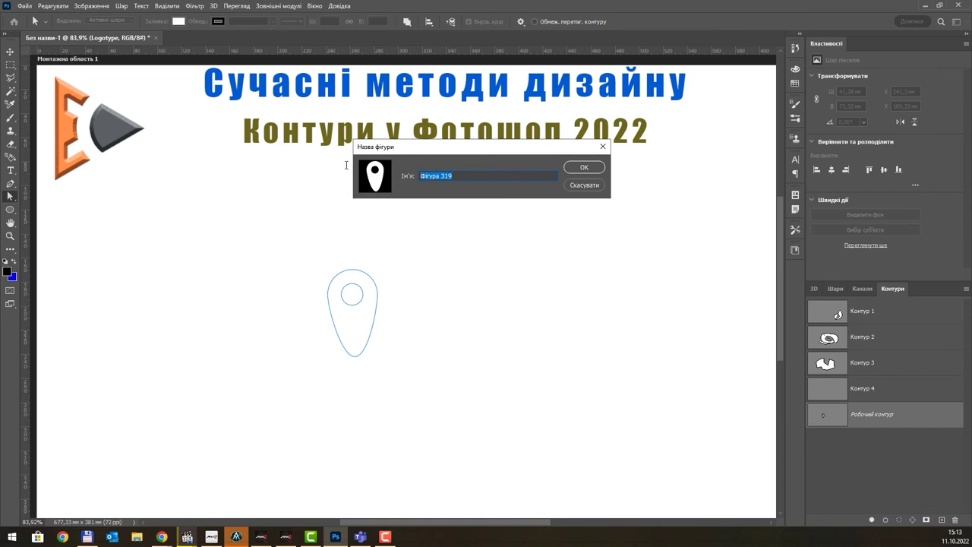
text(Utjn)
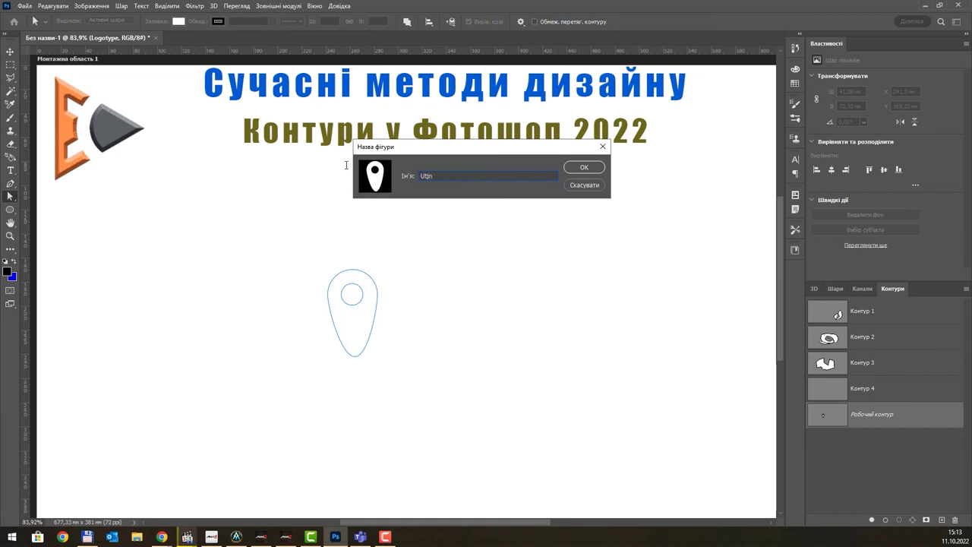
key(ctrl+a)
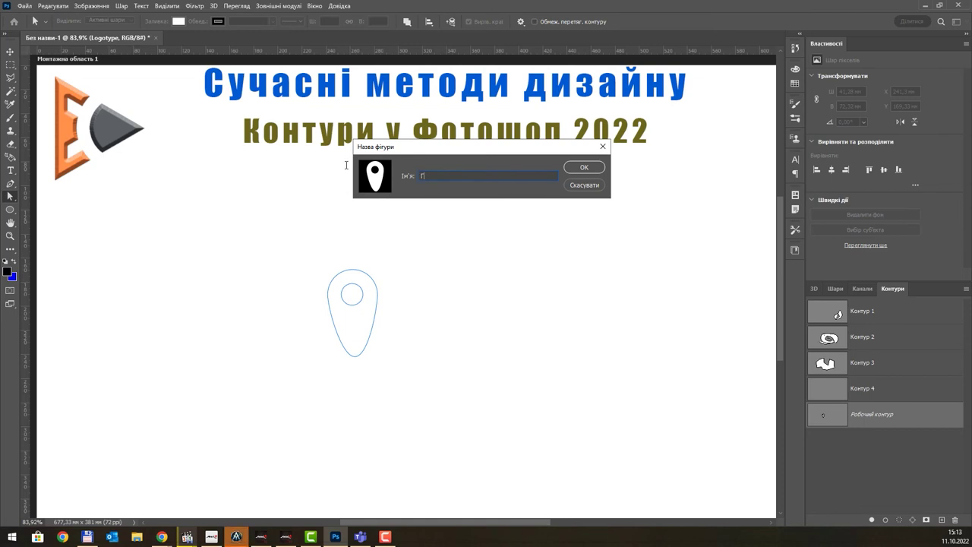
text(еотарге)
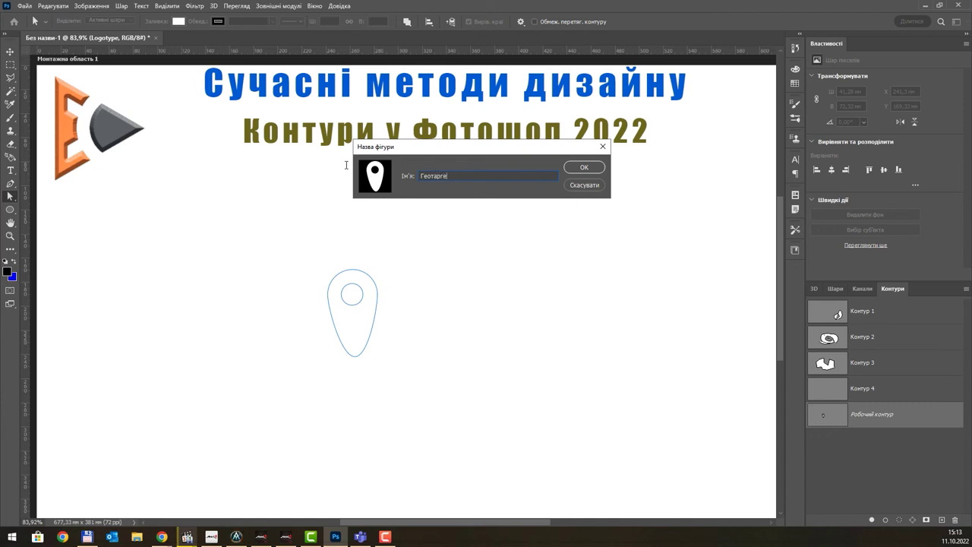
text(т)
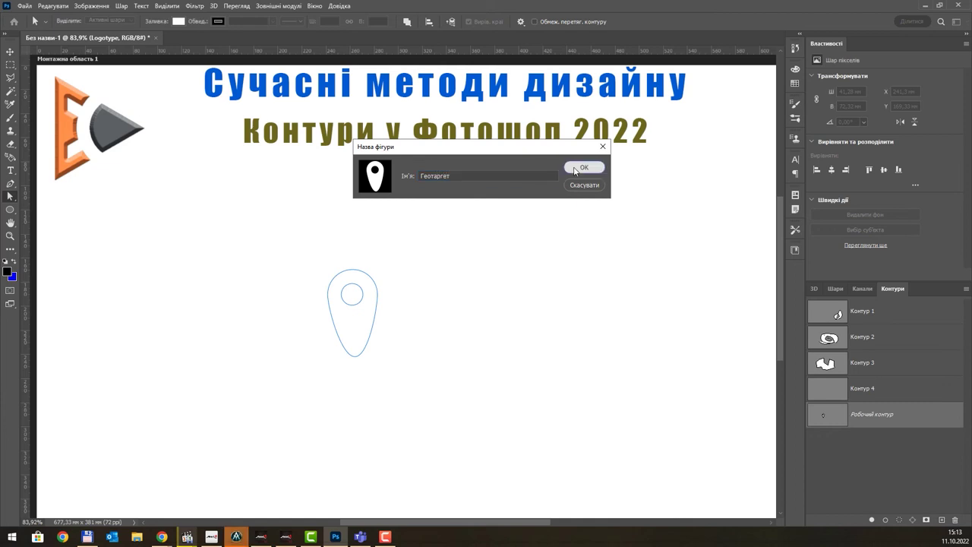
click(571, 169)
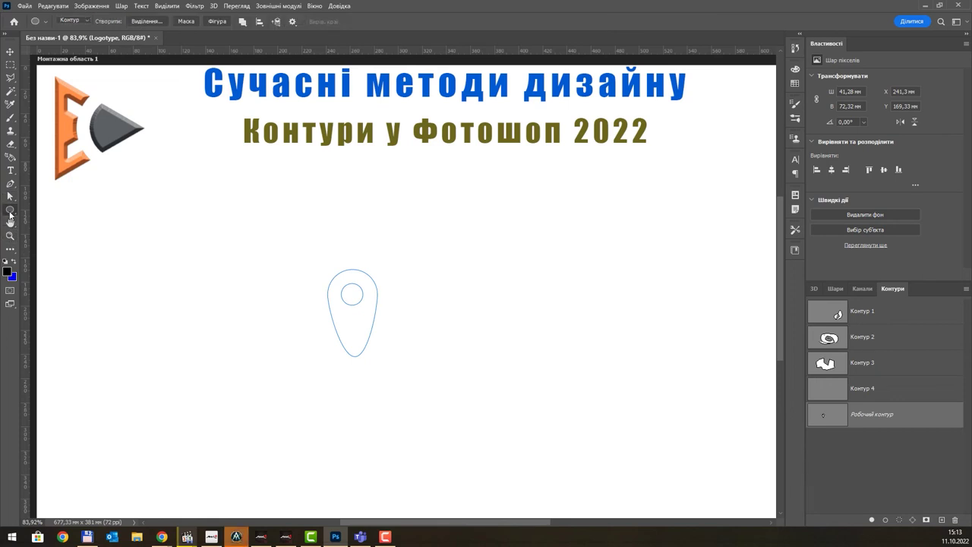
Draw the Геотаргет custom shape on the artboard in Shape mode
right_click(10, 211)
click(76, 252)
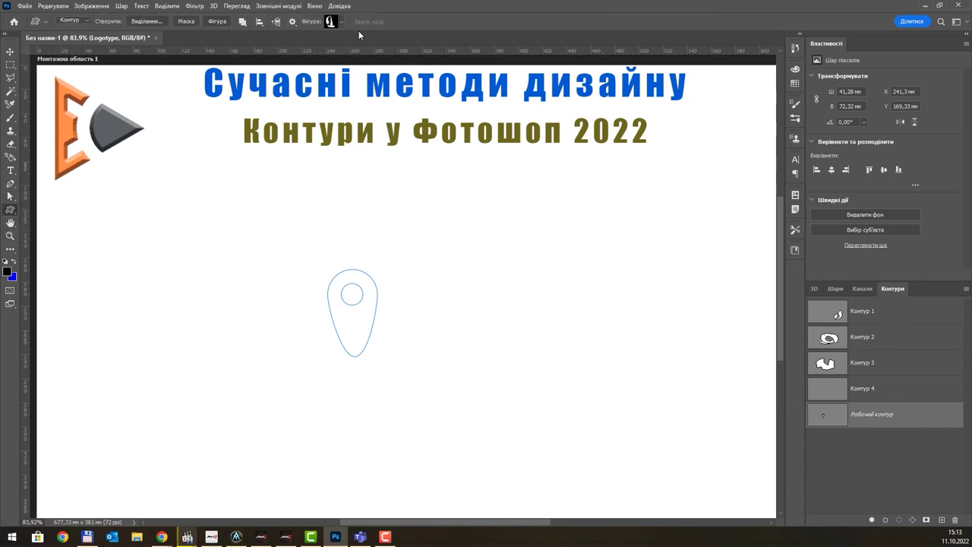
click(330, 22)
drag(511, 65, 521, 264)
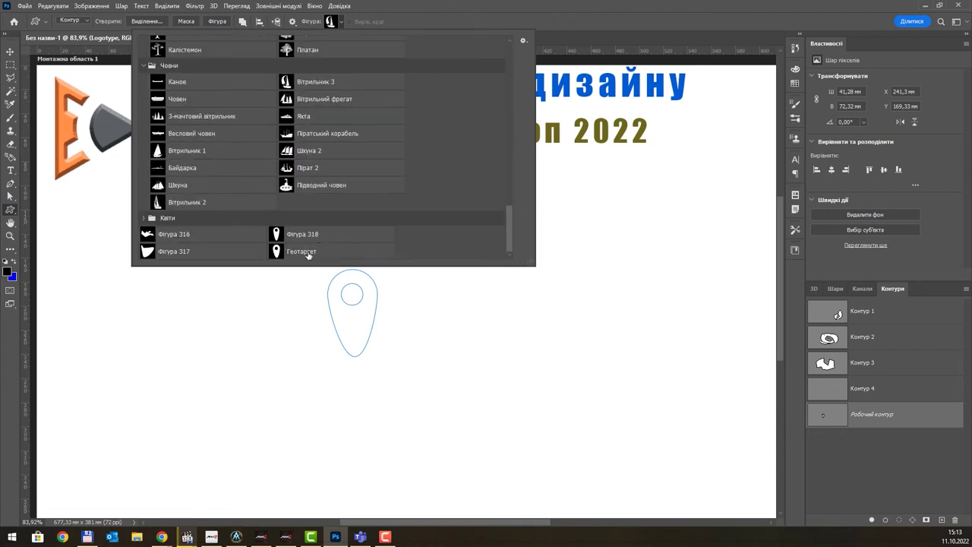
click(296, 252)
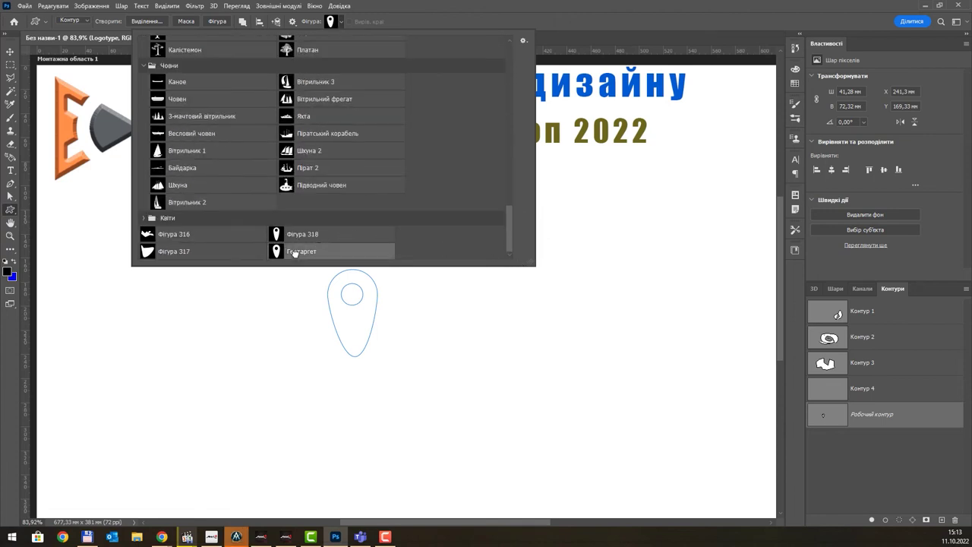
click(568, 43)
click(87, 21)
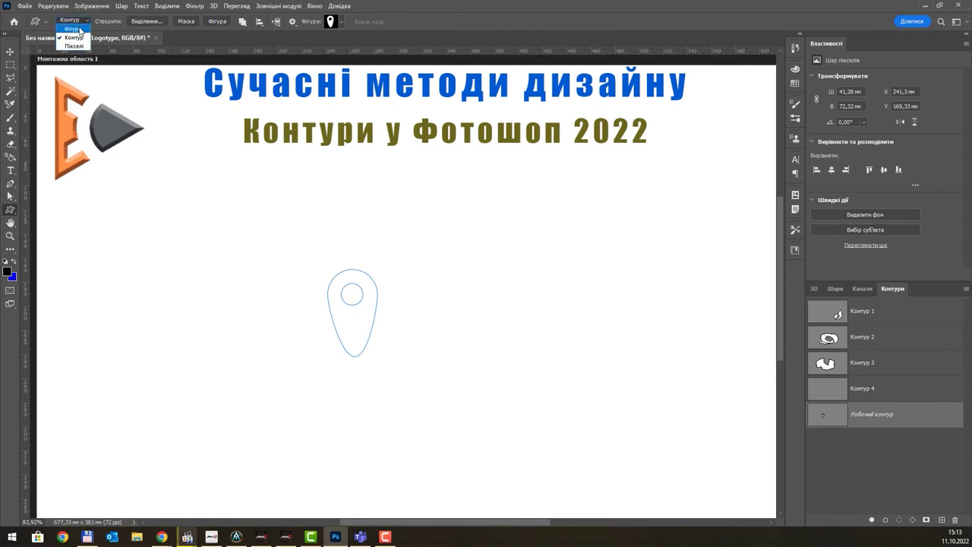
click(74, 27)
drag(547, 283, 563, 314)
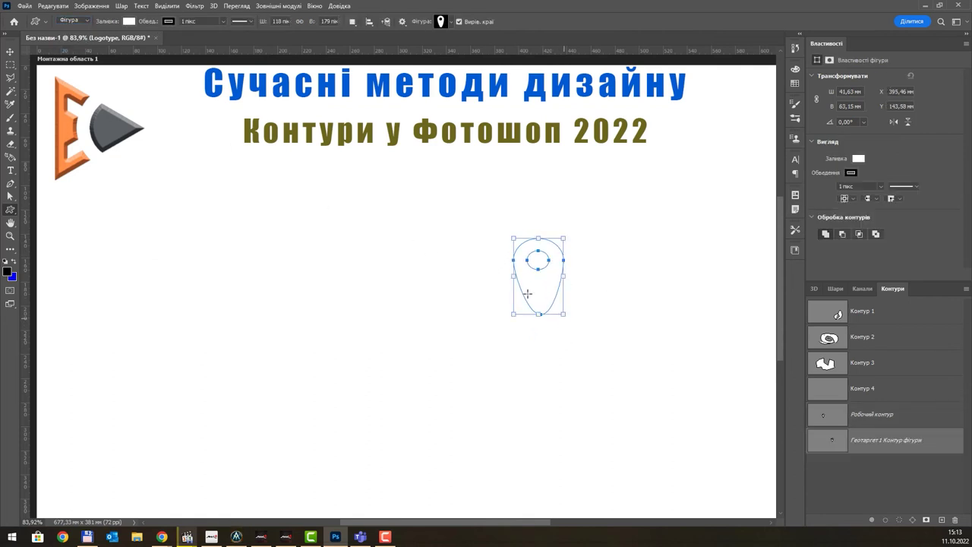
Fill the pin olive and scale it down to about 23,64 × 33,16 mm
click(129, 21)
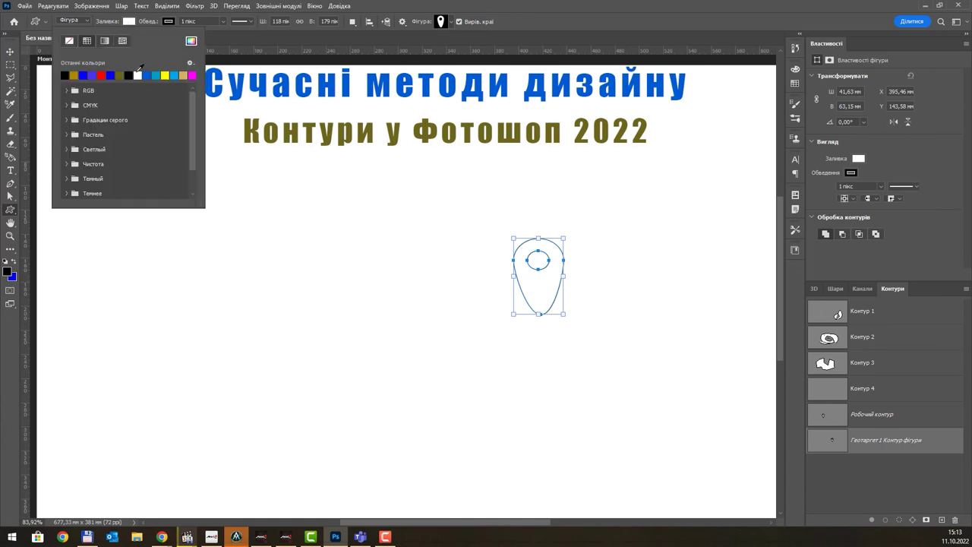
click(126, 74)
click(544, 30)
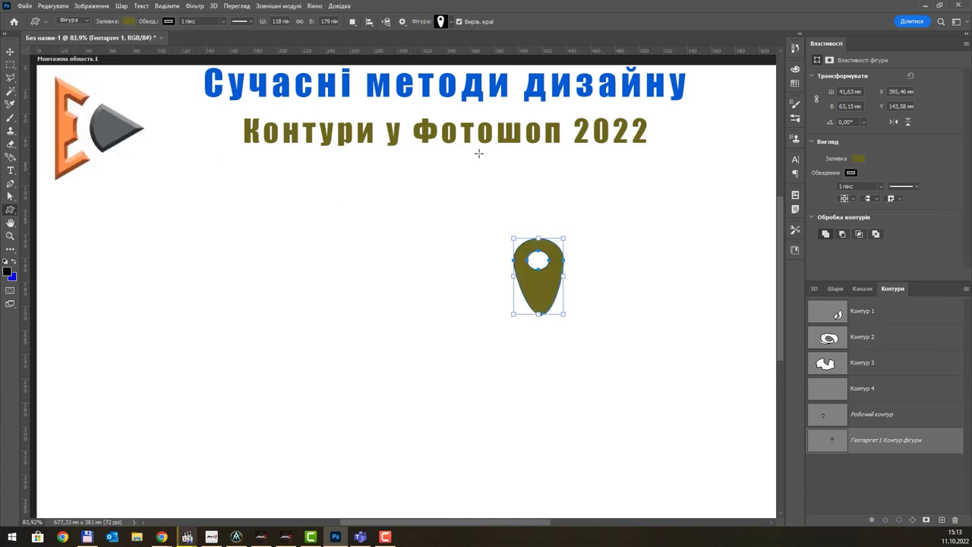
click(10, 51)
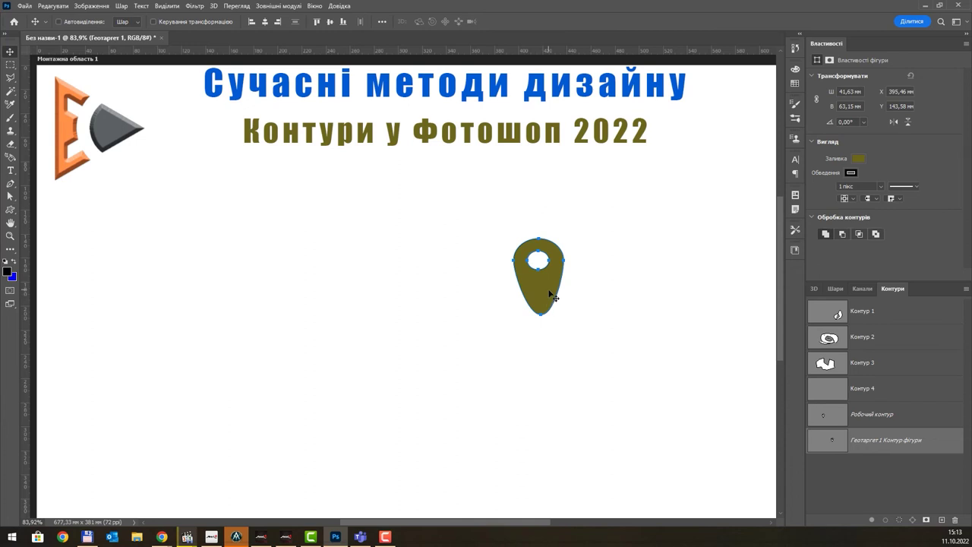
key(ctrl+t)
mouse_move(560, 315)
mouse_down()
mouse_move(537, 290)
mouse_move(542, 279)
mouse_move(307, 225)
mouse_up()
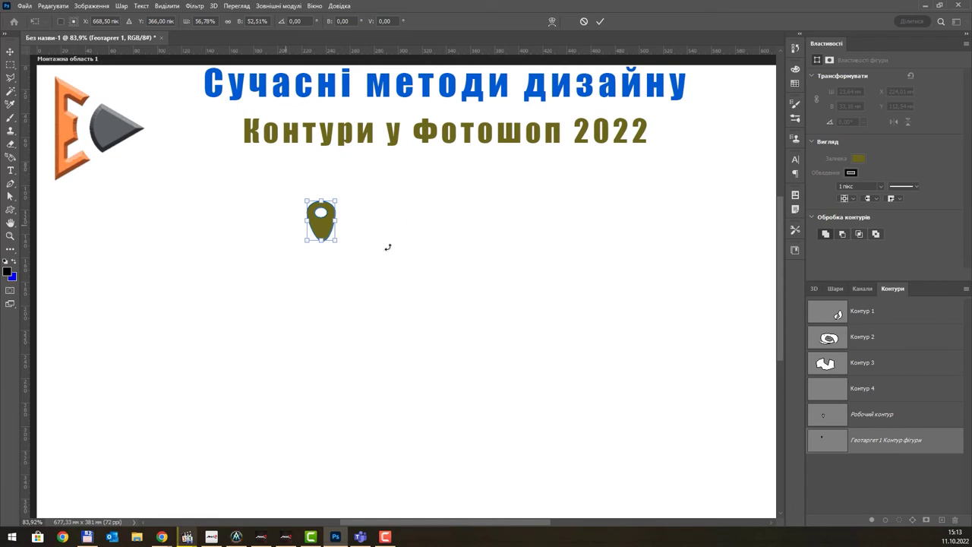
key(Return)
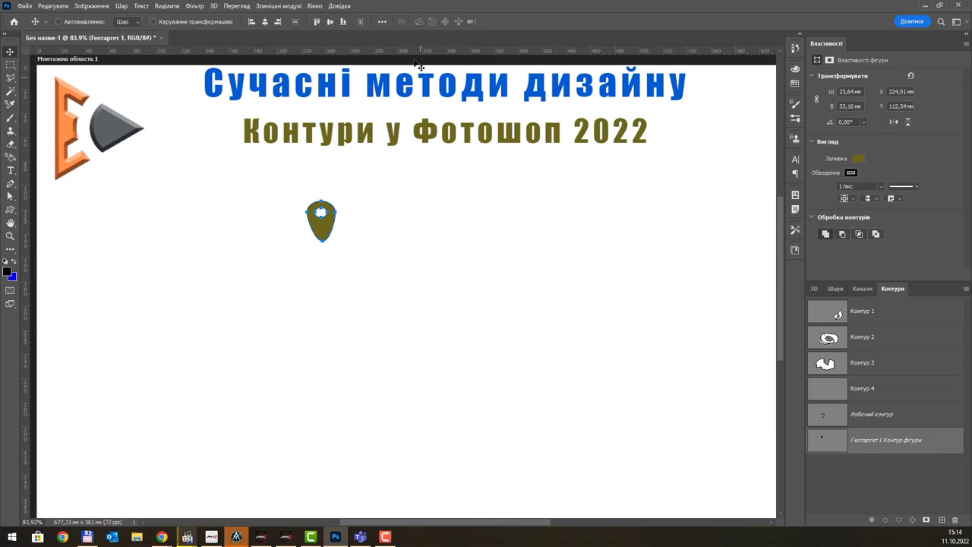
click(10, 209)
click(454, 24)
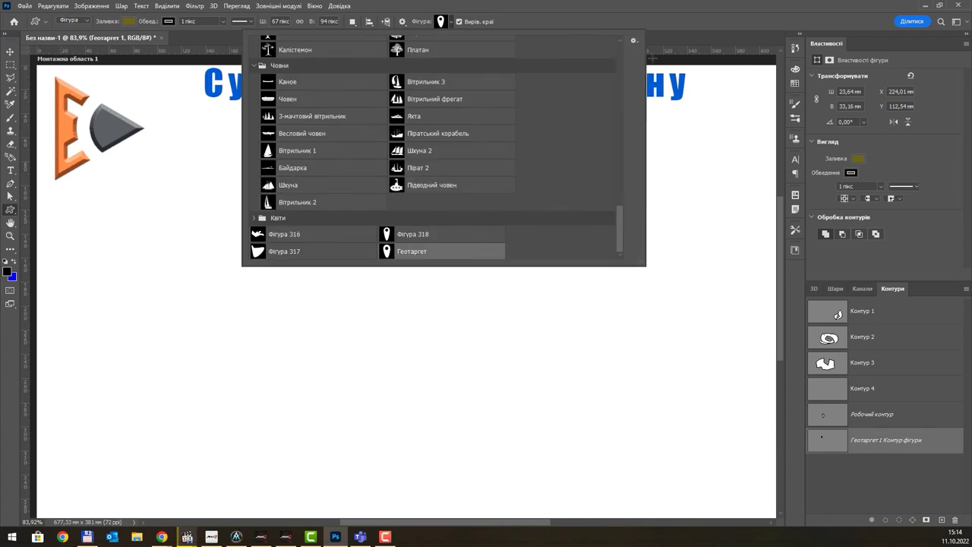
click(634, 40)
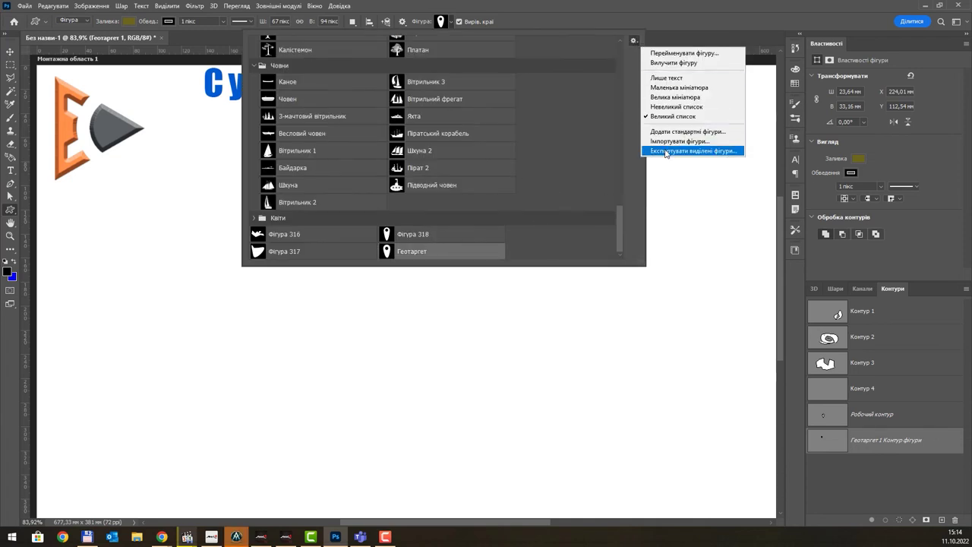
click(666, 151)
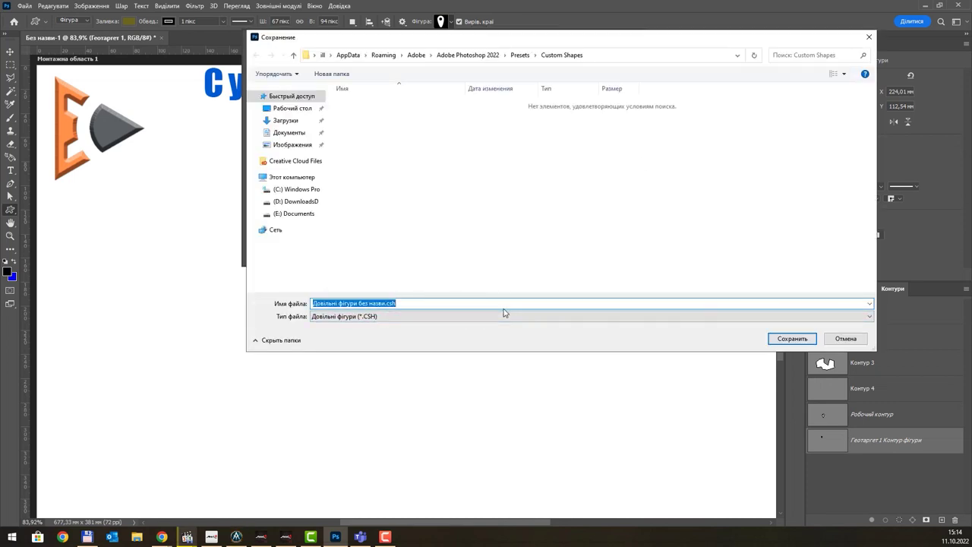
key(Return)
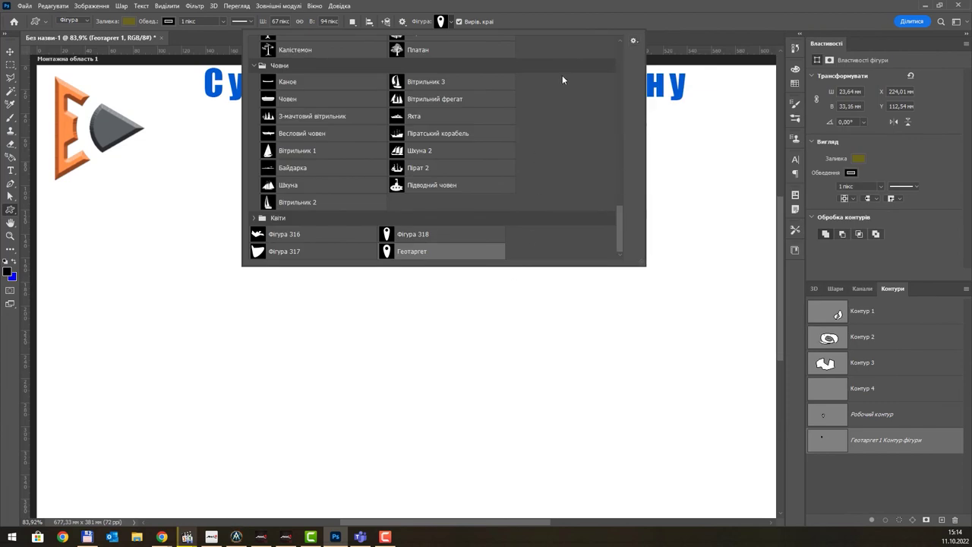
click(552, 33)
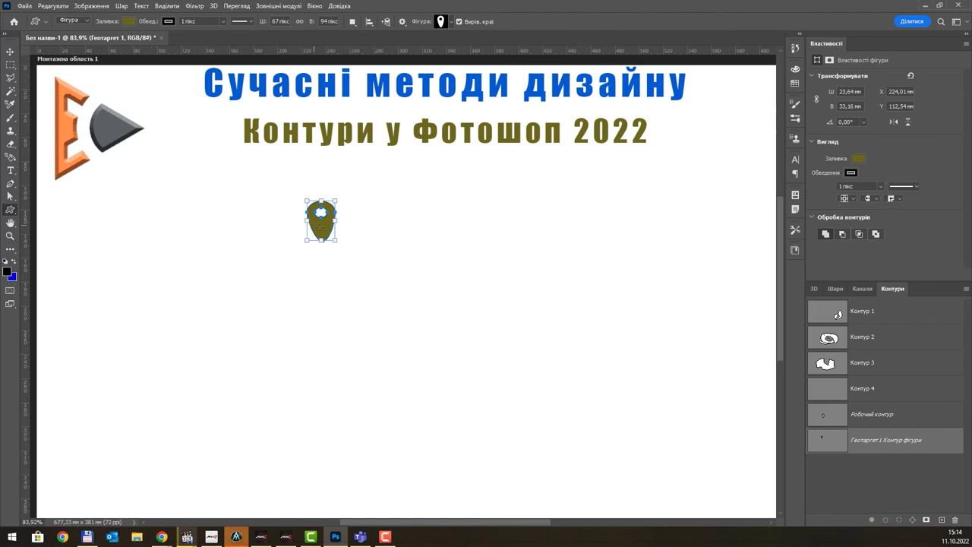
Move the geotarget shape left to sit beneath the logo
key(v)
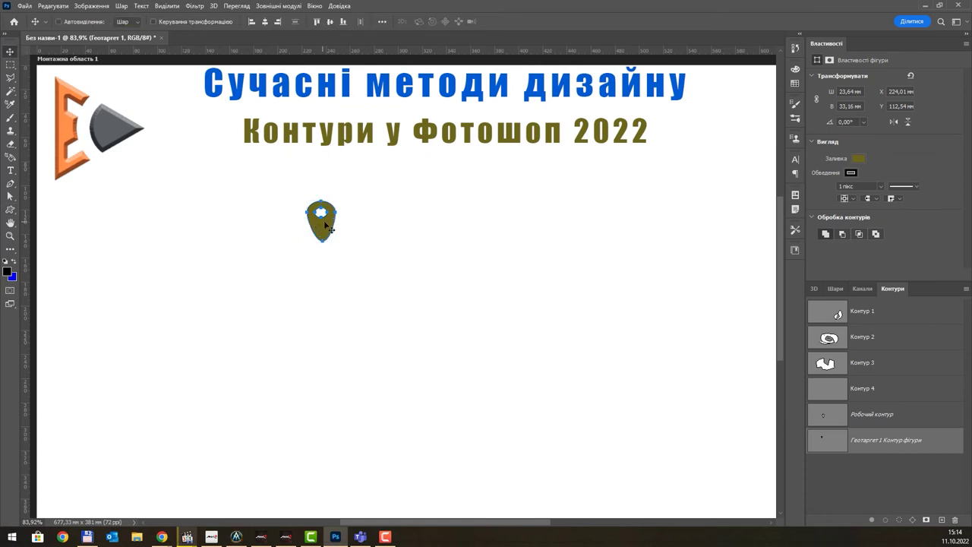
drag(315, 228, 189, 219)
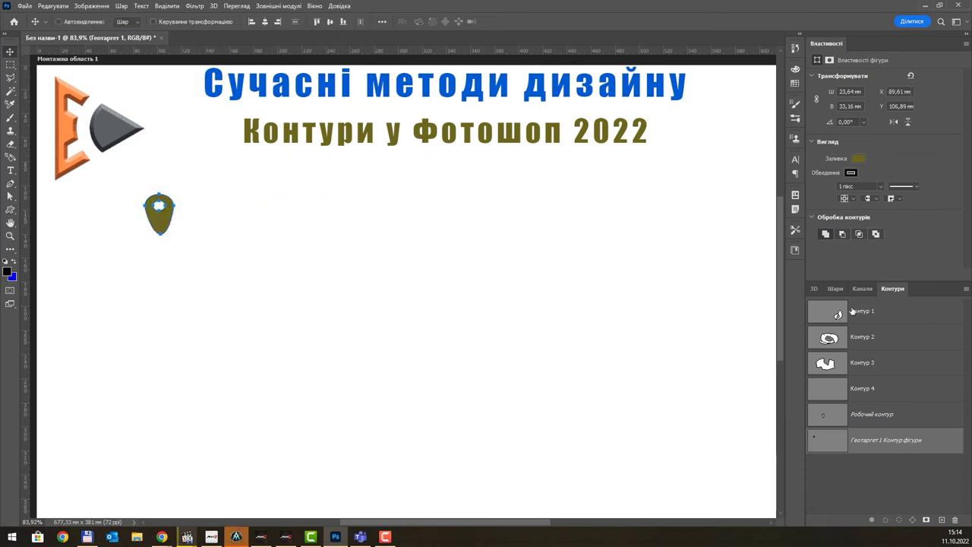
click(833, 288)
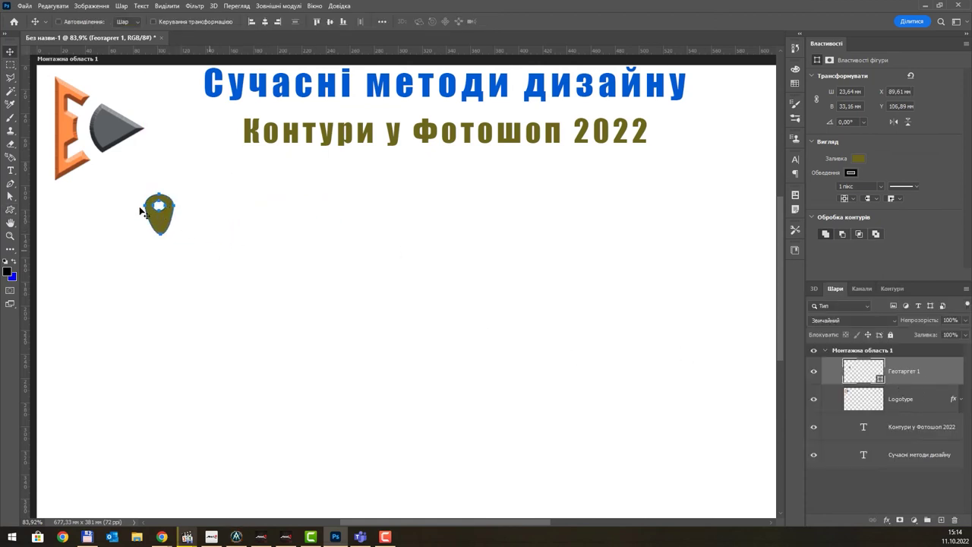
Delete all saved paths and create one new empty path, Контур 1
click(892, 289)
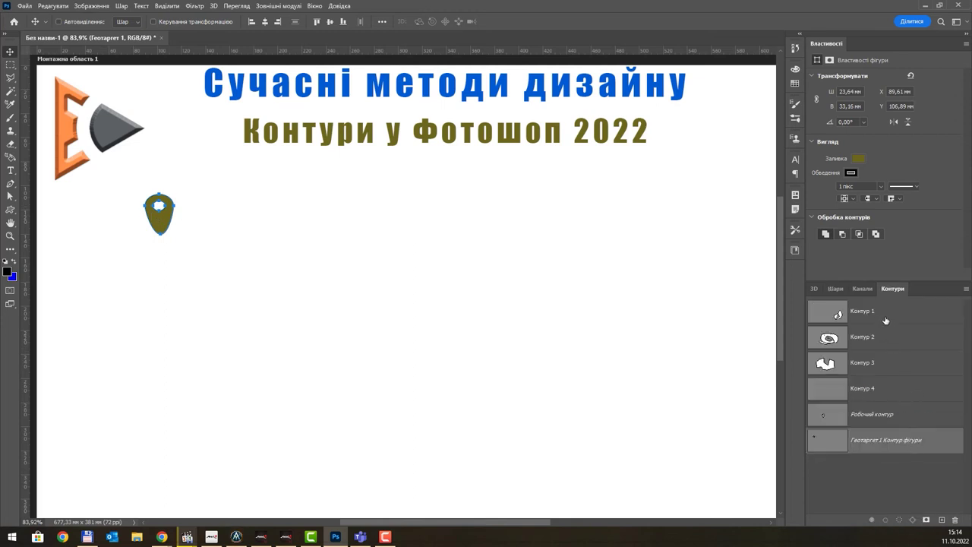
shift+click(901, 310)
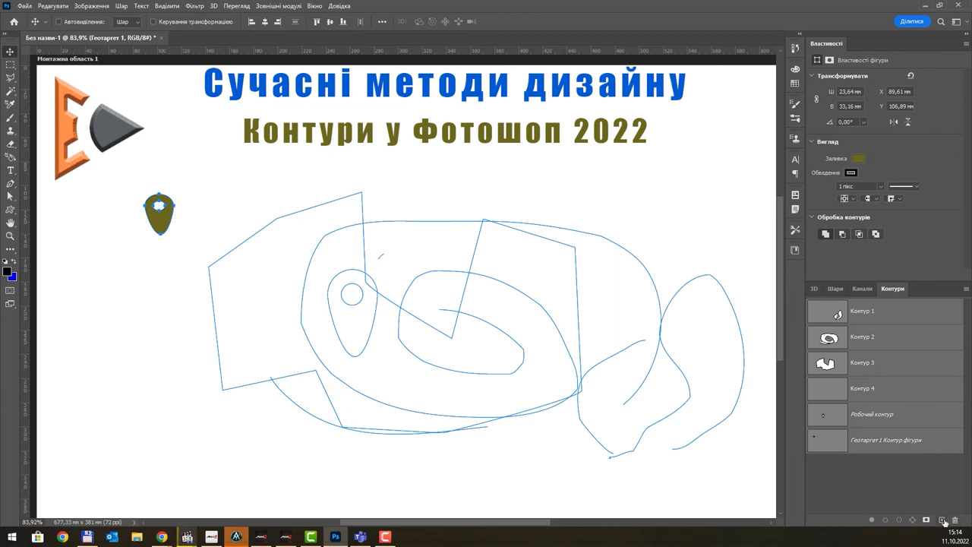
click(942, 523)
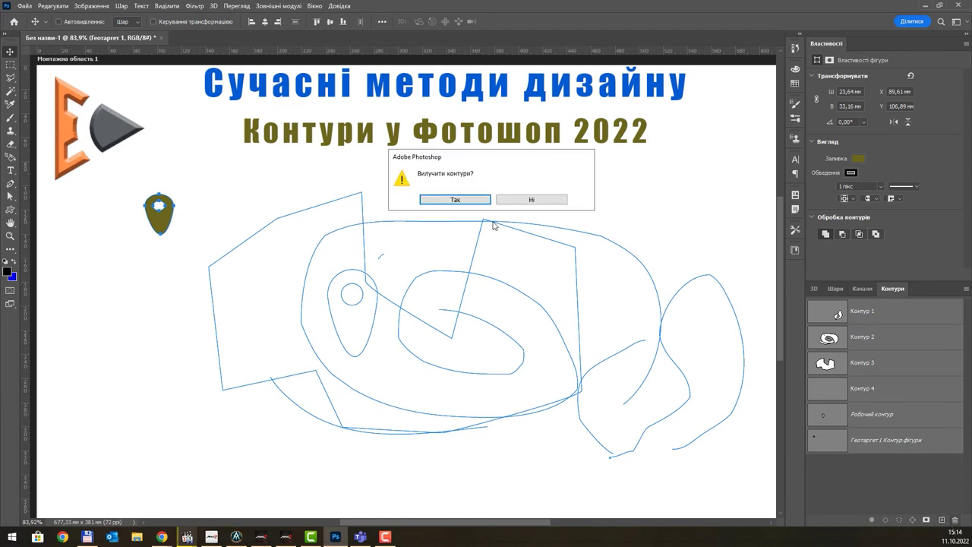
click(474, 203)
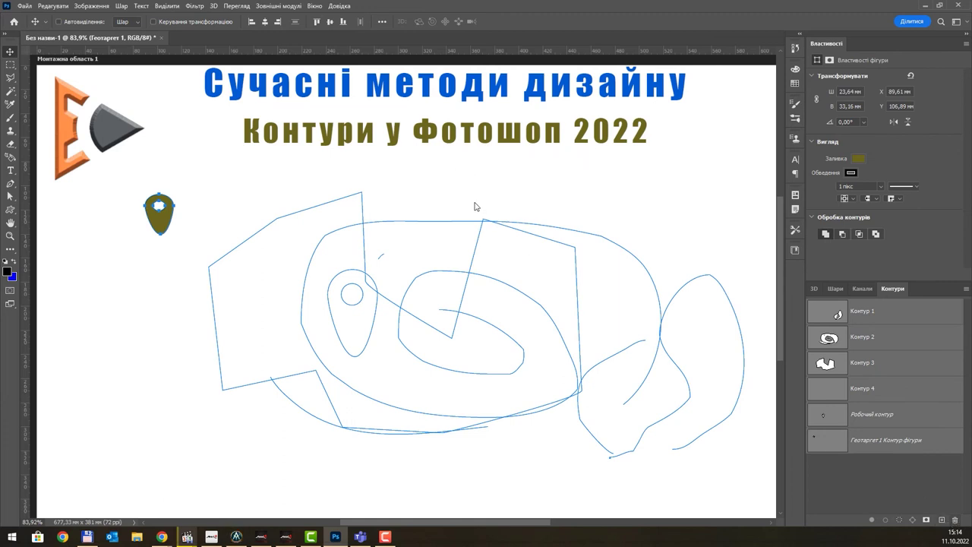
click(942, 522)
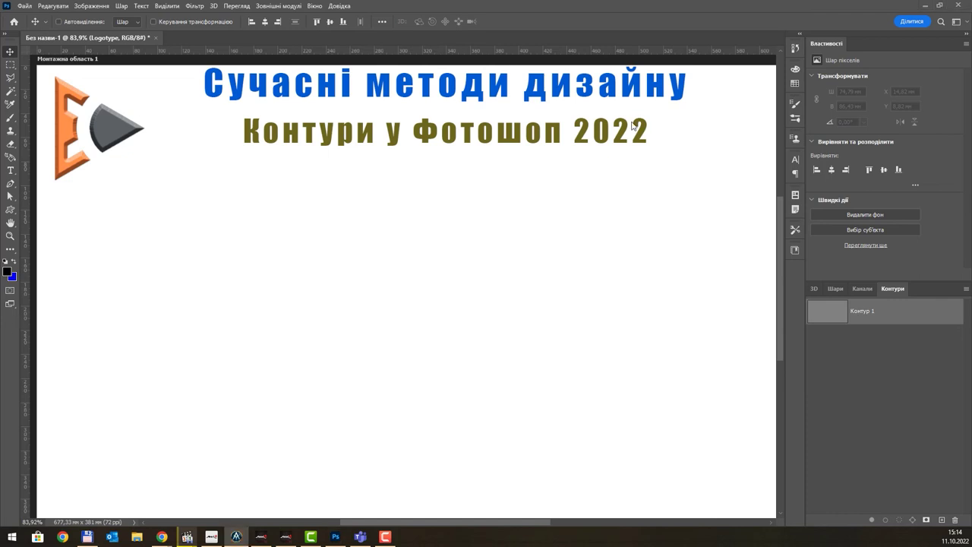
Paste the game screenshot and position it on the artboard just below the subtitle
key(ctrl+v)
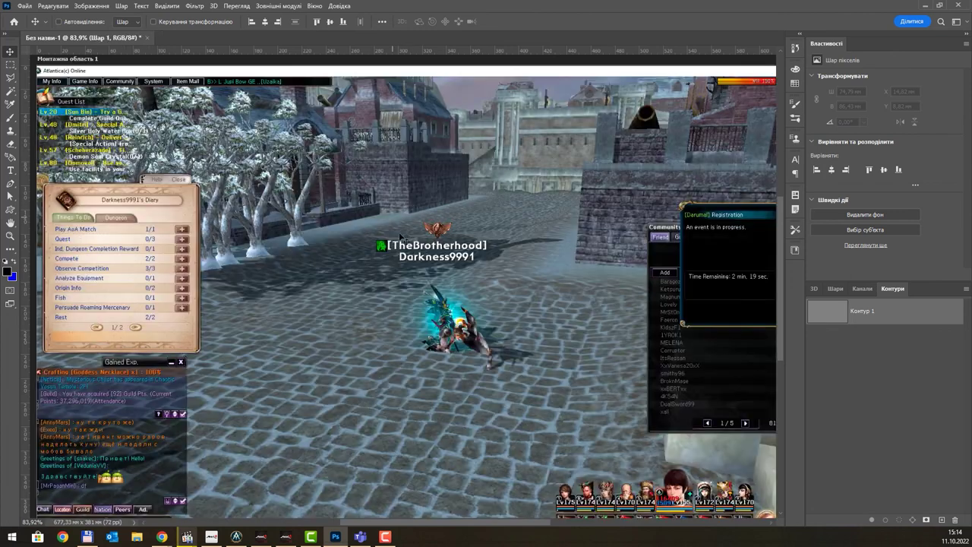
scroll(403, 243, down, 2)
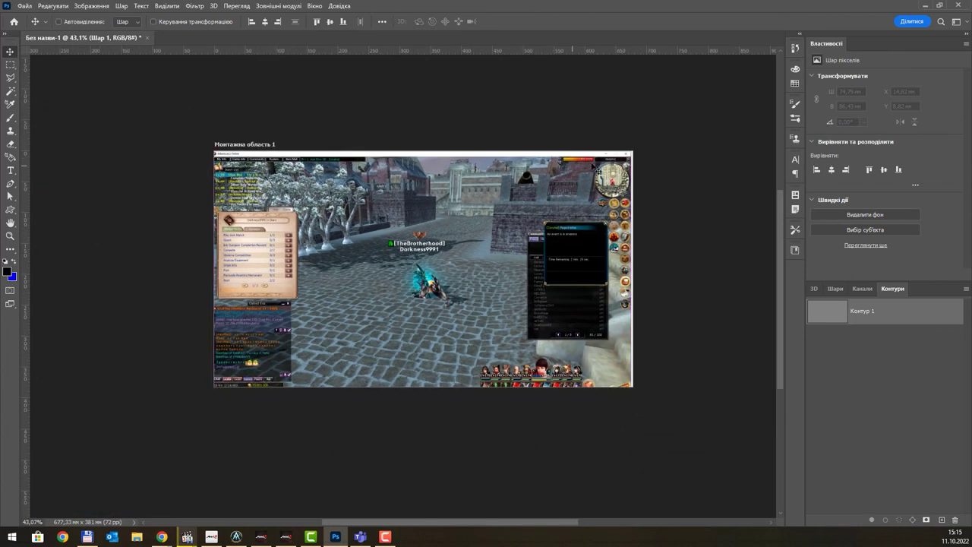
drag(421, 202, 430, 253)
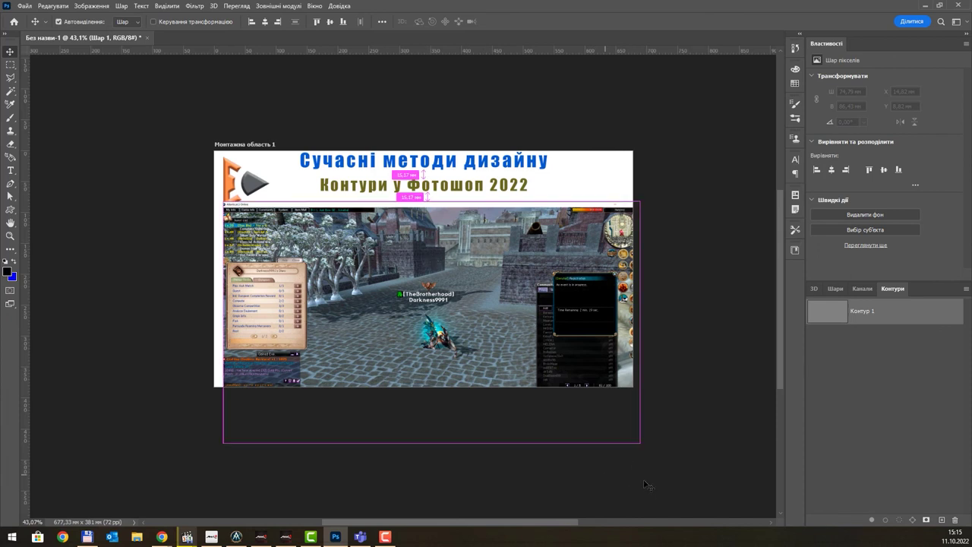
drag(465, 234, 470, 241)
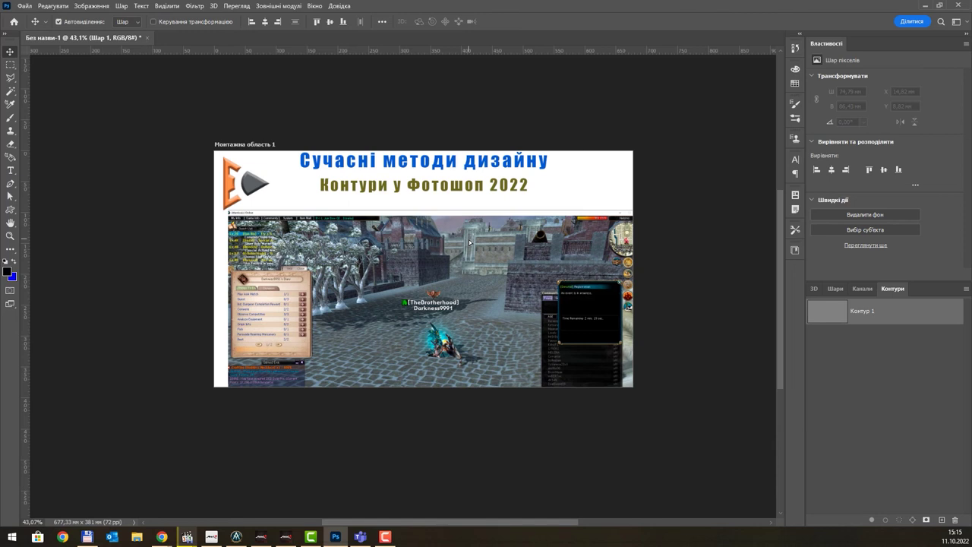
drag(411, 239, 407, 220)
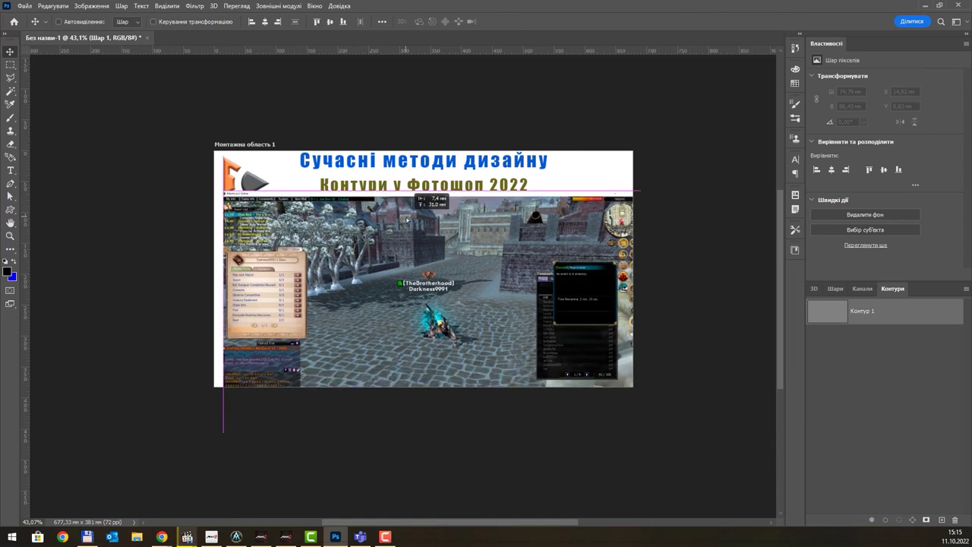
Scale the screenshot down to about 59% and centre it beneath the headings
click(173, 22)
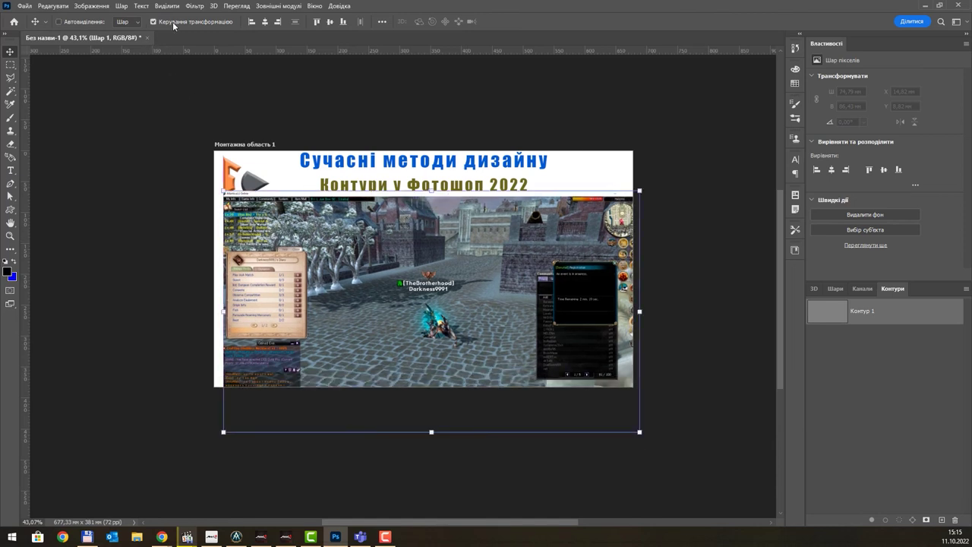
drag(223, 191, 390, 286)
drag(502, 340, 392, 263)
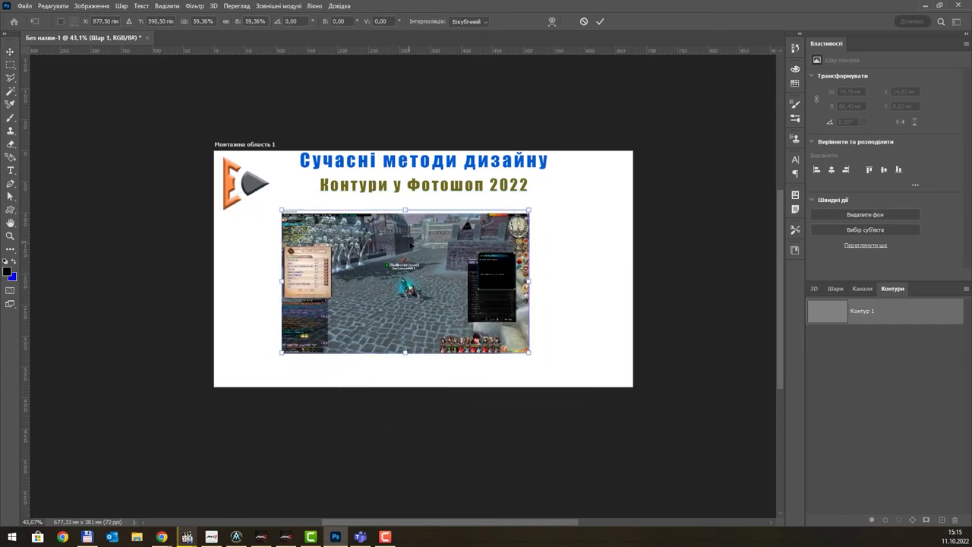
key(Return)
alt+scroll(410, 245, up, 2)
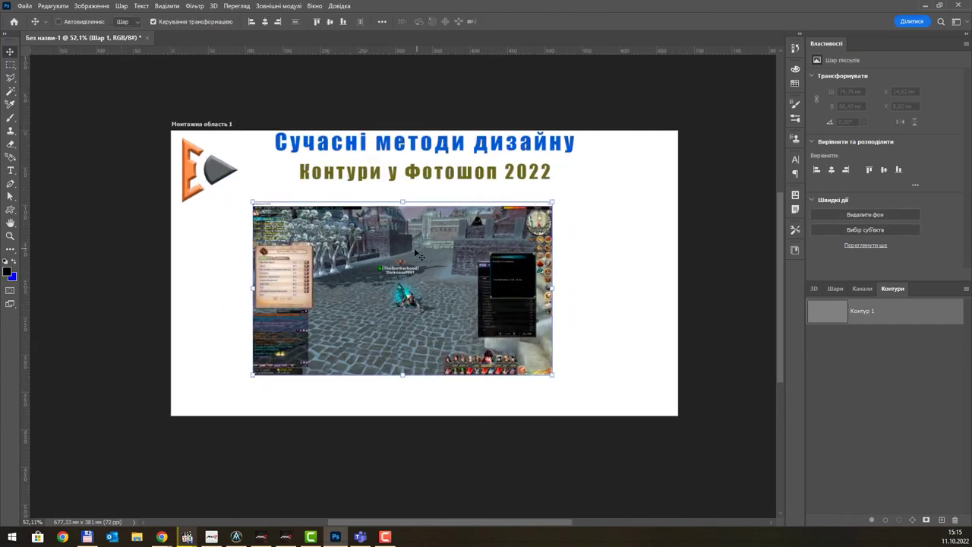
click(175, 22)
alt+scroll(410, 224, up, 1)
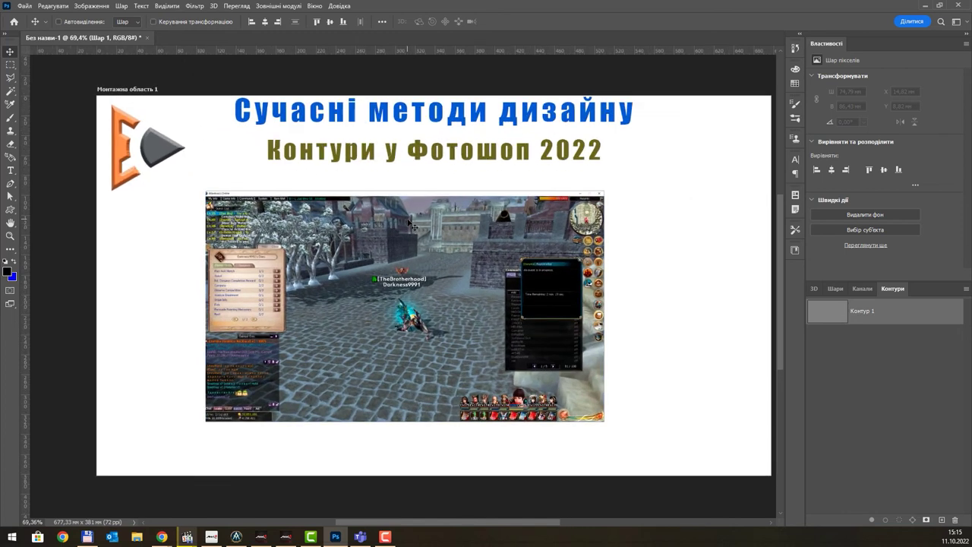
alt+scroll(410, 225, up, 1)
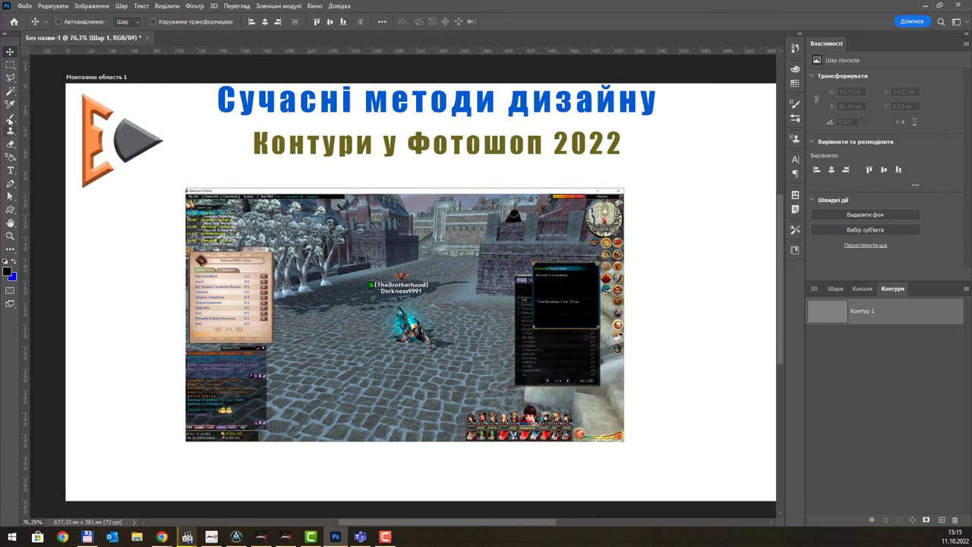
click(11, 211)
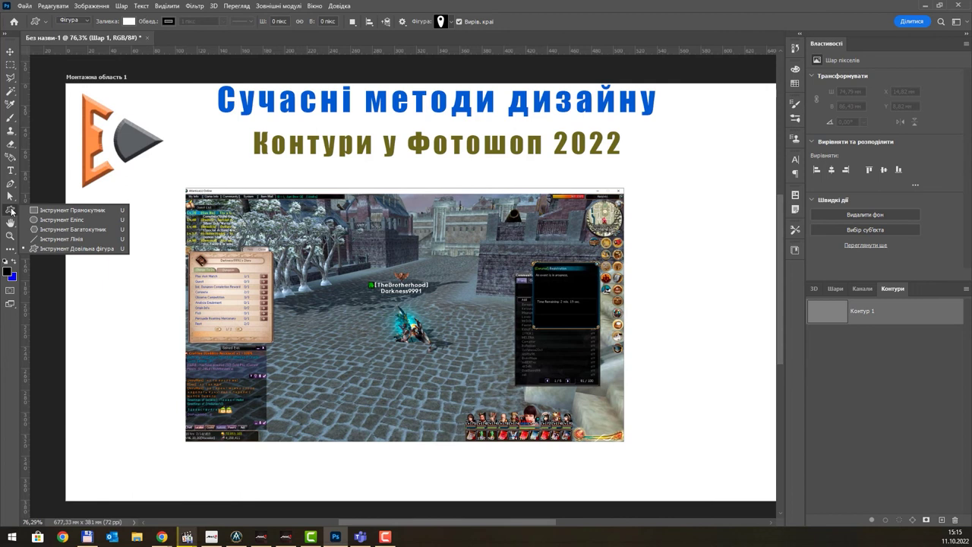
Draw a closed five-corner Pen outline over the screenshot's character, saved as Контур 1
click(12, 184)
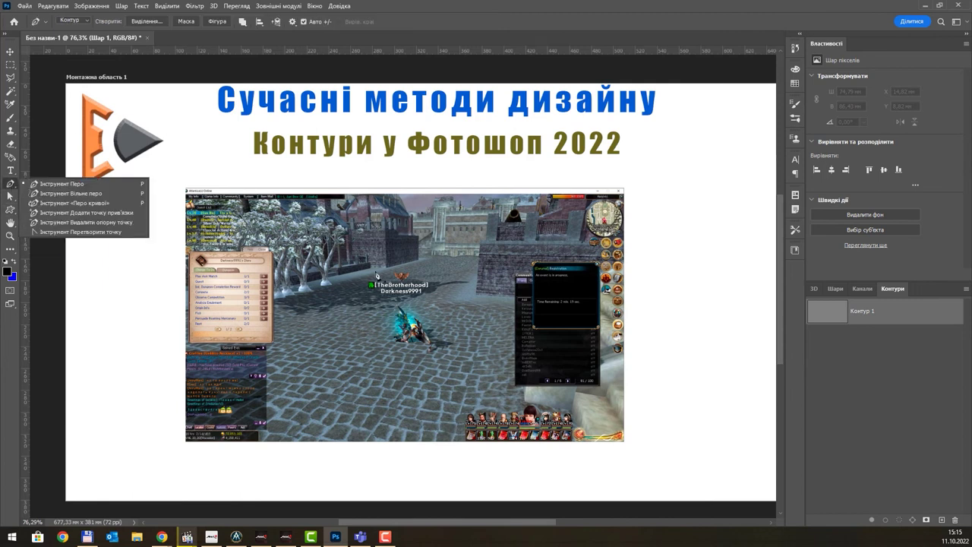
click(367, 242)
click(292, 279)
click(343, 405)
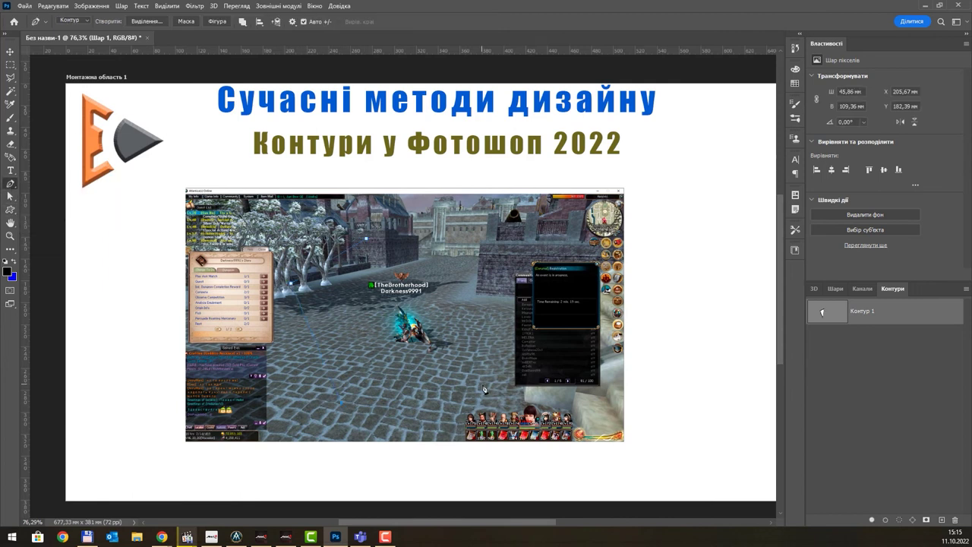
click(484, 390)
click(495, 286)
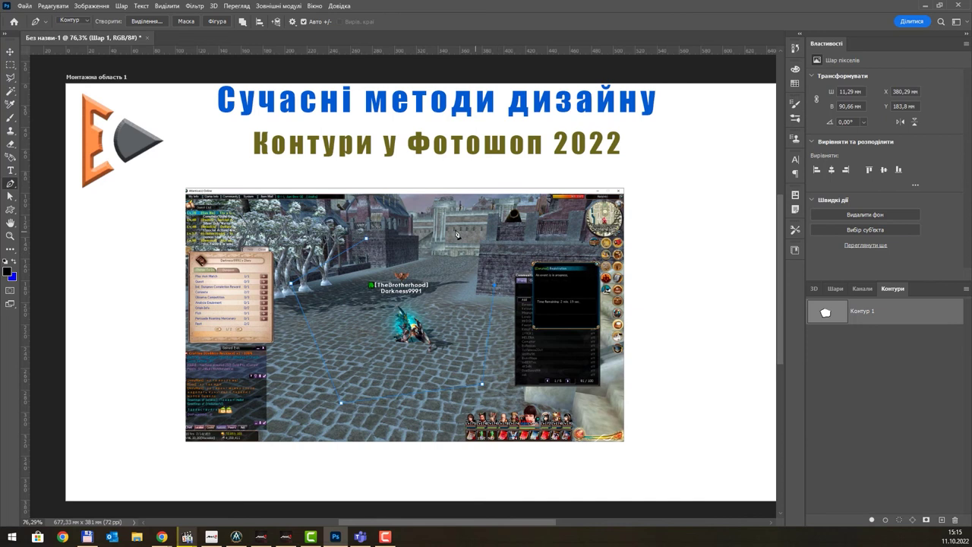
click(369, 243)
click(834, 289)
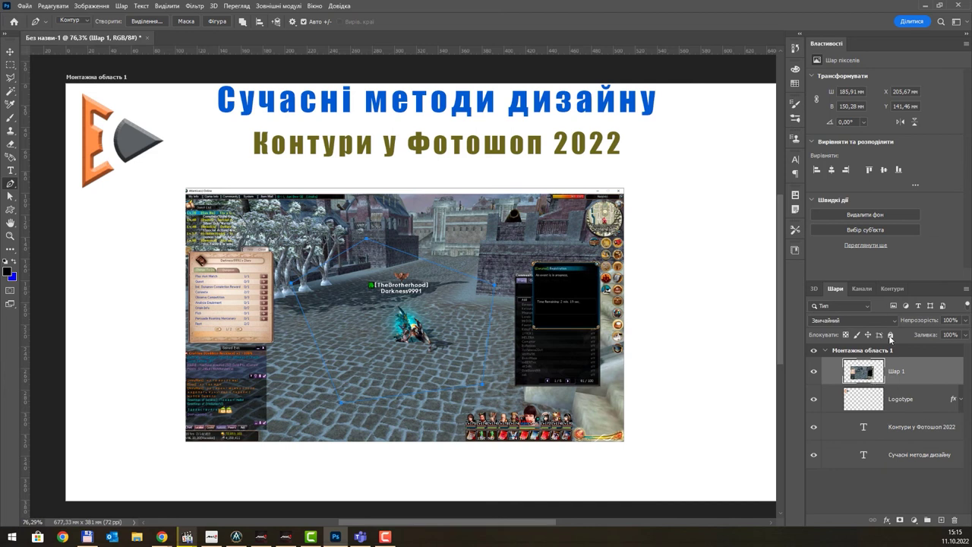
click(893, 288)
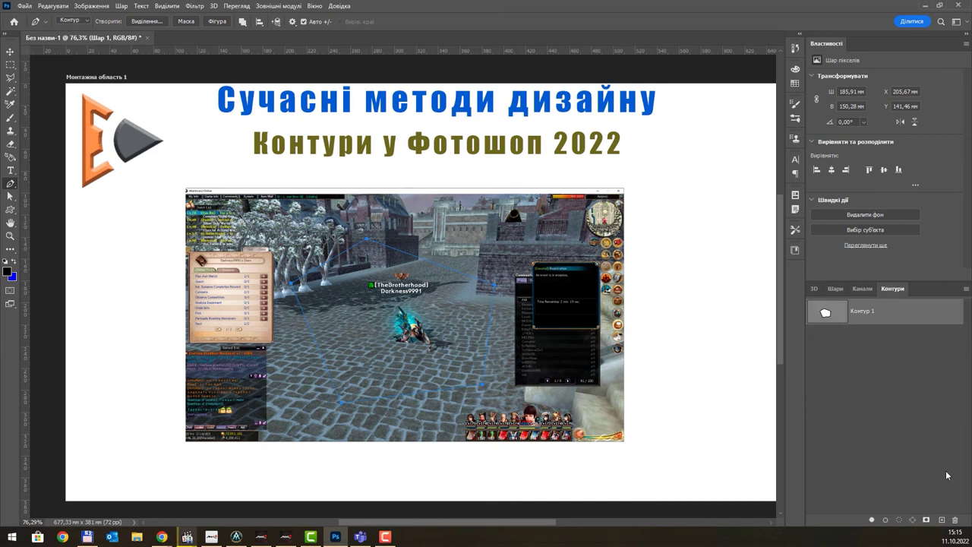
Try masks on screenshot layer Шар 1, undo them, and show the saved paths
click(925, 521)
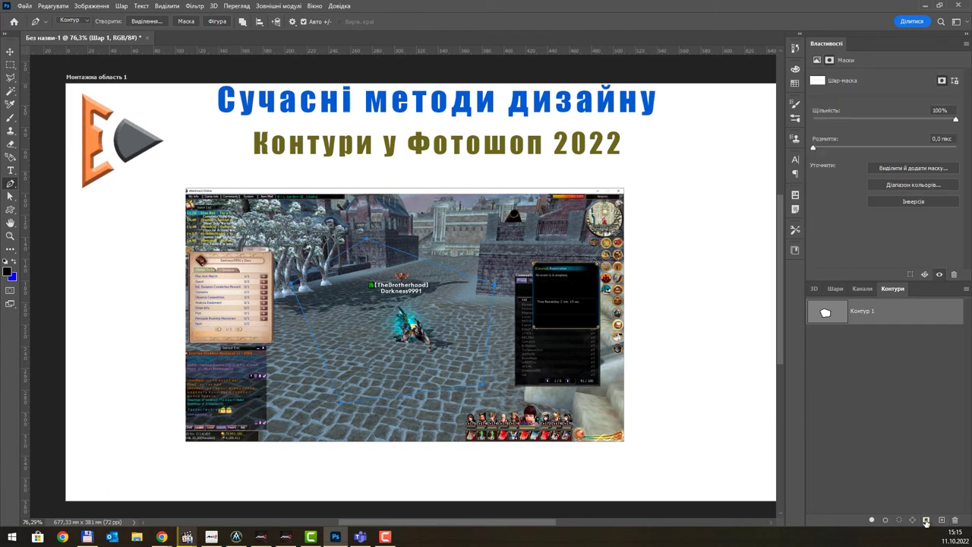
click(835, 289)
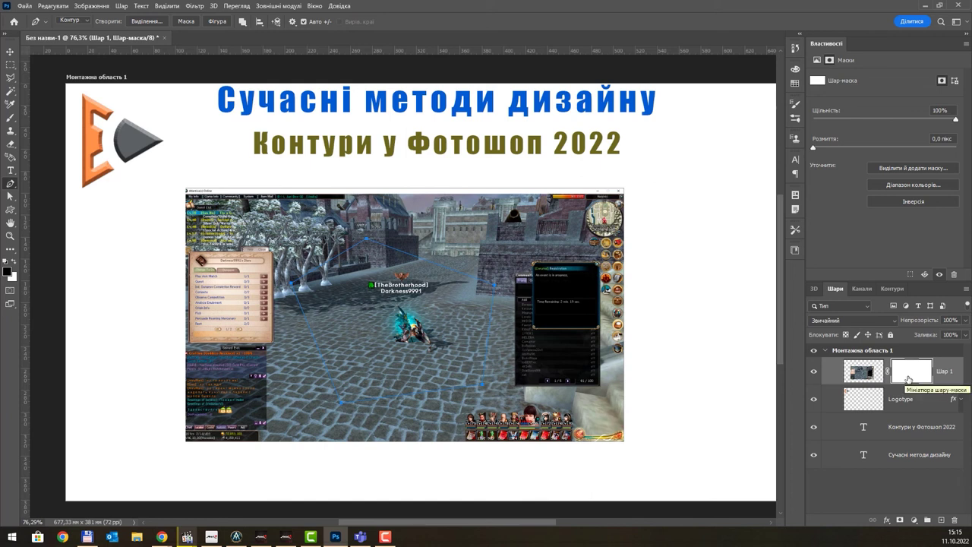
key(ctrl+z)
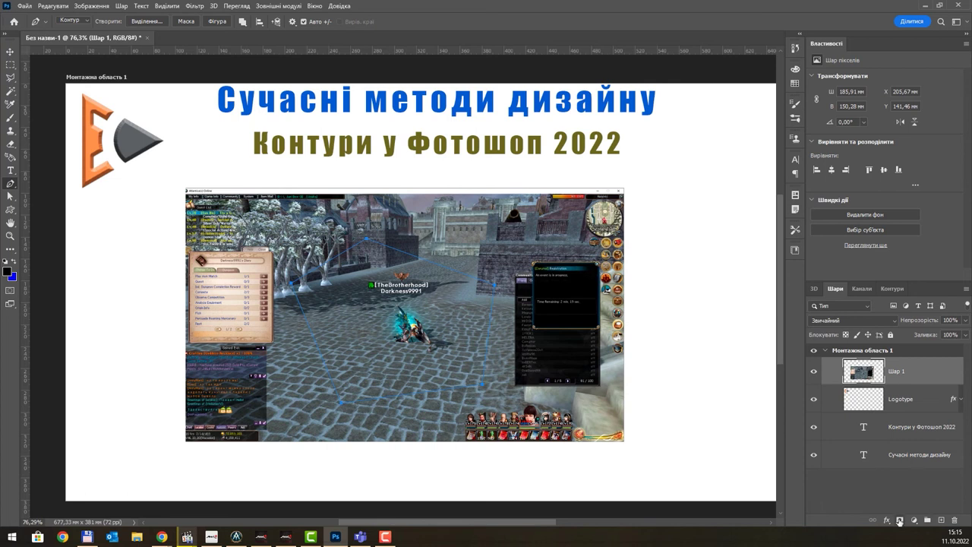
click(899, 521)
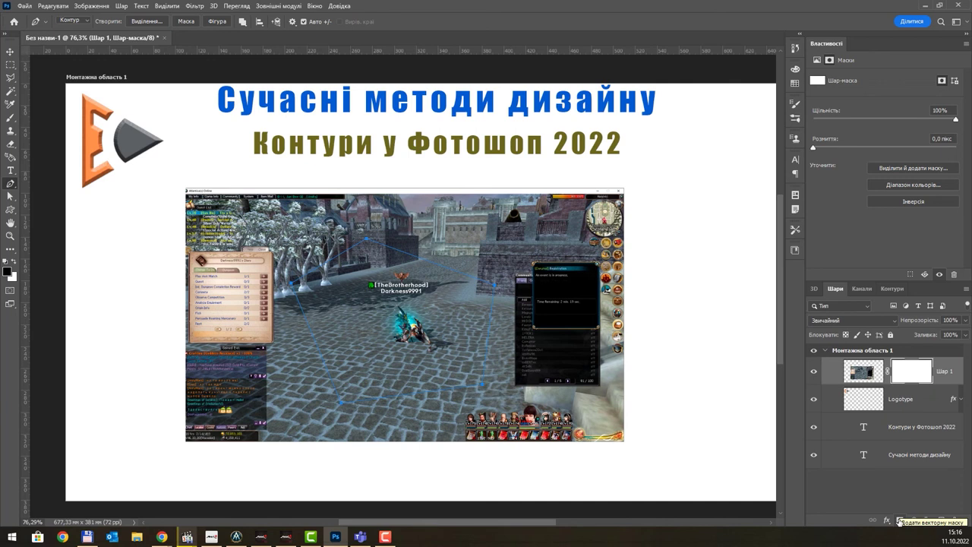
key(ctrl+z)
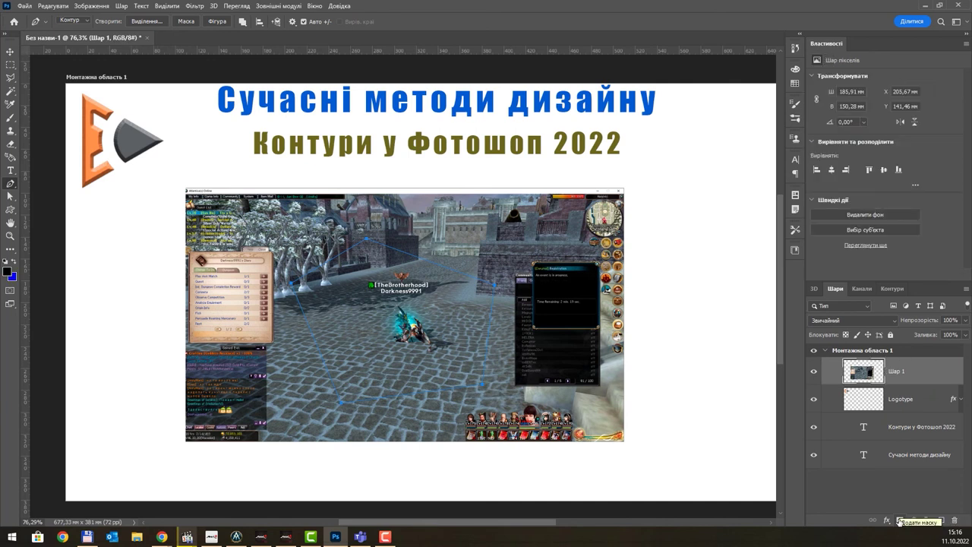
click(893, 289)
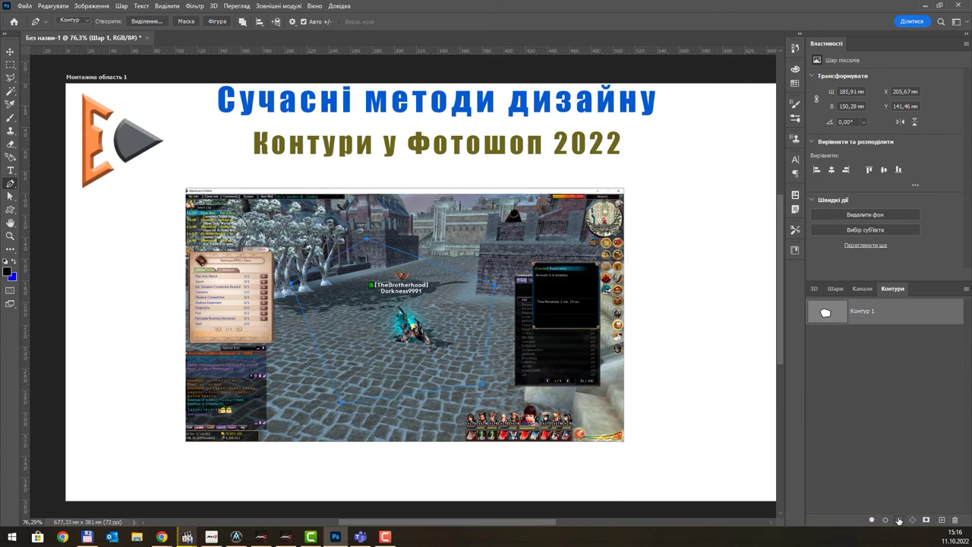
Load Контур 1 as a selection and convert that selection into a new Work Path
click(899, 521)
click(872, 458)
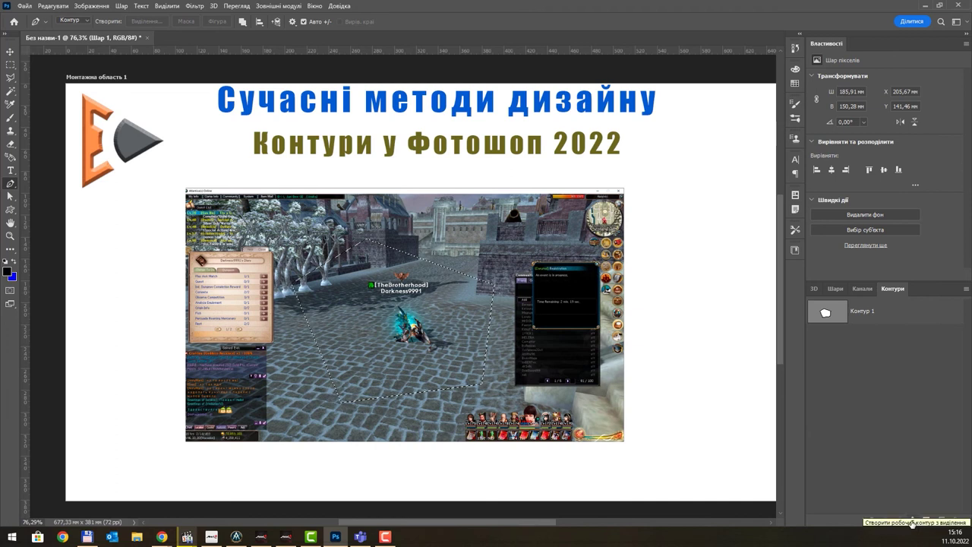
click(912, 521)
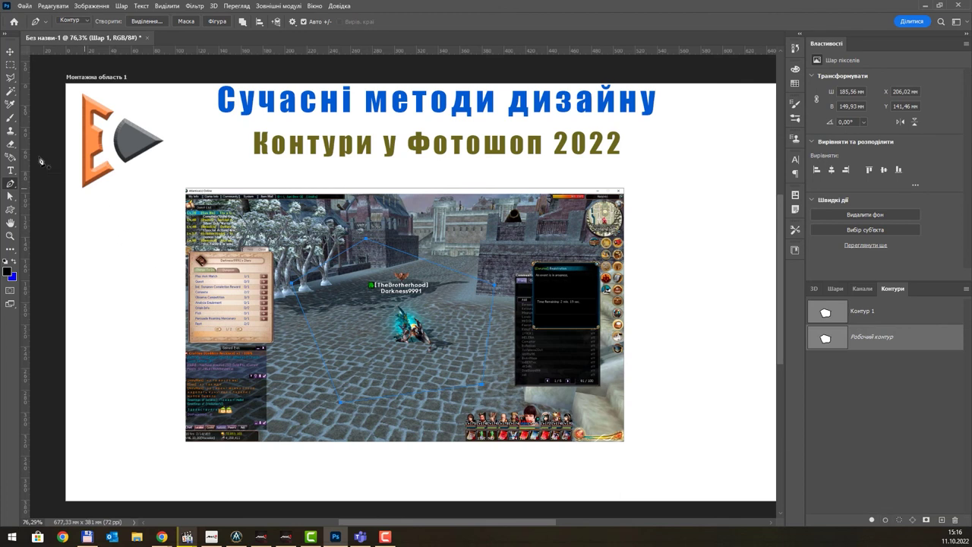
click(11, 119)
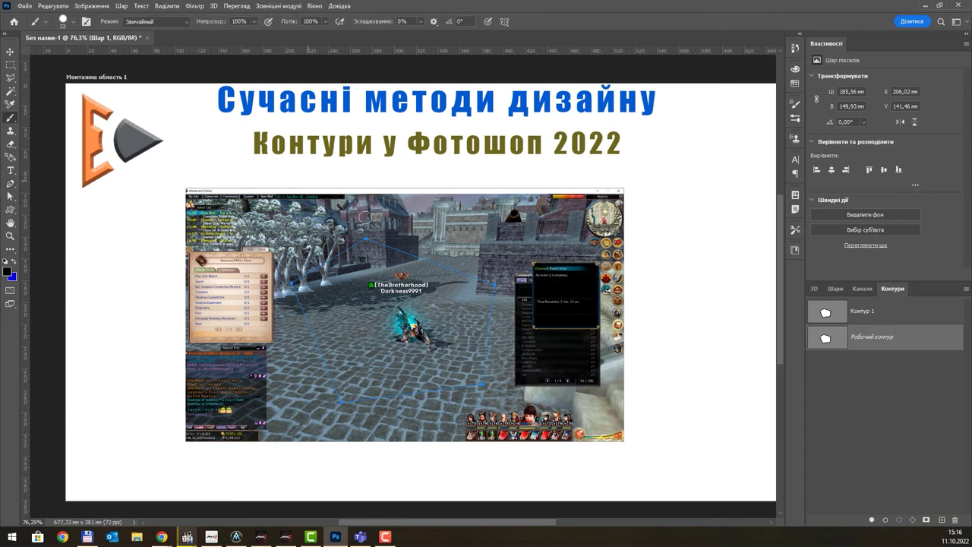
Choose the Осока grass brush preset and undo a test stroke with it
right_click(341, 170)
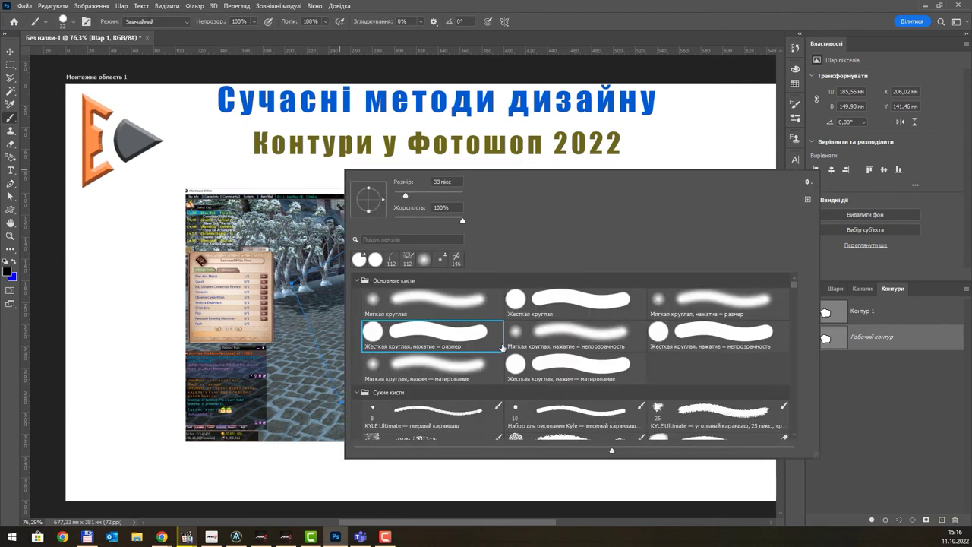
scroll(502, 348, down, 3)
scroll(486, 351, down, 3)
scroll(471, 356, down, 3)
scroll(455, 360, down, 3)
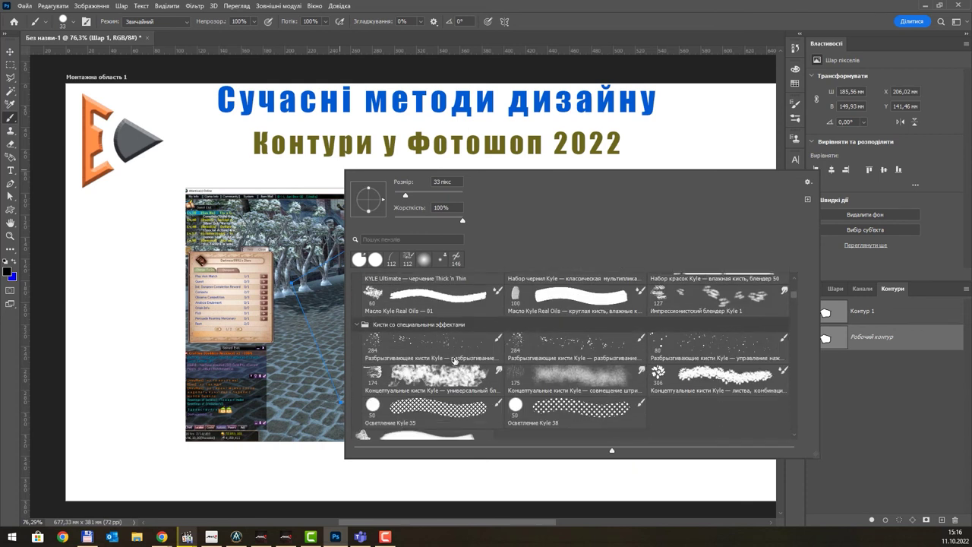
scroll(455, 360, down, 3)
scroll(455, 360, down, 3)
scroll(455, 360, down, 3)
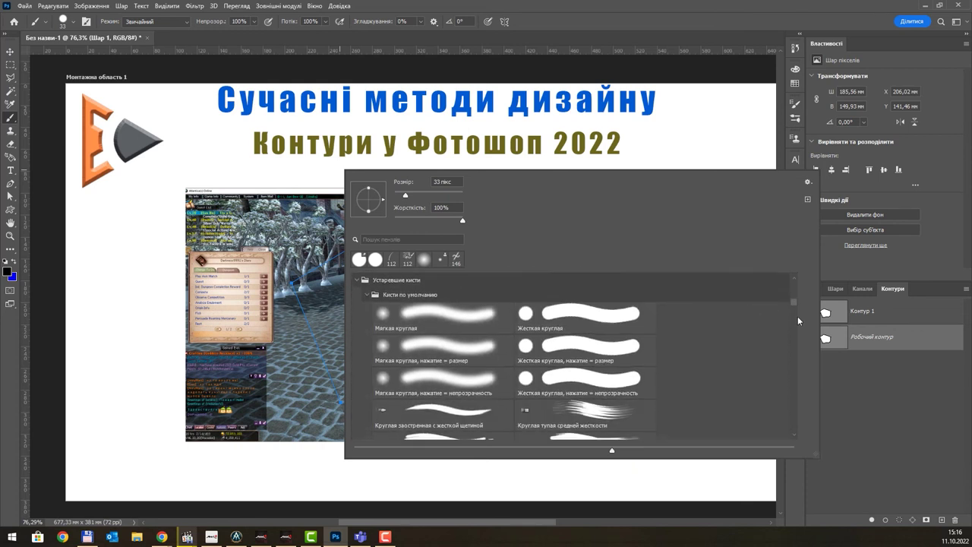
scroll(797, 321, down, 3)
scroll(796, 334, down, 2)
scroll(794, 355, down, 2)
scroll(792, 347, down, 2)
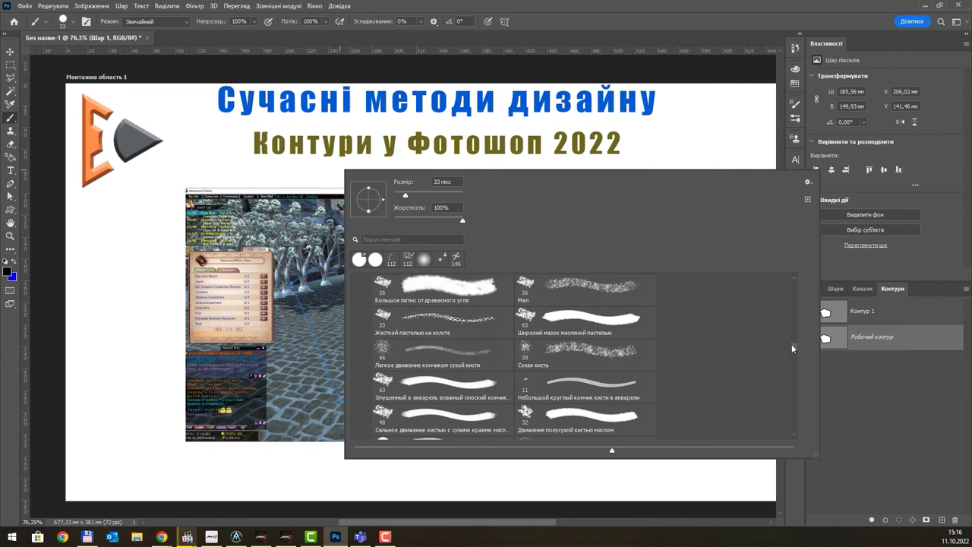
scroll(792, 348, up, 3)
click(449, 289)
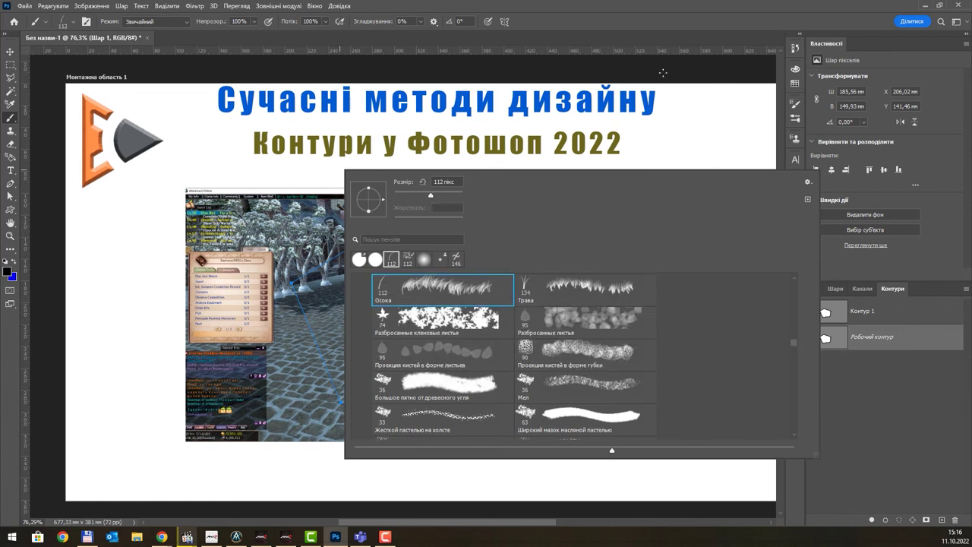
key(Return)
drag(473, 227, 581, 234)
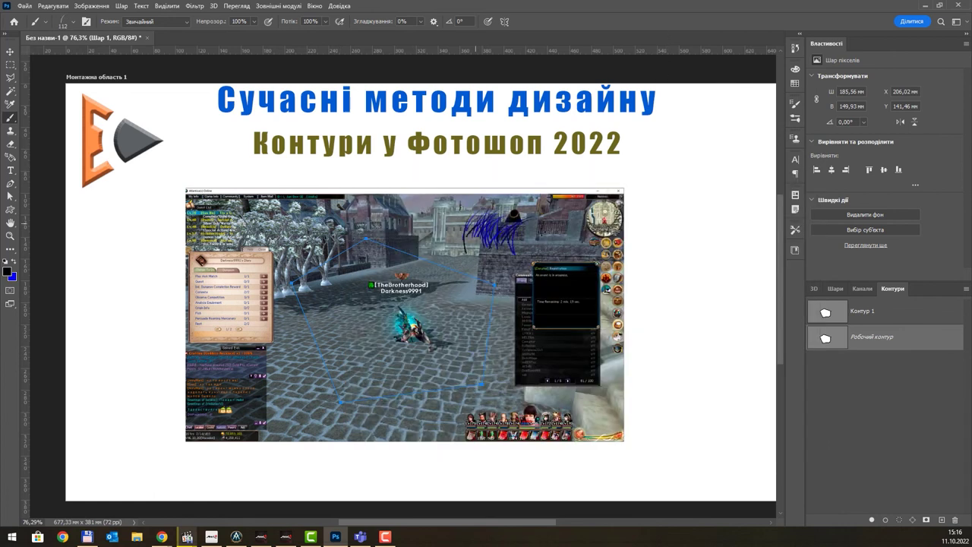
key(ctrl+z)
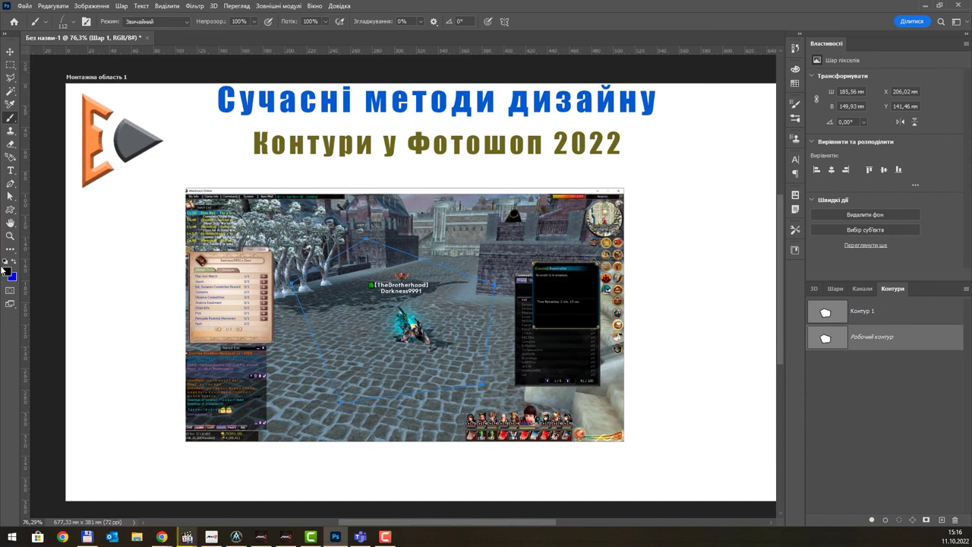
Set the foreground colour to red (ff0000), then test-paint and undo two strokes
click(8, 271)
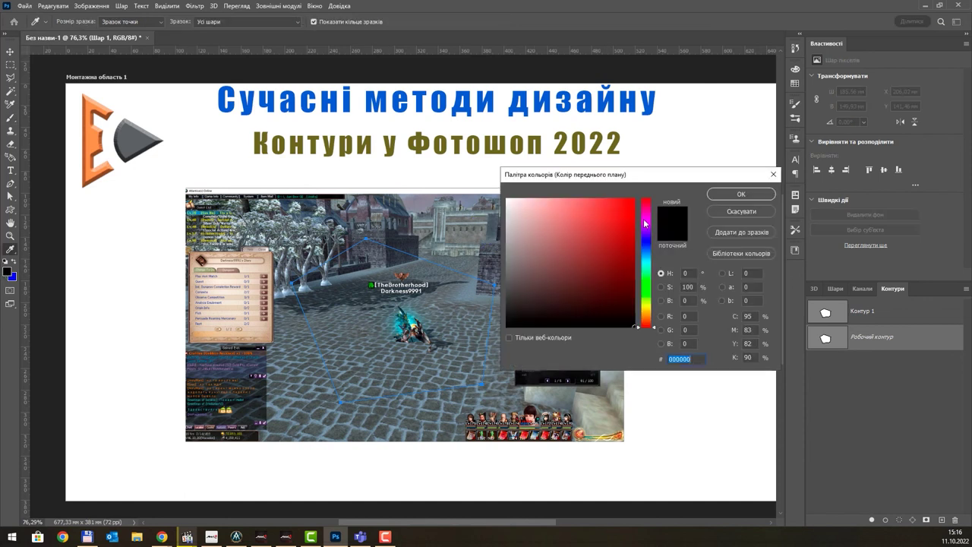
click(634, 199)
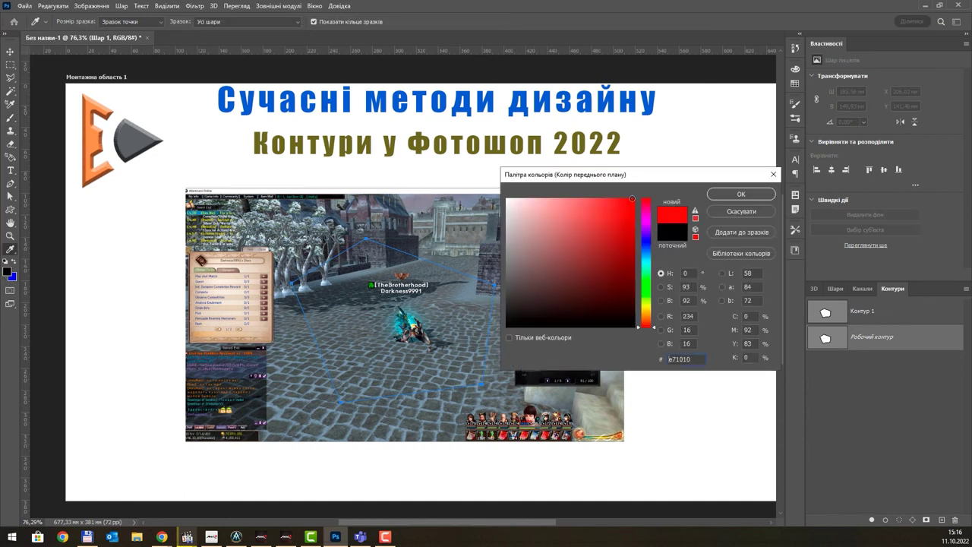
click(740, 193)
drag(545, 178, 697, 214)
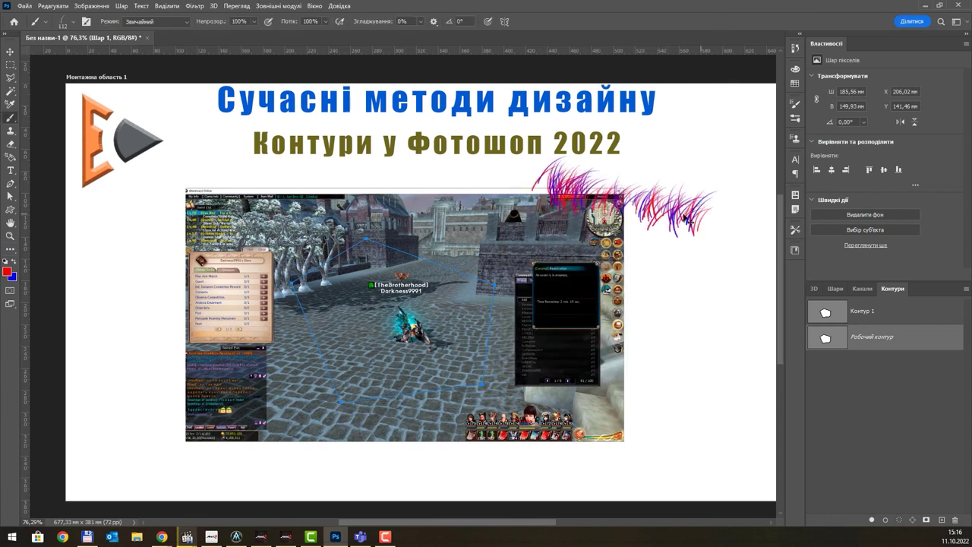
key(ctrl+z)
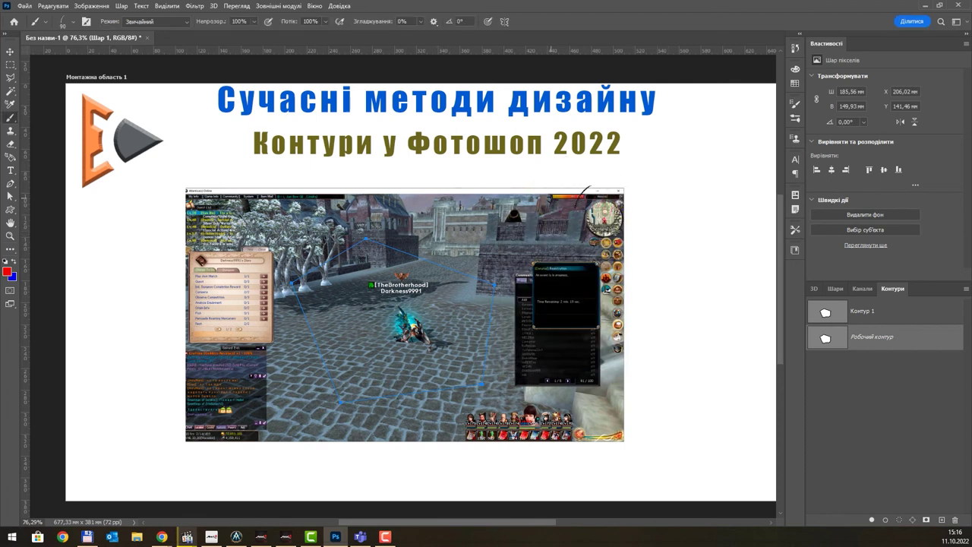
drag(652, 173, 716, 231)
key(ctrl+z)
Stroke the pentagon path four times with the grass brush
click(885, 521)
click(886, 521)
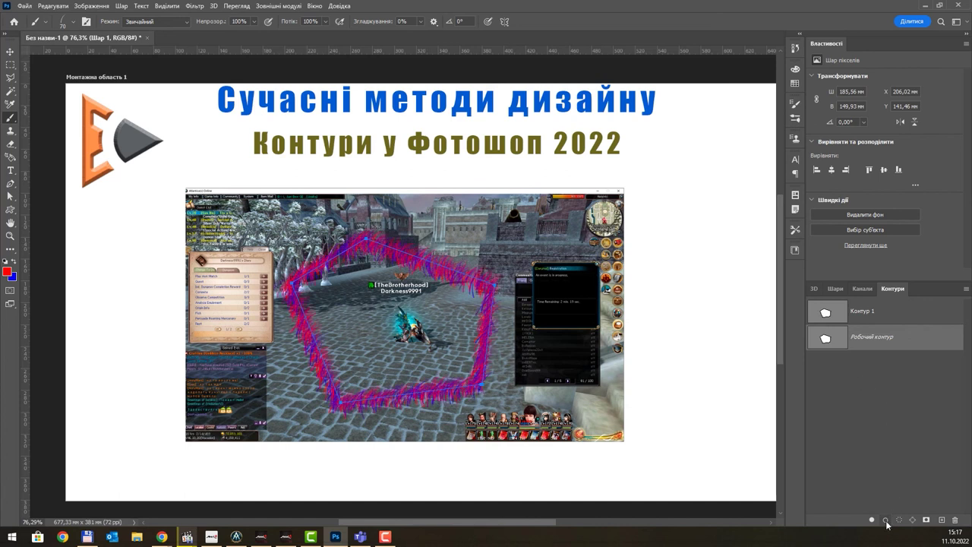
click(885, 521)
click(886, 521)
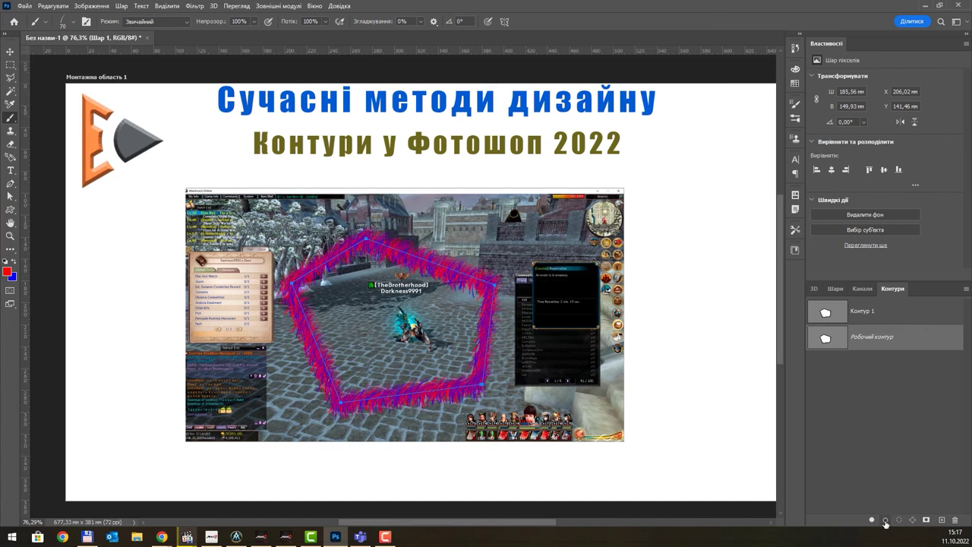
Switch to the Разбросанные кленовые листья brush, undoing its test stroke
right_click(430, 186)
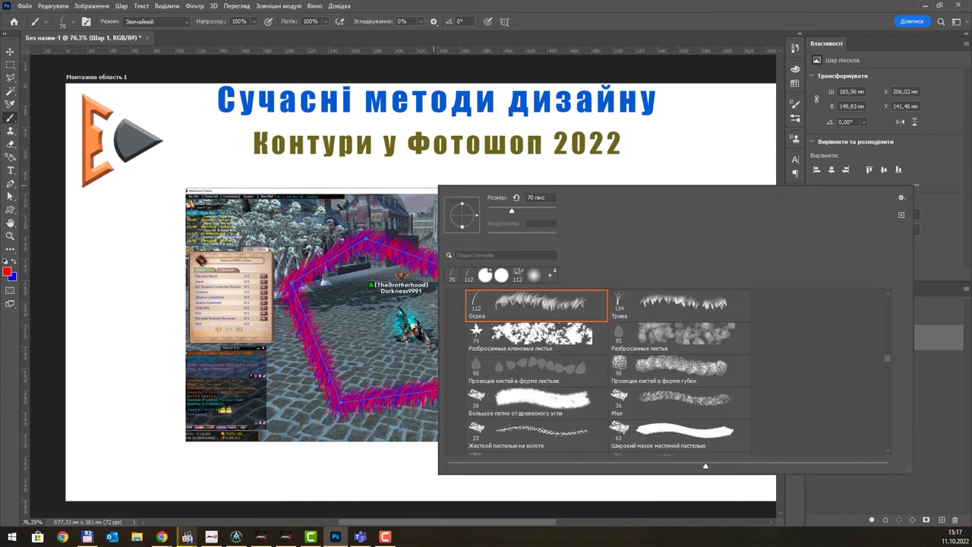
click(542, 334)
drag(718, 114, 723, 233)
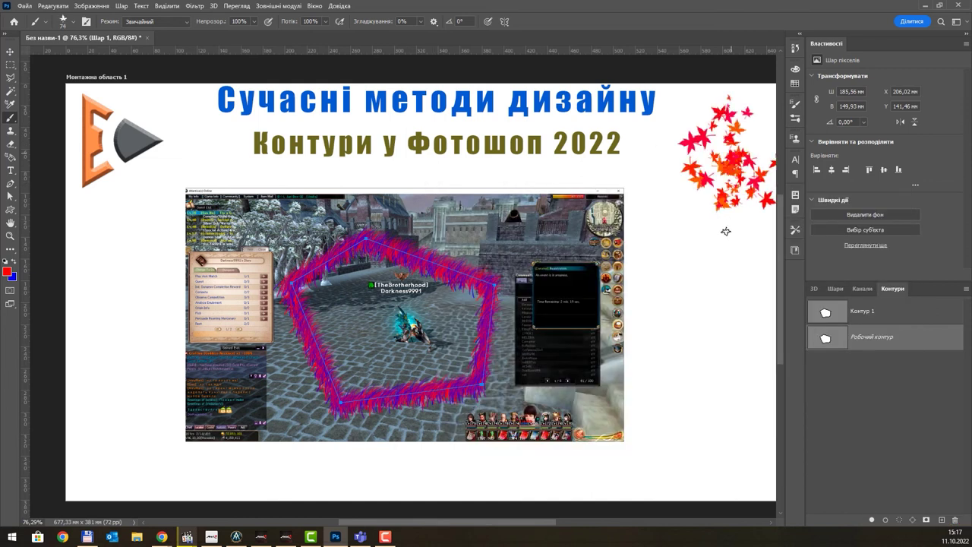
key(ctrl+z)
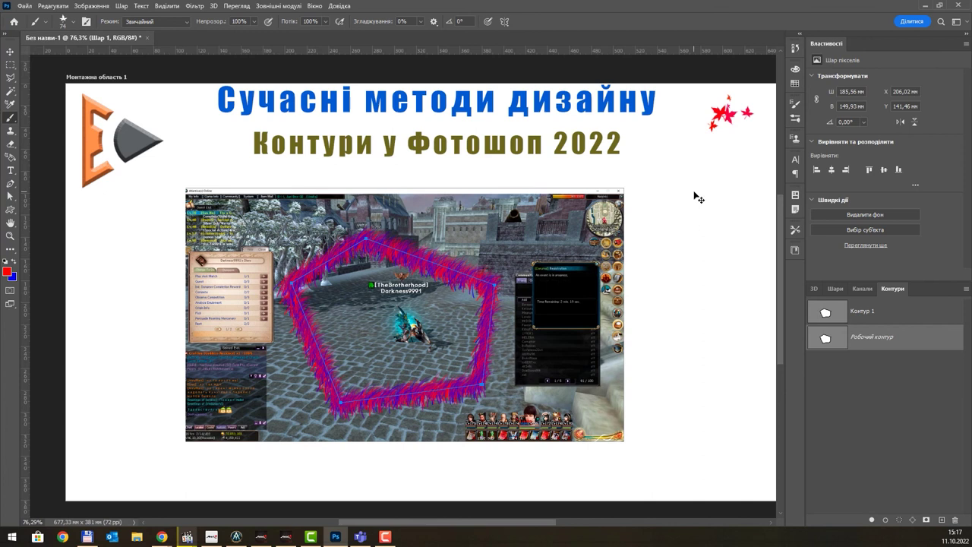
key(ctrl+z)
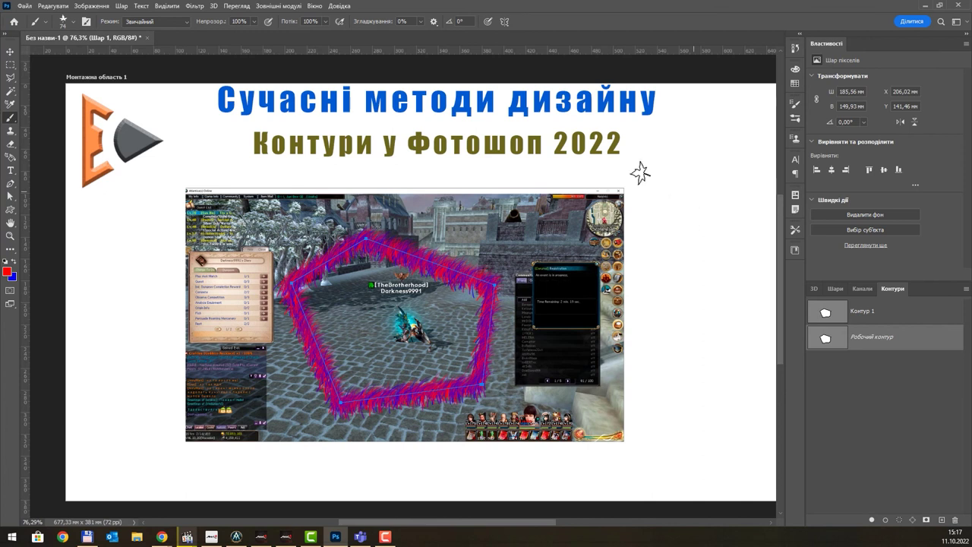
key(F5)
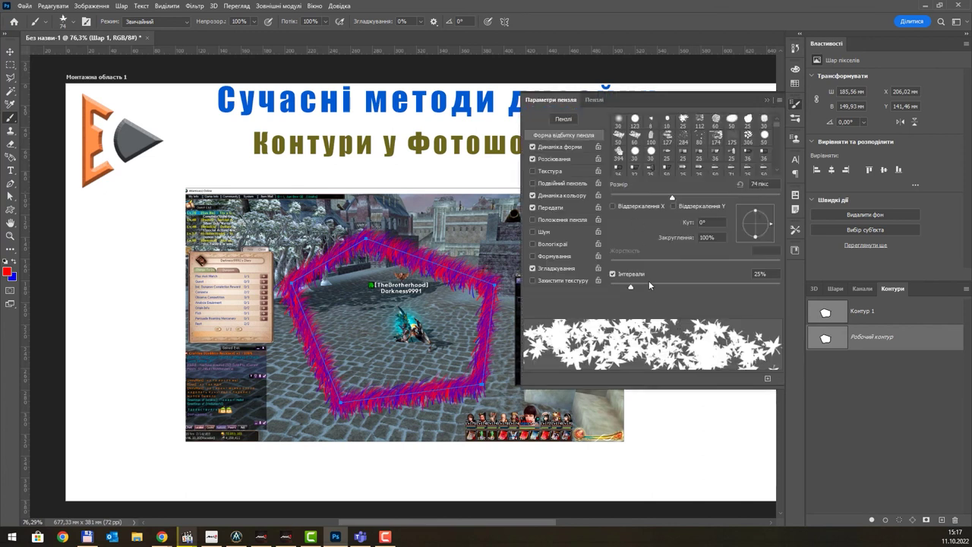
Give the maple brush 100% FG/BG jitter, 15% hue jitter, 51% scattering; delete the Work Path
click(571, 147)
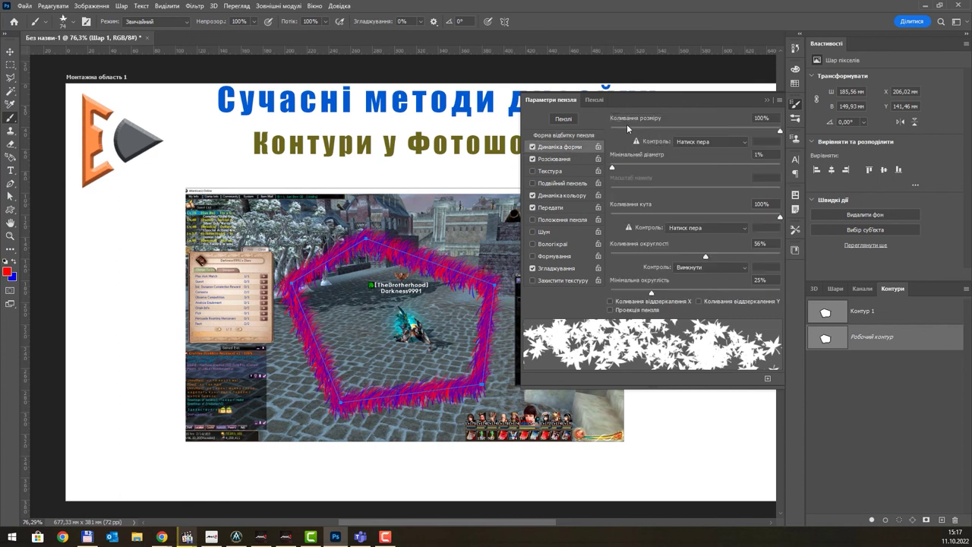
click(552, 196)
drag(713, 137, 780, 139)
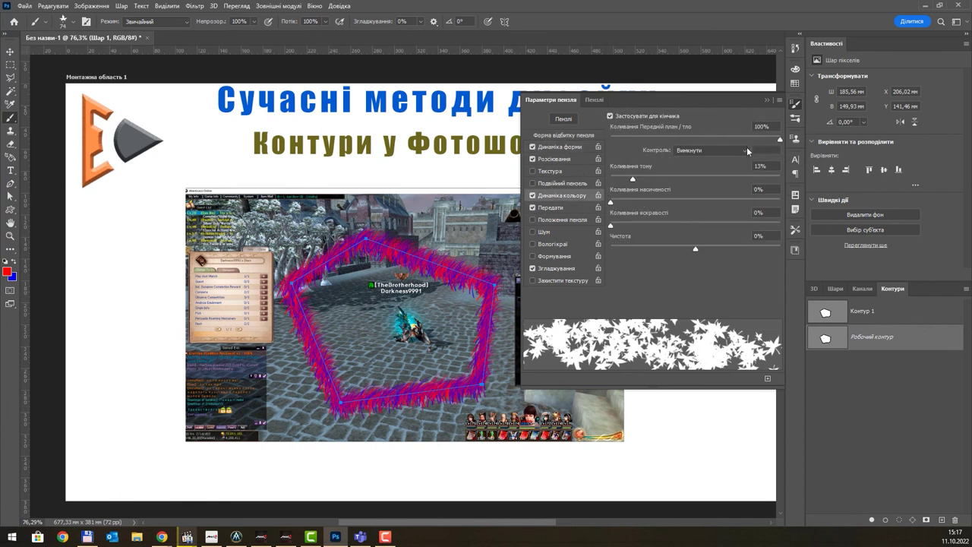
drag(631, 180, 645, 185)
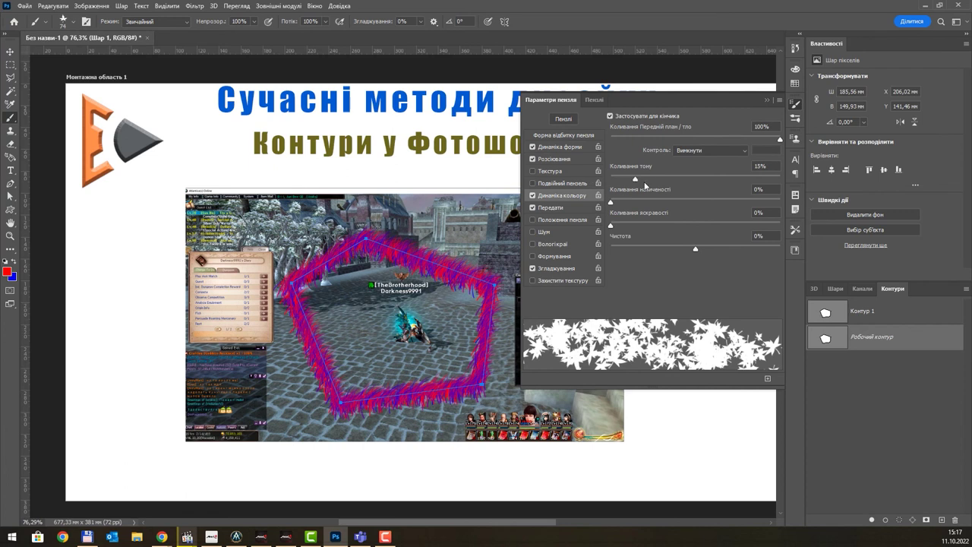
click(562, 160)
mouse_move(680, 130)
mouse_down()
mouse_move(691, 132)
mouse_move(620, 134)
mouse_up()
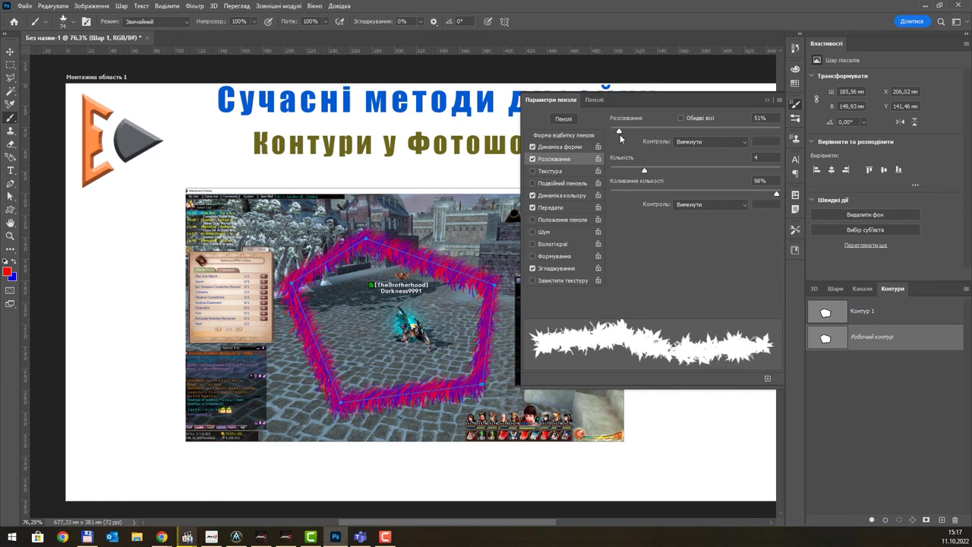
click(764, 99)
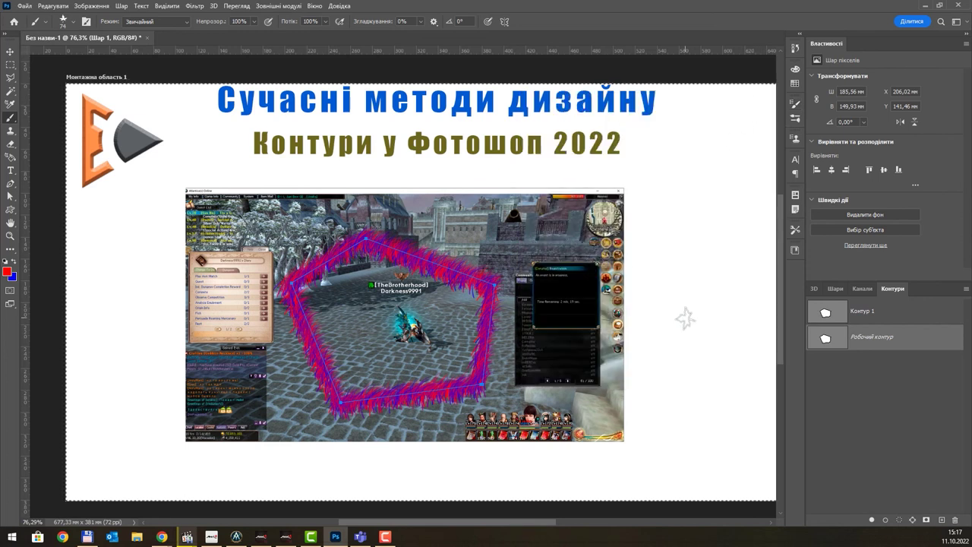
key(Delete)
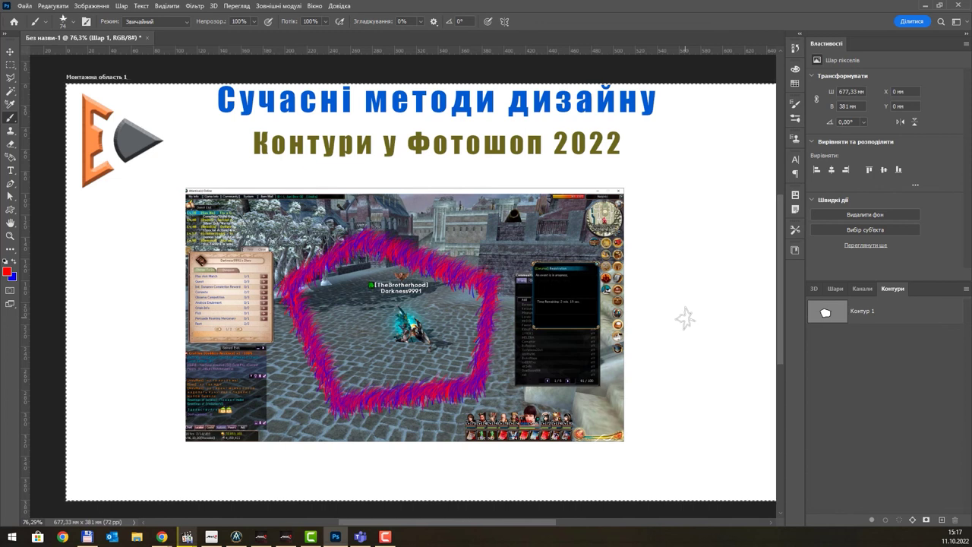
Restore the Work Path and stroke it four times with the multicoloured maple leaves
key(ctrl+z)
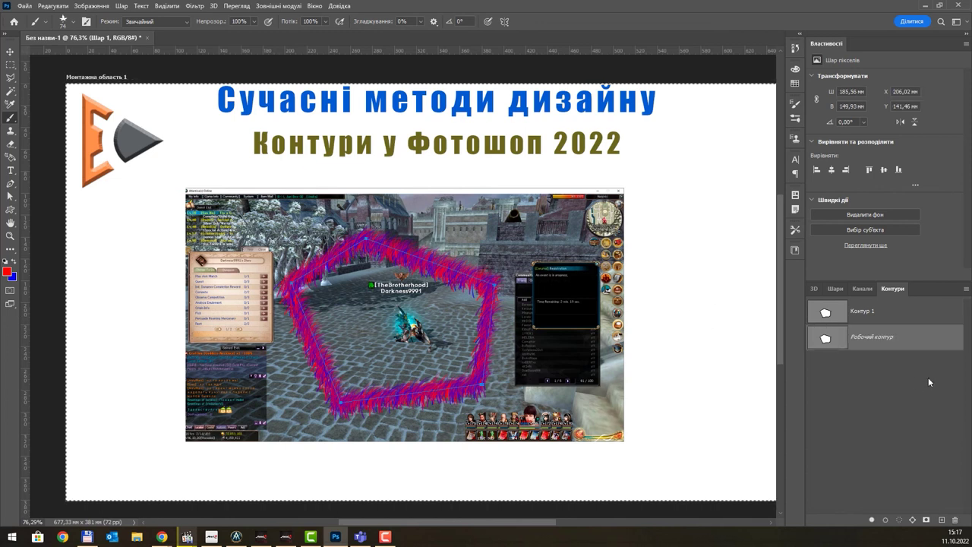
click(886, 520)
click(886, 519)
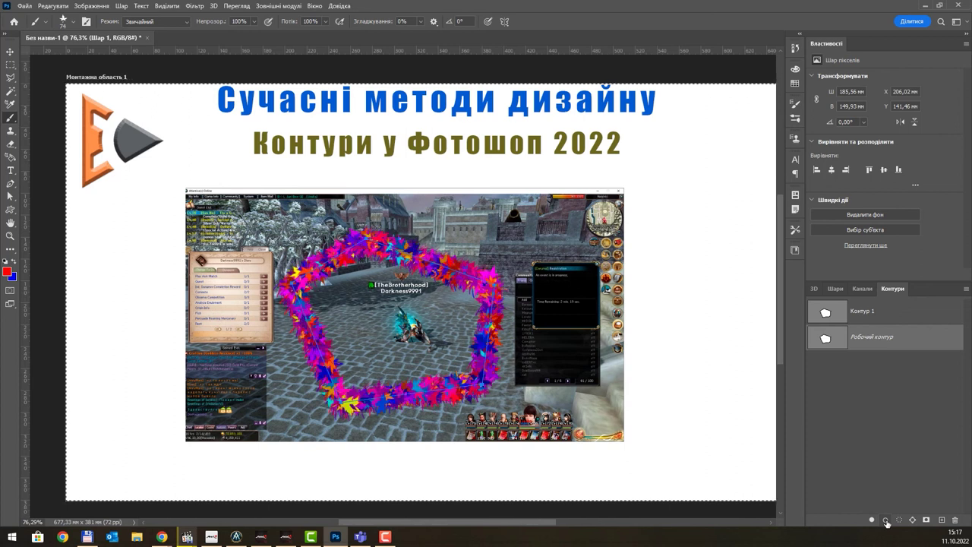
click(886, 519)
click(886, 520)
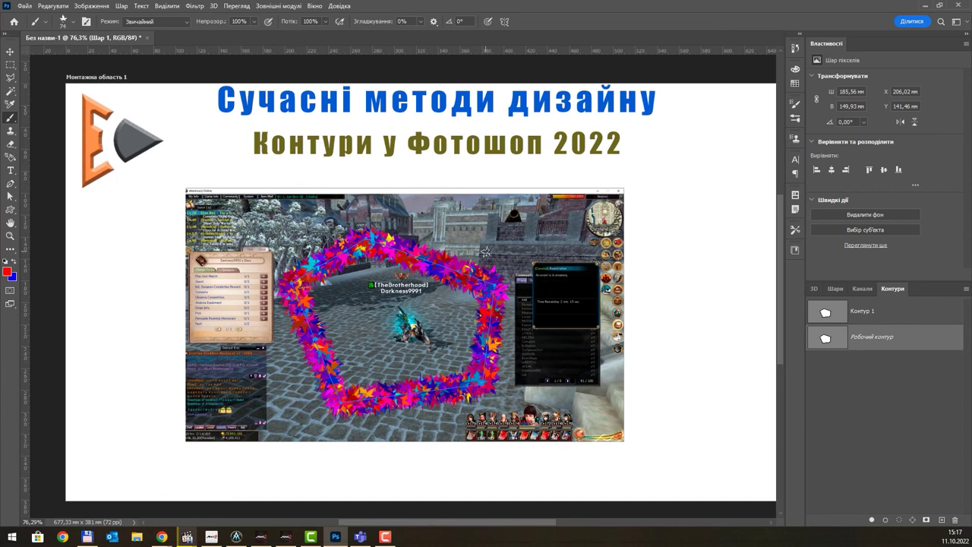
Draw an open zigzag Pen path on the blank area right of the screenshot
click(12, 185)
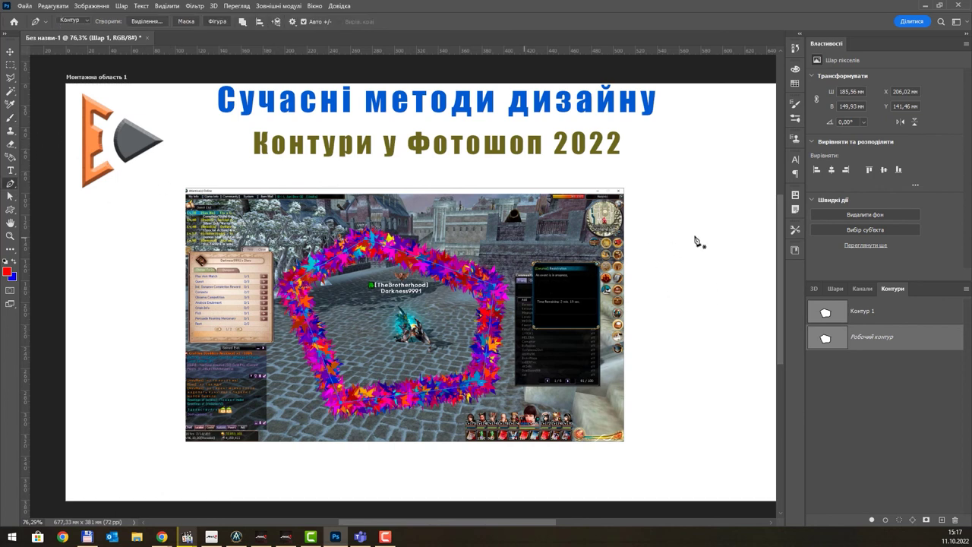
click(705, 170)
click(679, 251)
click(716, 408)
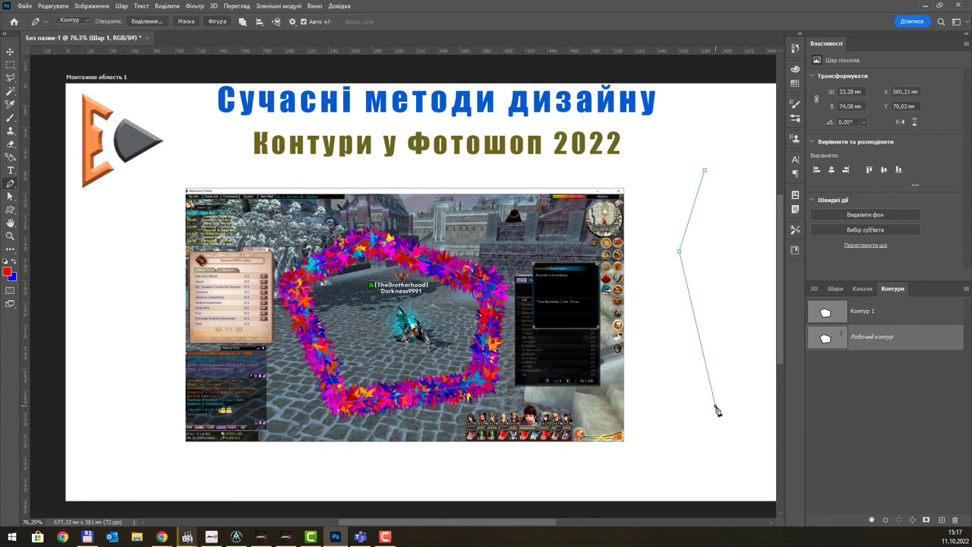
click(739, 289)
click(746, 203)
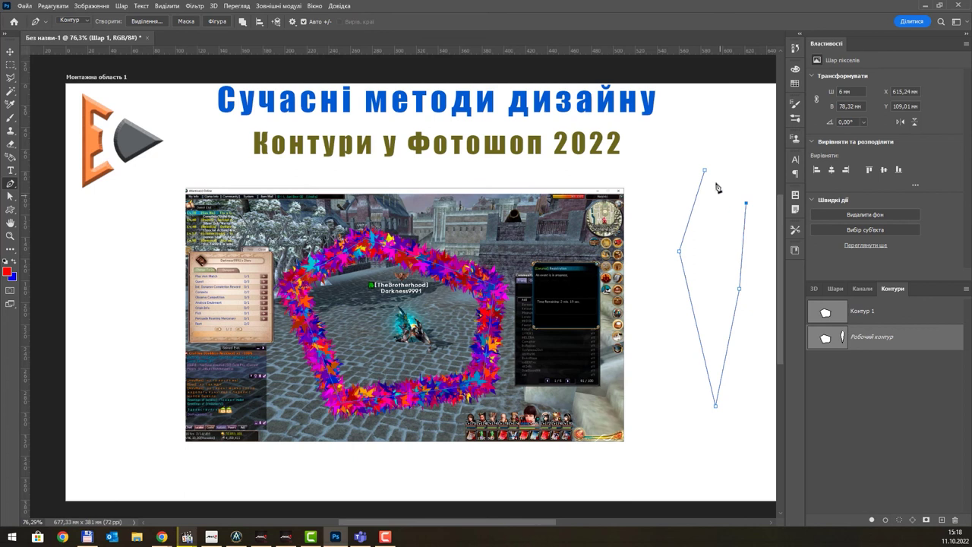
Select the new zigzag path and preview it deselected in the Paths panel
click(10, 52)
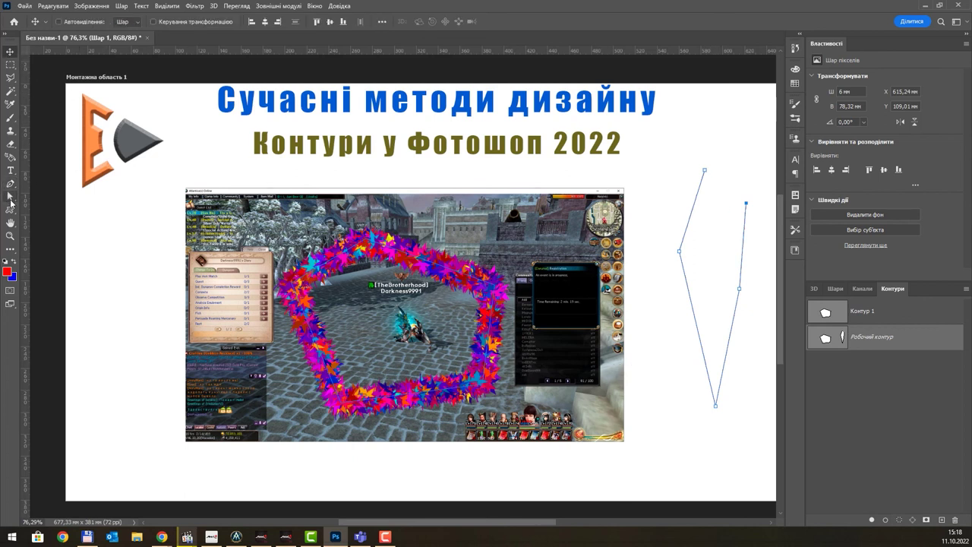
click(11, 195)
click(682, 245)
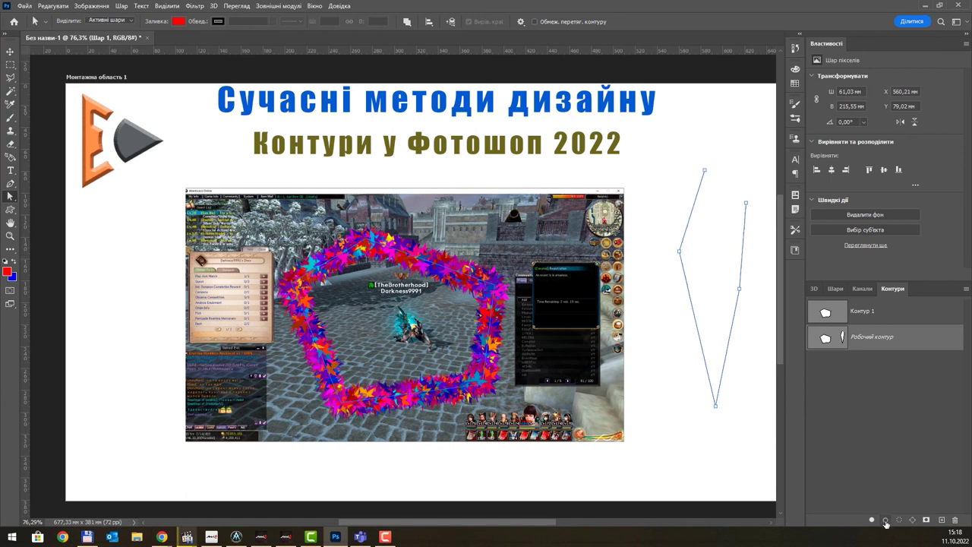
click(830, 291)
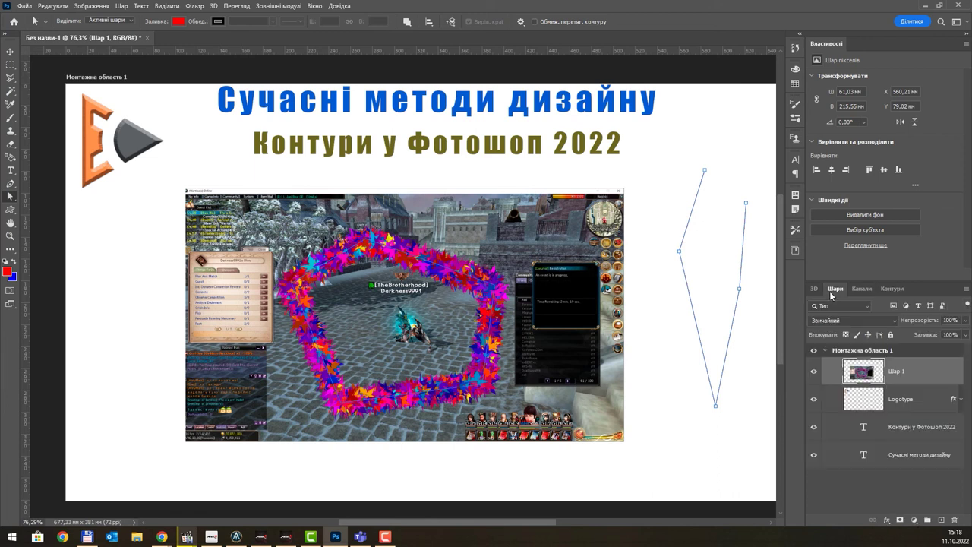
click(893, 289)
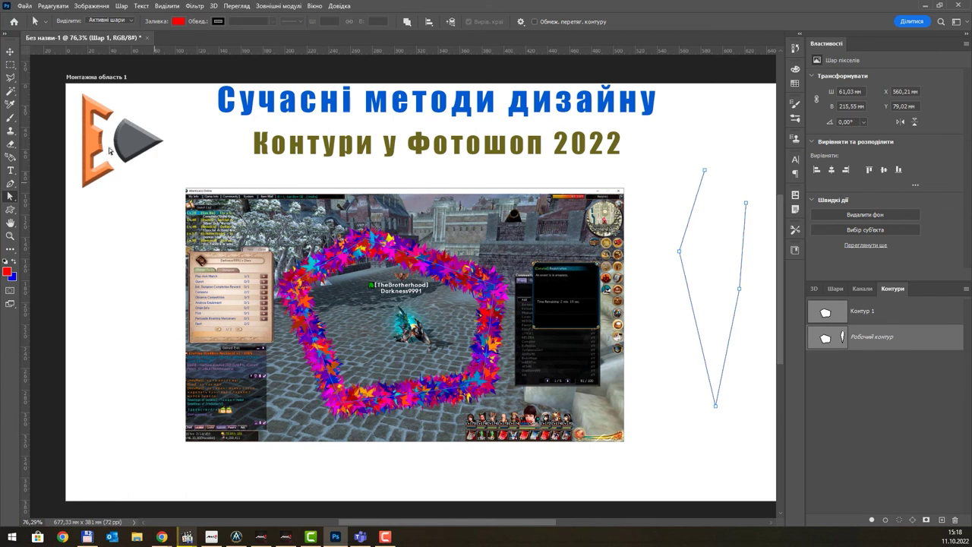
click(840, 405)
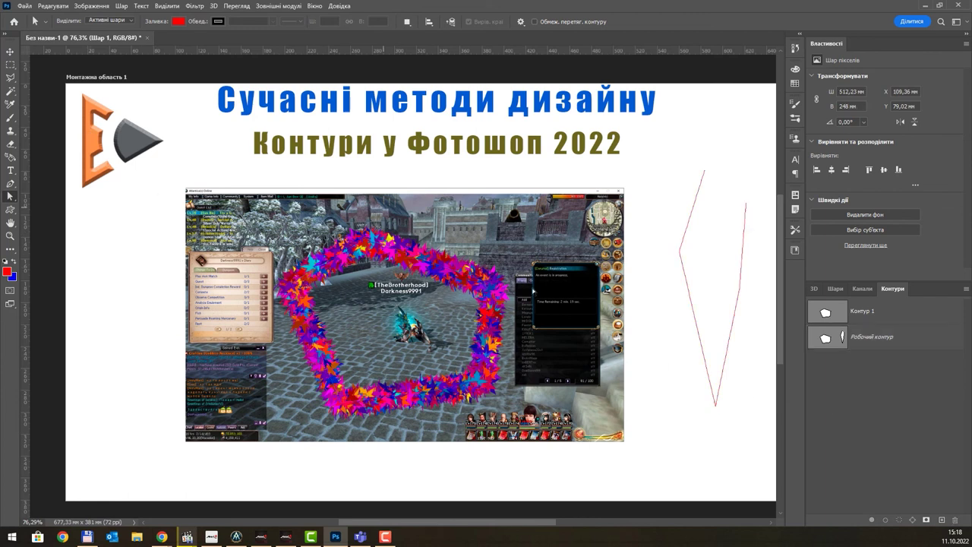
click(835, 288)
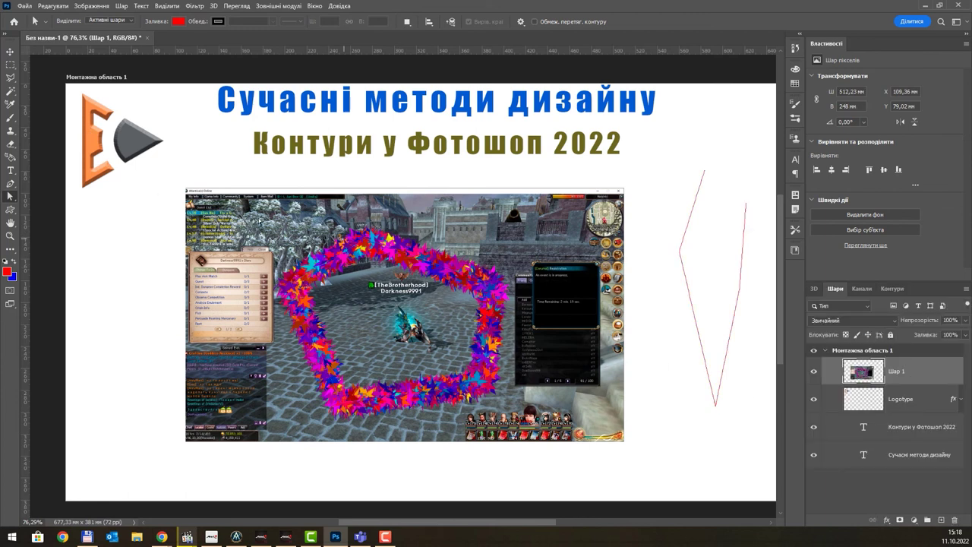
Test the Eraser with two strokes across the screenshot, then undo them
key(e)
drag(532, 243, 399, 308)
drag(463, 307, 512, 315)
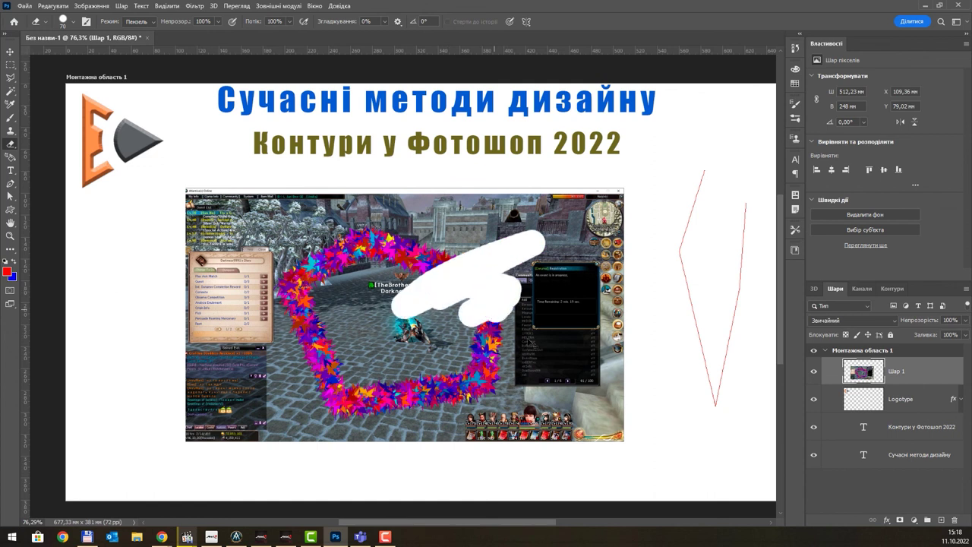
key(ctrl+z)
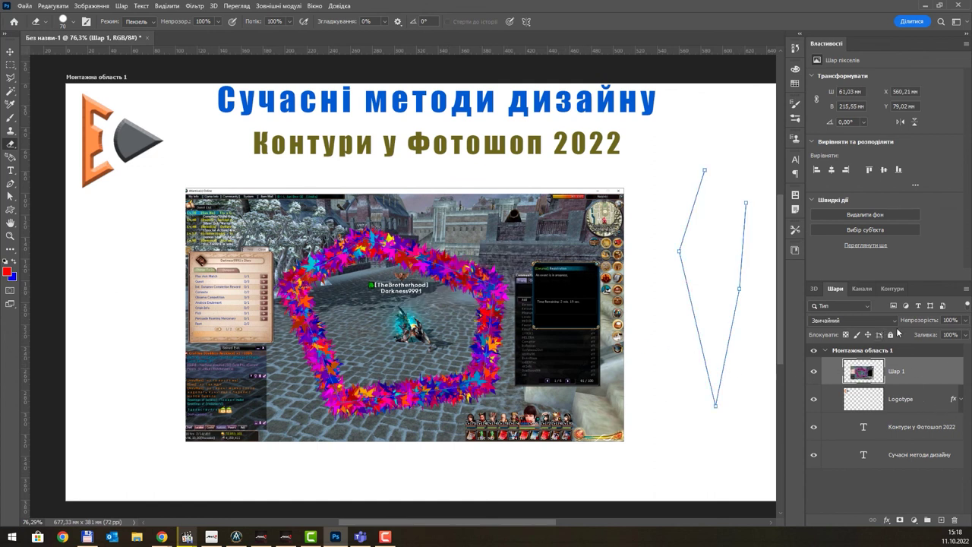
Test-fill the pentagon path Контур 1 with red, then undo the fill
click(891, 288)
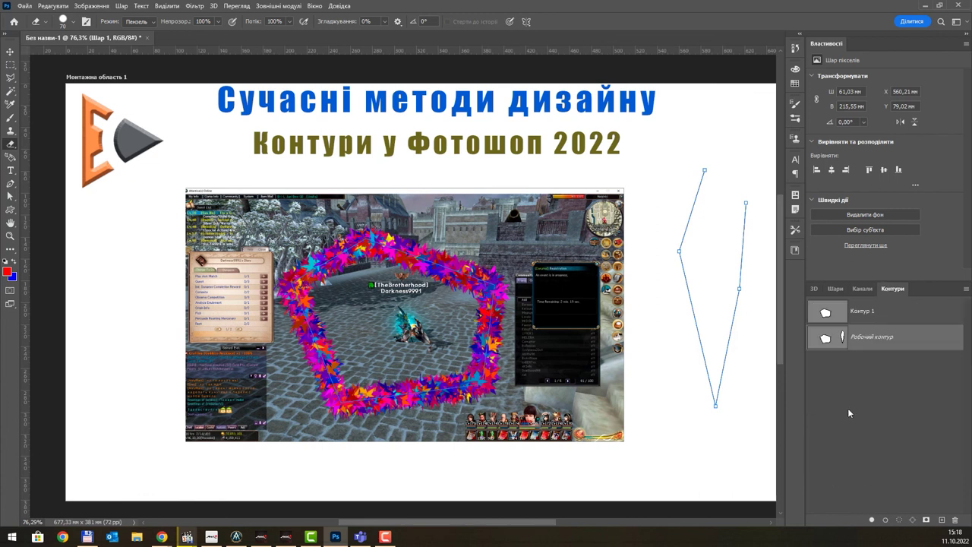
click(839, 314)
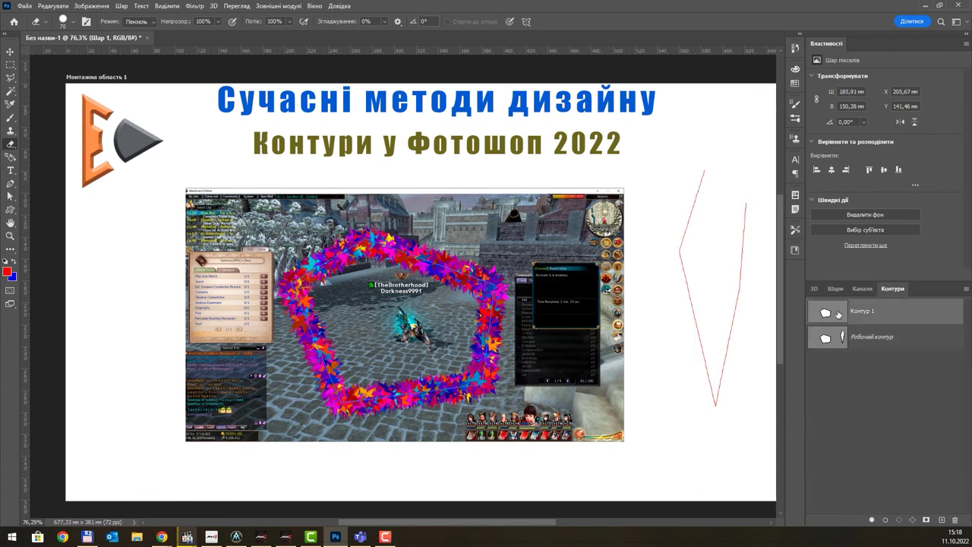
click(871, 521)
key(ctrl+z)
Set the foreground colour to the dark hex 100606
click(7, 271)
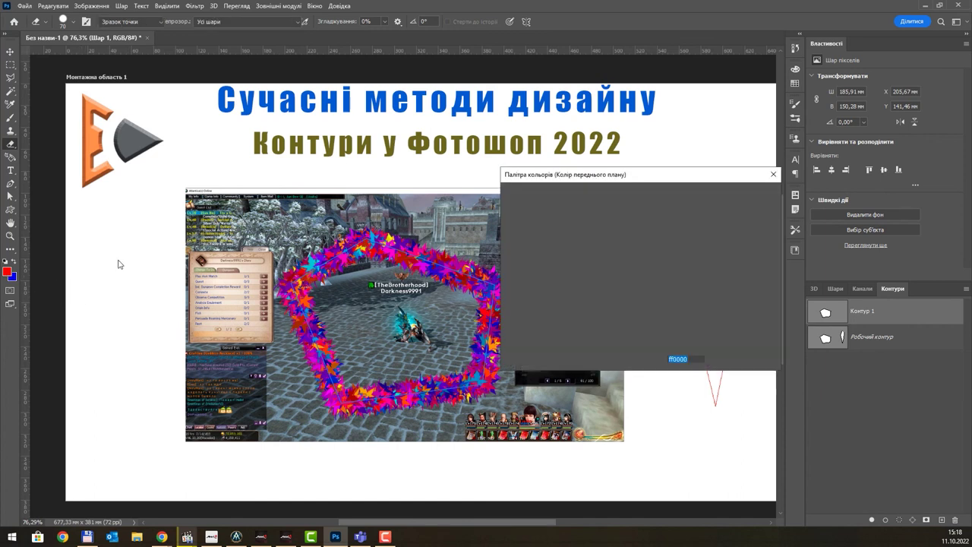
text(100606)
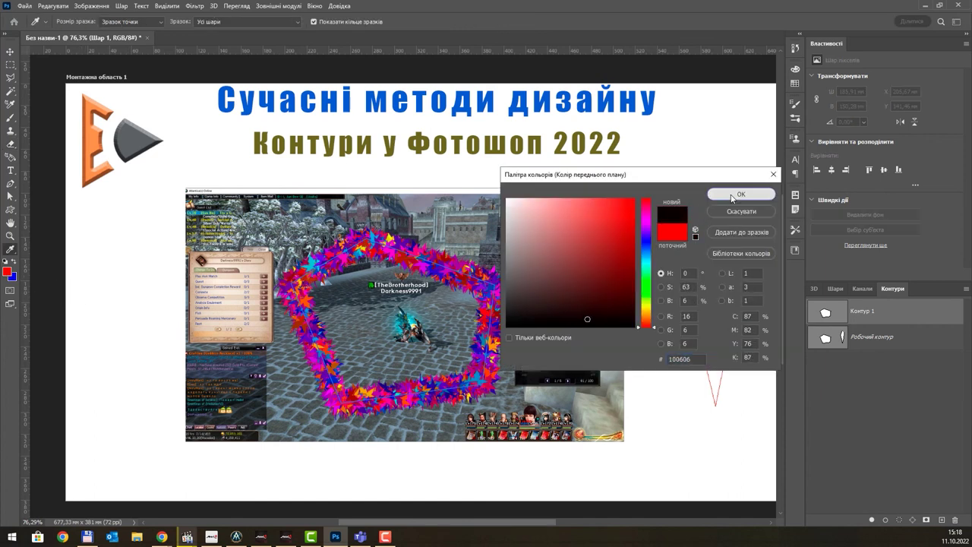
click(733, 195)
Test-fill Контур 1 with the dark colour, undo it, and select the Контури у Фотошоп 2022 text layer
click(872, 519)
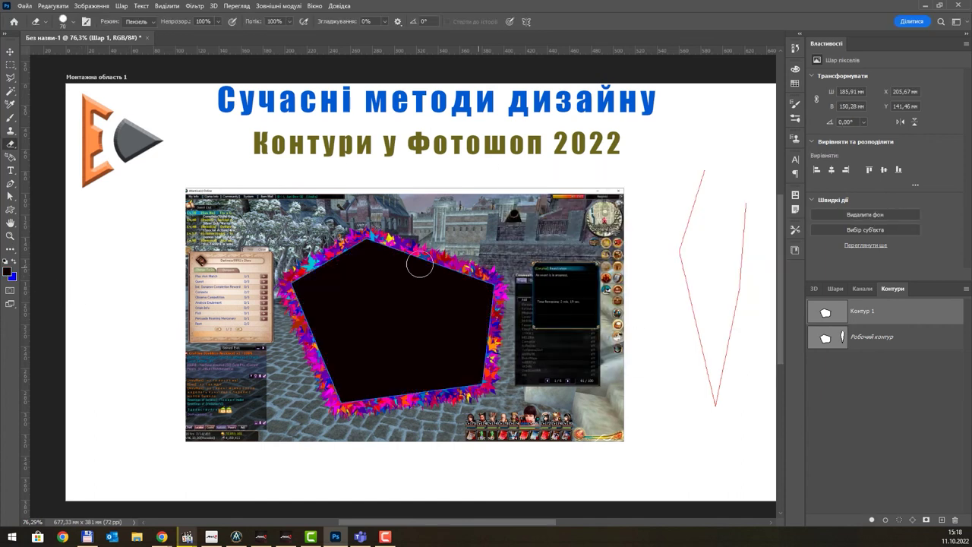
key(ctrl+z)
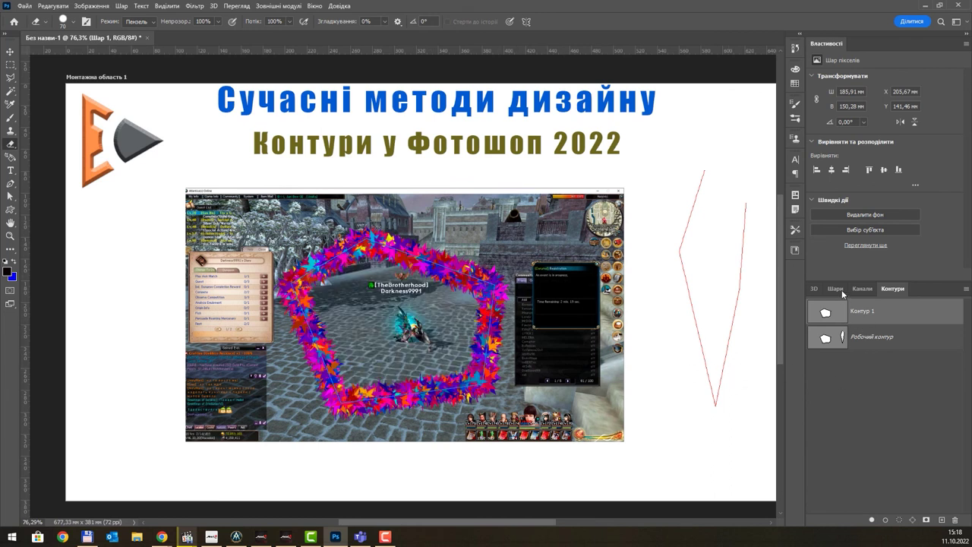
click(835, 288)
click(902, 427)
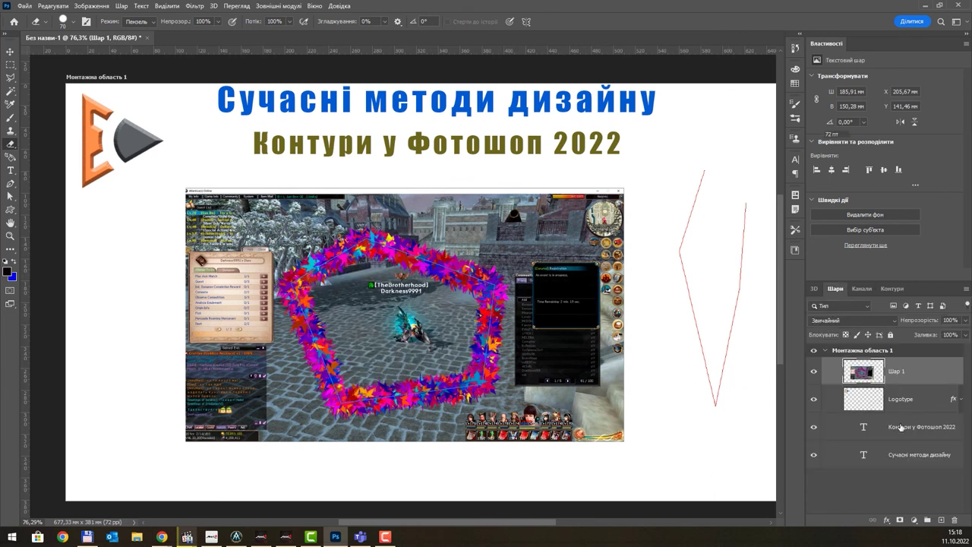
click(894, 289)
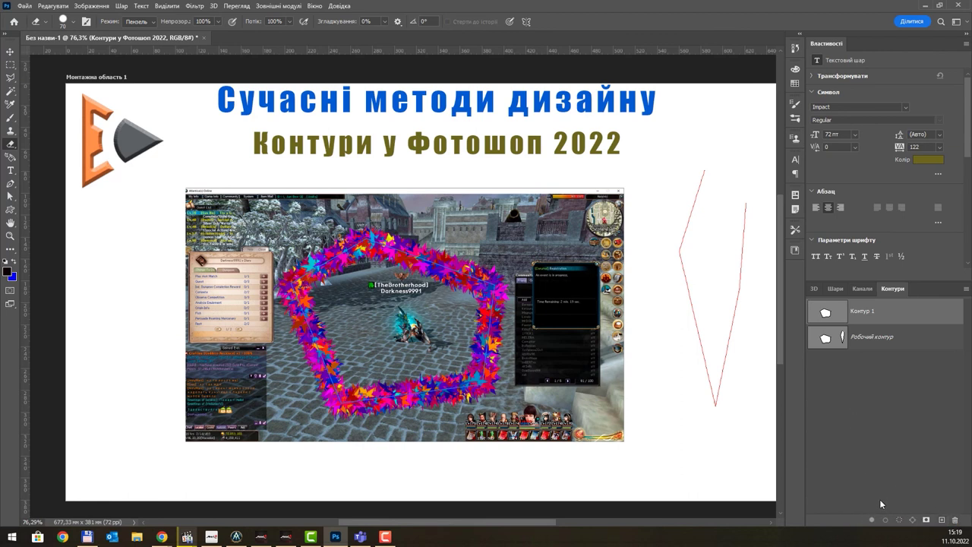
Look through the Paths flyout and Layer menu without changes, then return to the Layers list
click(938, 307)
click(966, 289)
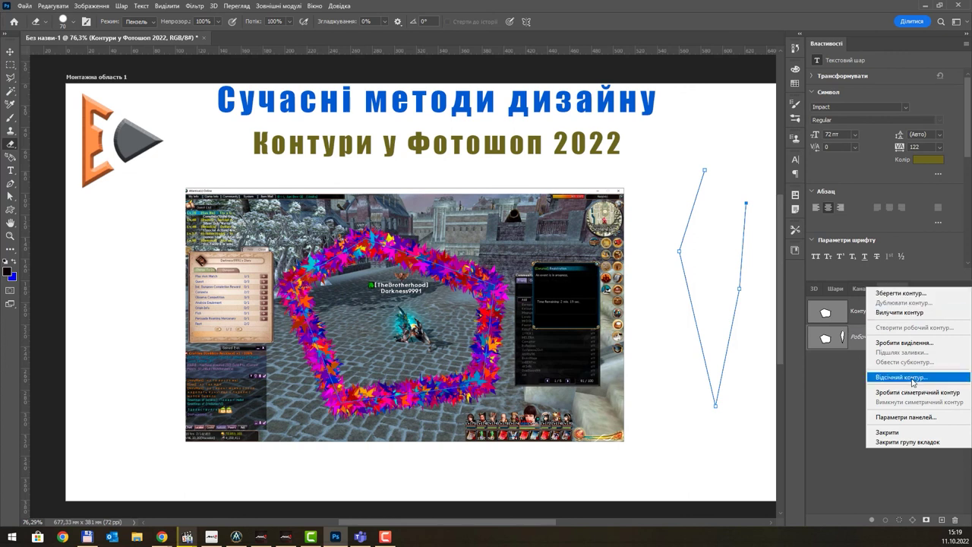
click(920, 306)
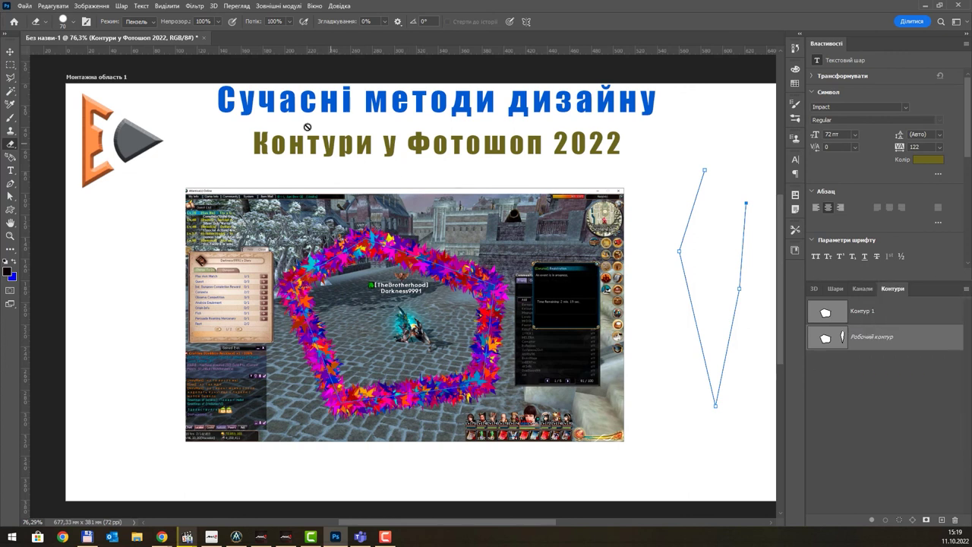
click(129, 6)
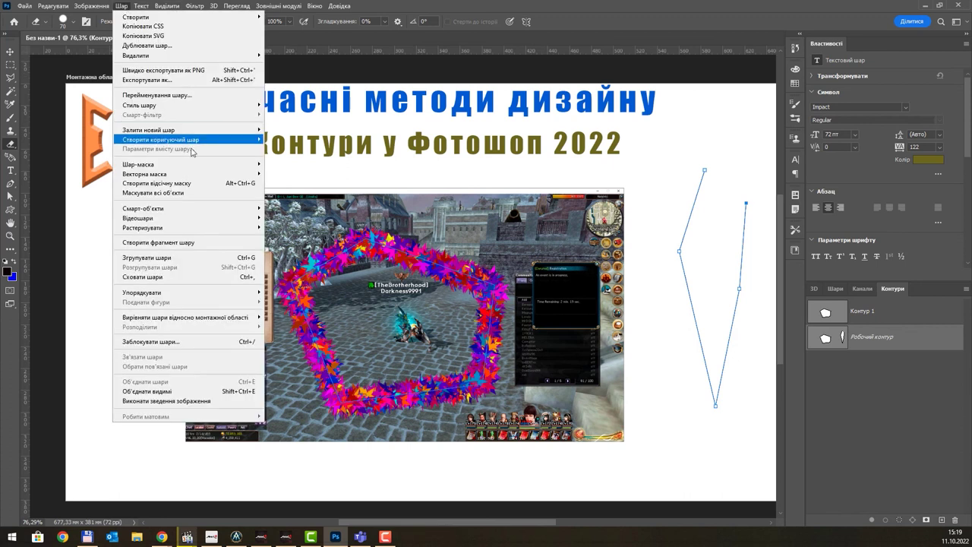
click(195, 183)
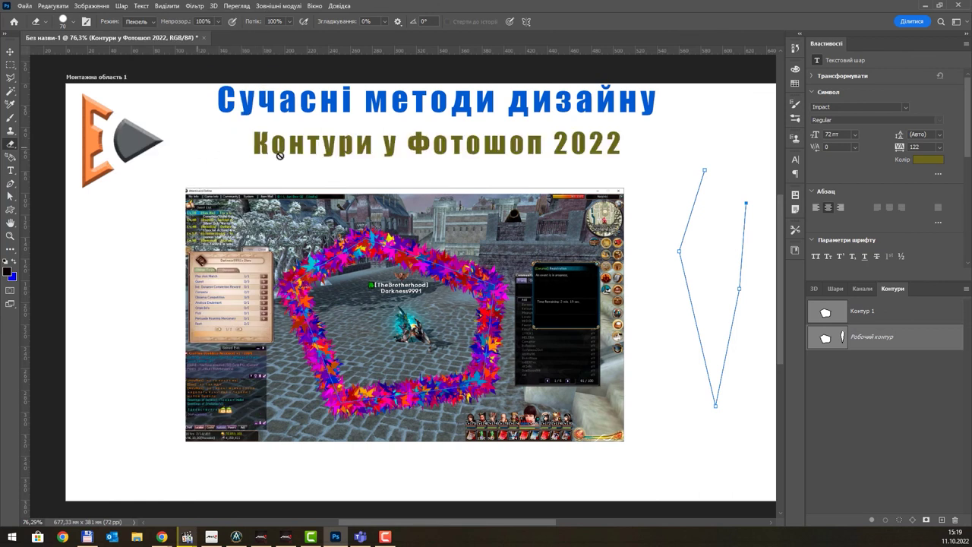
click(835, 290)
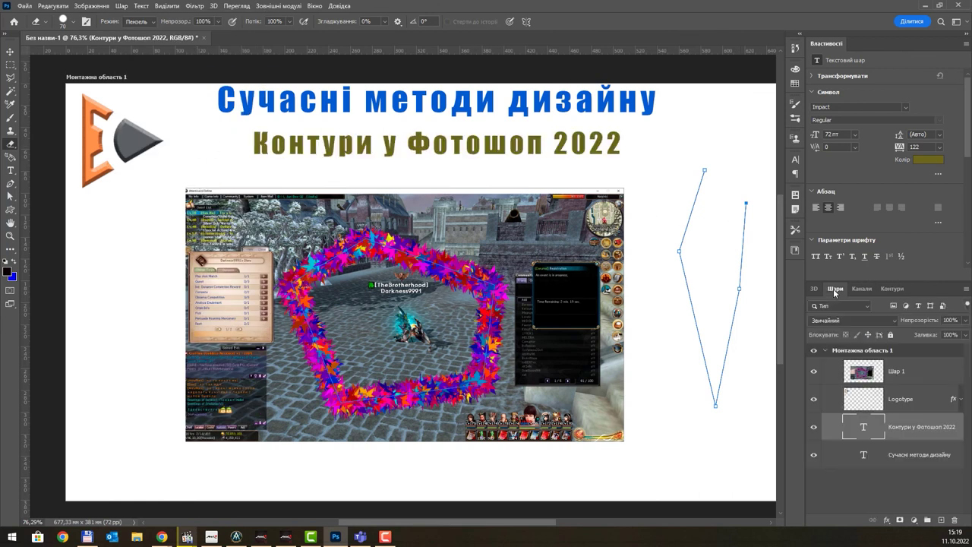
Select the whole zigzag work path with the Path Selection tool
click(890, 289)
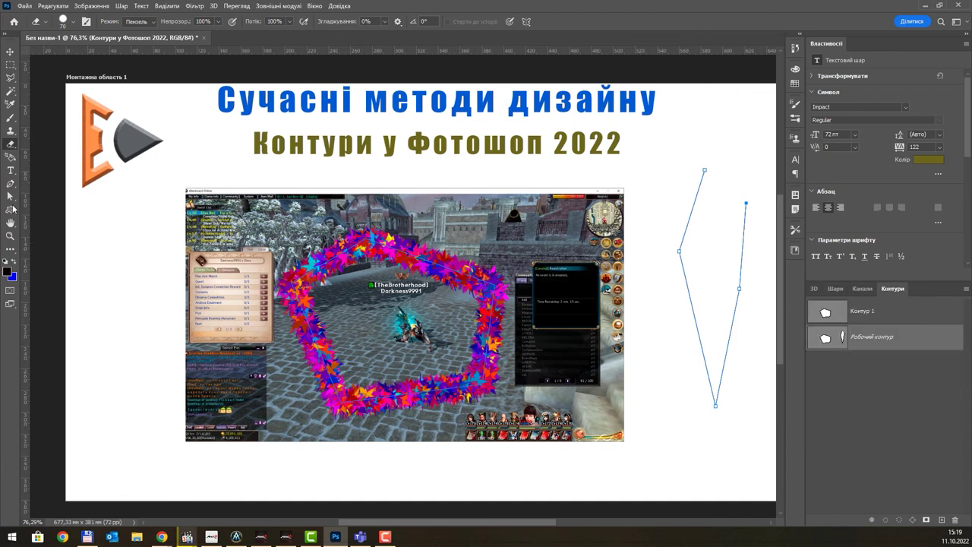
click(11, 196)
drag(659, 168, 741, 436)
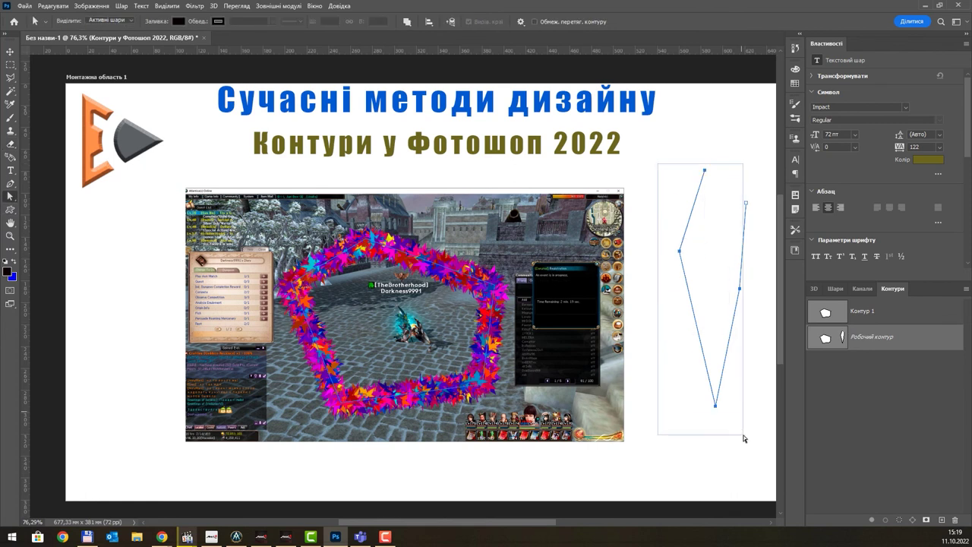
click(741, 435)
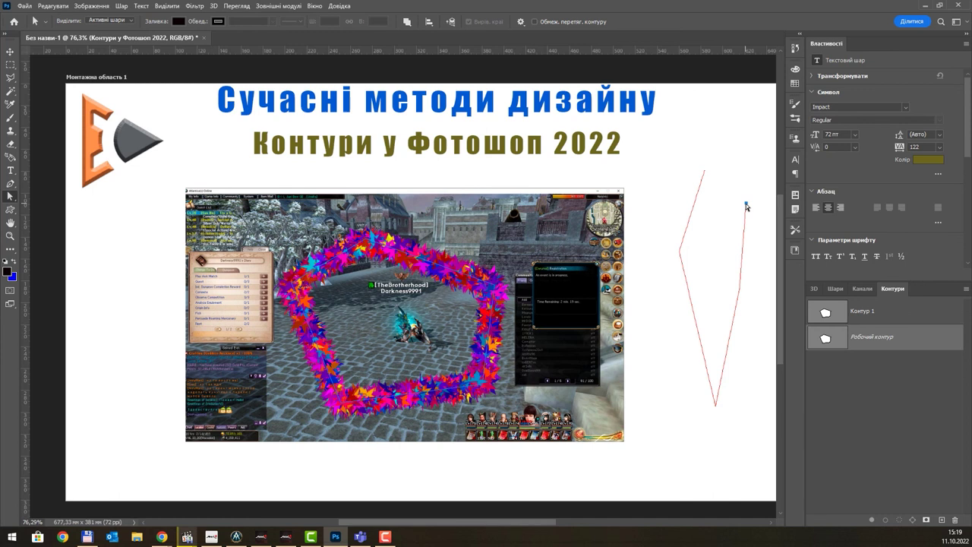
scroll(734, 387, right, 1)
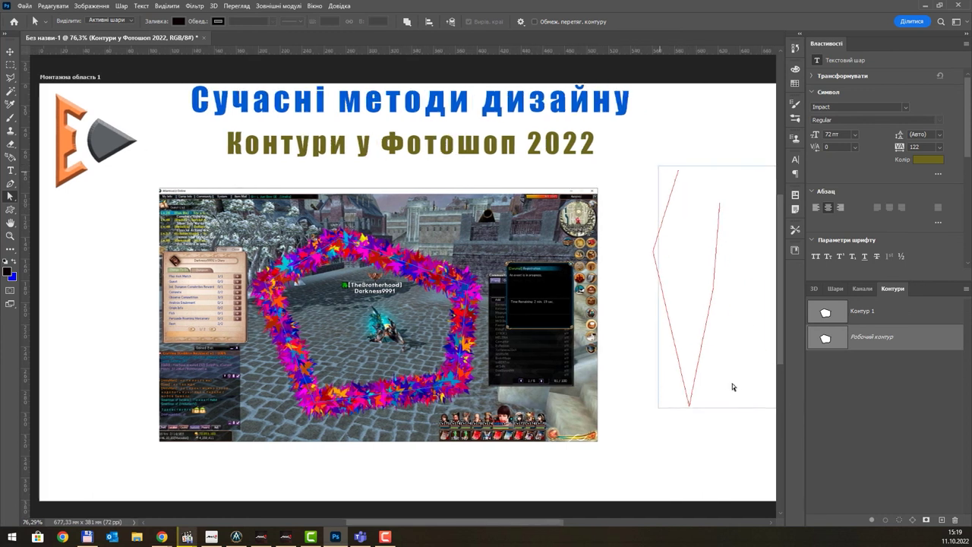
scroll(676, 344, down, 2)
scroll(677, 344, up, 2)
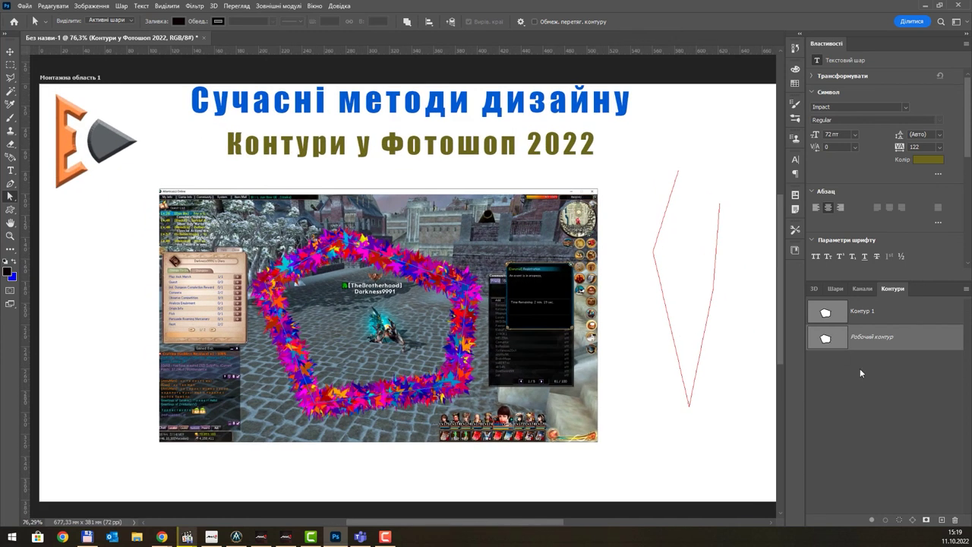
Delete the work path and create a new empty path, Контур 2
click(956, 519)
click(475, 198)
click(940, 520)
click(866, 312)
click(865, 340)
click(834, 290)
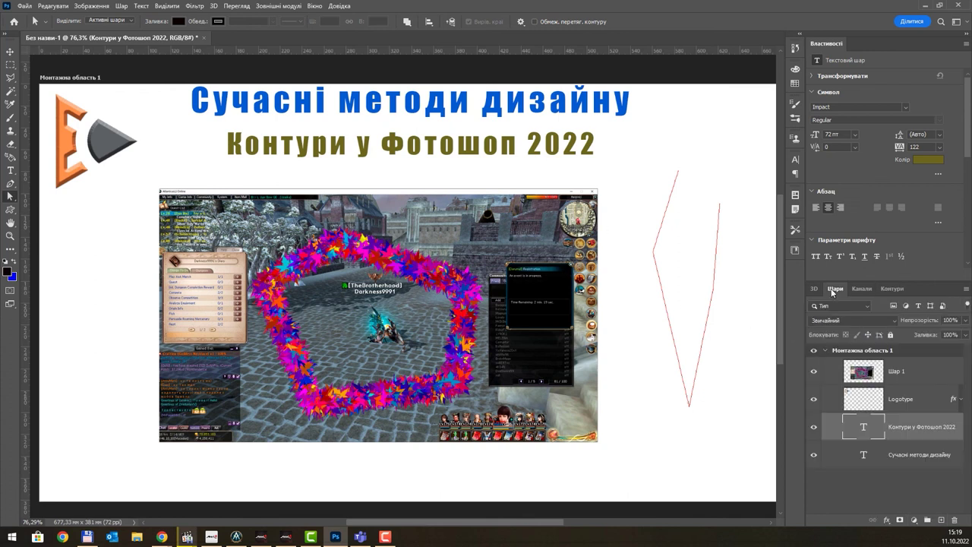
Erase the red V strokes beside the screenshot on Шар 1 with the Eraser
click(865, 371)
key(r)
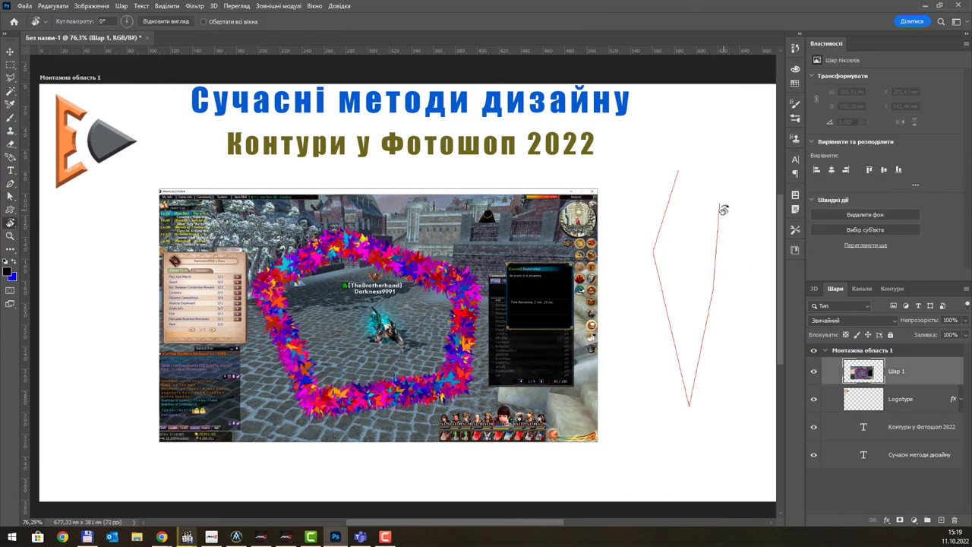
key(e)
drag(666, 182, 669, 425)
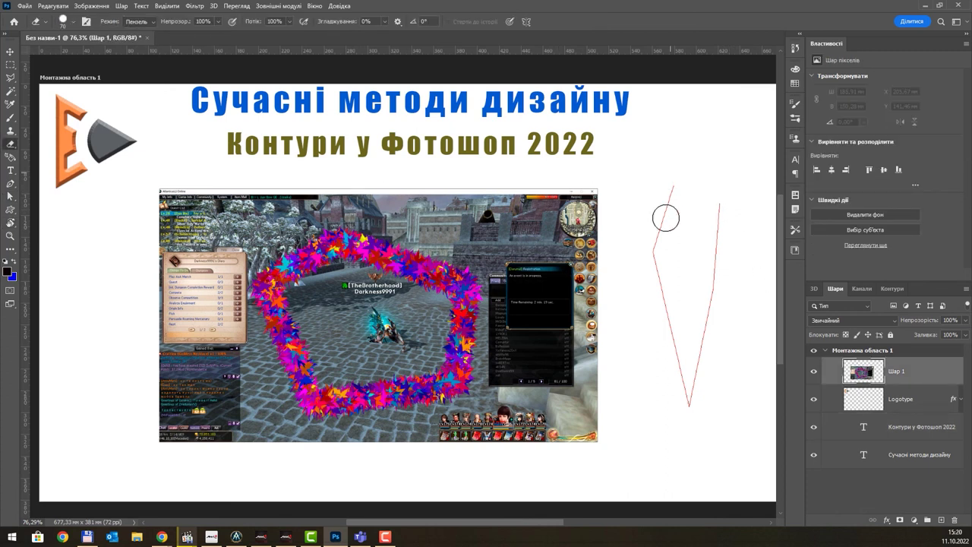
mouse_move(711, 240)
mouse_down()
mouse_move(664, 447)
mouse_move(717, 337)
mouse_up()
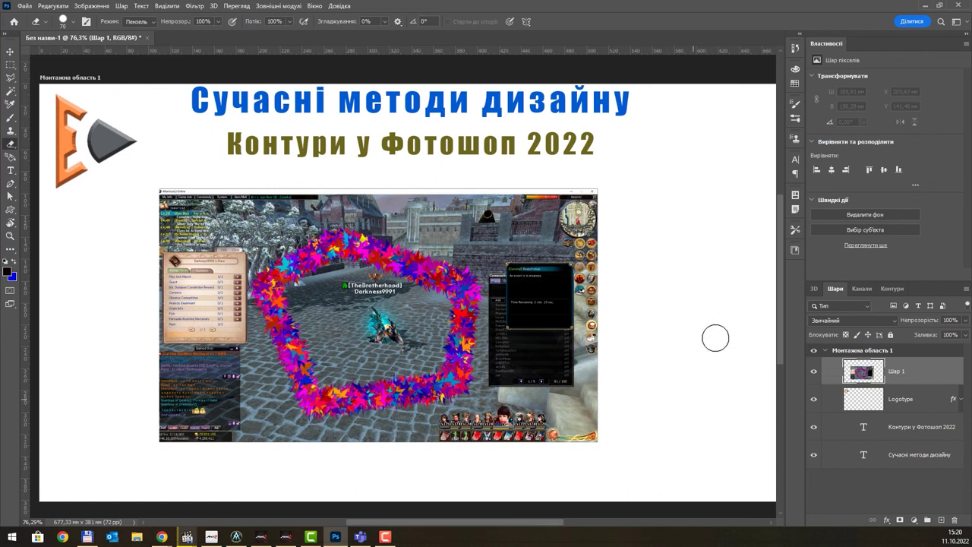
click(895, 289)
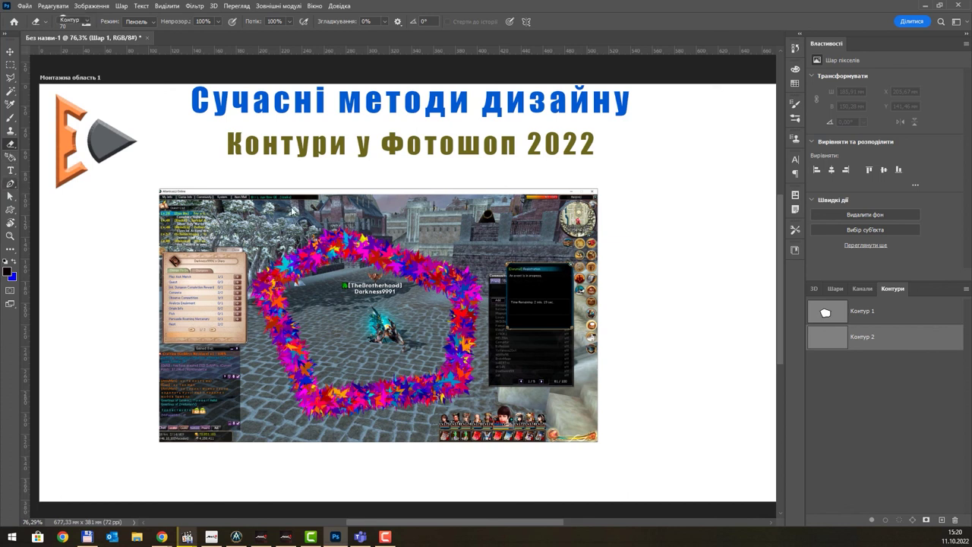
Add corners to Контур 2, then try a Hide All vector mask and undo it
key(p)
click(645, 205)
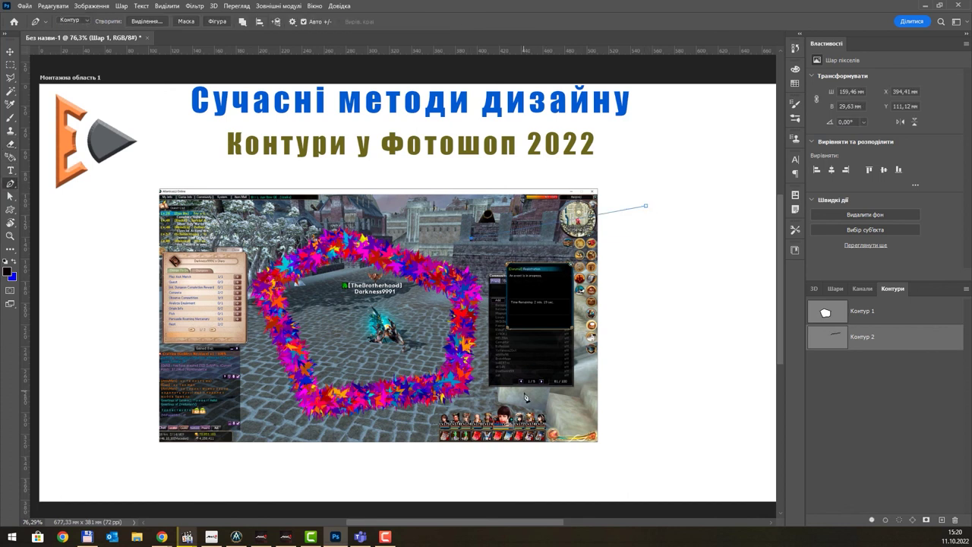
click(720, 342)
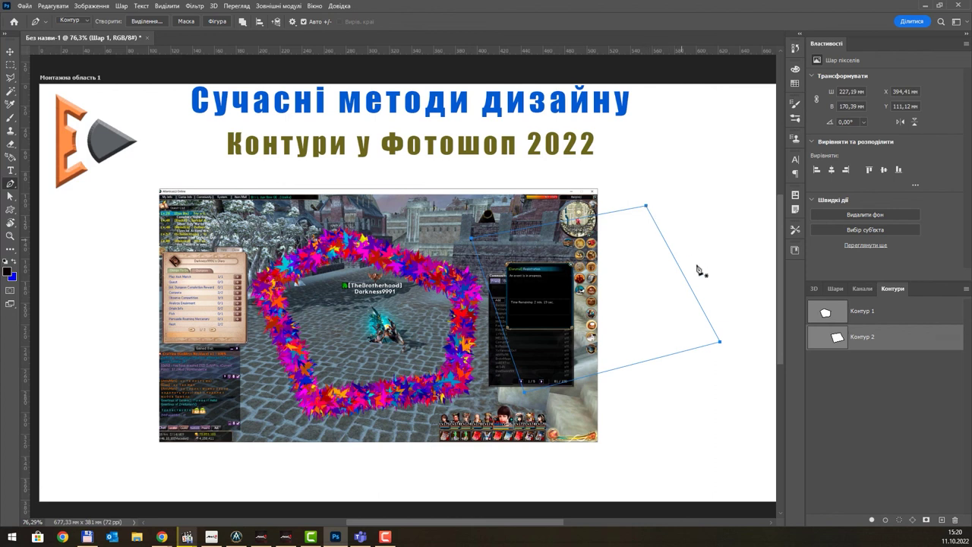
click(835, 289)
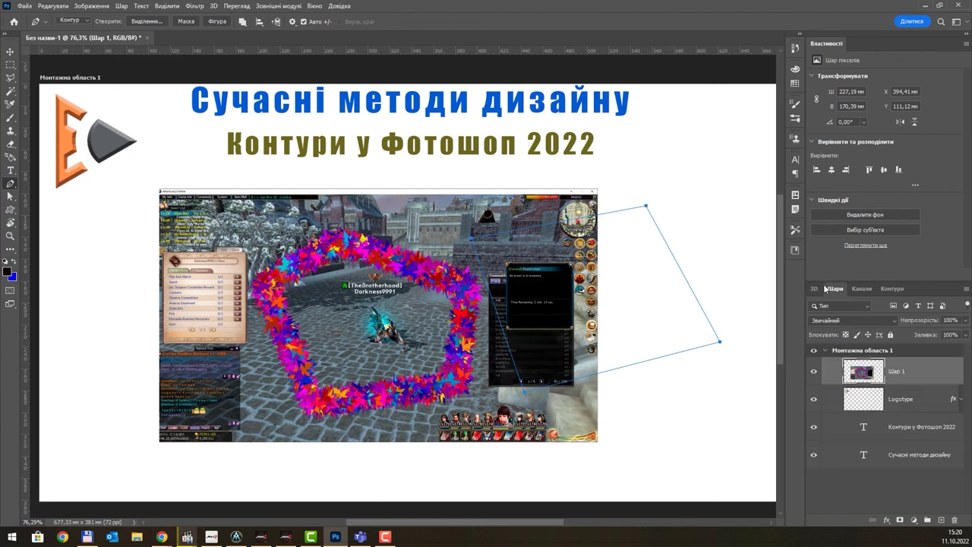
click(121, 6)
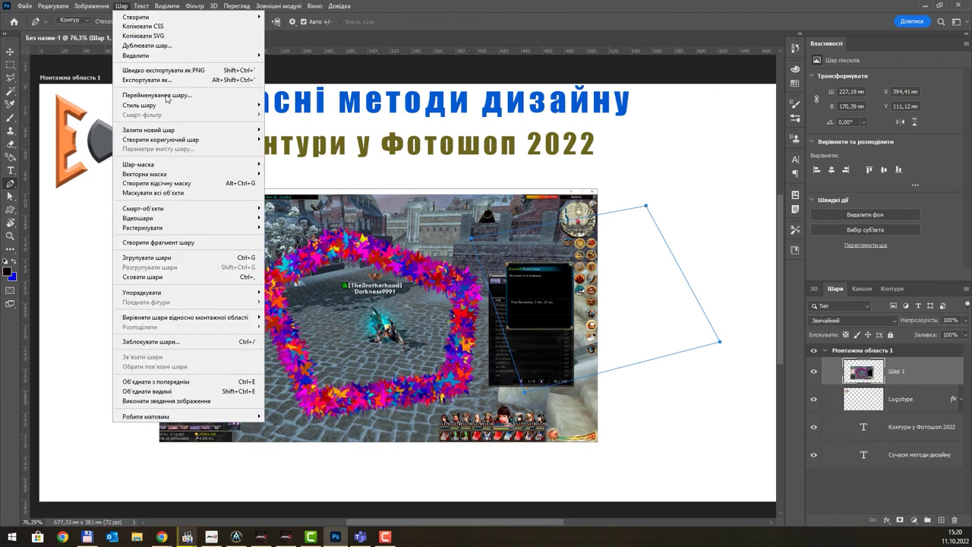
mouse_move(144, 174)
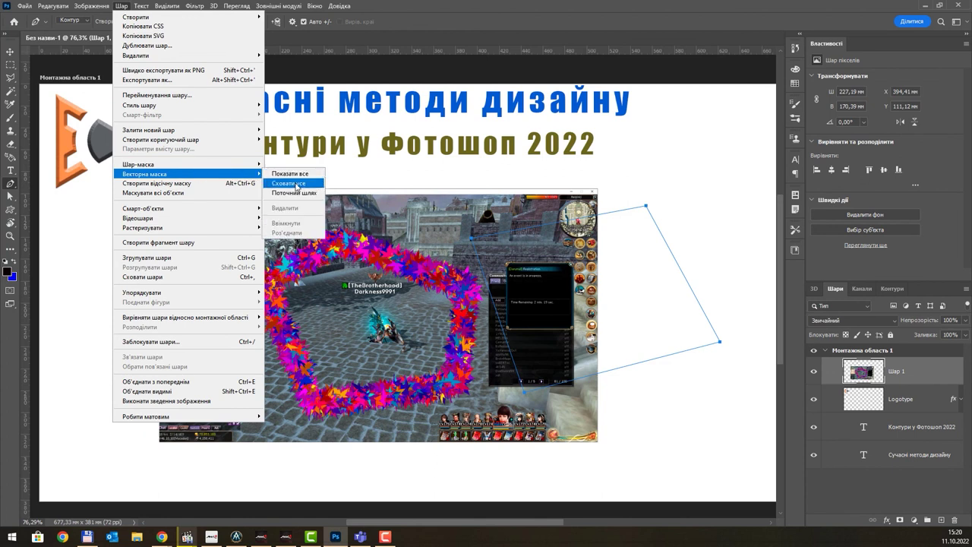
click(295, 183)
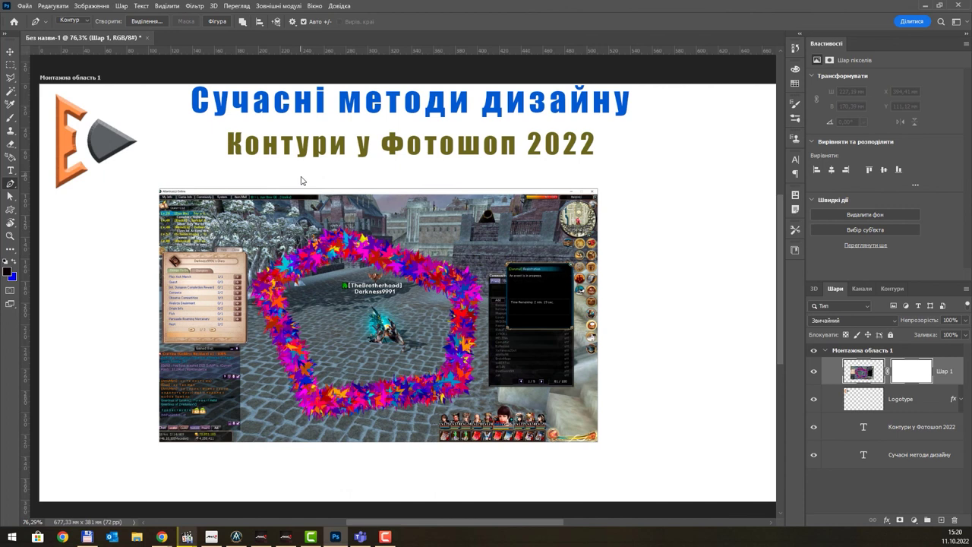
key(ctrl+z)
Undo the old anchors and redraw a closed path over the screenshot's right side
scroll(653, 204, up, 2)
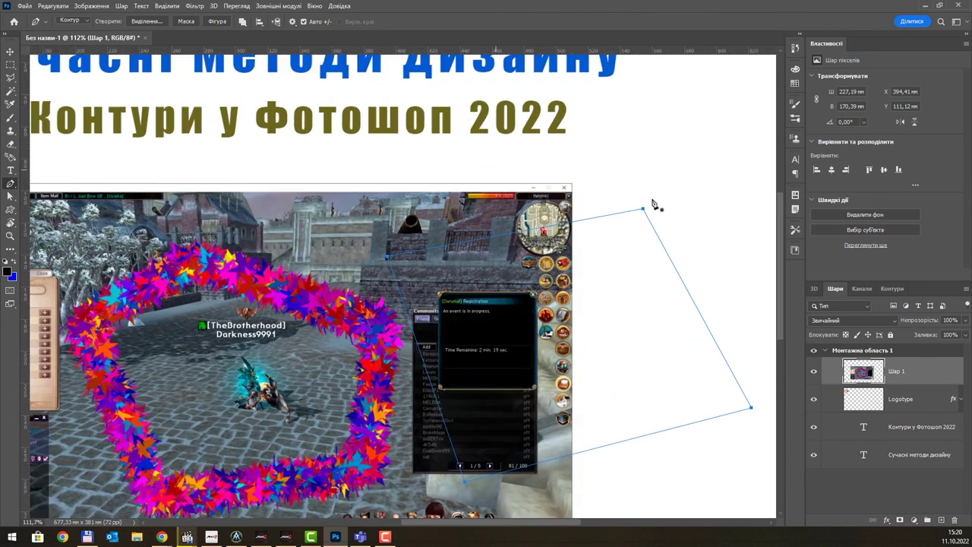
scroll(654, 205, up, 2)
scroll(645, 215, up, 3)
scroll(647, 220, down, 3)
scroll(642, 219, down, 3)
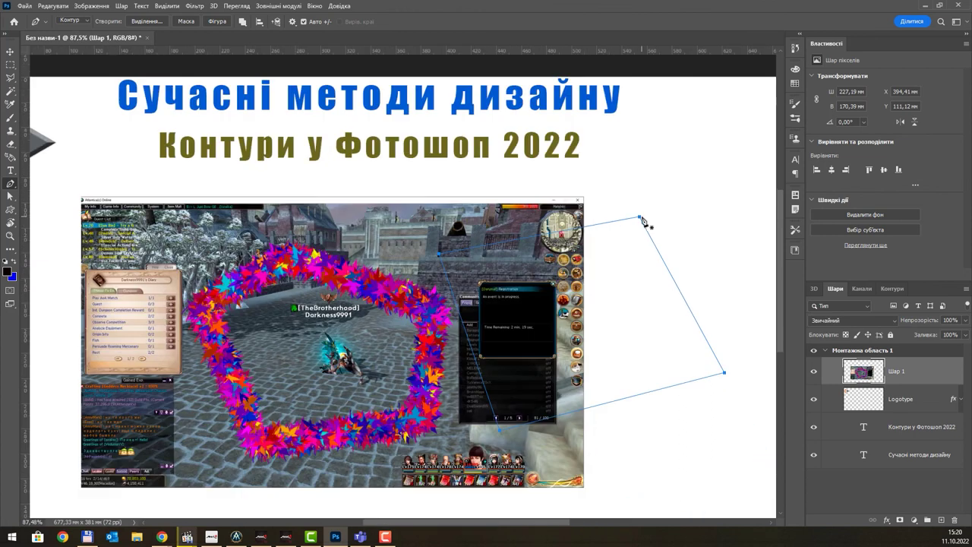
key(ctrl+z)
key(ctrl+z)
key(ctrl+z)
key(ctrl+z)
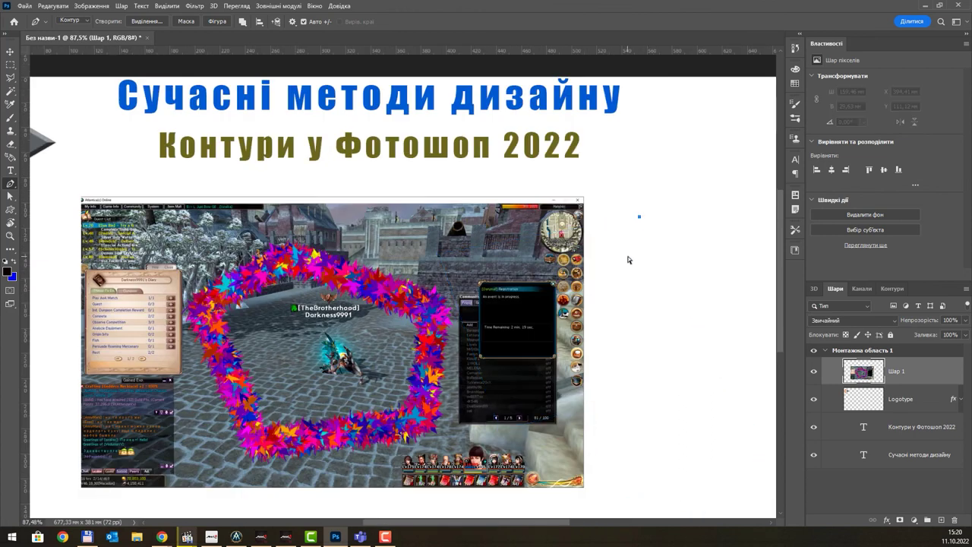
click(603, 218)
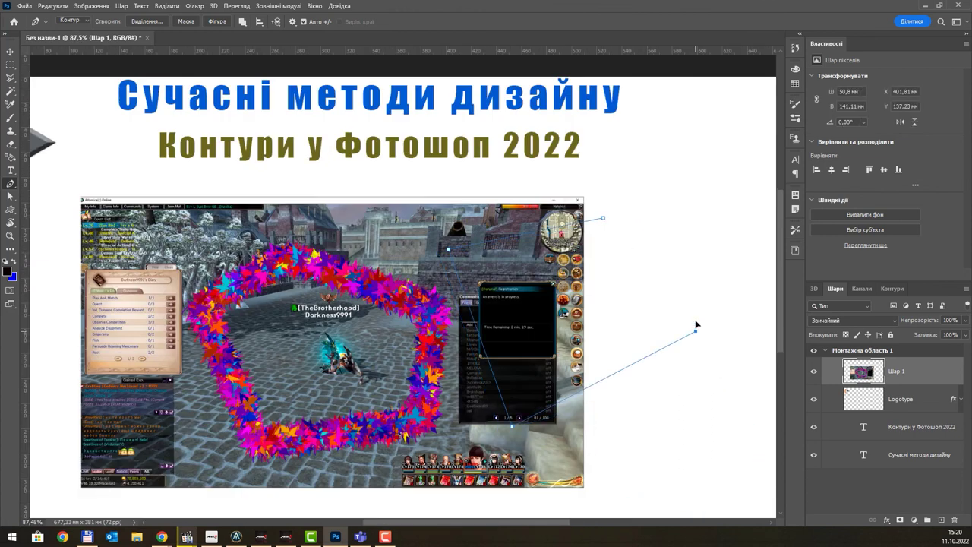
click(696, 329)
click(604, 219)
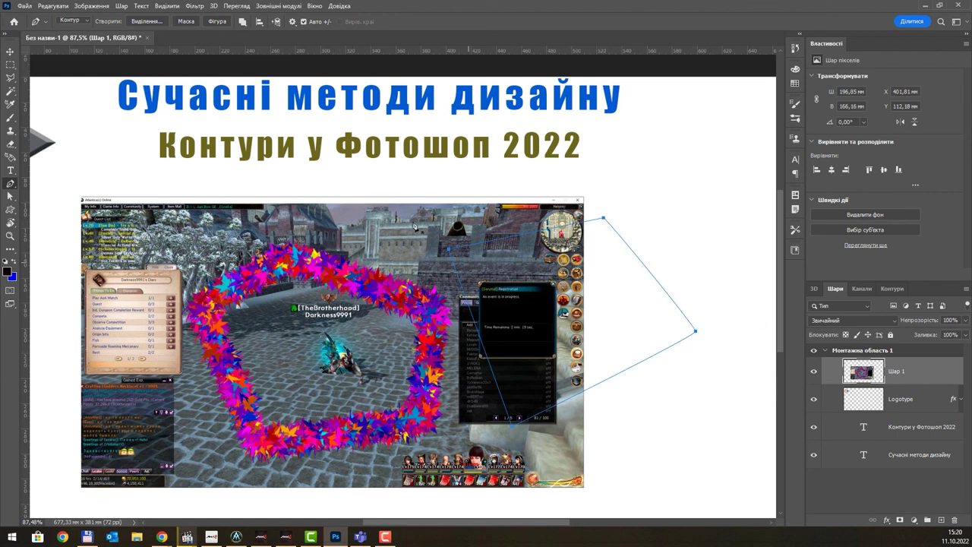
click(121, 6)
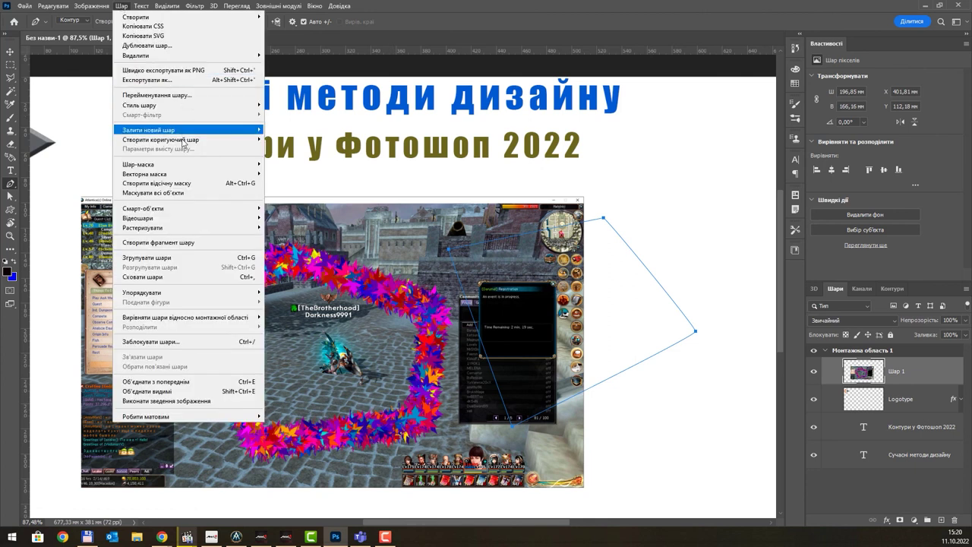
mouse_move(146, 174)
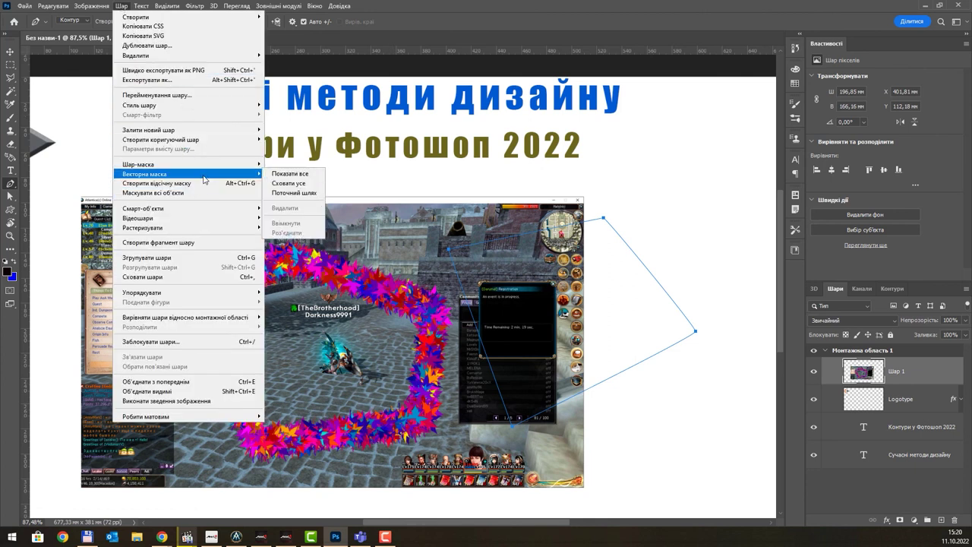
Add a vector mask to Шар 1 from the current path
click(299, 193)
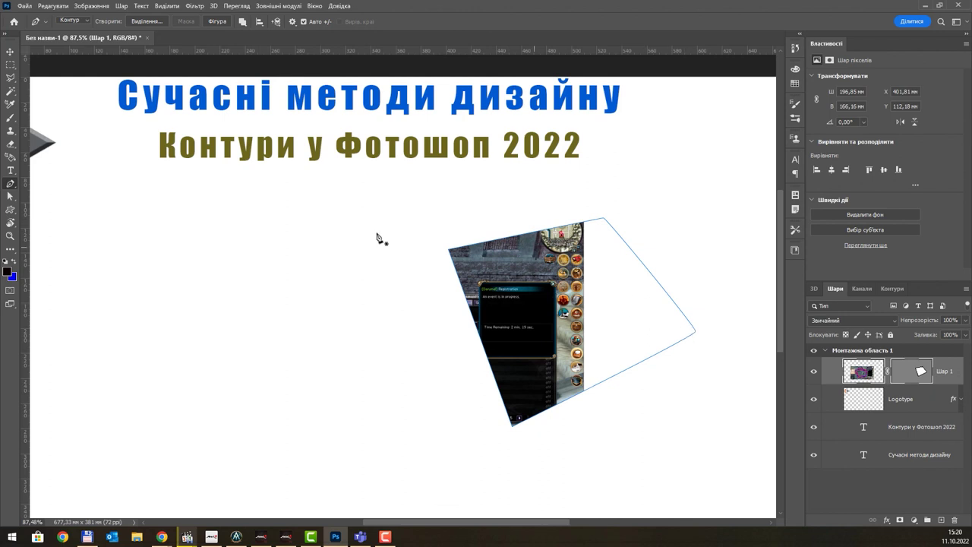
click(11, 196)
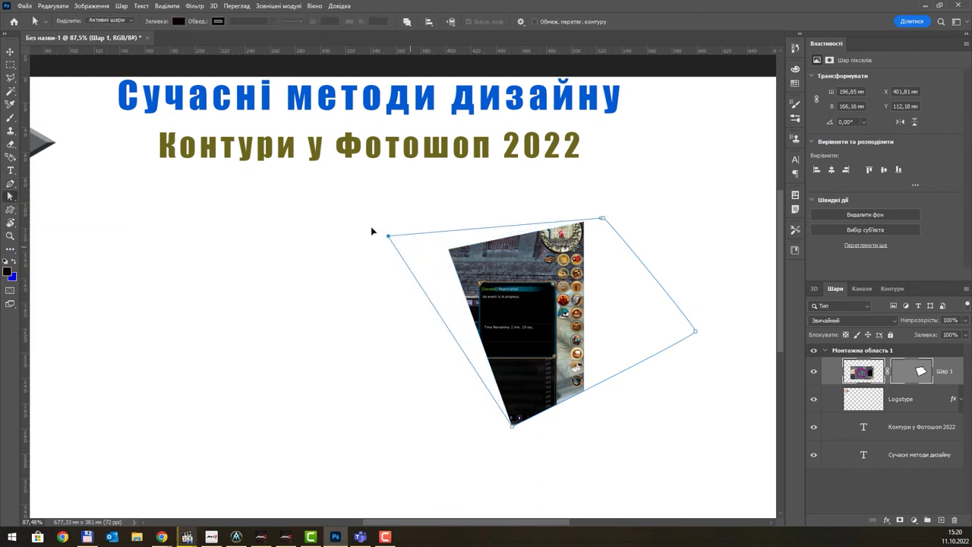
Drag the vector mask's four anchors to narrow the screenshot into a slanted wedge
drag(445, 252, 325, 212)
drag(603, 219, 505, 225)
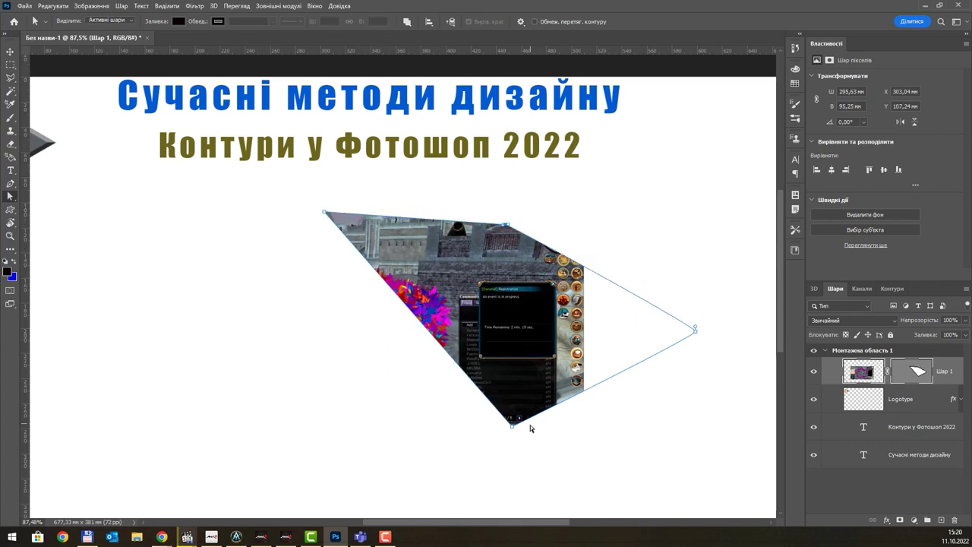
drag(512, 430, 289, 359)
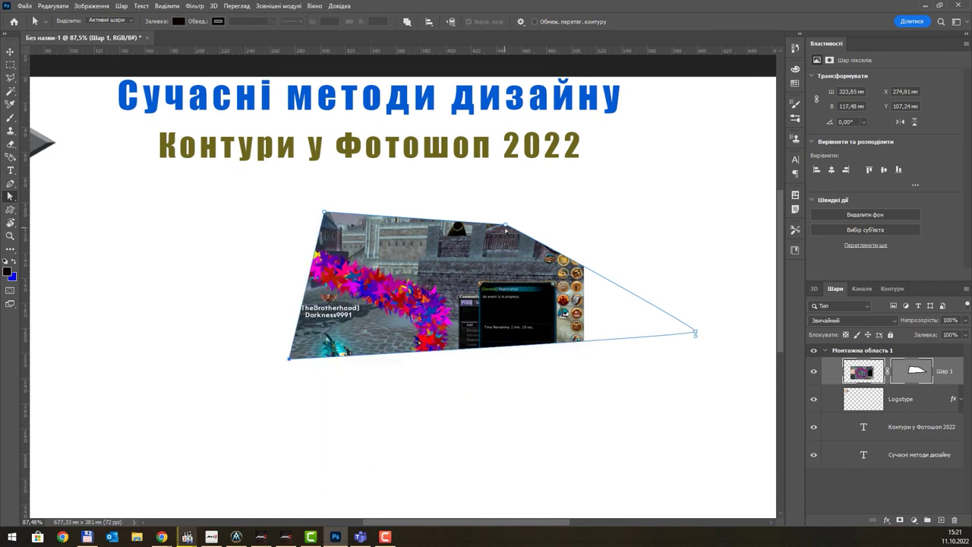
mouse_move(506, 226)
mouse_down()
mouse_move(422, 302)
mouse_move(512, 173)
mouse_up()
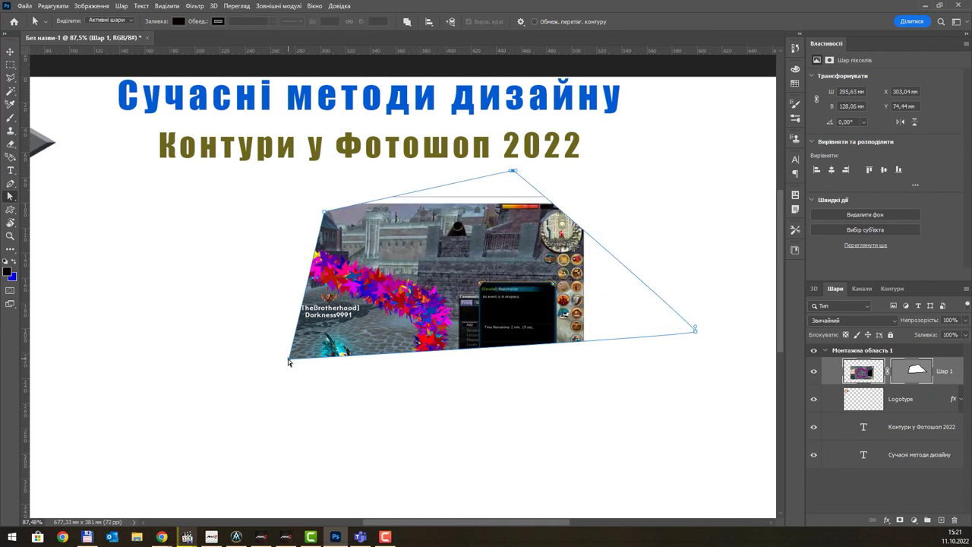
drag(289, 361, 474, 296)
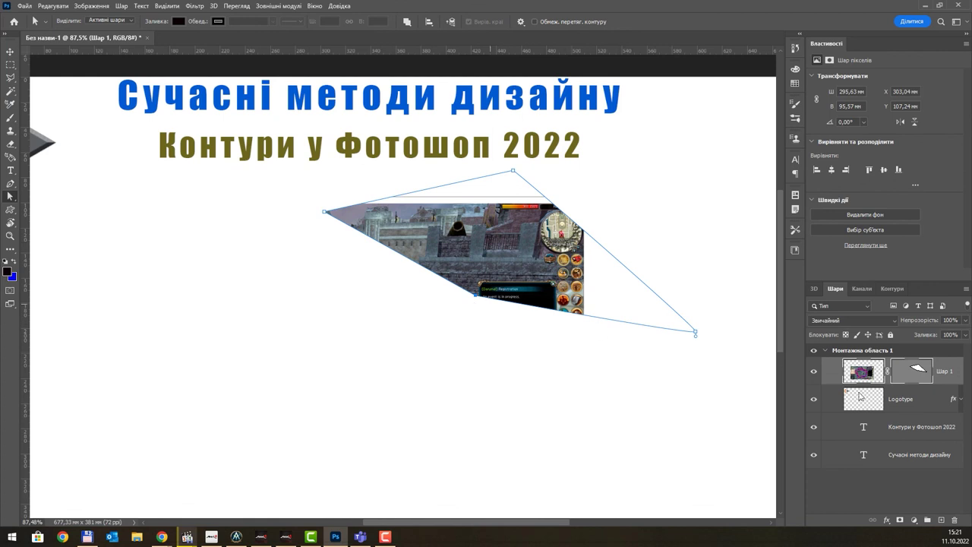
Disable and delete Шар 1's vector mask, then add an empty path, Контур 3
right_click(912, 370)
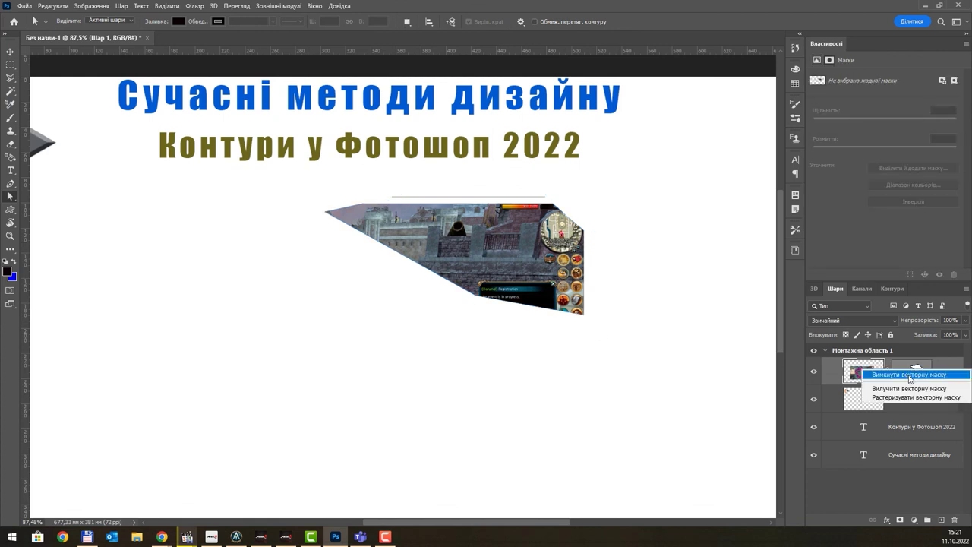
click(909, 373)
right_click(915, 371)
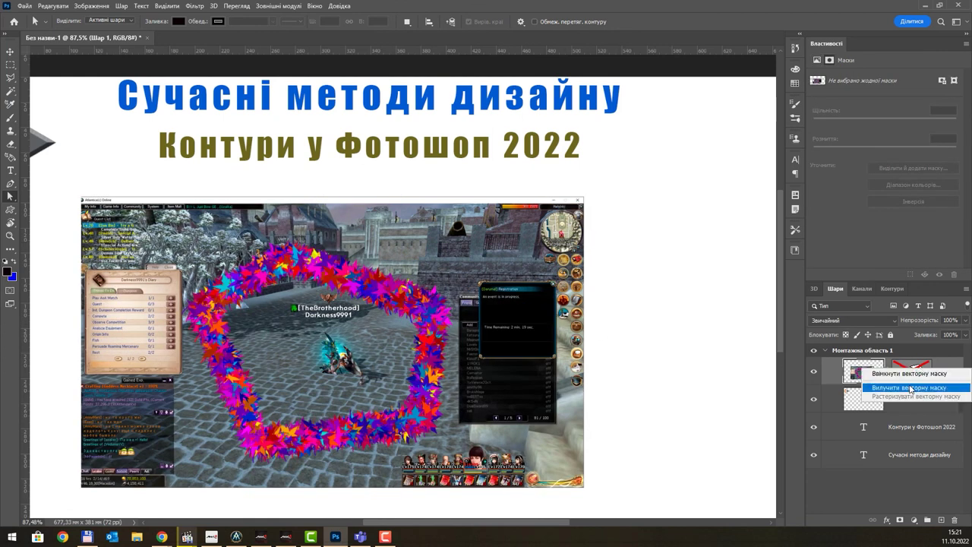
click(910, 388)
click(892, 288)
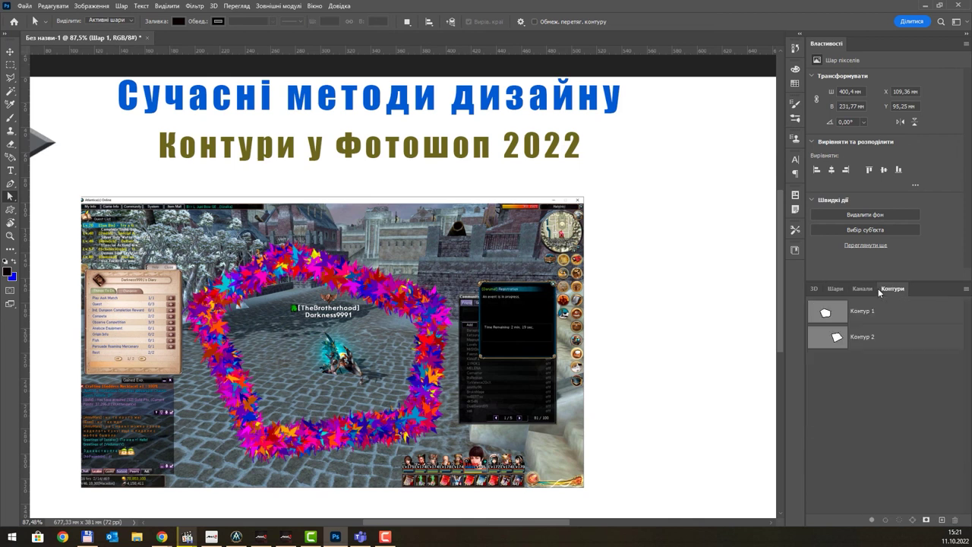
click(940, 520)
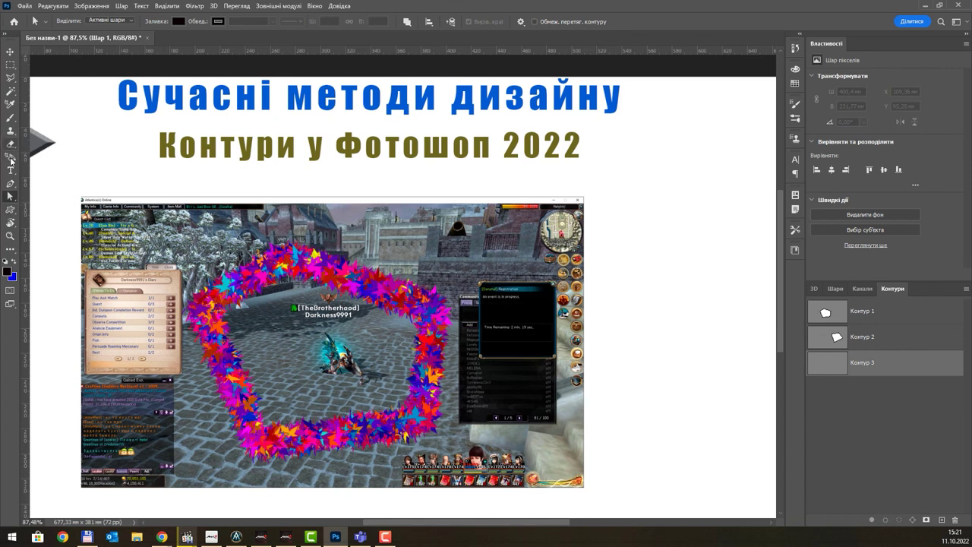
Draw the first three slanted strips on Контур 3 starting from the screenshot's left edge
click(12, 184)
click(161, 181)
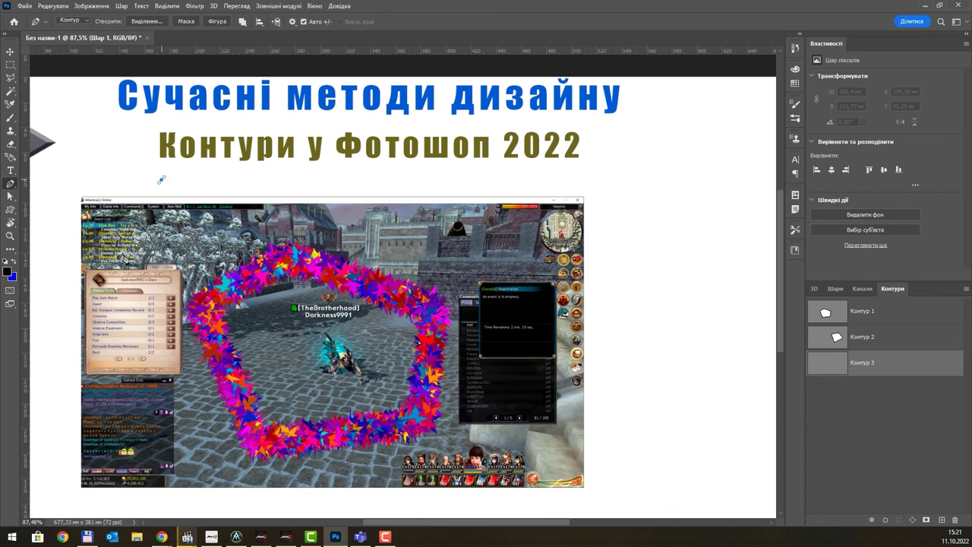
click(48, 383)
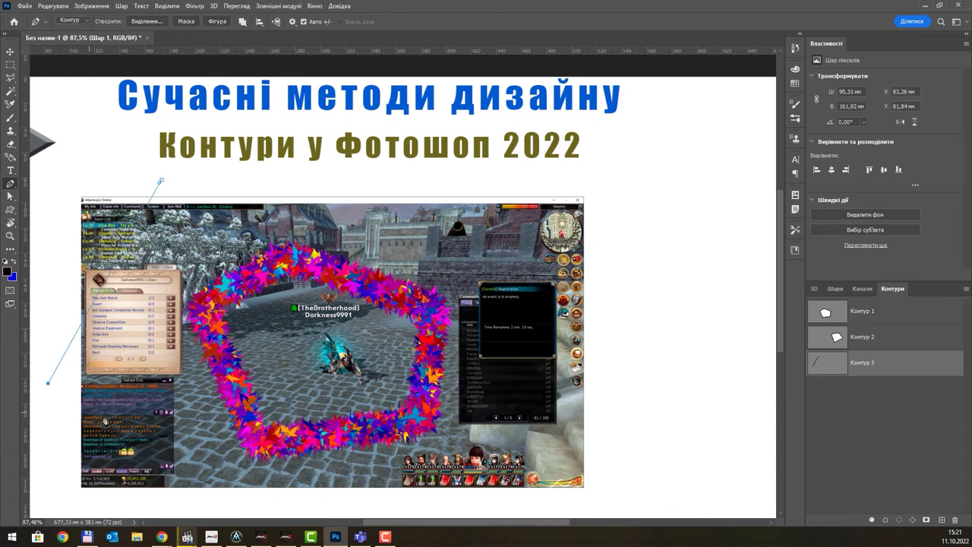
click(222, 183)
click(161, 182)
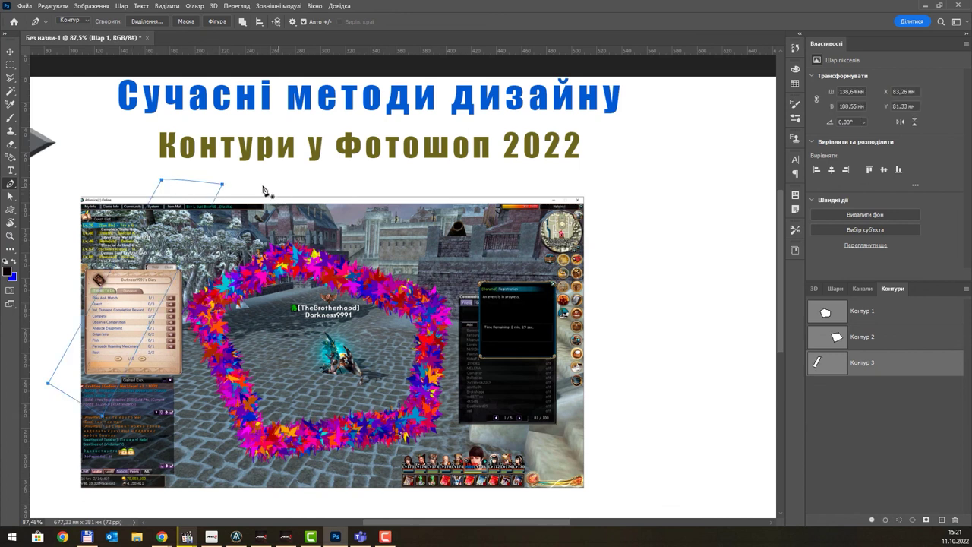
click(257, 183)
click(314, 187)
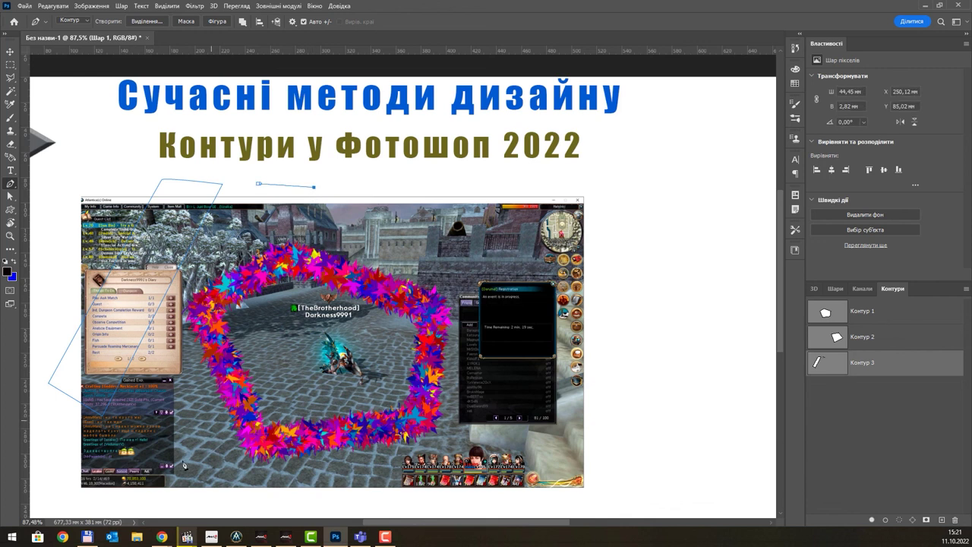
click(154, 504)
click(85, 486)
click(257, 184)
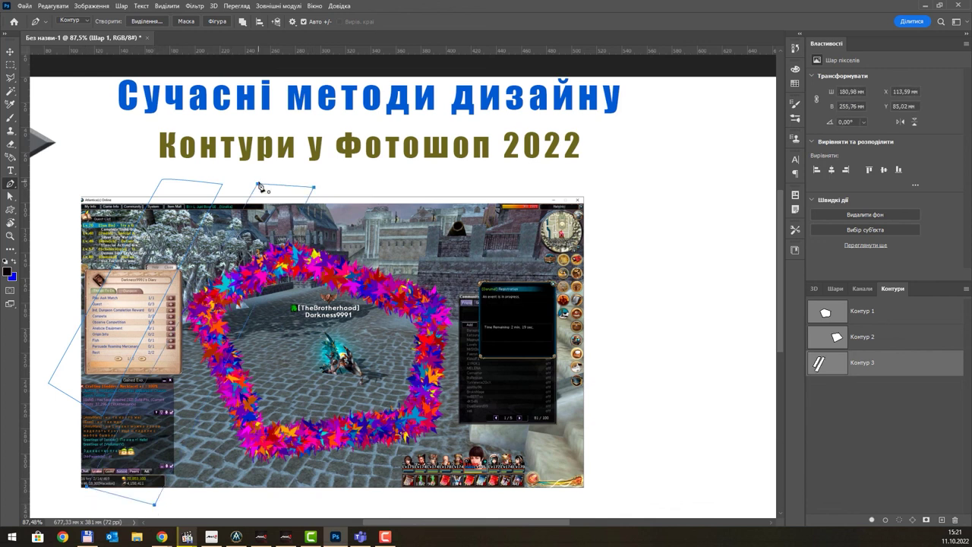
click(413, 181)
click(260, 511)
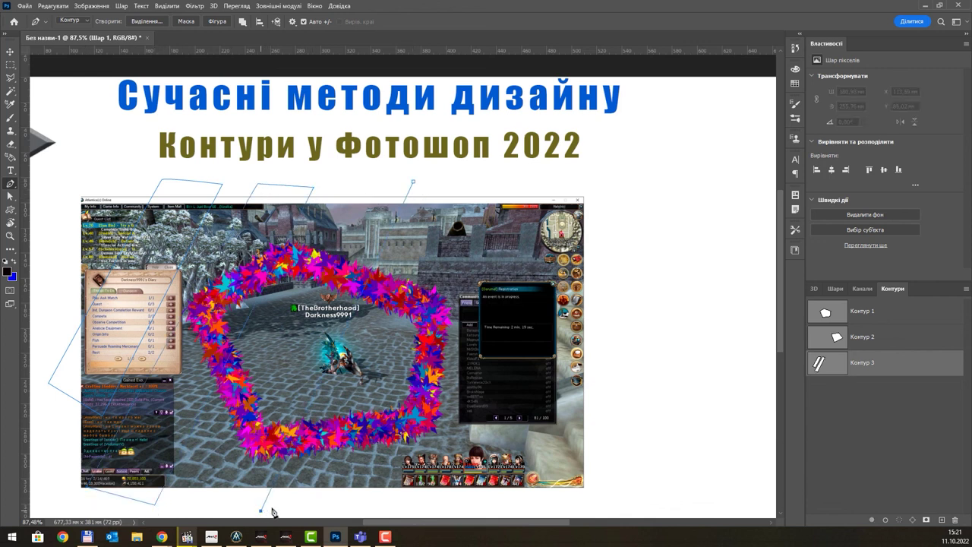
drag(335, 507, 341, 495)
click(456, 181)
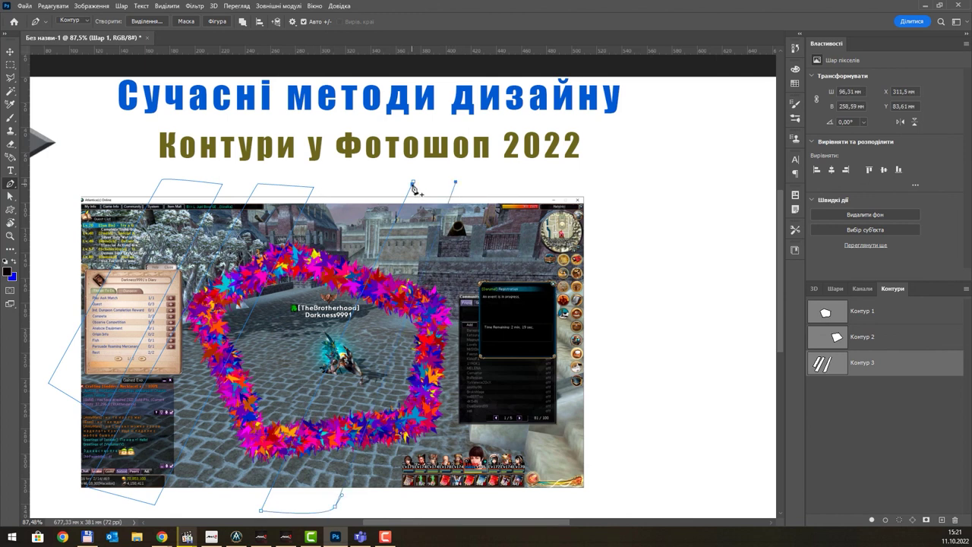
Add two more closed parallelogram strips further right on Контур 3
click(413, 181)
click(513, 181)
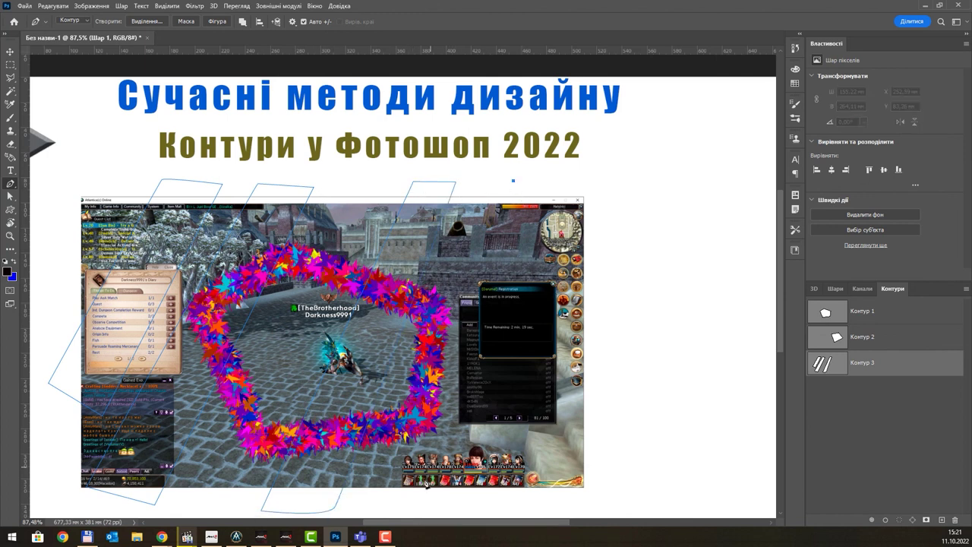
click(407, 500)
drag(468, 503, 477, 492)
click(550, 180)
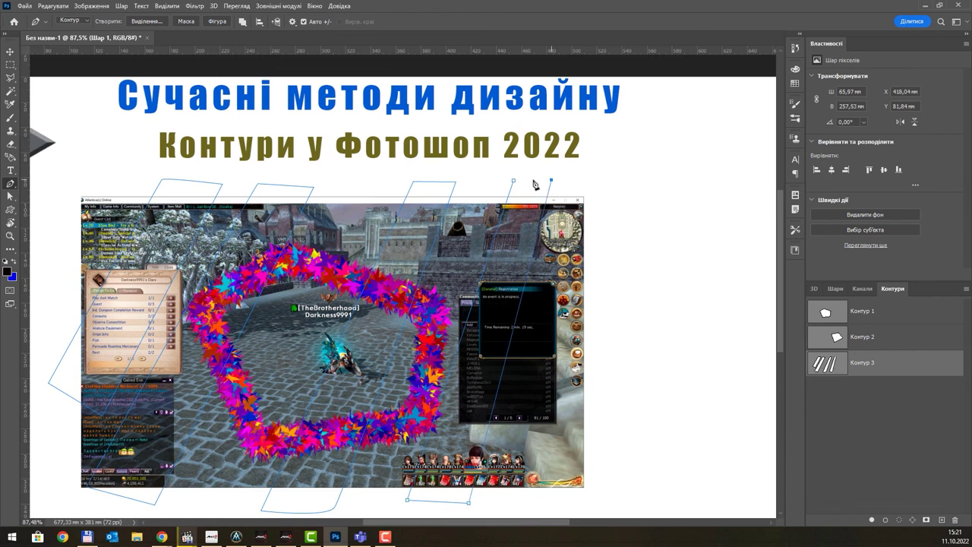
click(514, 181)
click(590, 180)
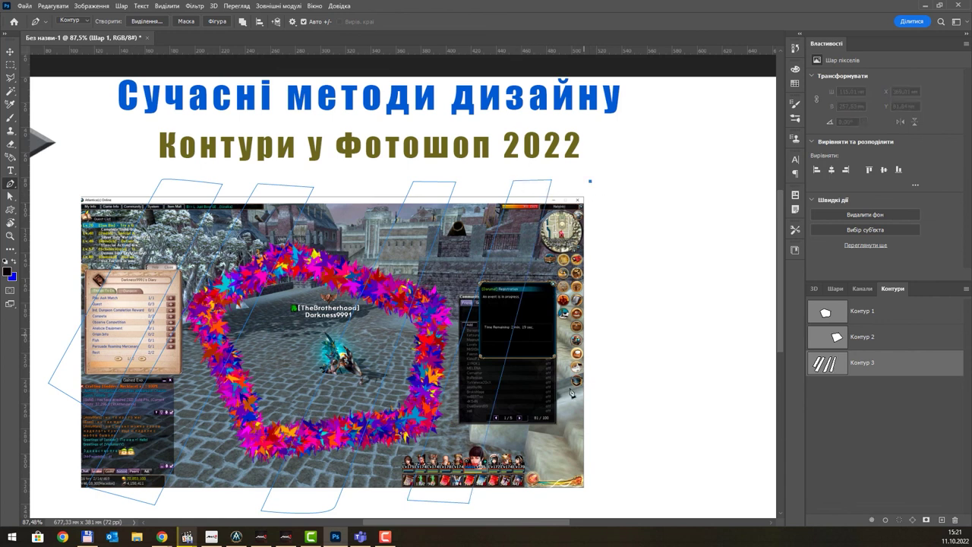
click(527, 506)
click(612, 497)
click(650, 224)
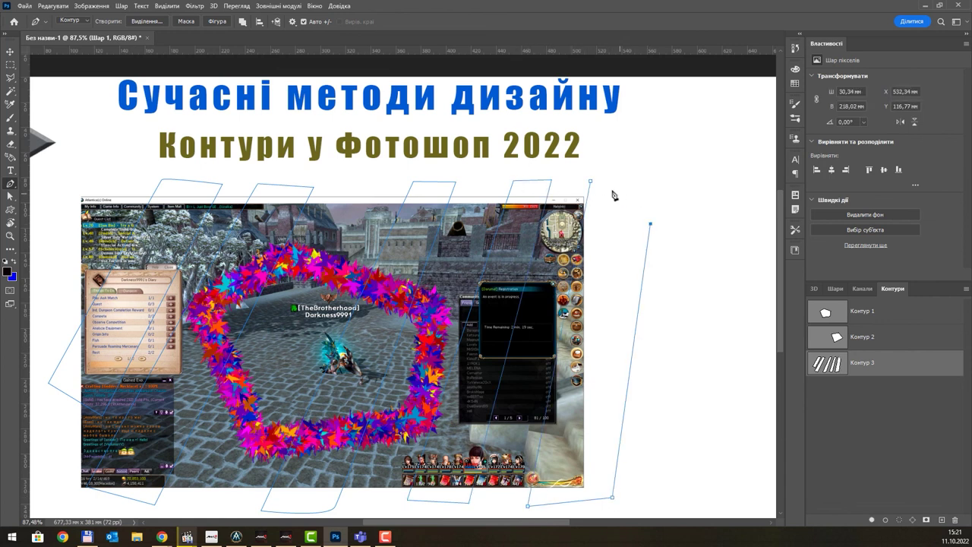
click(590, 182)
click(121, 6)
mouse_move(145, 174)
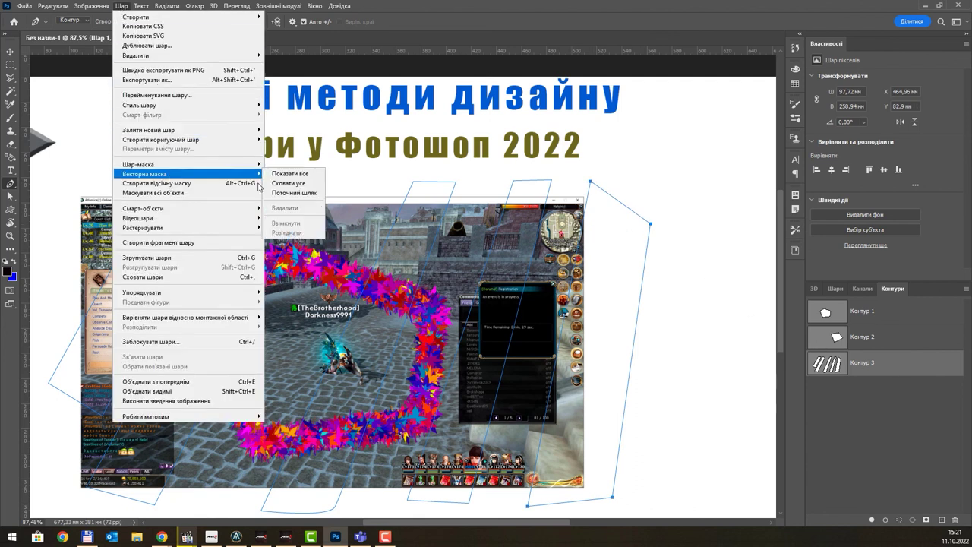
Mask Шар 1 with Контур 3's strips, then toggle the vector mask off and back on
click(287, 193)
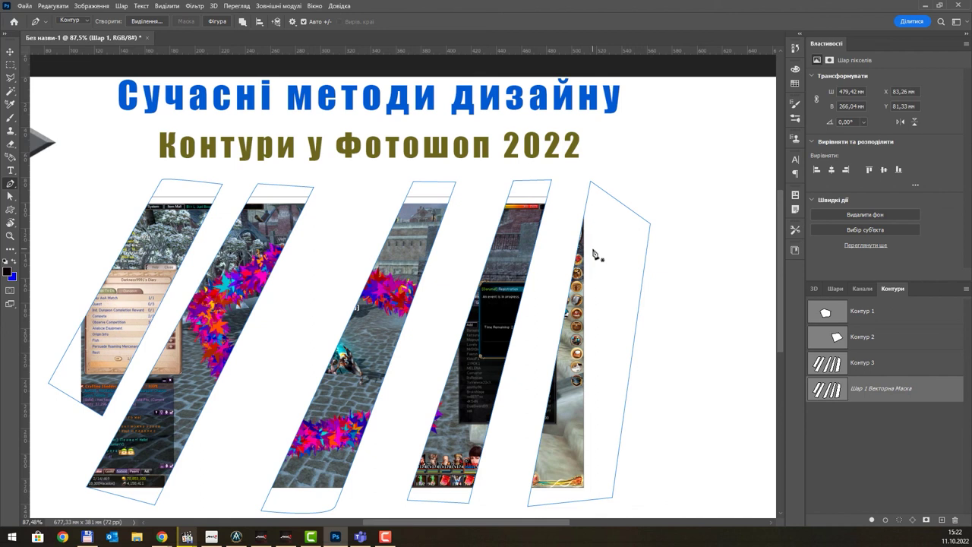
click(835, 290)
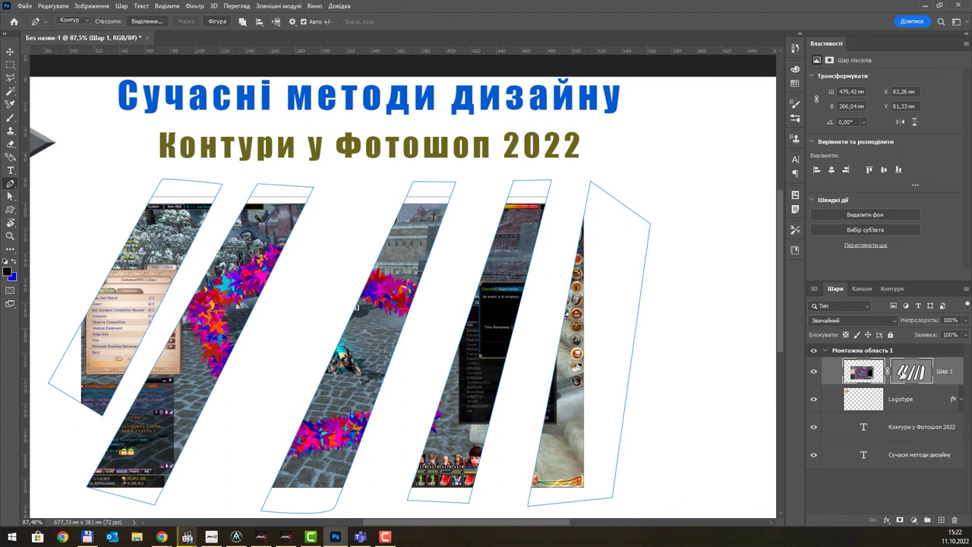
right_click(908, 372)
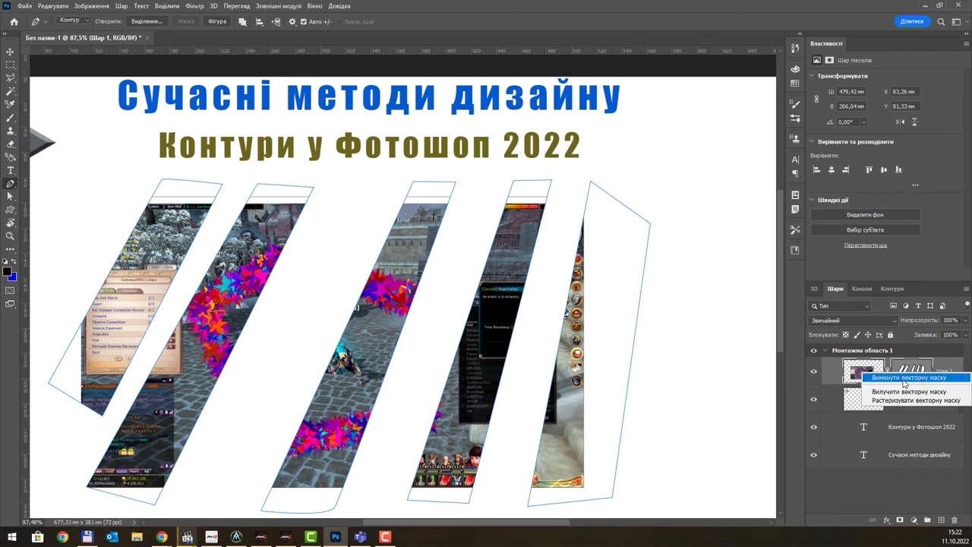
click(904, 378)
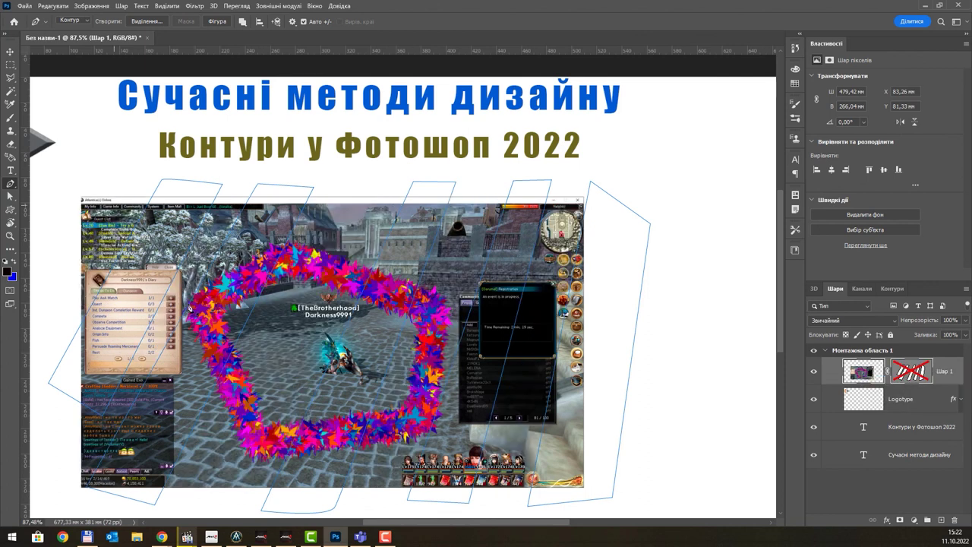
right_click(911, 373)
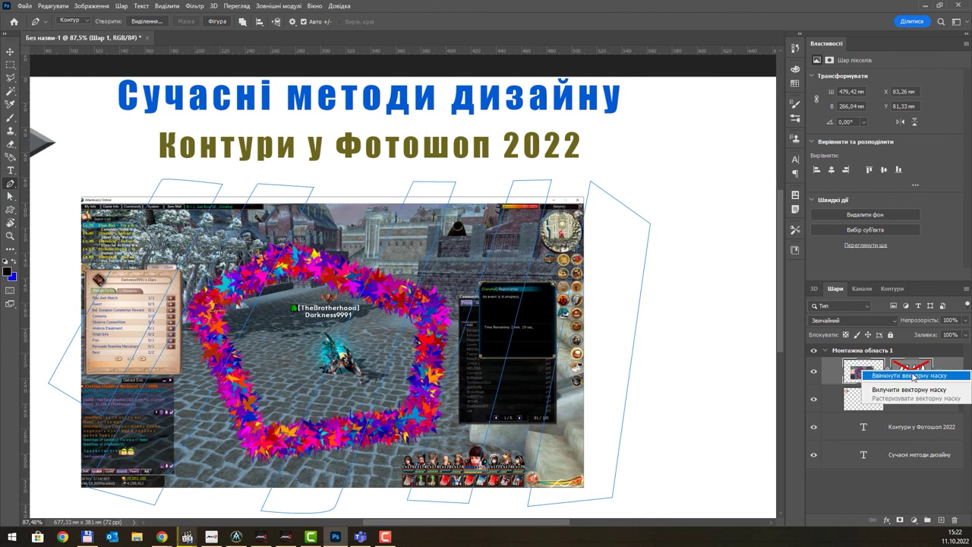
click(908, 378)
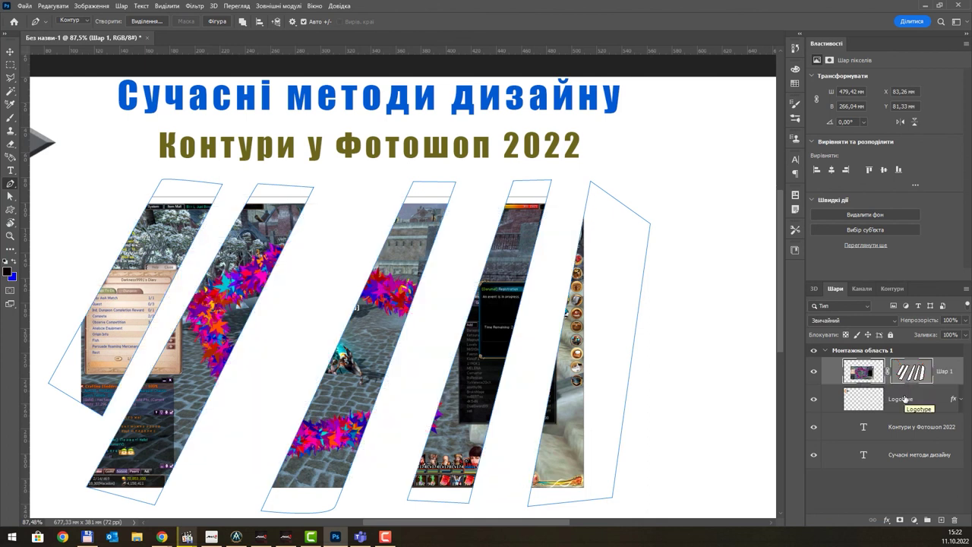
click(912, 372)
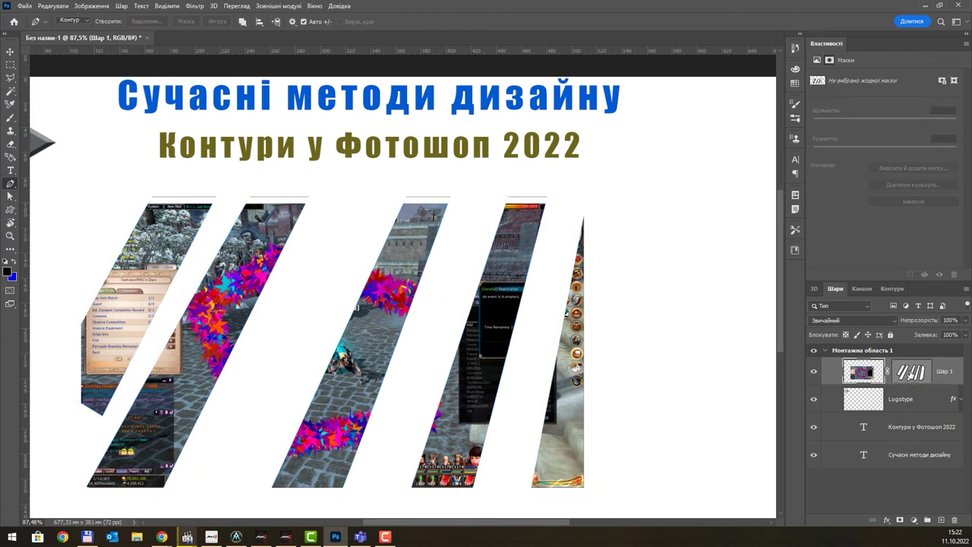
click(911, 372)
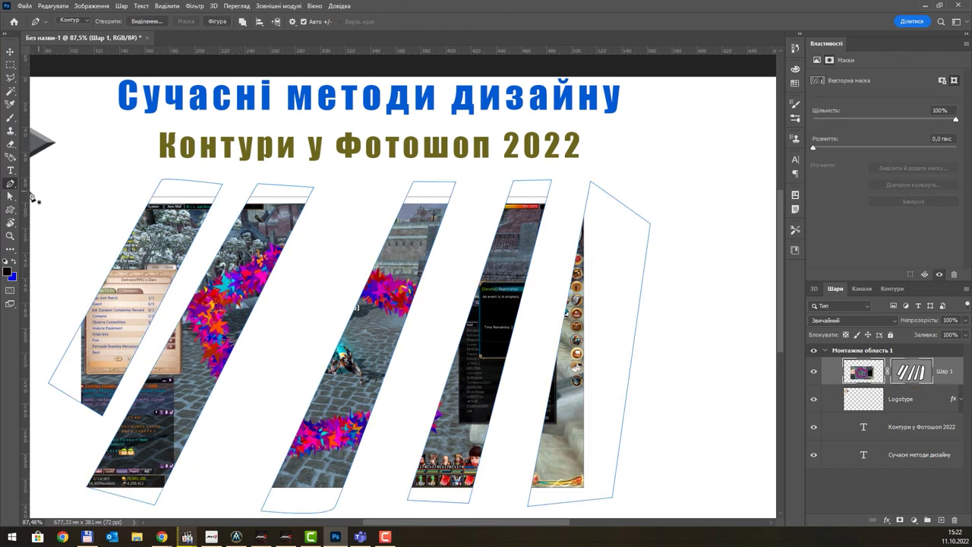
Move the masked screenshot up-right, then unlink the mask and shift the image within the strips
key(v)
drag(401, 249, 436, 232)
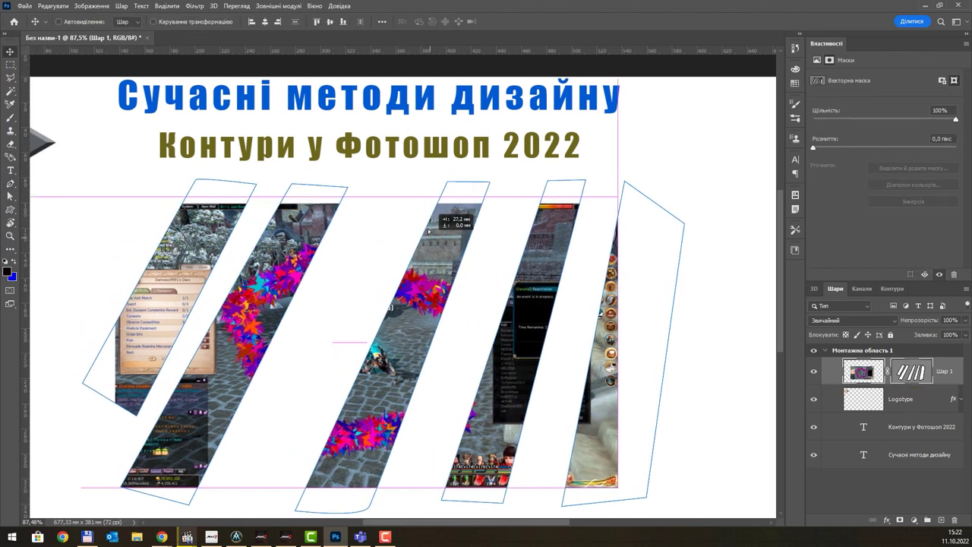
click(888, 372)
mouse_move(477, 295)
mouse_down()
mouse_move(361, 271)
mouse_move(517, 283)
mouse_up()
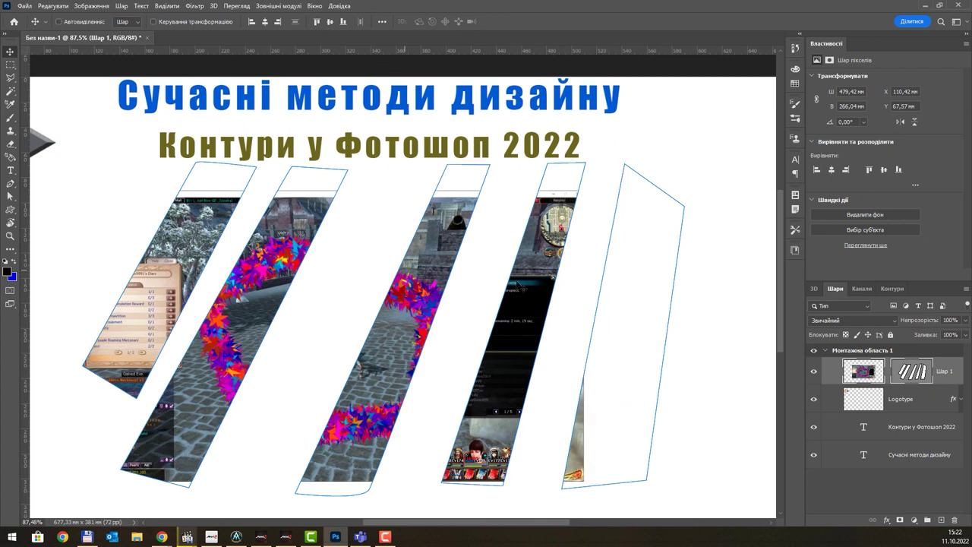
Reposition Шар 1 to X 90,66 mm, Y 72,51 mm and show its vector mask path
click(896, 371)
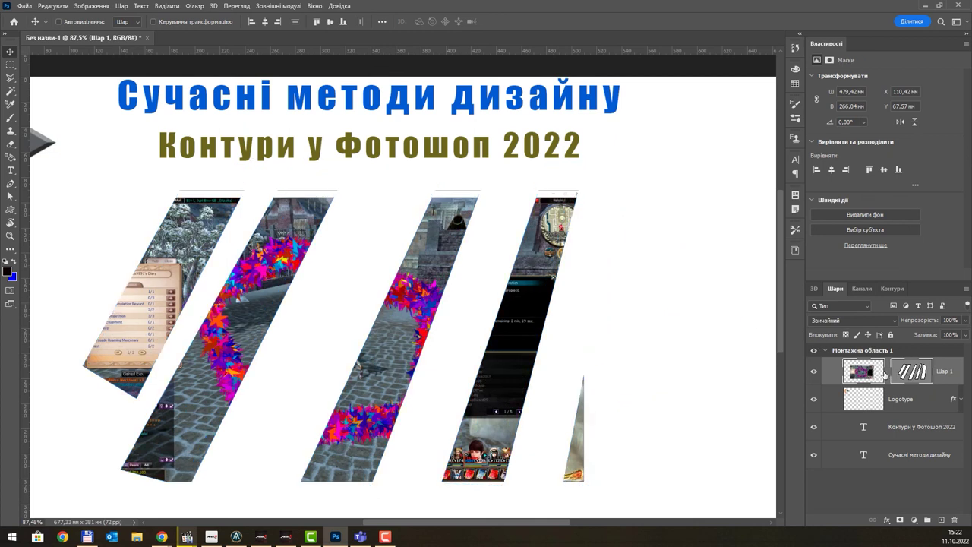
click(886, 371)
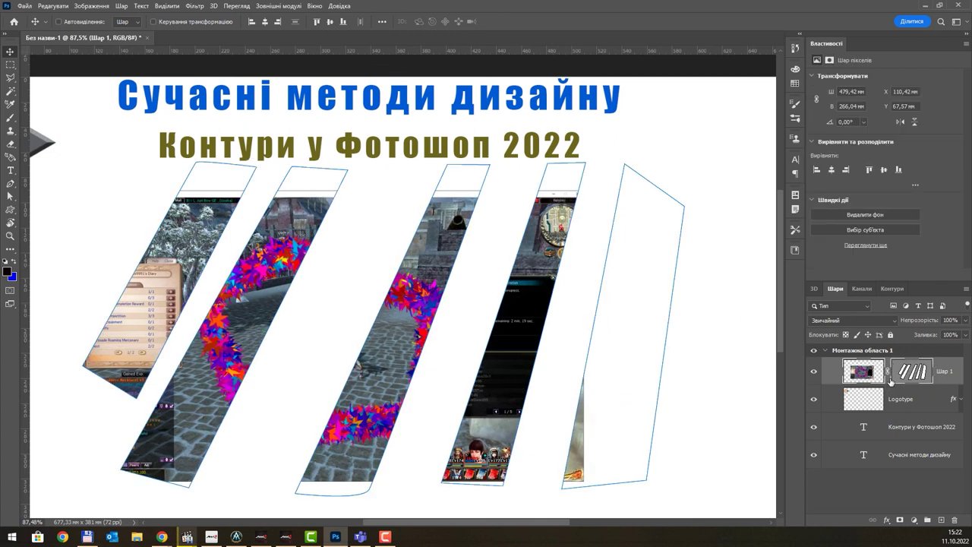
mouse_move(429, 274)
mouse_down()
mouse_move(455, 285)
mouse_move(401, 278)
mouse_up()
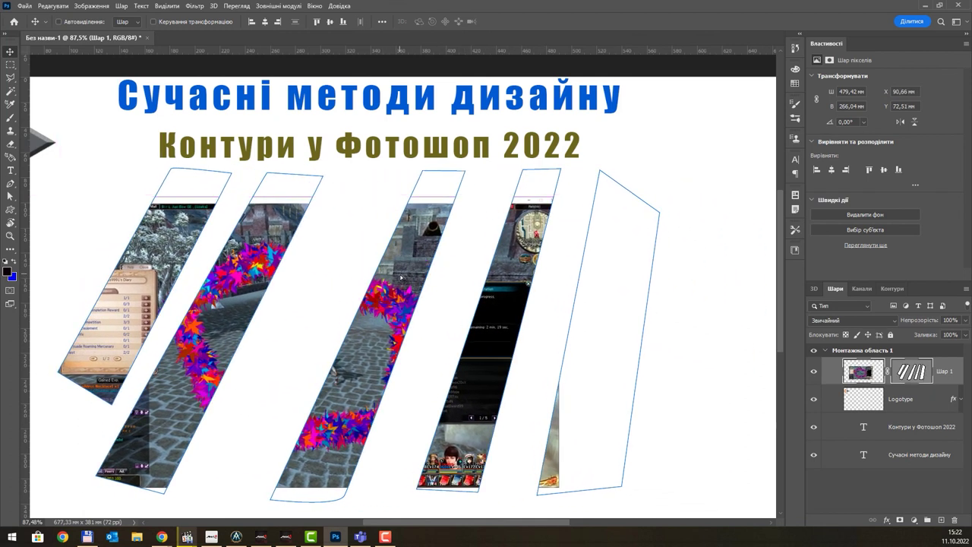
click(881, 290)
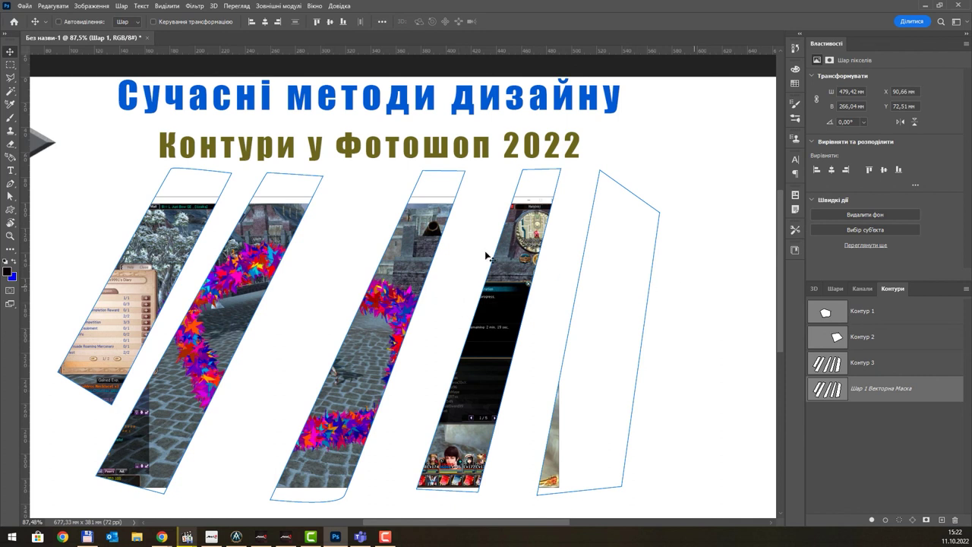
Delete Шар 1's vector mask and pan the artboard to reveal the logo
click(122, 6)
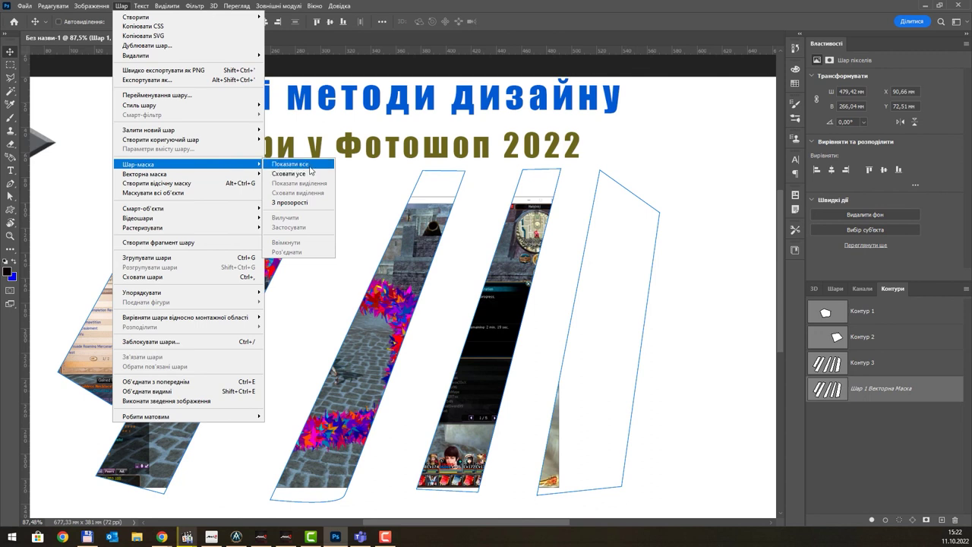
mouse_move(145, 174)
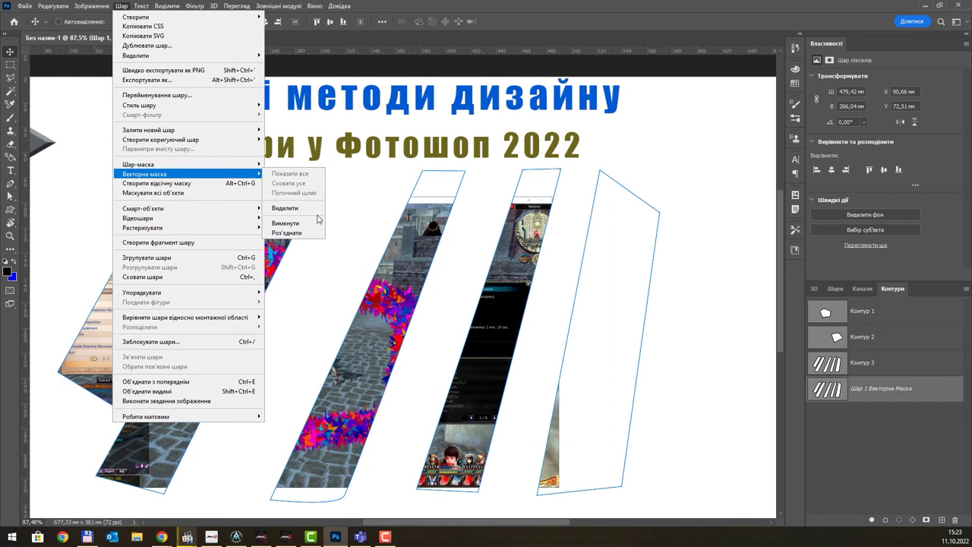
click(296, 214)
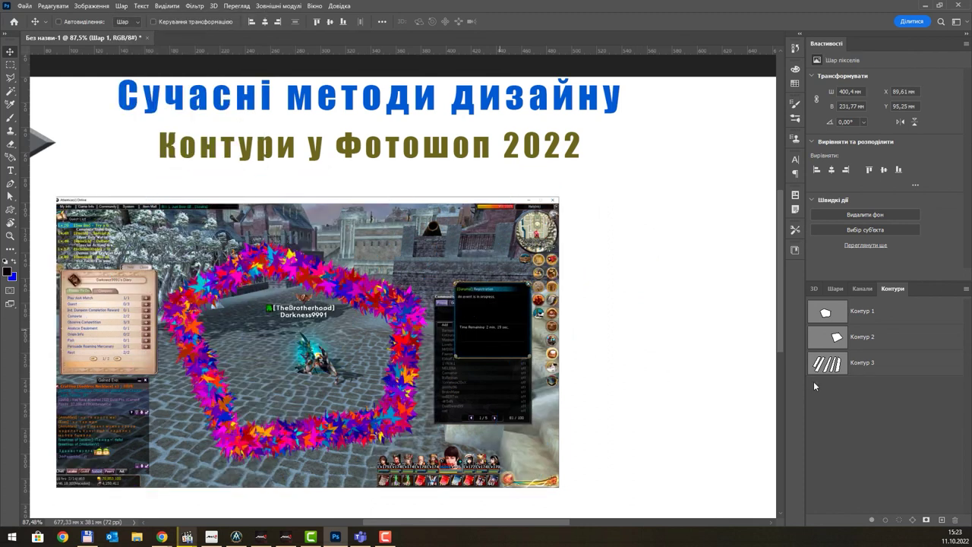
click(836, 288)
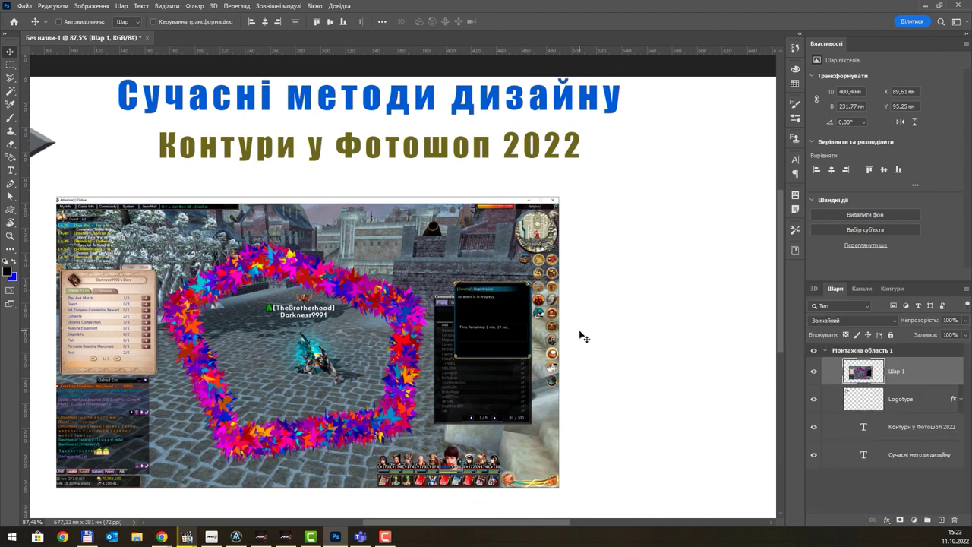
drag(310, 263, 382, 210)
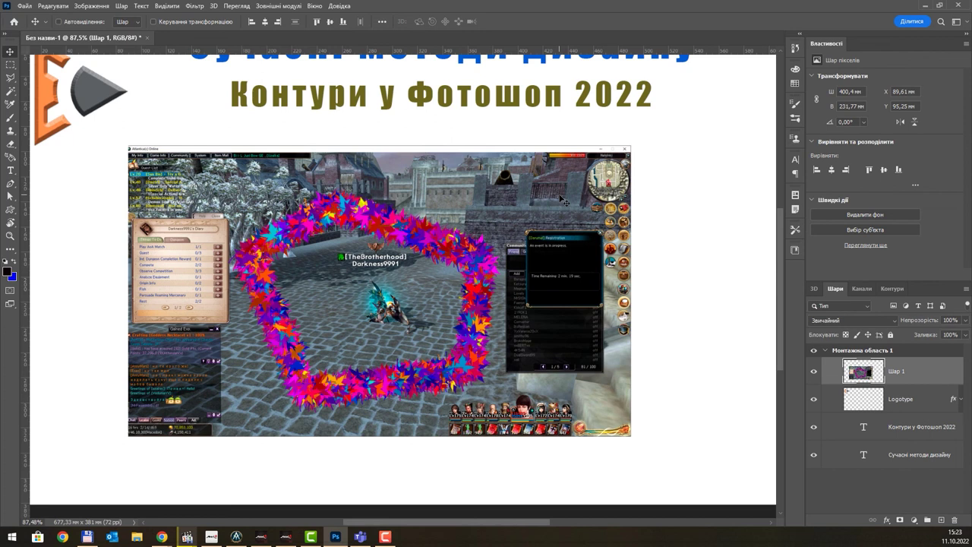
Check the Layers panel options and remaining vector mask commands, closing them unchanged
click(966, 290)
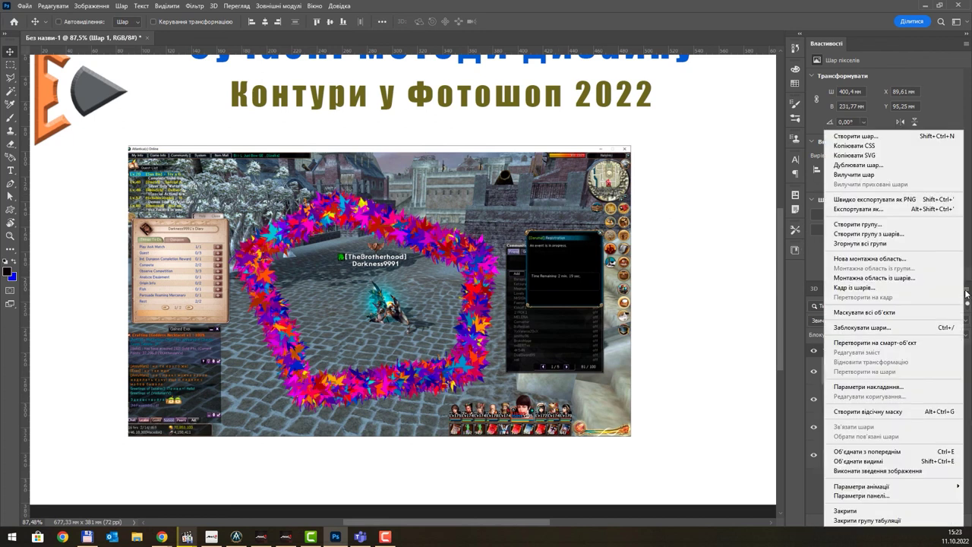
click(138, 10)
click(121, 6)
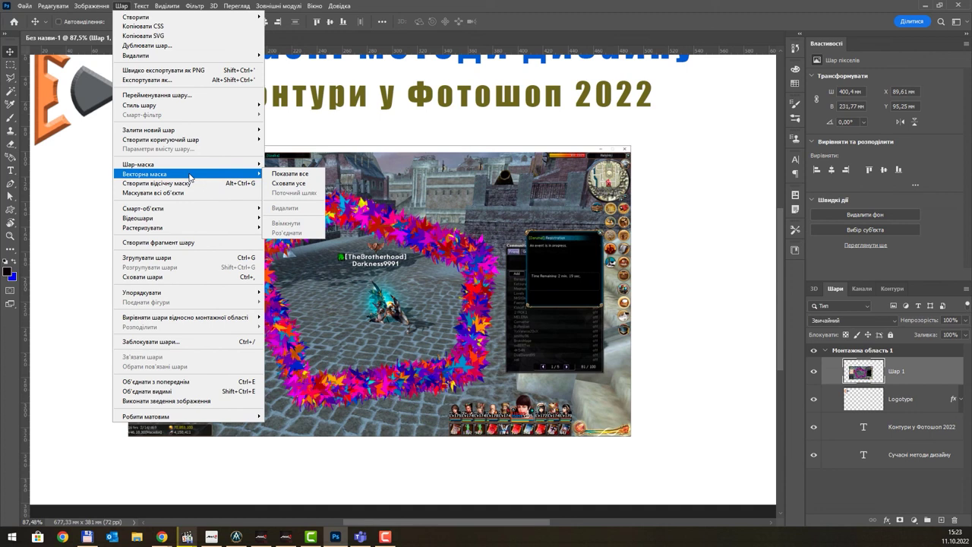
key(Escape)
key(Escape)
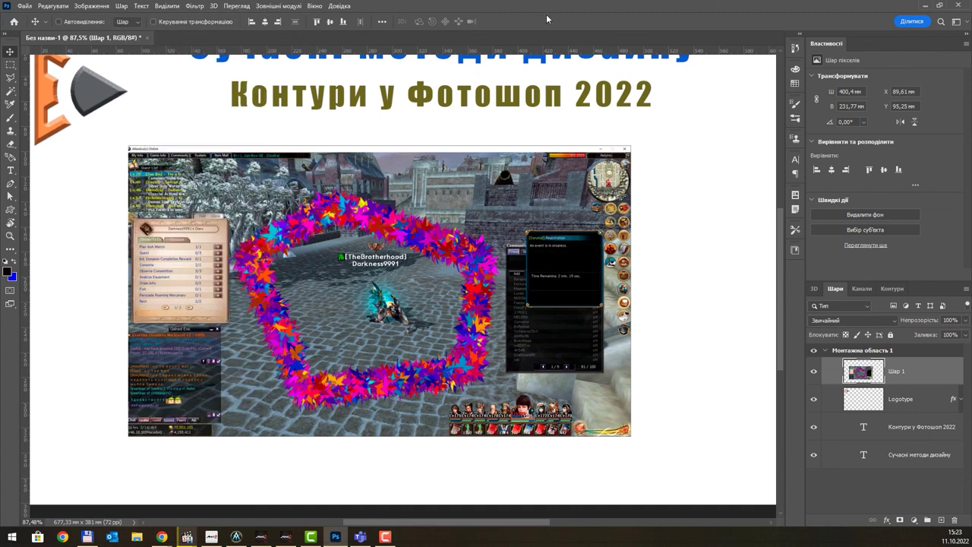